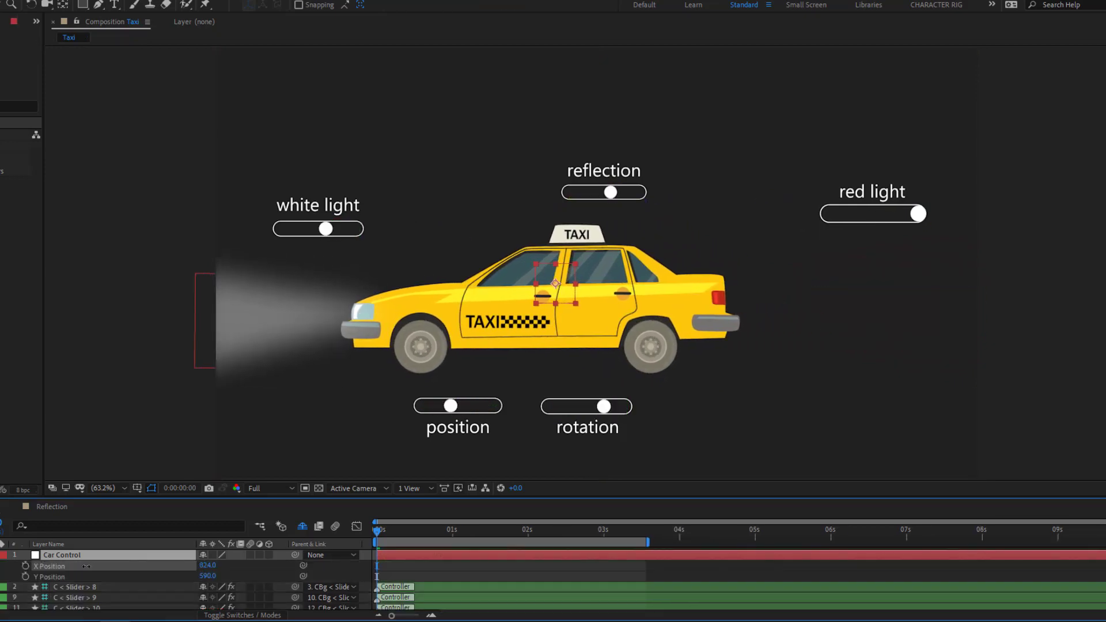
Preview the finished taxi rig by moving its position, rotation and other controller sliders
{"action": "left_click_drag", "start_coordinate": [87, 566], "coordinate": [276, 575]}
{"action": "mouse_move", "coordinate": [599, 387]}
{"action": "left_mouse_down"}
{"action": "mouse_move", "coordinate": [560, 389]}
{"action": "mouse_move", "coordinate": [636, 396]}
{"action": "mouse_move", "coordinate": [559, 395]}
{"action": "mouse_move", "coordinate": [620, 394]}
{"action": "left_mouse_up"}
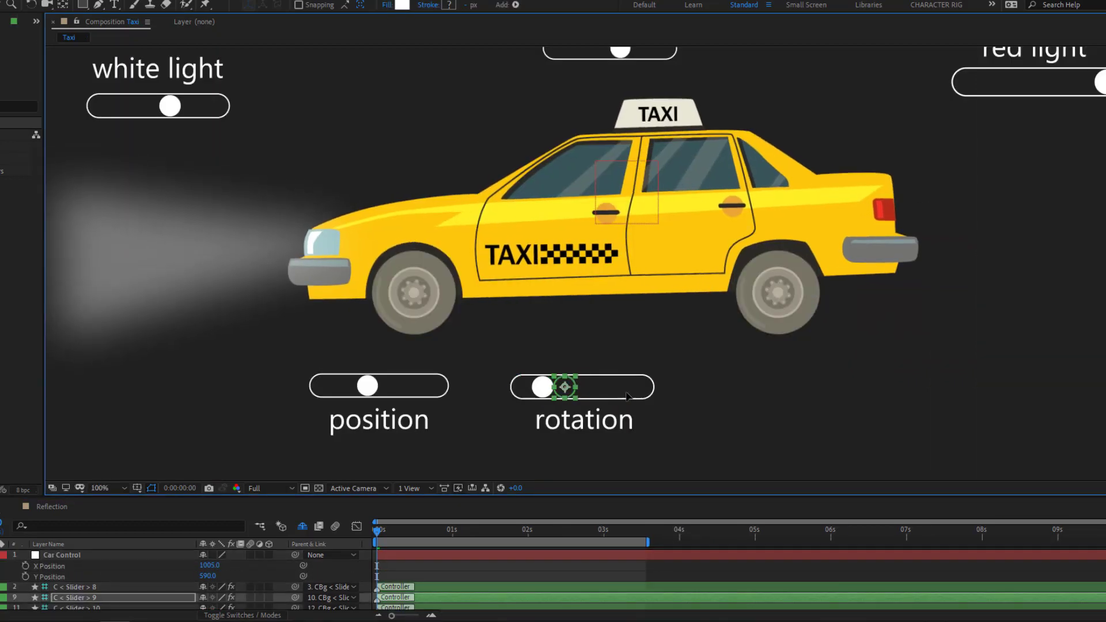
{"action": "left_click_drag", "start_coordinate": [368, 386], "coordinate": [340, 390]}
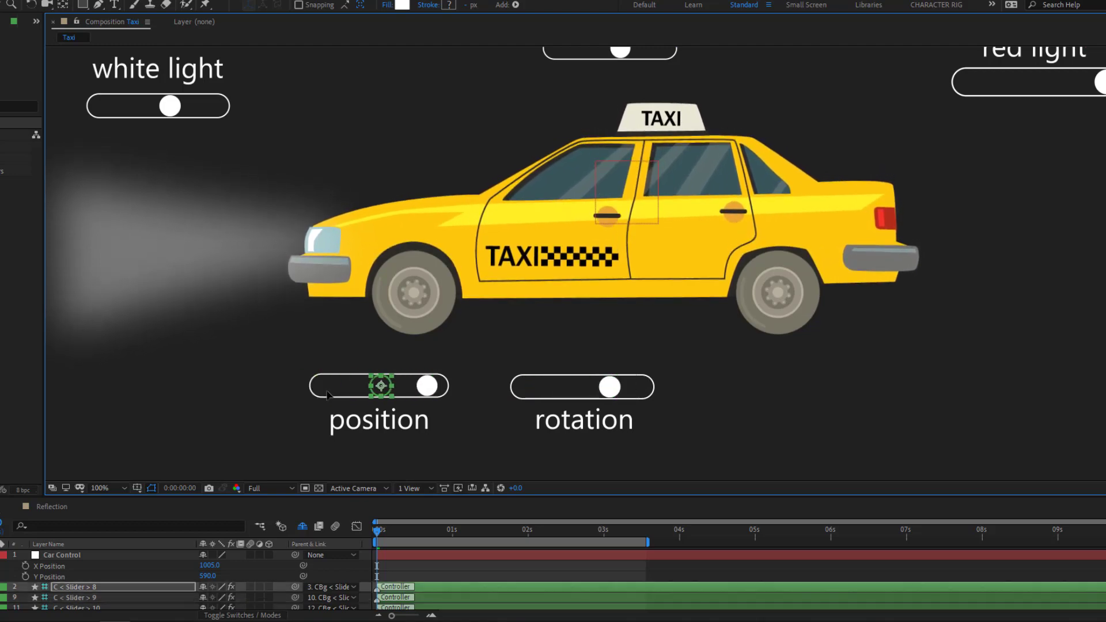
{"action": "left_click_drag", "start_coordinate": [510, 160], "coordinate": [545, 175]}
{"action": "left_click_drag", "start_coordinate": [707, 137], "coordinate": [674, 145]}
{"action": "mouse_move", "coordinate": [562, 144]}
{"action": "left_mouse_down"}
{"action": "mouse_move", "coordinate": [498, 147]}
{"action": "mouse_move", "coordinate": [544, 144]}
{"action": "left_mouse_up"}
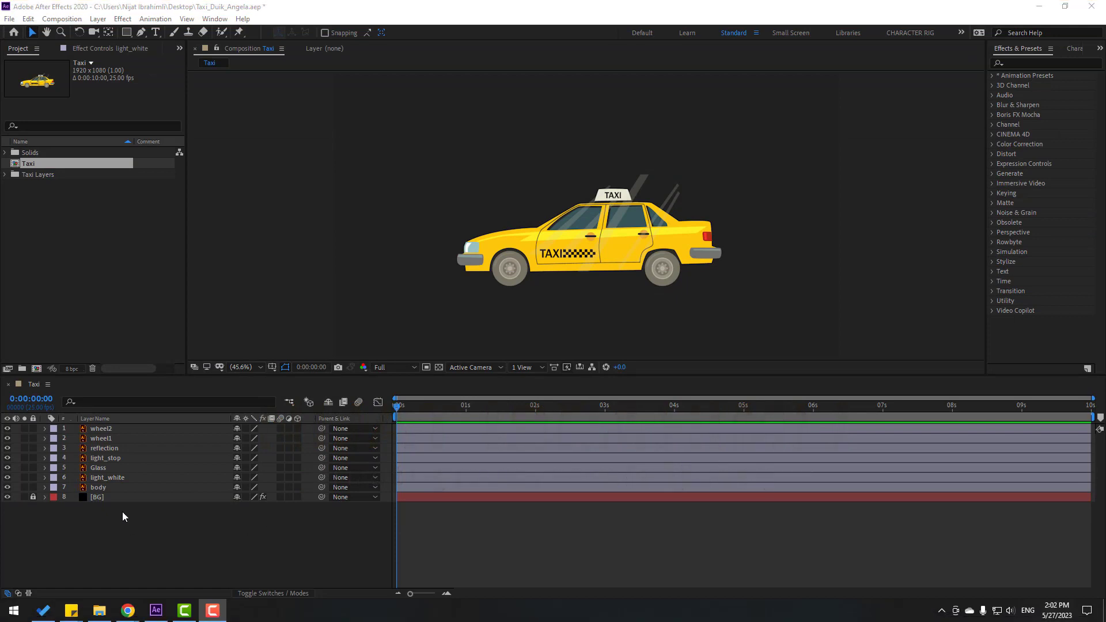
Solo the body layer, move its anchor point down to the car's lower middle, and show all layers again
{"action": "left_click", "coordinate": [95, 488]}
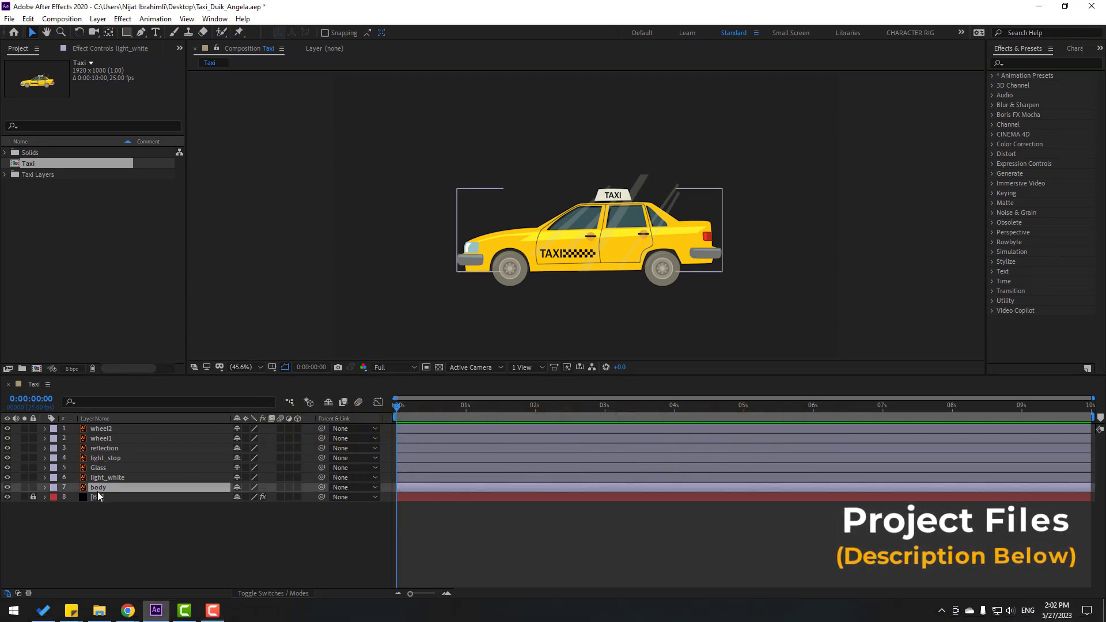
{"action": "left_click", "coordinate": [24, 487]}
{"action": "left_click", "coordinate": [33, 497]}
{"action": "scroll", "coordinate": [615, 240], "scroll_direction": "up", "scroll_amount": 1}
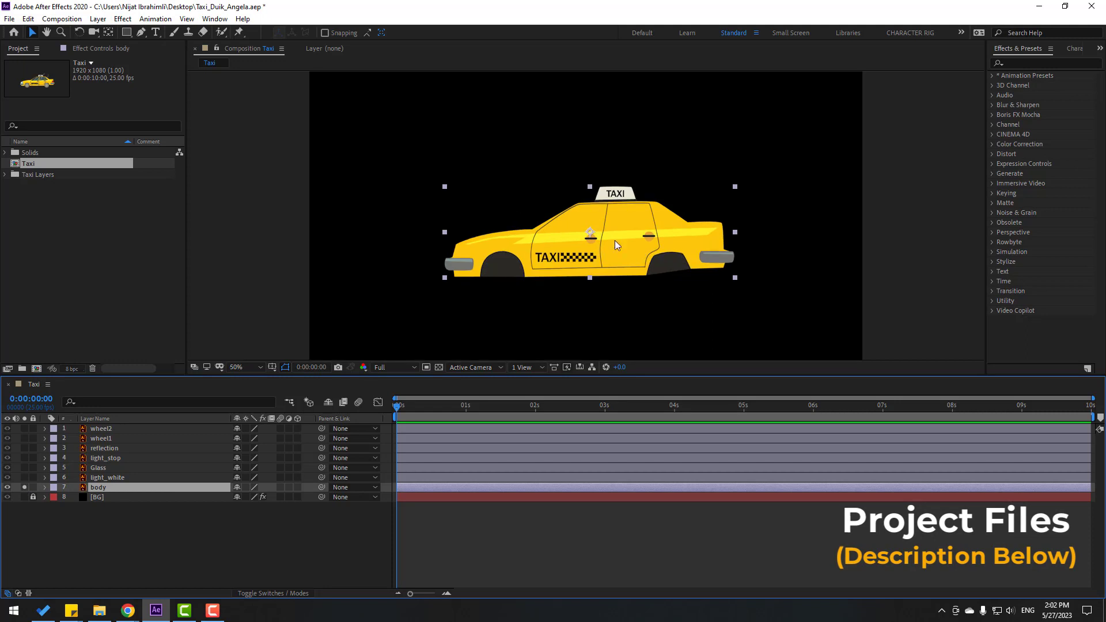
{"action": "left_click", "coordinate": [108, 32]}
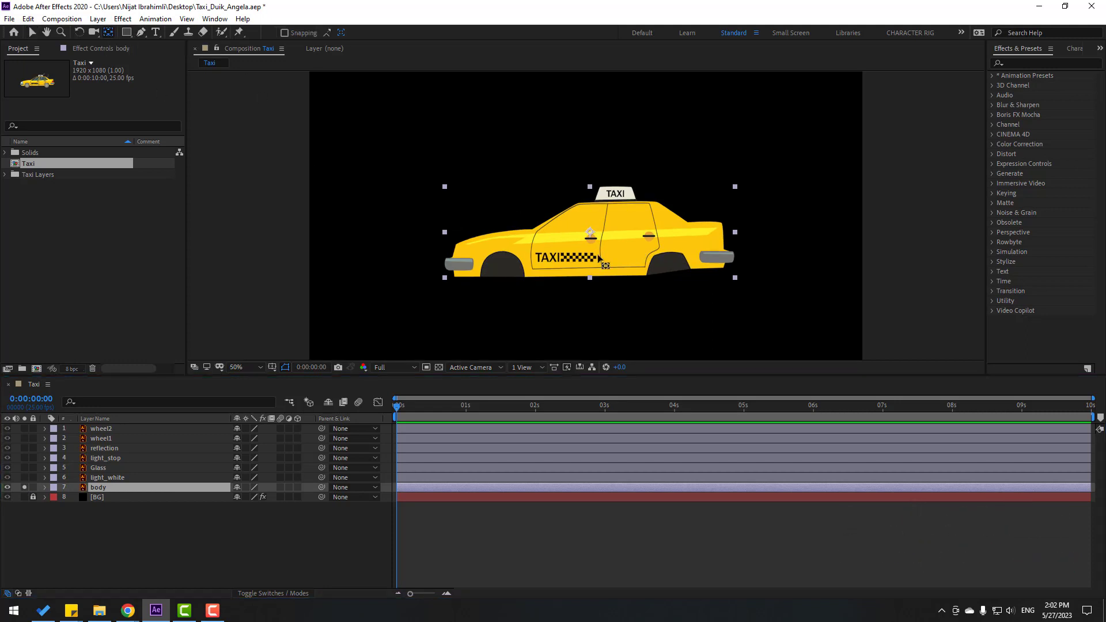
{"action": "scroll", "coordinate": [573, 174], "scroll_direction": "up", "scroll_amount": 2}
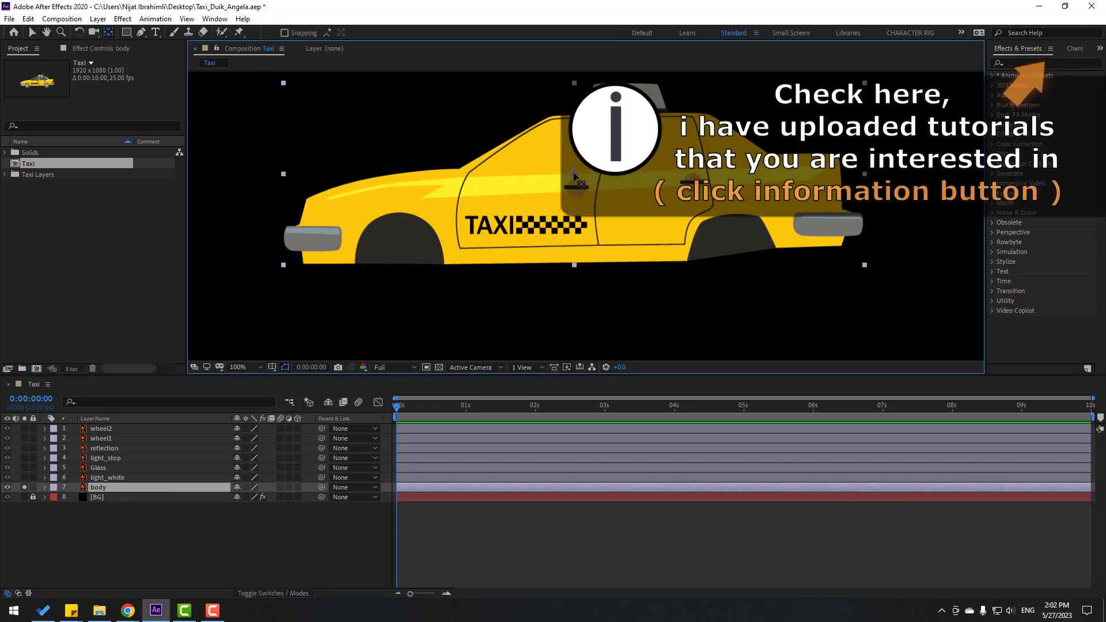
{"action": "left_click_drag", "start_coordinate": [574, 174], "coordinate": [574, 245]}
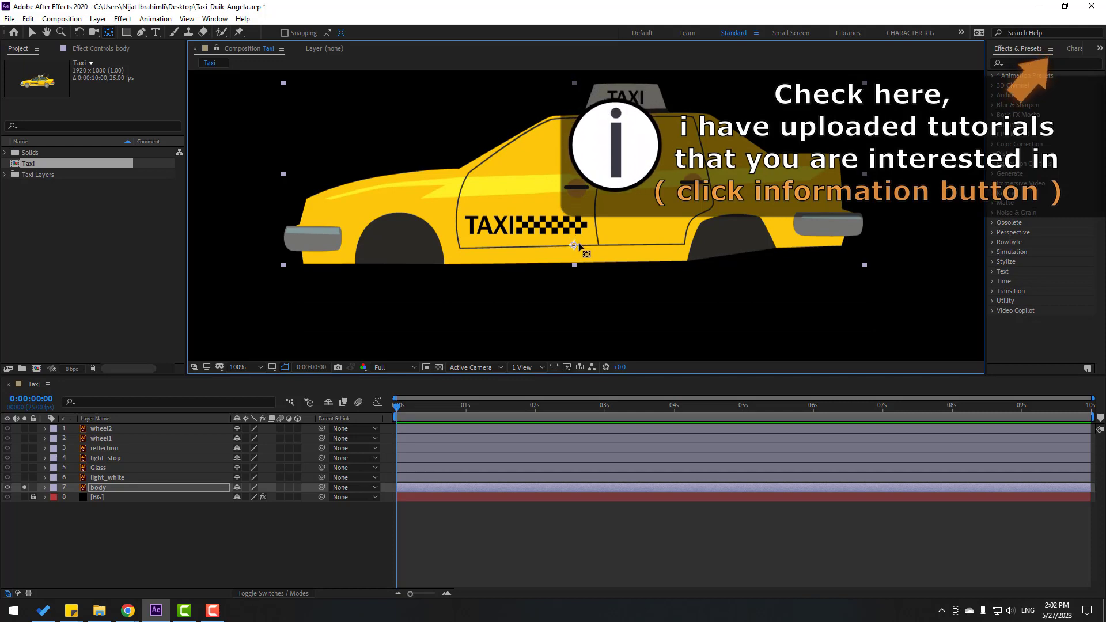
{"action": "left_click", "coordinate": [32, 34]}
{"action": "key", "text": "comma"}
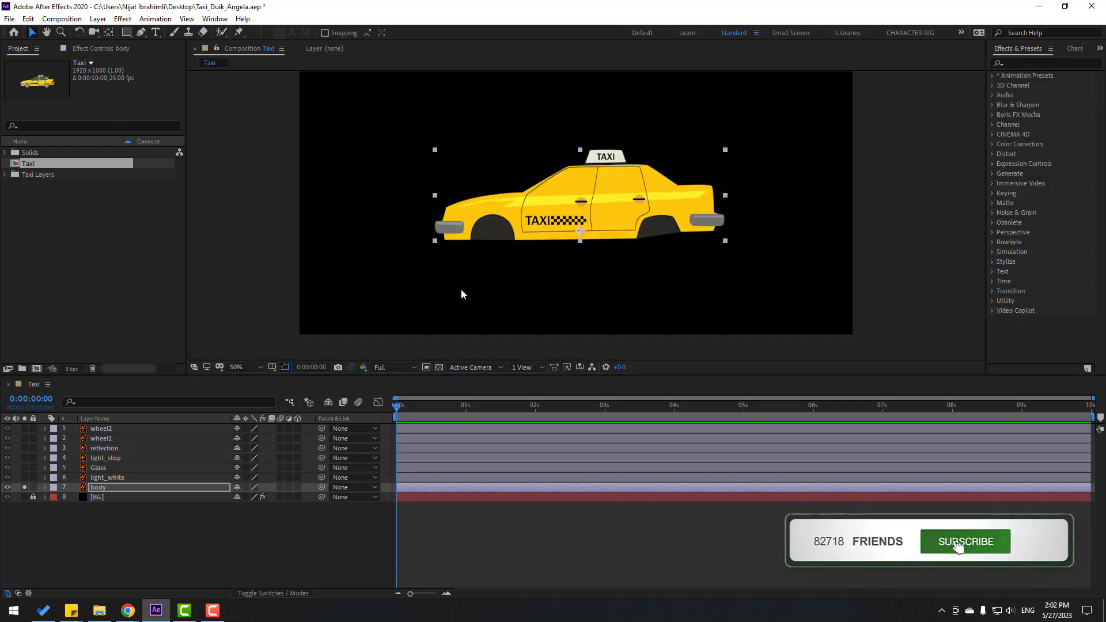
{"action": "left_click", "coordinate": [24, 488]}
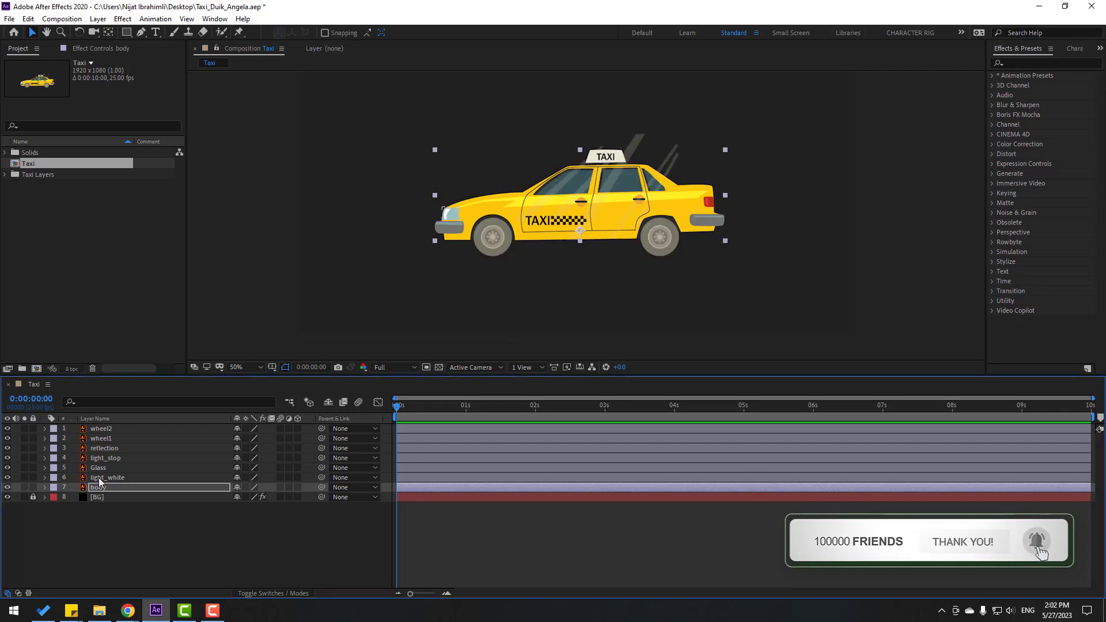
Parent the light_white, Glass and light_stop layers to the body layer
{"action": "left_click", "coordinate": [102, 478]}
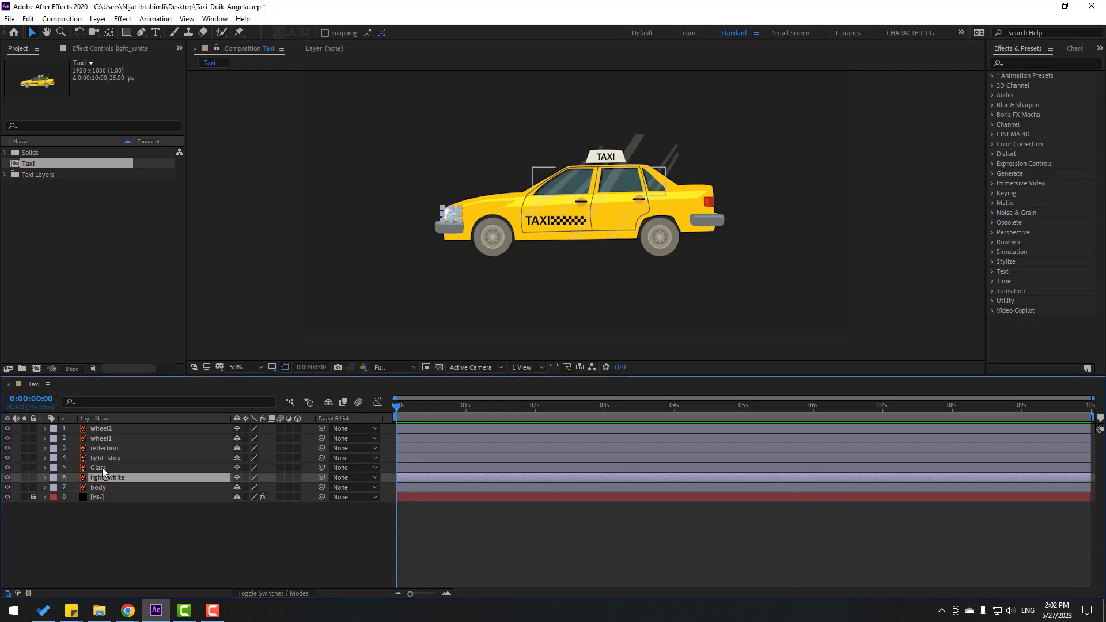
{"action": "left_click", "coordinate": [104, 468], "text": "ctrl"}
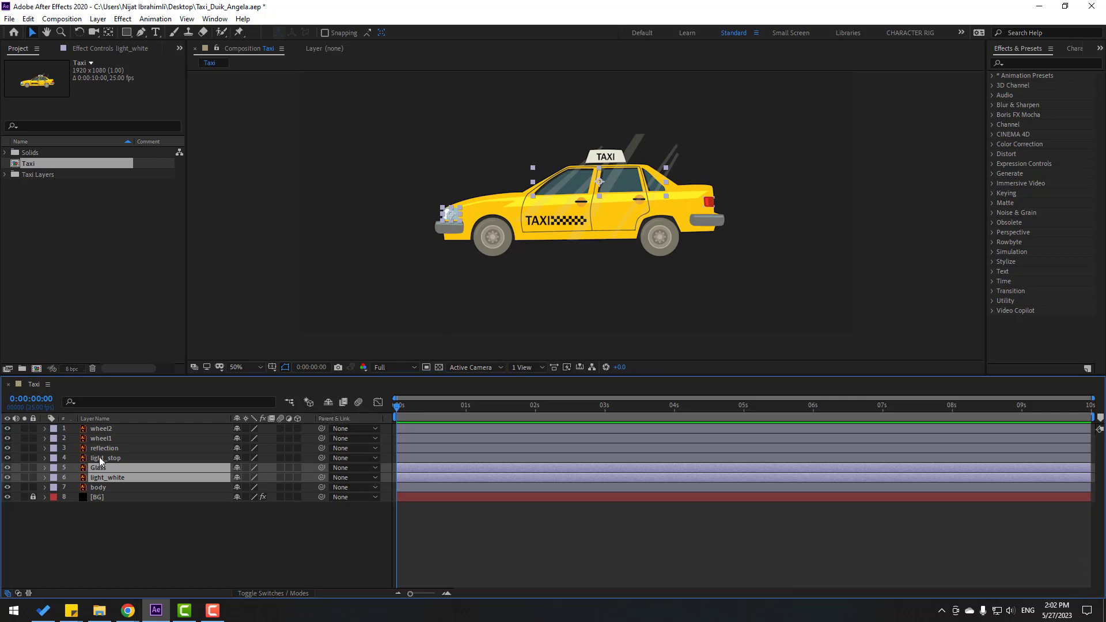
{"action": "left_click", "coordinate": [101, 460], "text": "ctrl"}
{"action": "left_click_drag", "start_coordinate": [322, 458], "coordinate": [99, 488]}
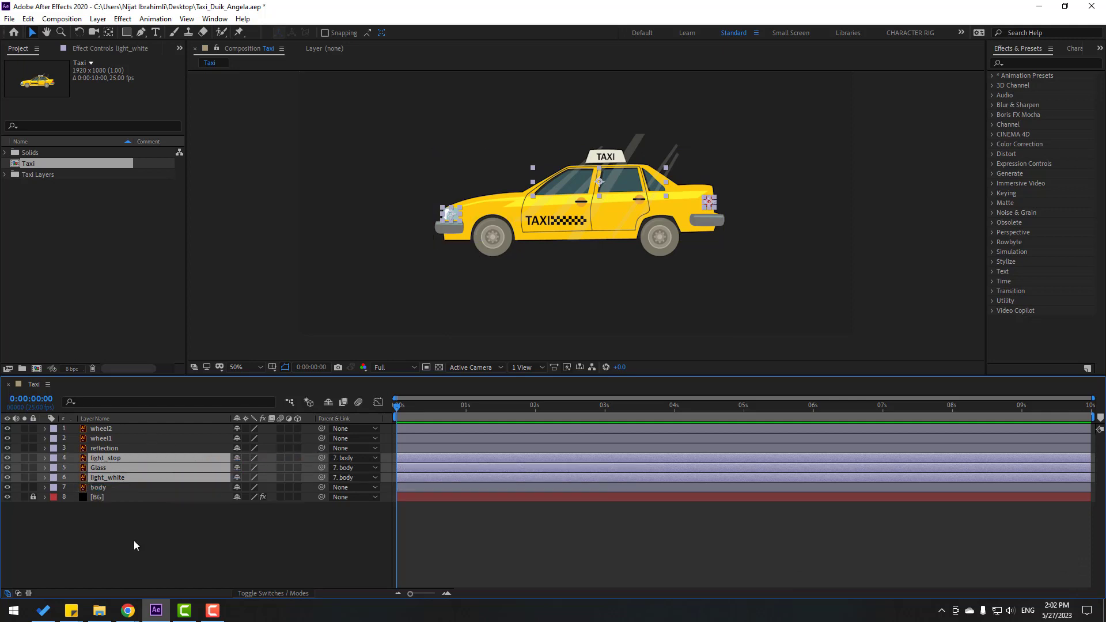
Test the parenting by moving the taxi body in the composition, and undo the move
{"action": "left_click", "coordinate": [159, 487]}
{"action": "left_click_drag", "start_coordinate": [604, 215], "coordinate": [548, 204]}
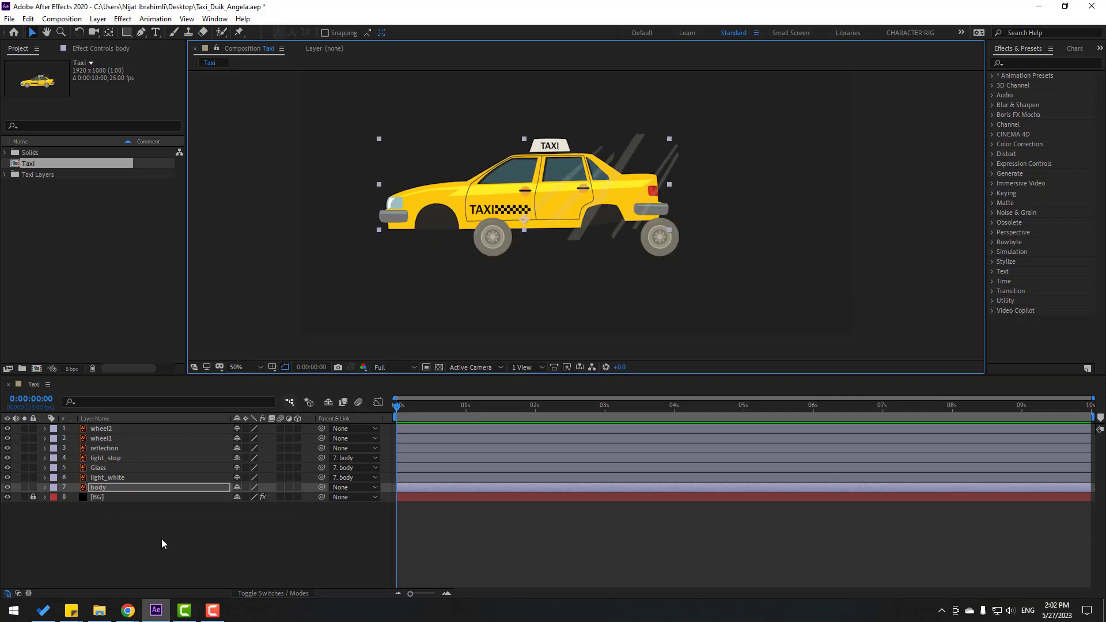
{"action": "key", "text": "ctrl+z"}
Add a null object to the composition and center its anchor point
{"action": "left_click", "coordinate": [134, 513]}
{"action": "right_click", "coordinate": [116, 533]}
{"action": "mouse_move", "coordinate": [198, 409]}
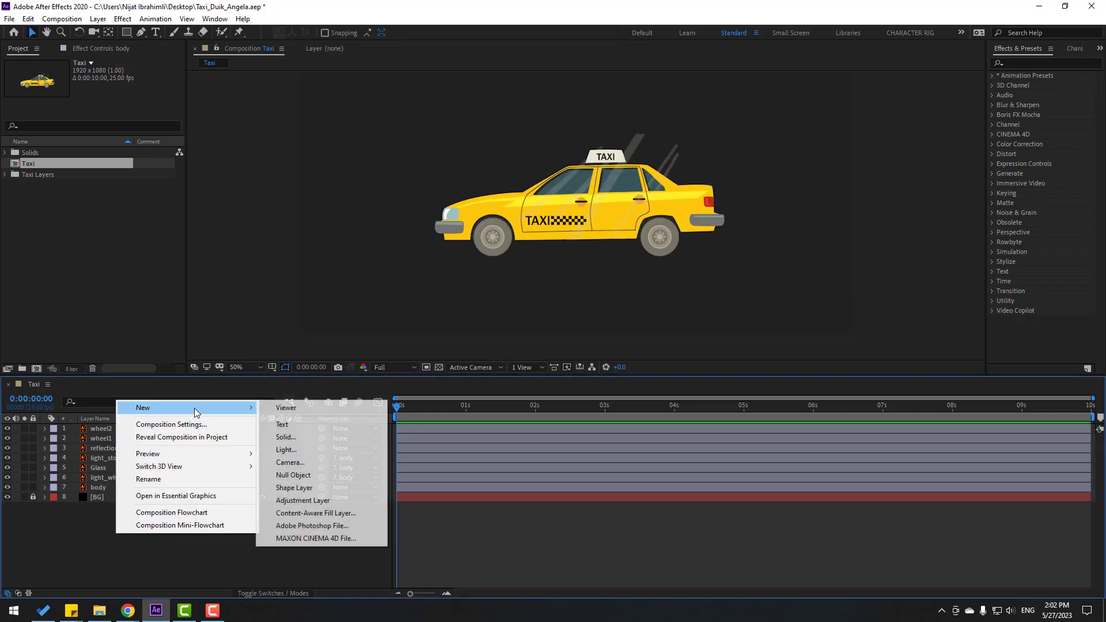
{"action": "left_click", "coordinate": [316, 482]}
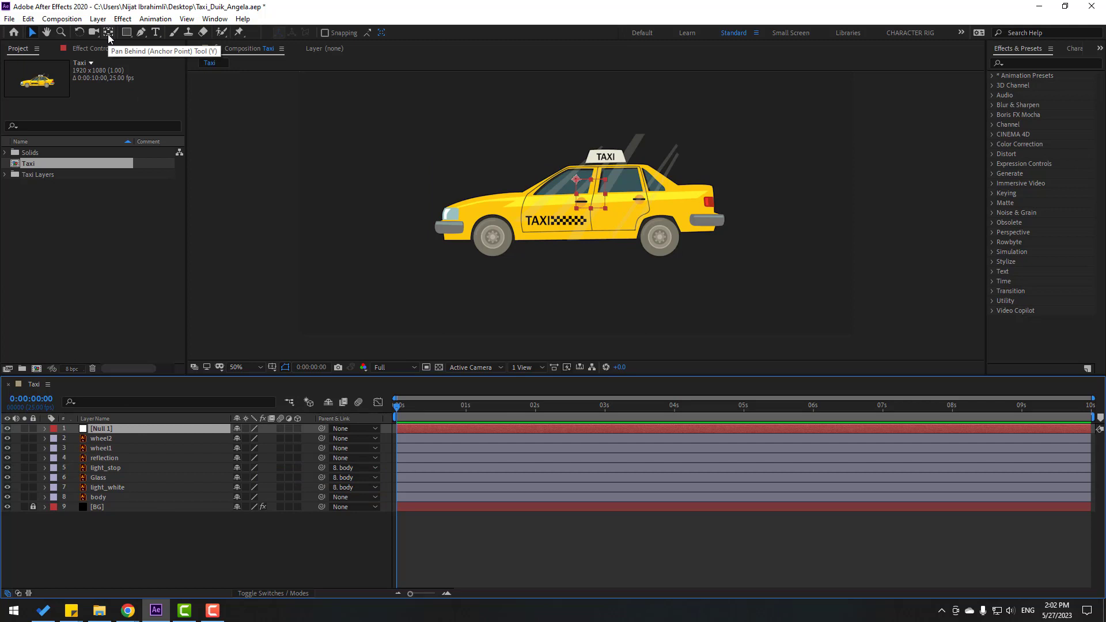
{"action": "key", "text": "ctrl+alt+Home"}
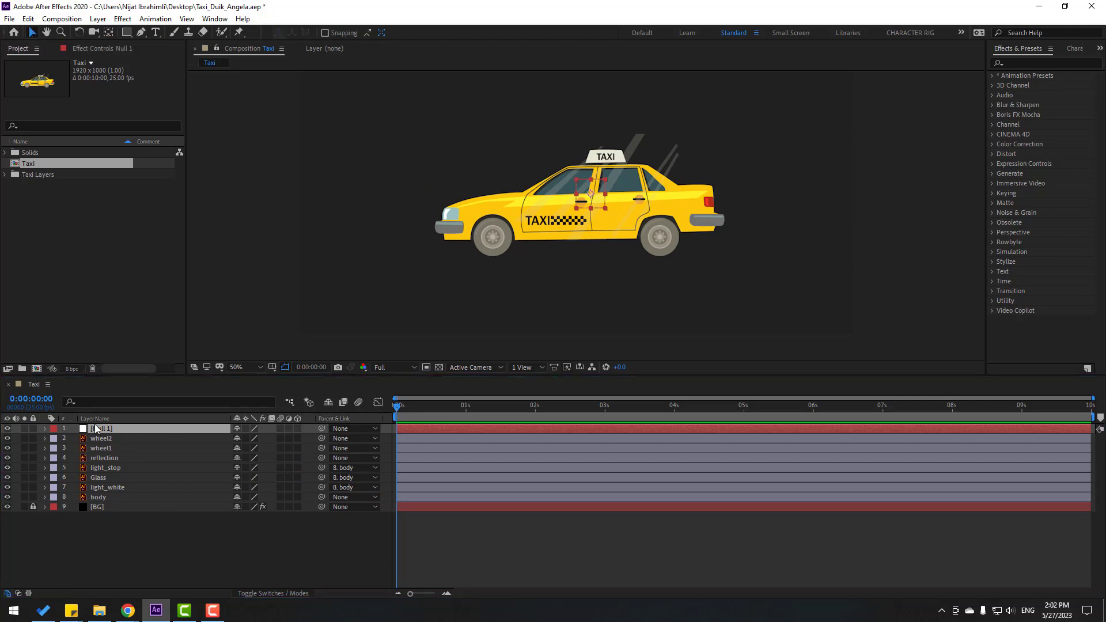
Rename the null layer as Car Control
{"action": "left_click", "coordinate": [102, 430]}
{"action": "key", "text": "Return"}
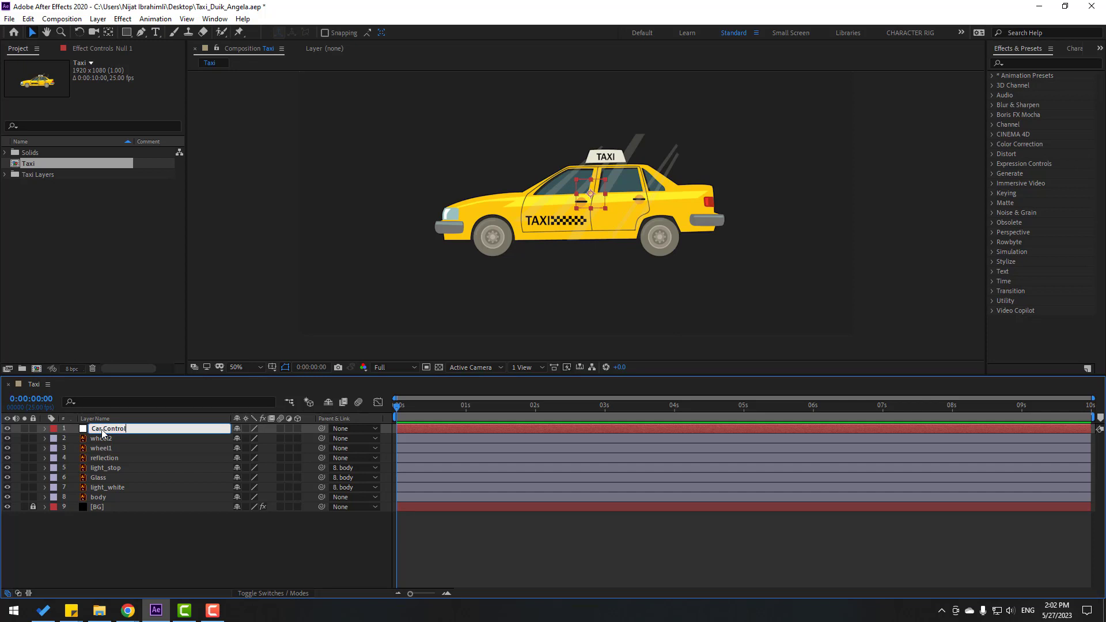
{"action": "key", "text": "Return"}
Show the Rotation property of the wheel2 and wheel1 layers
{"action": "left_click", "coordinate": [121, 439]}
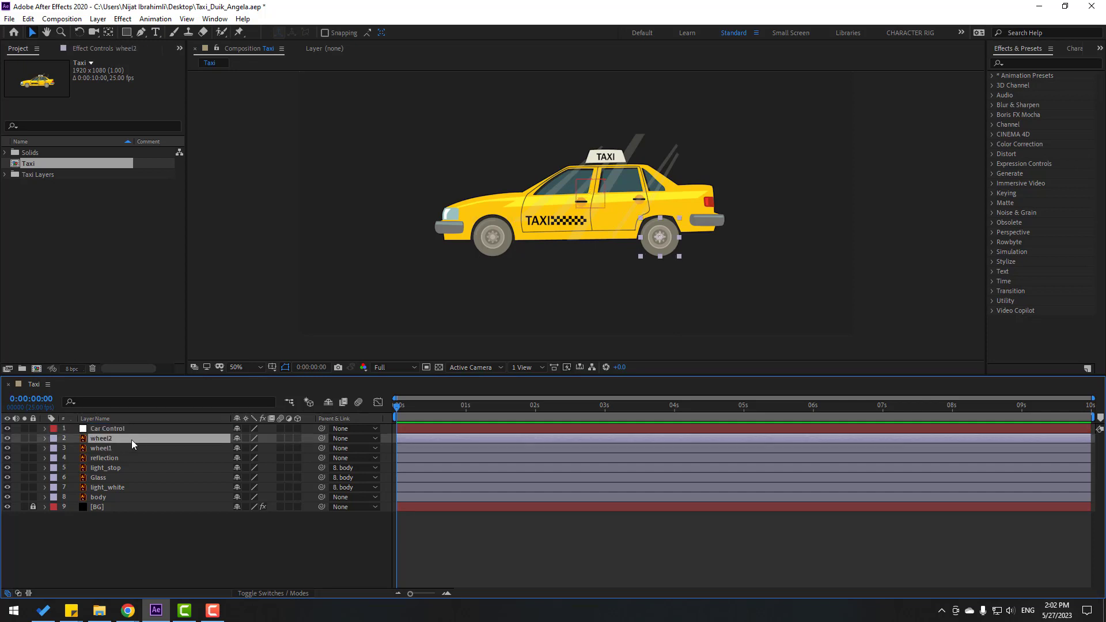
{"action": "left_click", "coordinate": [106, 450], "text": "shift"}
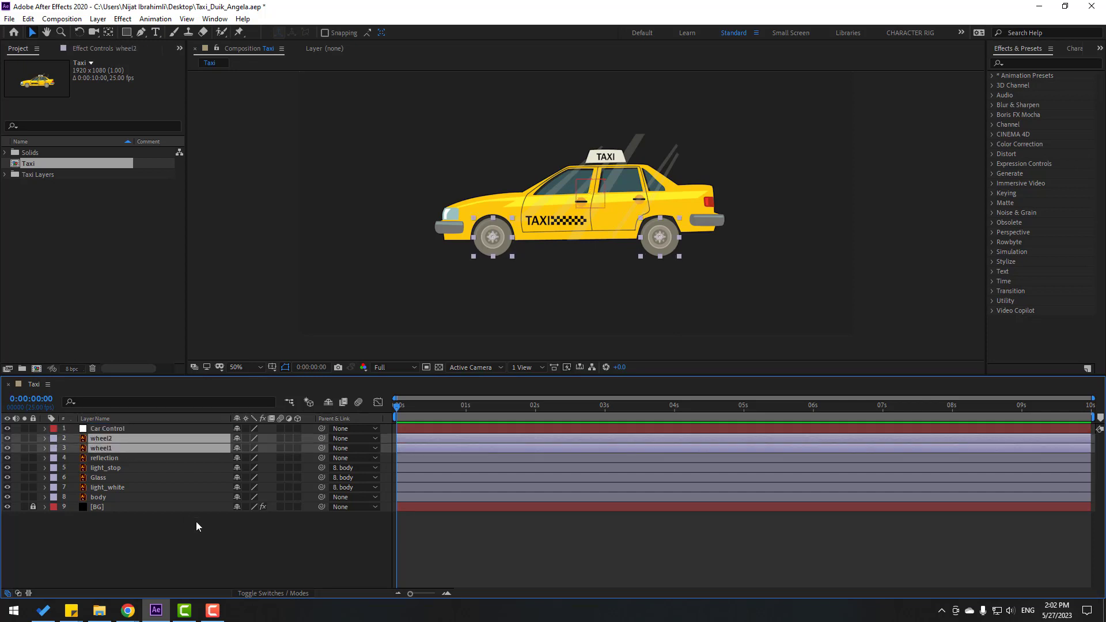
{"action": "key", "text": "r"}
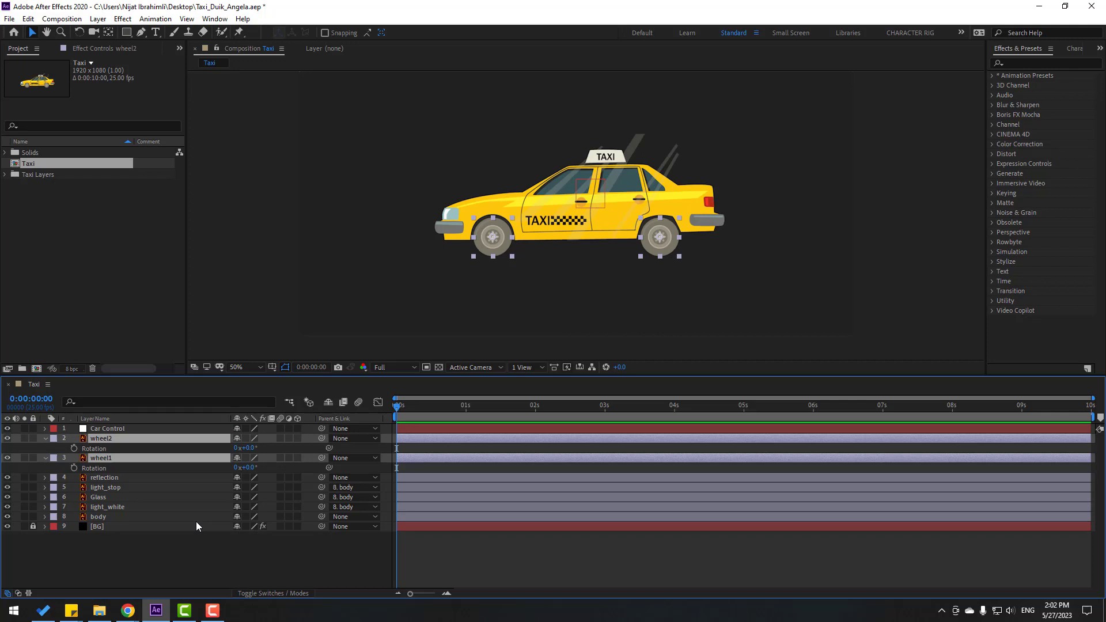
Show the Car Control layer's Position property and separate it into X and Y dimensions
{"action": "left_click", "coordinate": [111, 429]}
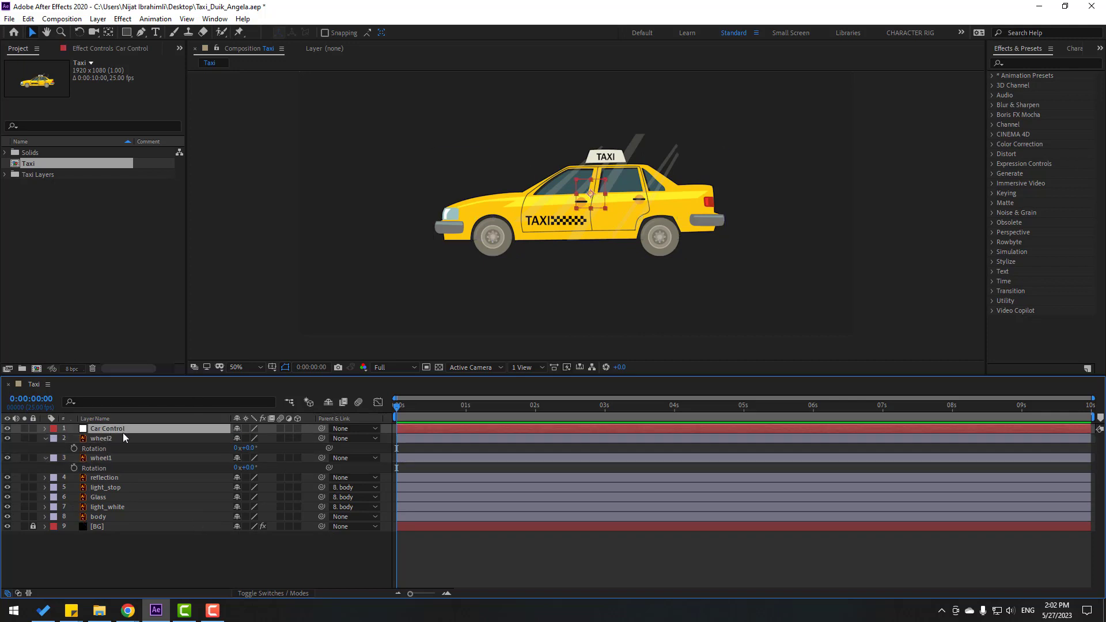
{"action": "key", "text": "p"}
{"action": "left_click", "coordinate": [97, 441]}
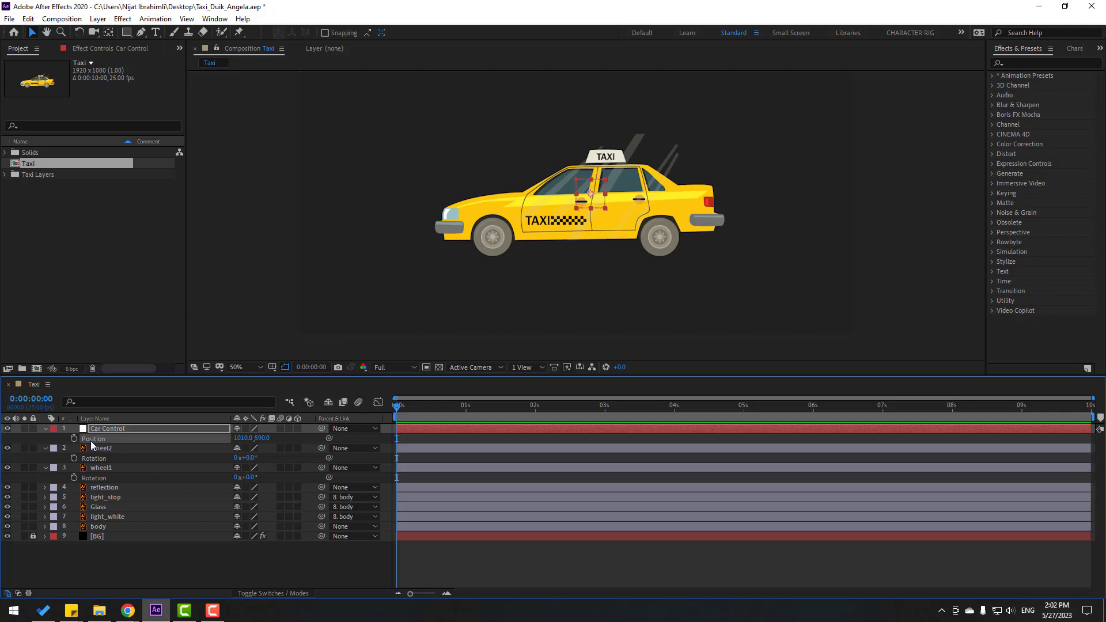
{"action": "right_click", "coordinate": [94, 441]}
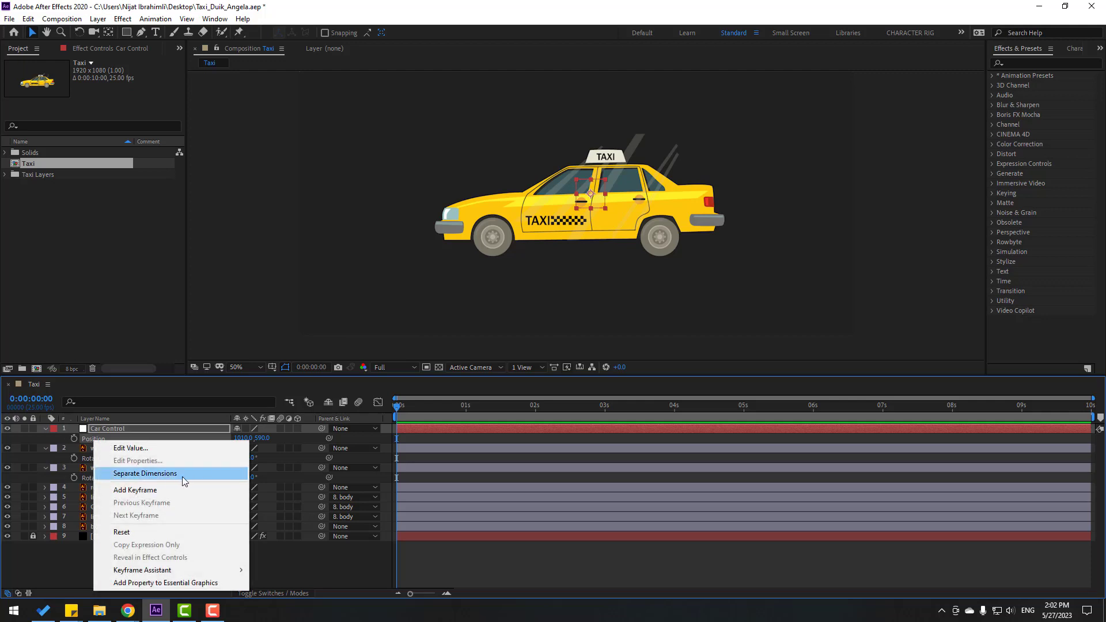
{"action": "left_click", "coordinate": [145, 473]}
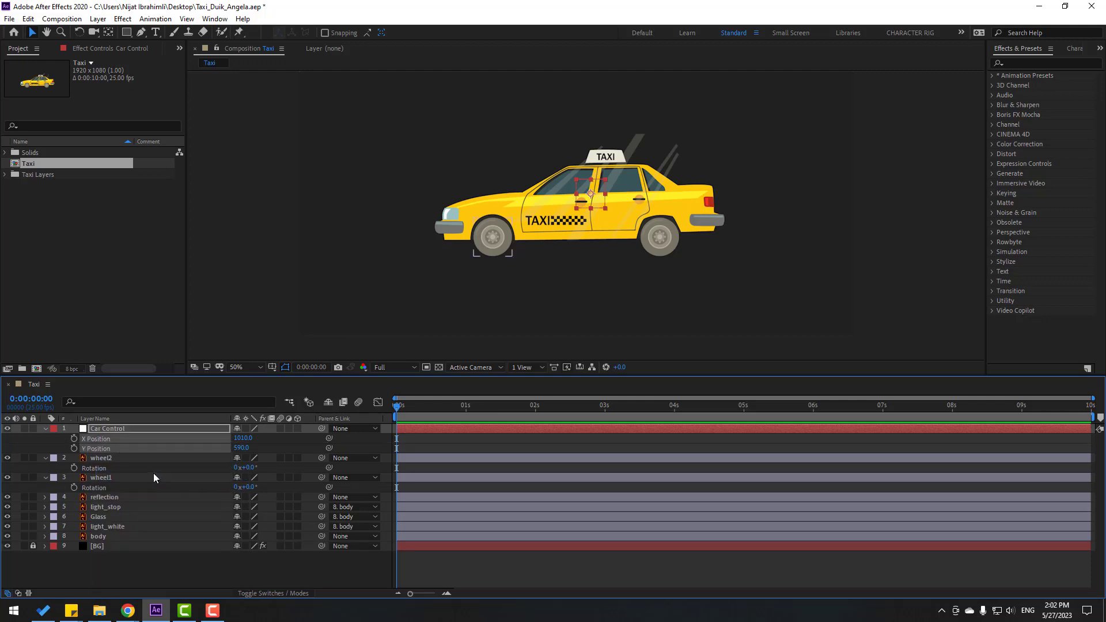
Try shifting the Car Control null by its X Position, and undo the change
{"action": "left_click", "coordinate": [54, 451]}
{"action": "left_click_drag", "start_coordinate": [248, 441], "coordinate": [217, 441]}
{"action": "key", "text": "ctrl+z"}
{"action": "left_click", "coordinate": [54, 473]}
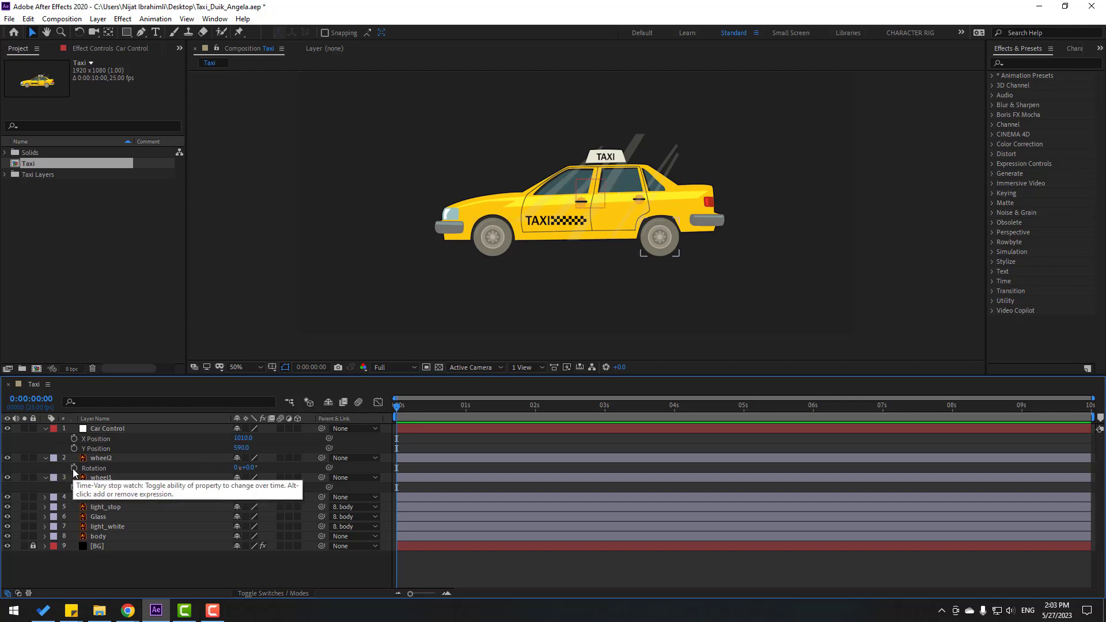
Add an expression to wheel2's Rotation that links it to Car Control's X Position
{"action": "left_click", "coordinate": [74, 468], "text": "alt"}
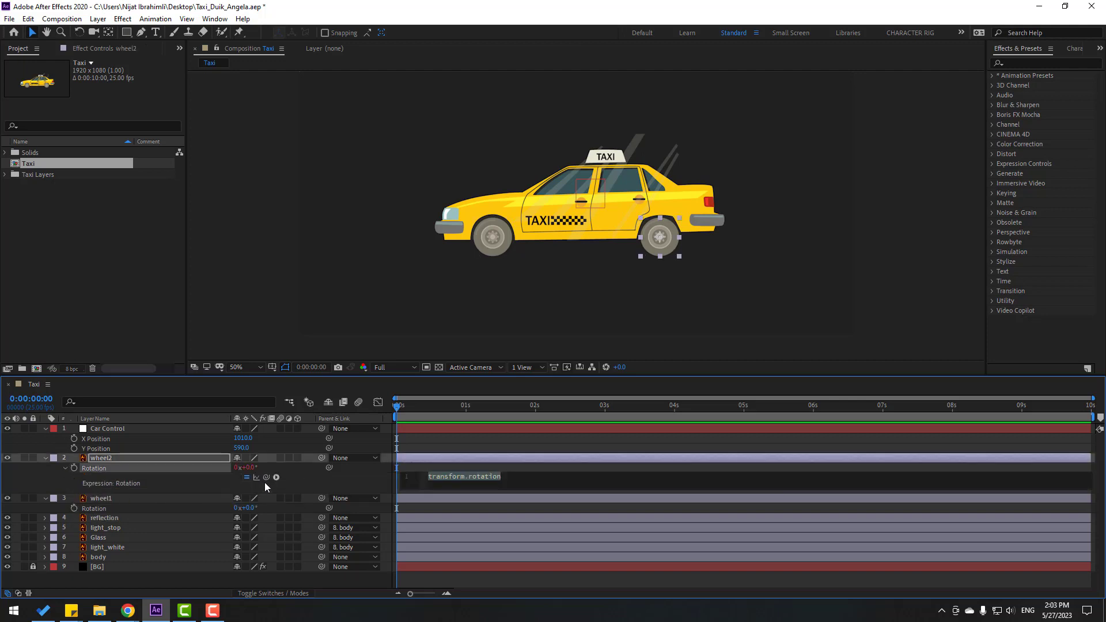
{"action": "left_click_drag", "start_coordinate": [267, 478], "coordinate": [100, 446]}
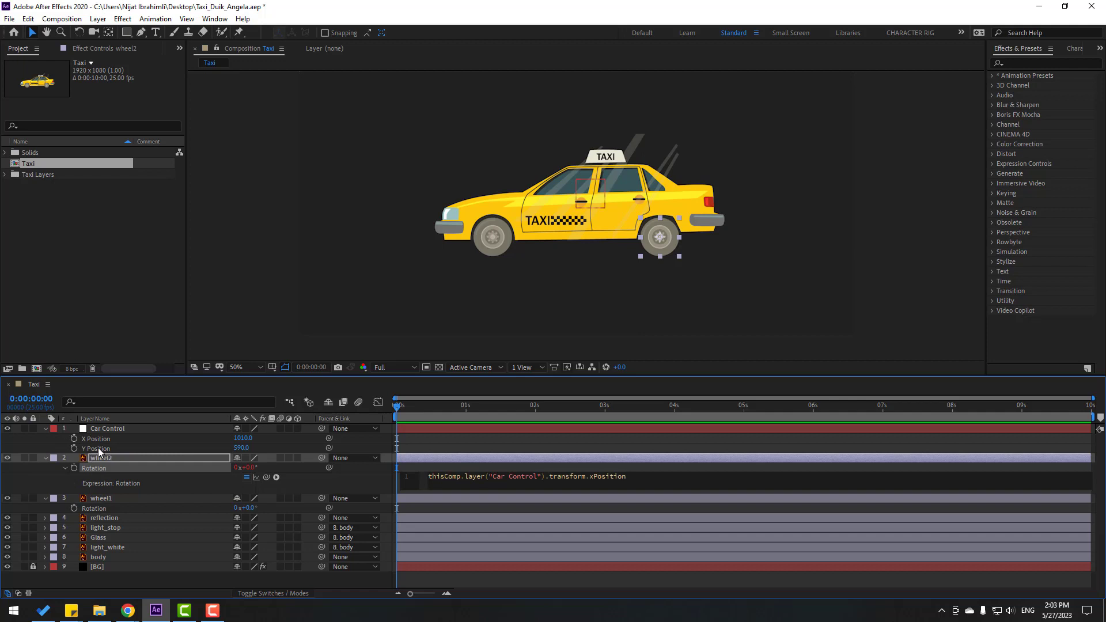
{"action": "left_click", "coordinate": [40, 447]}
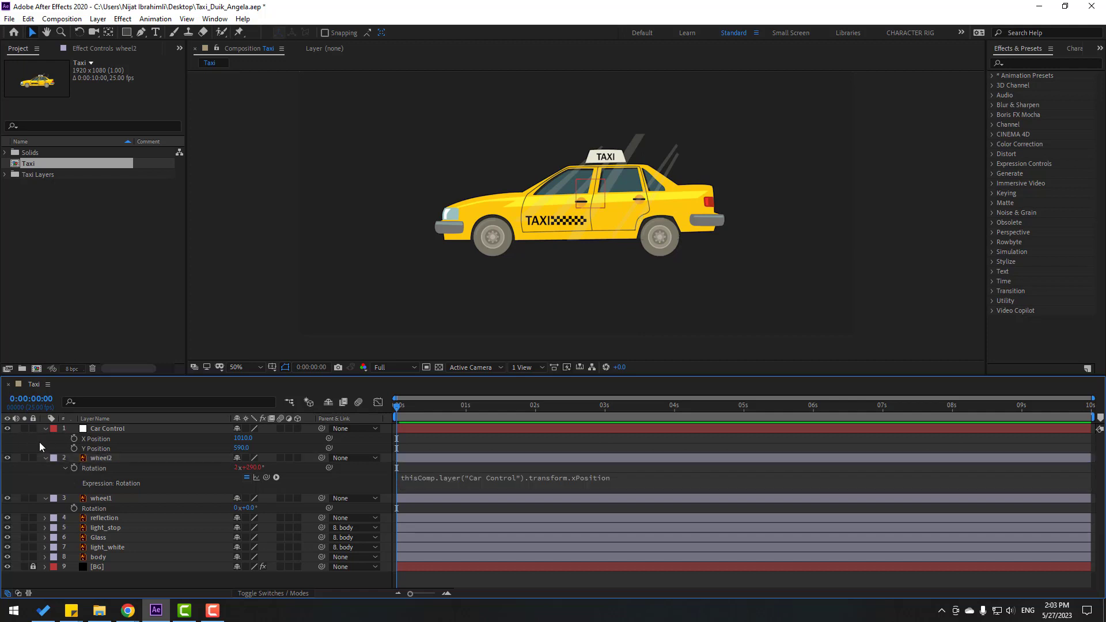
Test the wheel2 link by raising Car Control's X Position to 1122, and undo the change
{"action": "left_click", "coordinate": [219, 429]}
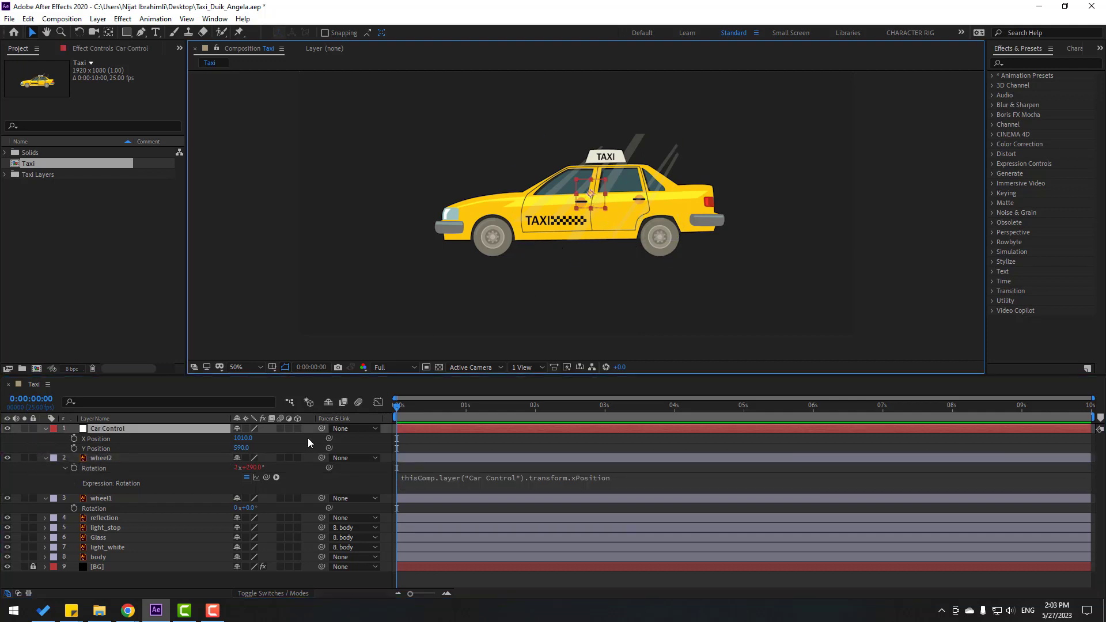
{"action": "mouse_move", "coordinate": [253, 439]}
{"action": "left_mouse_down"}
{"action": "mouse_move", "coordinate": [230, 439]}
{"action": "mouse_move", "coordinate": [279, 436]}
{"action": "mouse_move", "coordinate": [209, 438]}
{"action": "mouse_move", "coordinate": [287, 438]}
{"action": "mouse_move", "coordinate": [273, 439]}
{"action": "left_mouse_up"}
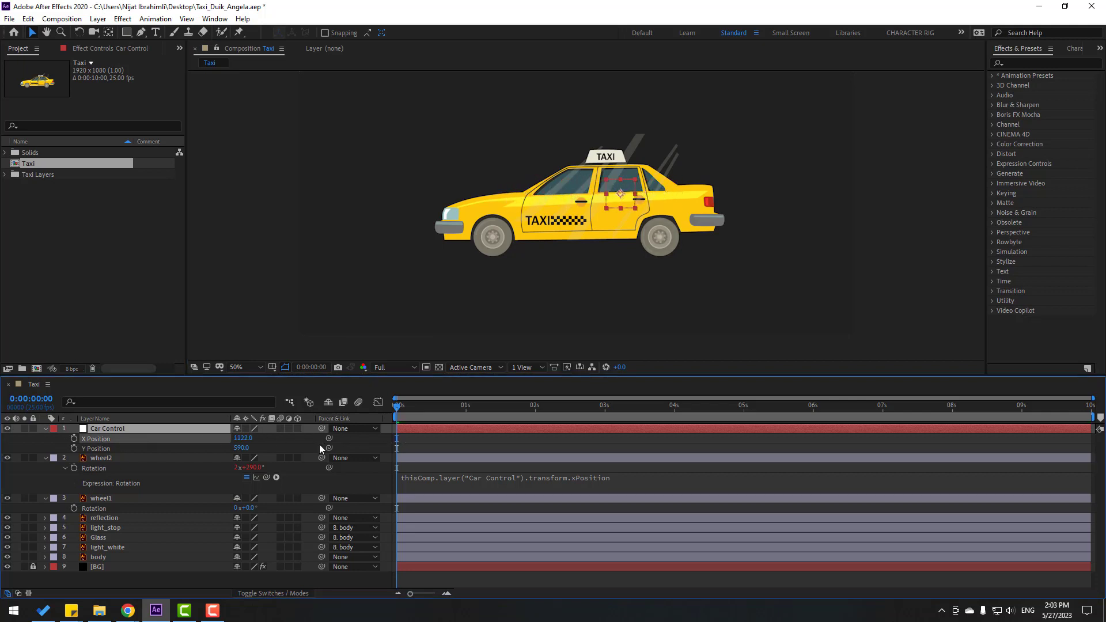
{"action": "key", "text": "ctrl+z"}
Solo Car Control and wheel2, vary the X Position to check the wheel's rotation, undo it and turn both solos off
{"action": "left_click", "coordinate": [25, 429]}
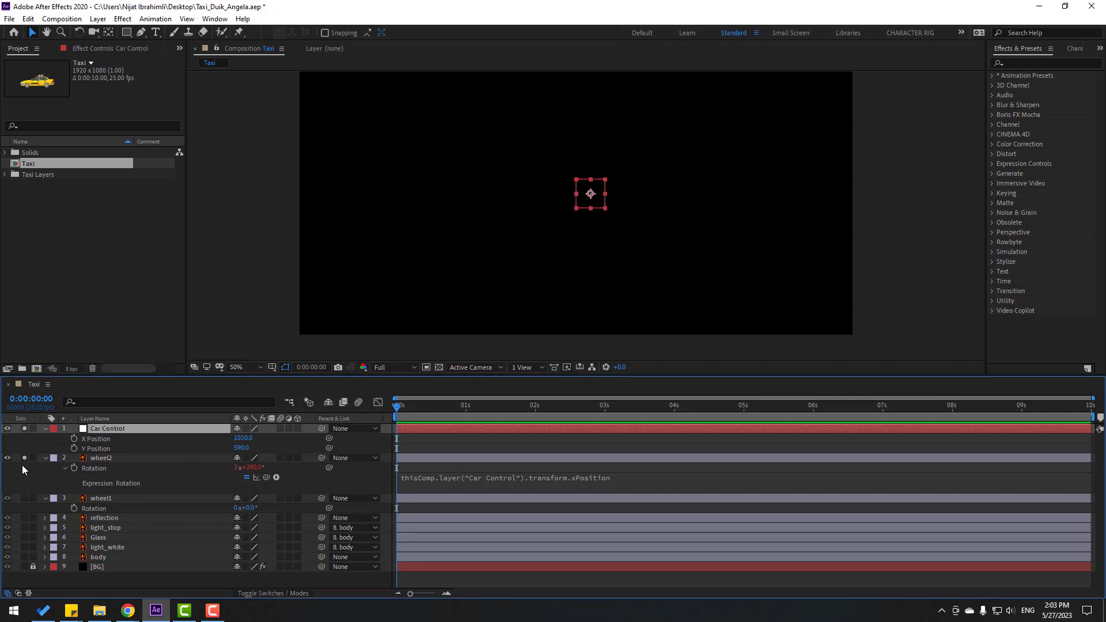
{"action": "left_click", "coordinate": [24, 458]}
{"action": "left_click_drag", "start_coordinate": [243, 439], "coordinate": [148, 458]}
{"action": "key", "text": "ctrl+z"}
{"action": "left_click", "coordinate": [24, 429]}
{"action": "left_click", "coordinate": [24, 459]}
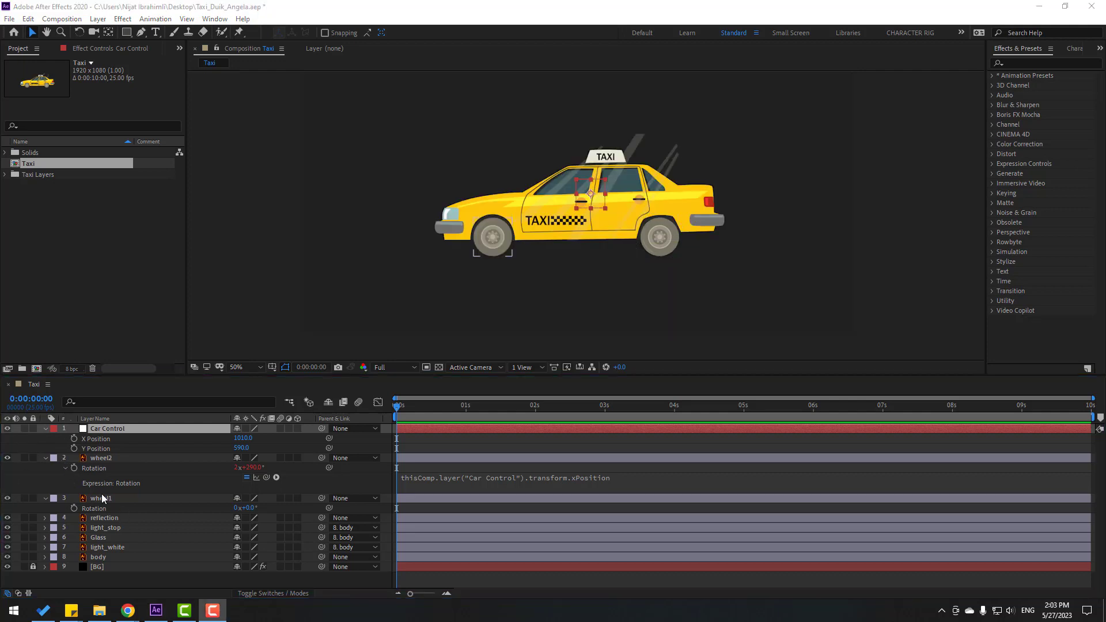
Link wheel1's Rotation to Car Control's X Position with an expression, and test it with an X Position change that is undone
{"action": "left_click", "coordinate": [75, 509], "text": "alt"}
{"action": "left_click_drag", "start_coordinate": [268, 518], "coordinate": [93, 440]}
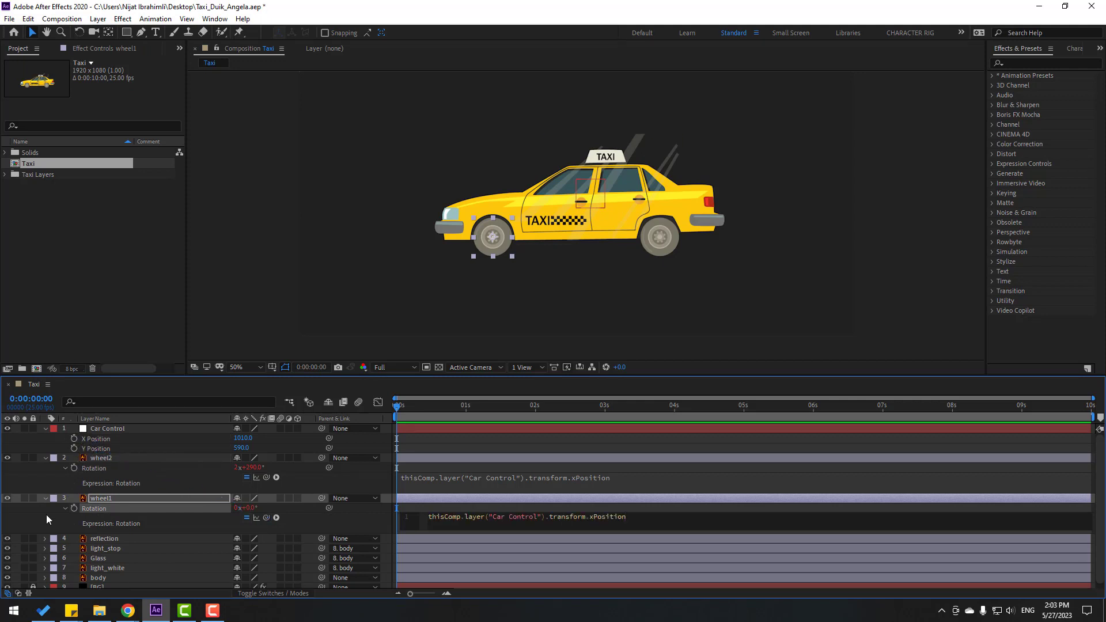
{"action": "left_click", "coordinate": [35, 521]}
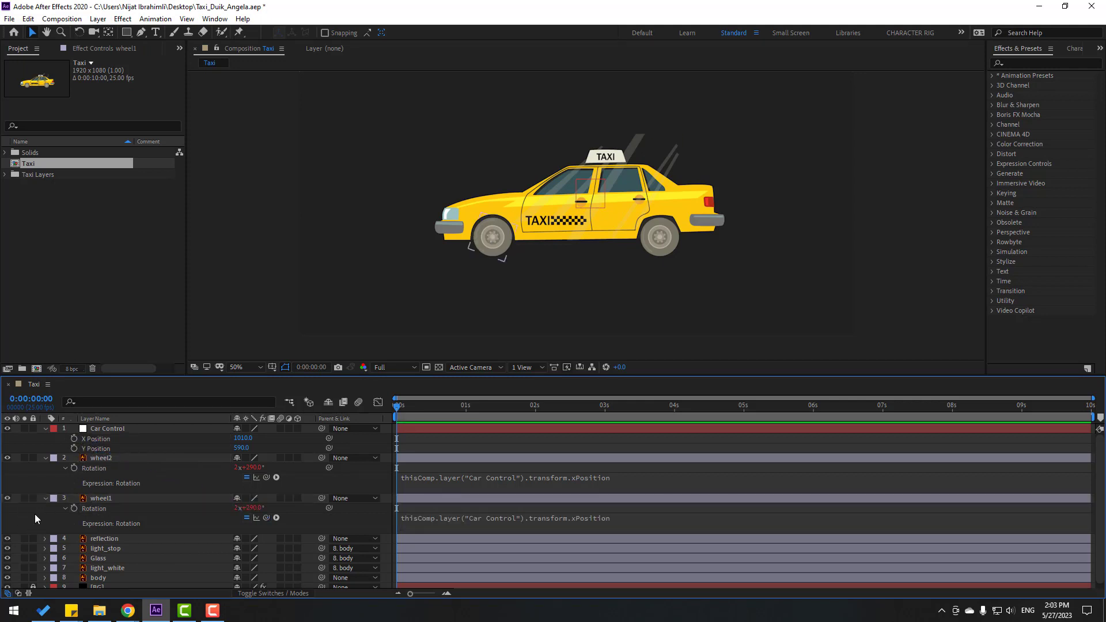
{"action": "mouse_move", "coordinate": [227, 438]}
{"action": "left_mouse_down"}
{"action": "mouse_move", "coordinate": [193, 438]}
{"action": "mouse_move", "coordinate": [230, 436]}
{"action": "mouse_move", "coordinate": [206, 437]}
{"action": "left_mouse_up"}
{"action": "key", "text": "ctrl+z"}
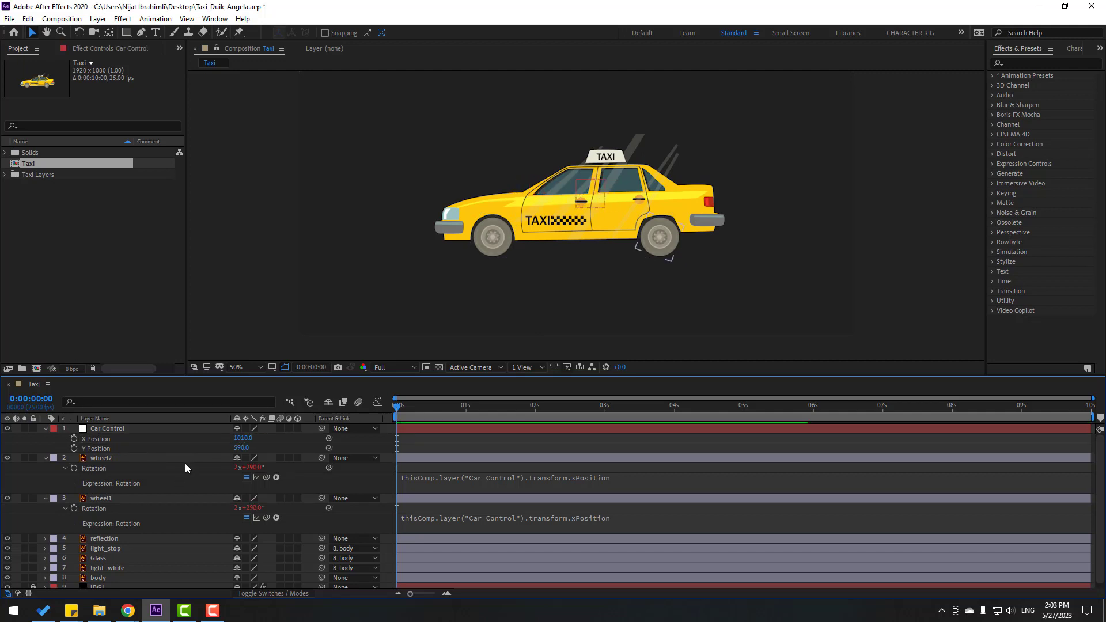
Parent the wheel2, wheel1 and body layers to Car Control, collapsing the wheel layers' properties
{"action": "left_click", "coordinate": [112, 459]}
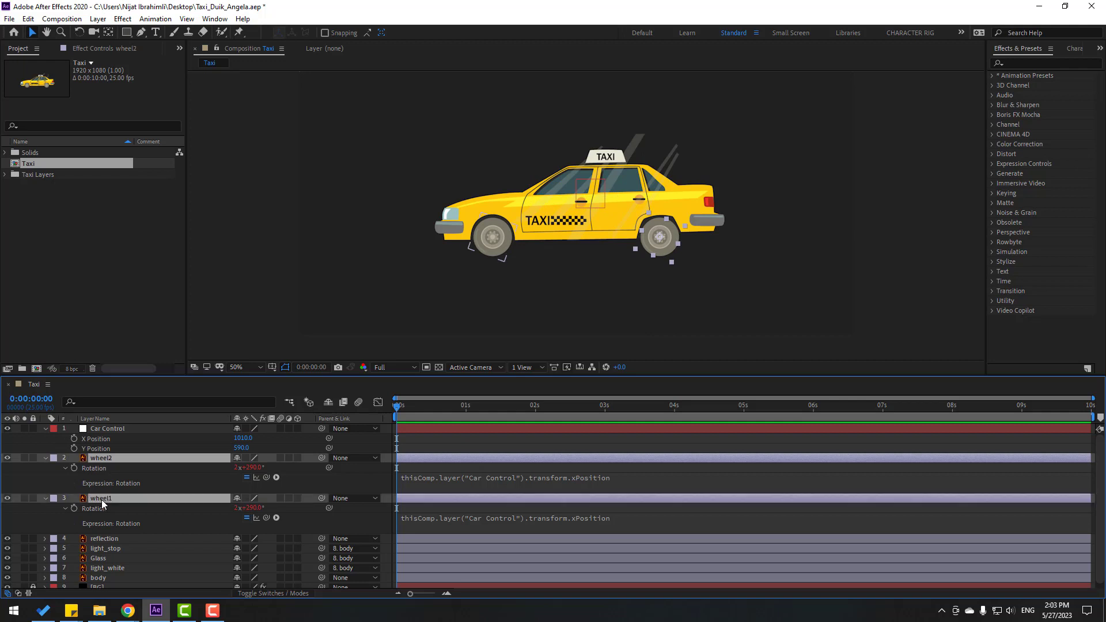
{"action": "left_click", "coordinate": [110, 499], "text": "ctrl"}
{"action": "left_click_drag", "start_coordinate": [233, 447], "coordinate": [107, 433]}
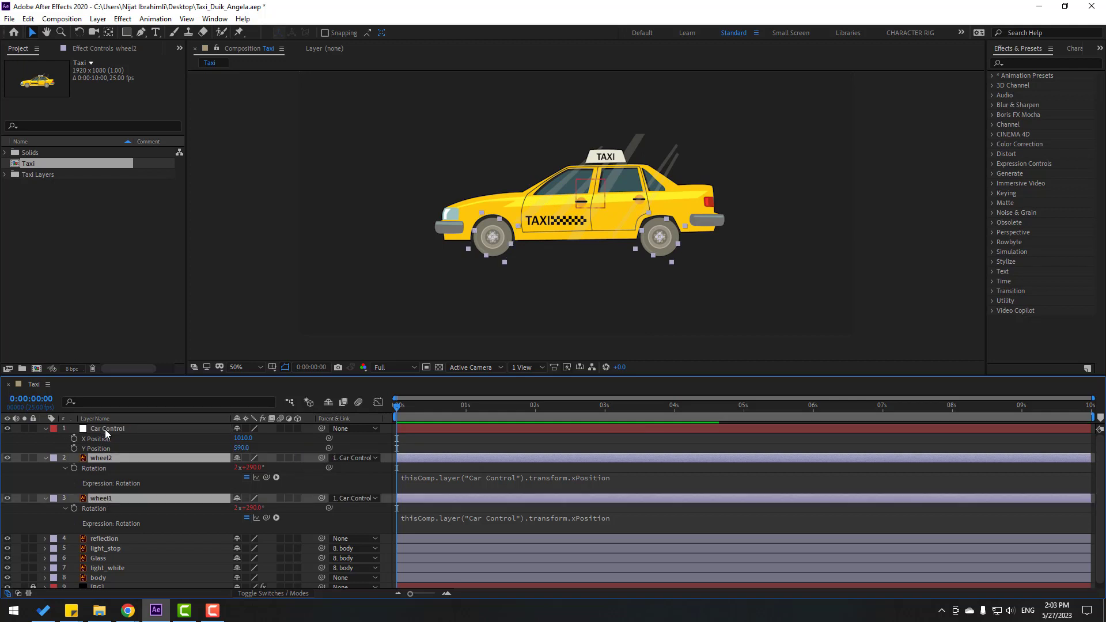
{"action": "left_click", "coordinate": [46, 460]}
{"action": "left_click", "coordinate": [101, 516]}
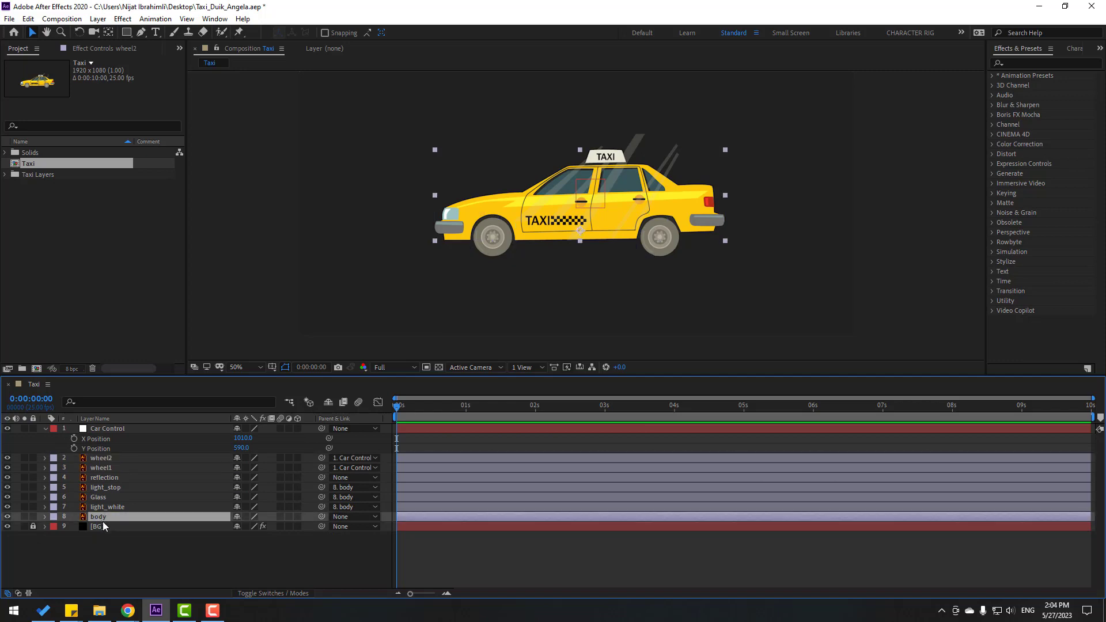
{"action": "left_click_drag", "start_coordinate": [322, 517], "coordinate": [117, 437]}
Vary Car Control's X Position to test the parented car's movement, and collapse the layer's properties
{"action": "left_click", "coordinate": [128, 570]}
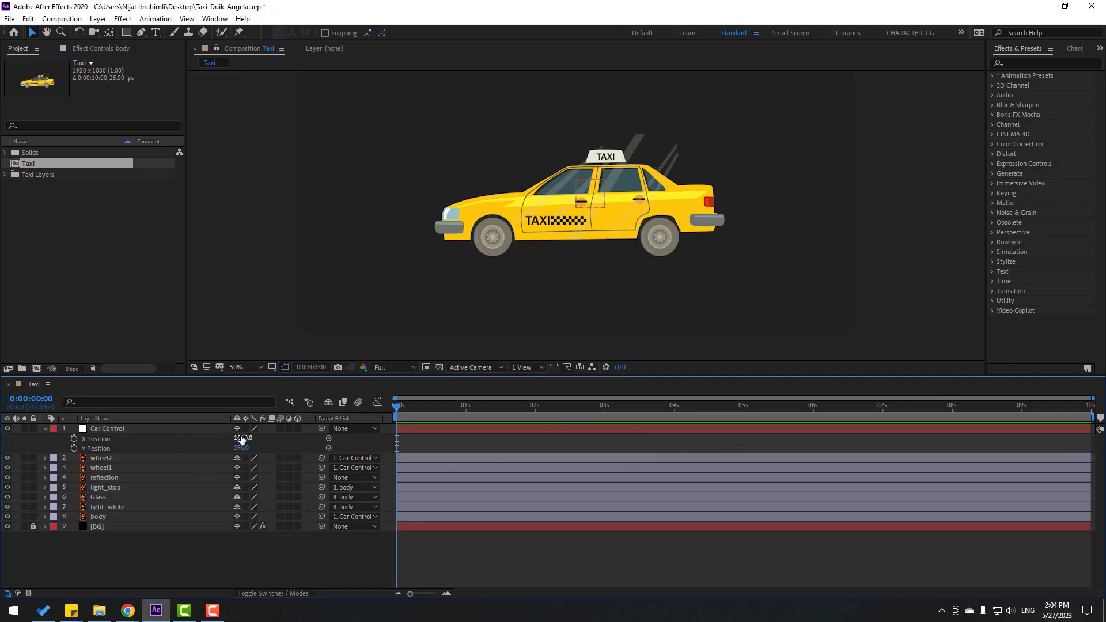
{"action": "left_click_drag", "start_coordinate": [242, 439], "coordinate": [94, 431]}
{"action": "left_click", "coordinate": [45, 428]}
Create a black 1920 x 1080 px solid layer named Light_White
{"action": "right_click", "coordinate": [161, 551]}
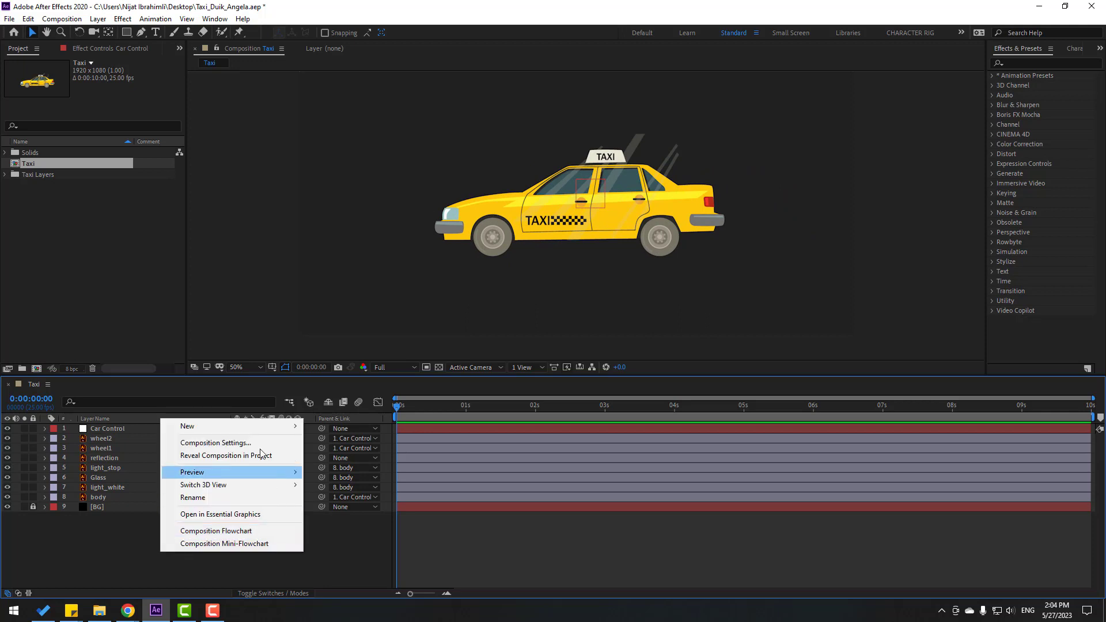
{"action": "mouse_move", "coordinate": [251, 432]}
{"action": "left_click", "coordinate": [340, 458]}
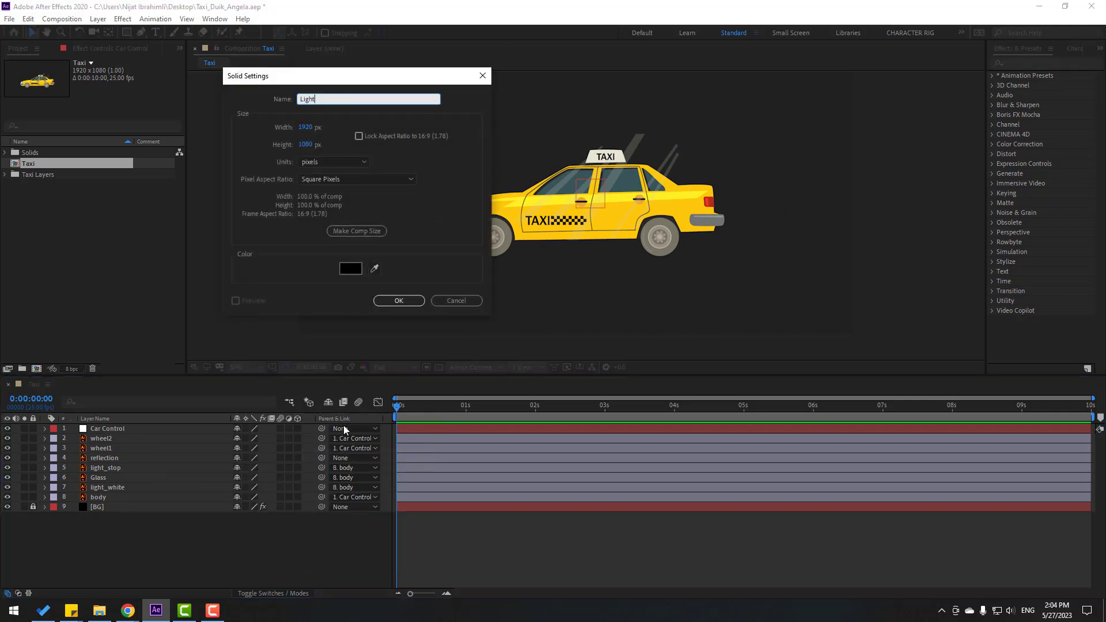
{"action": "type", "text": "Light_White"}
{"action": "left_click", "coordinate": [392, 301]}
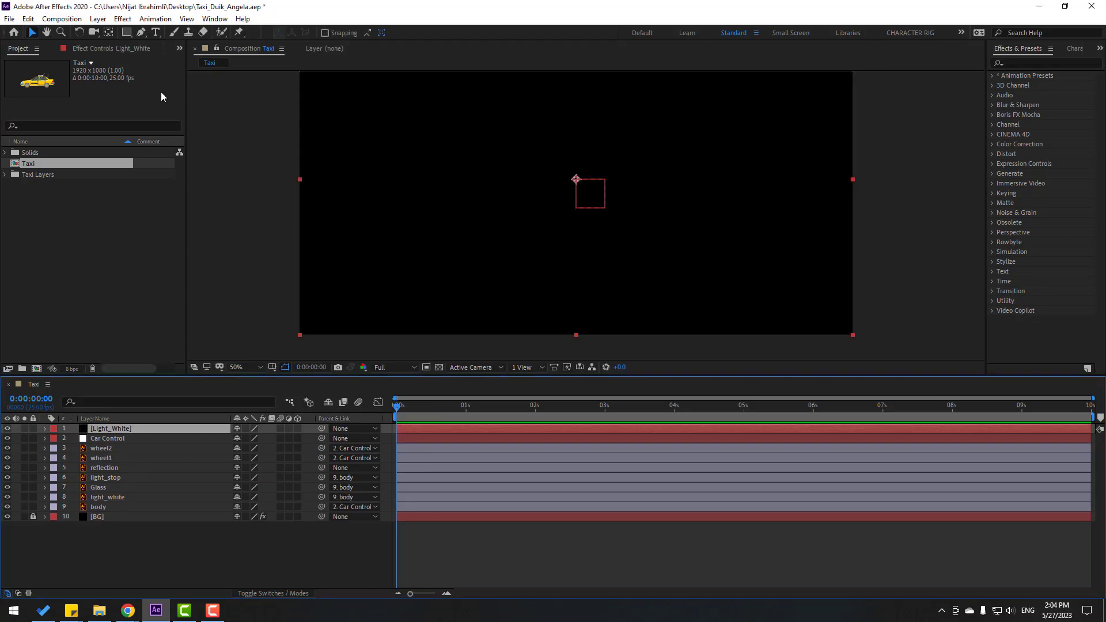
Lower the opacity of the Light_White solid to 48% so the taxi shows through for masking
{"action": "left_click", "coordinate": [141, 32]}
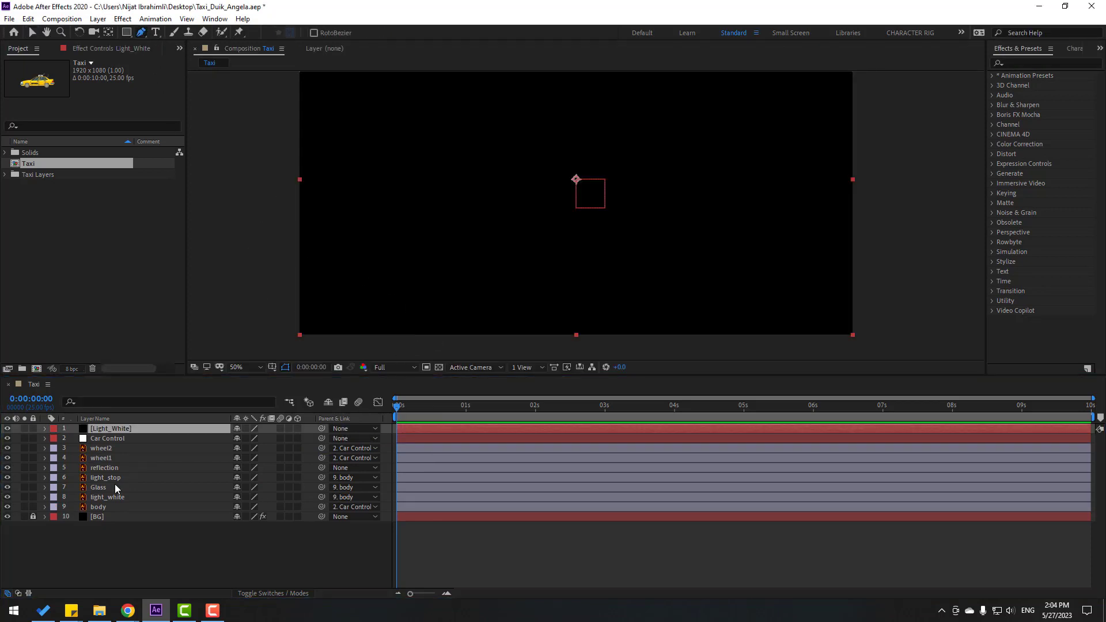
{"action": "left_click", "coordinate": [107, 430]}
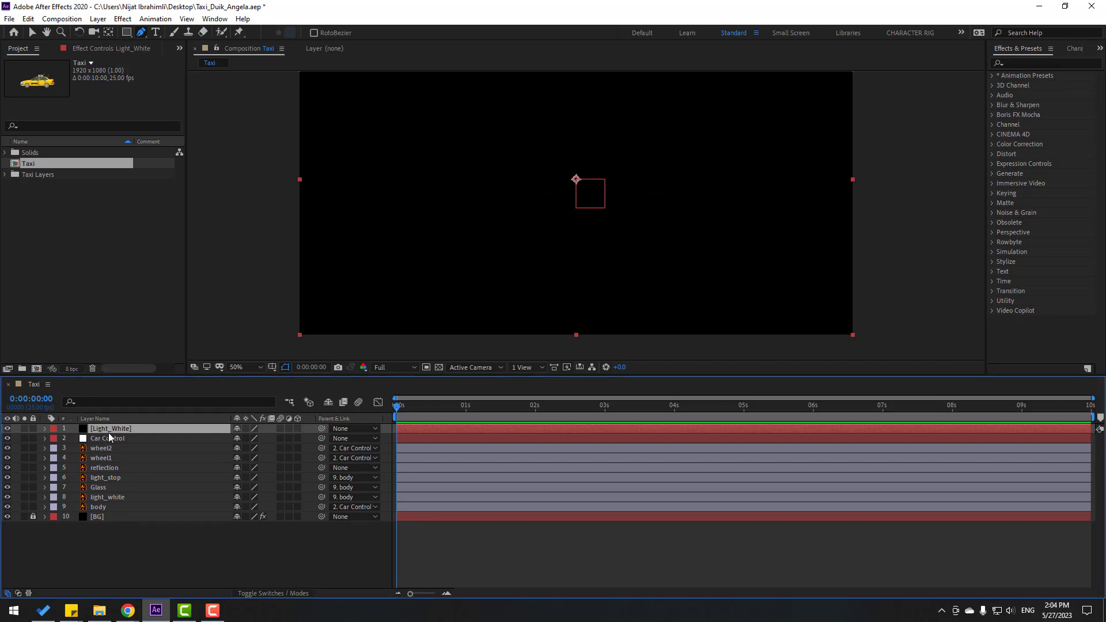
{"action": "key", "text": "t"}
{"action": "left_click_drag", "start_coordinate": [237, 439], "coordinate": [207, 440]}
Draw a closed four-point mask on Light_White with the Pen tool, shaped as a beam widening forward from the front headlight
{"action": "left_click_drag", "start_coordinate": [374, 246], "coordinate": [557, 257]}
{"action": "scroll", "coordinate": [661, 264], "scroll_direction": "up", "scroll_amount": 1}
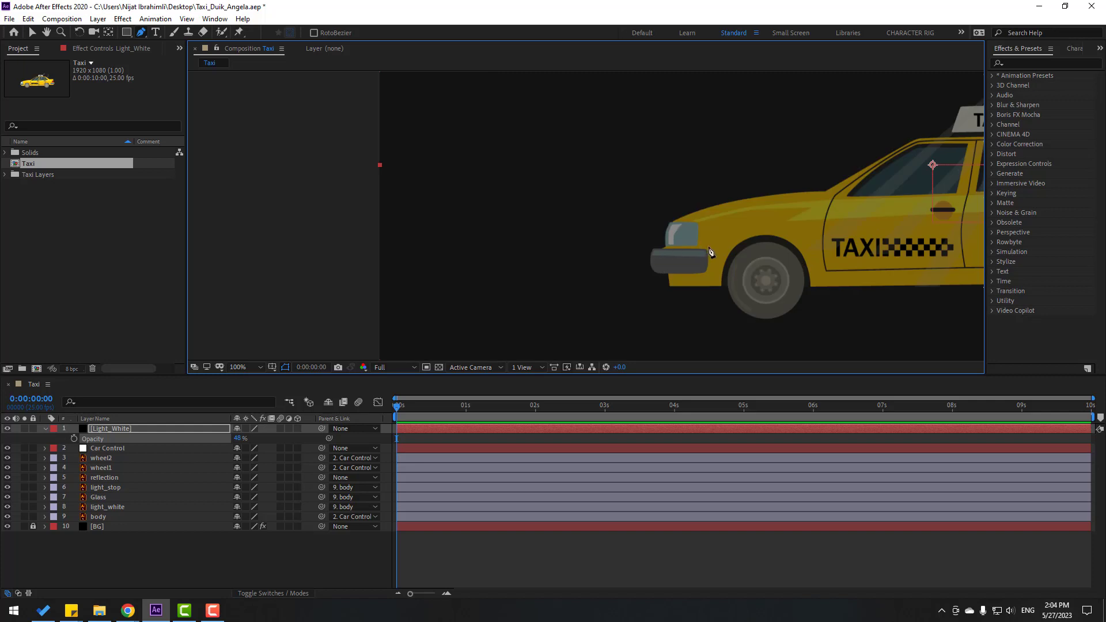
{"action": "left_click_drag", "start_coordinate": [710, 248], "coordinate": [674, 242]}
{"action": "left_click", "coordinate": [661, 219]}
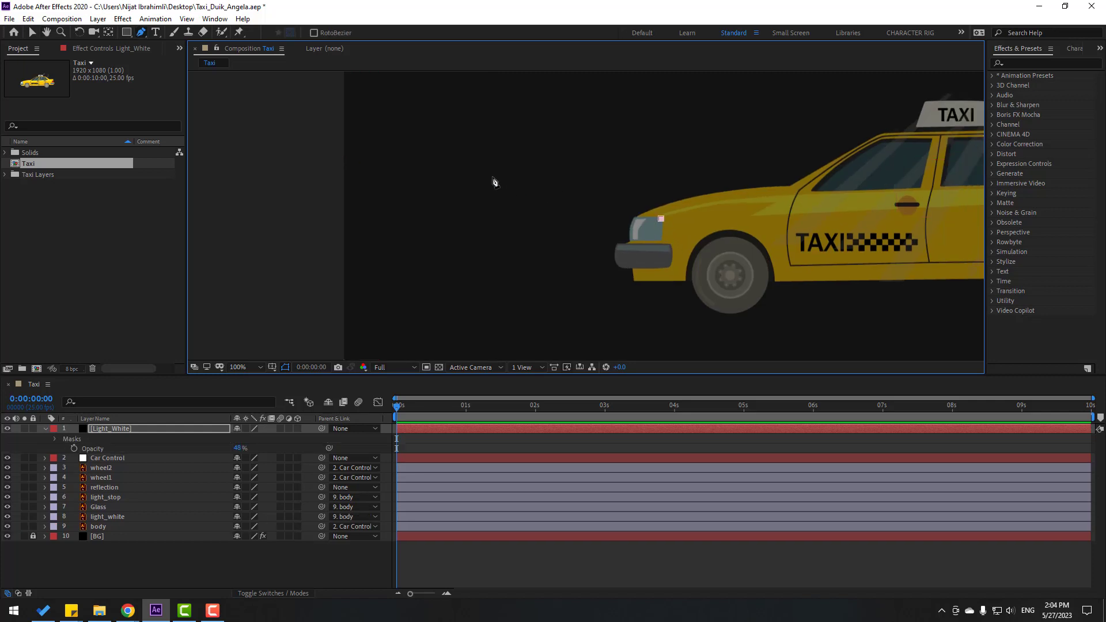
{"action": "left_click", "coordinate": [411, 155]}
{"action": "left_click", "coordinate": [381, 307]}
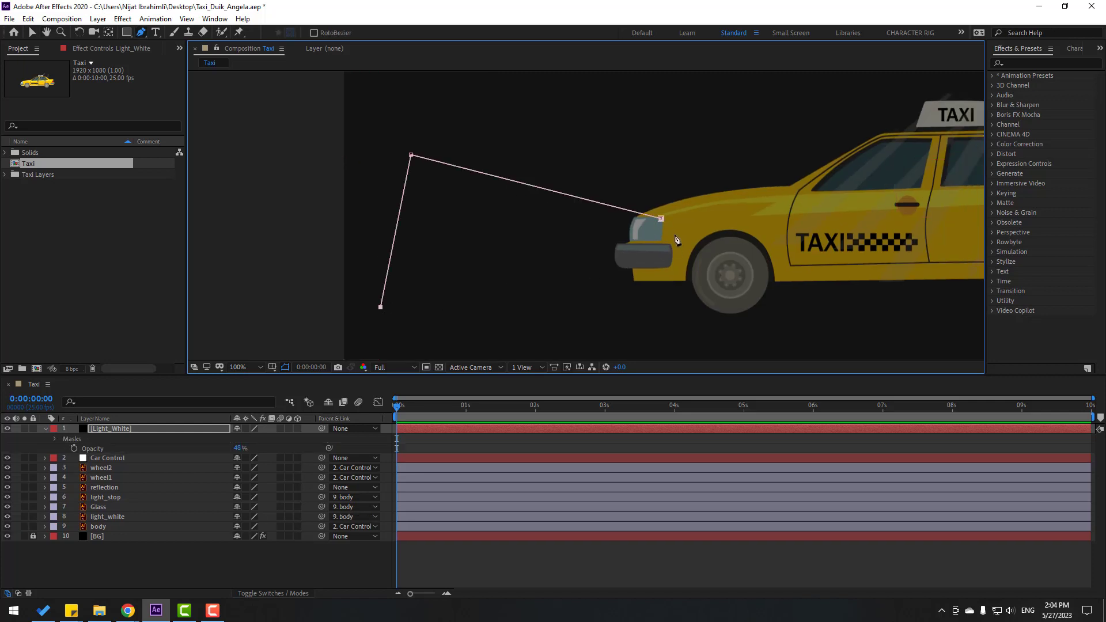
{"action": "left_click", "coordinate": [661, 241]}
{"action": "left_click", "coordinate": [661, 219]}
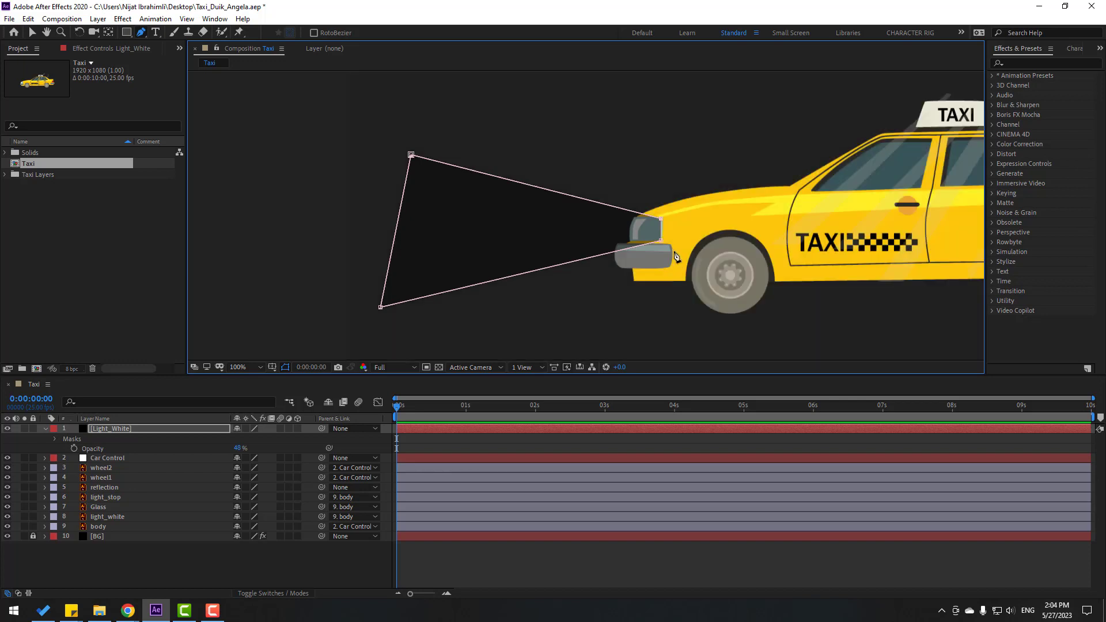
Reposition the beam mask's two outer points so that its far edge is roughly vertical
{"action": "left_click", "coordinate": [32, 33]}
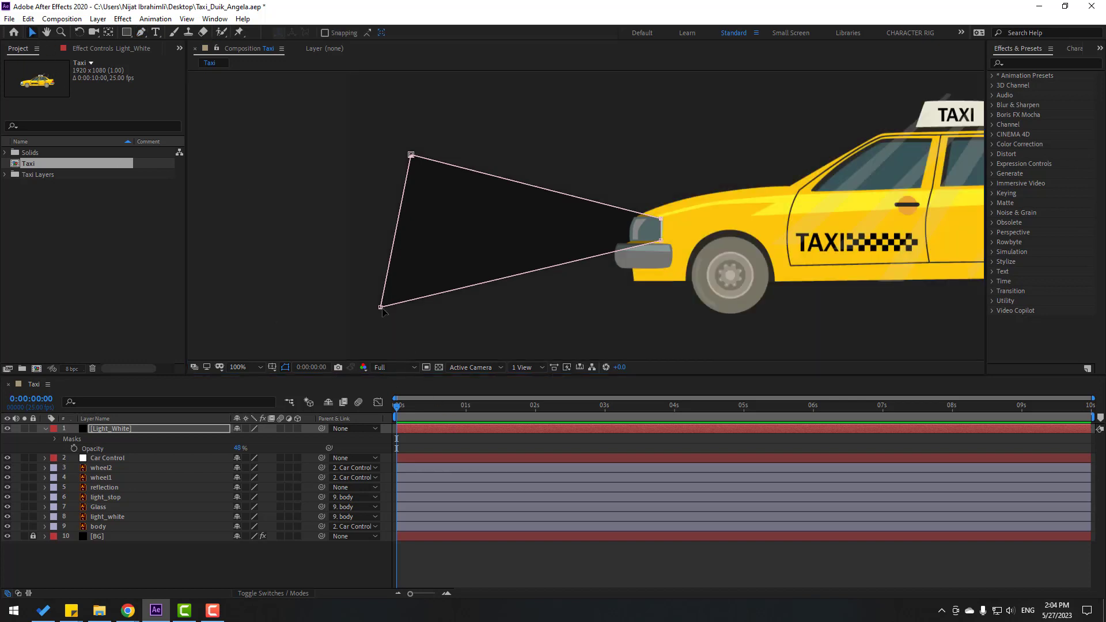
{"action": "left_click_drag", "start_coordinate": [381, 308], "coordinate": [380, 314]}
{"action": "left_click_drag", "start_coordinate": [411, 155], "coordinate": [380, 158]}
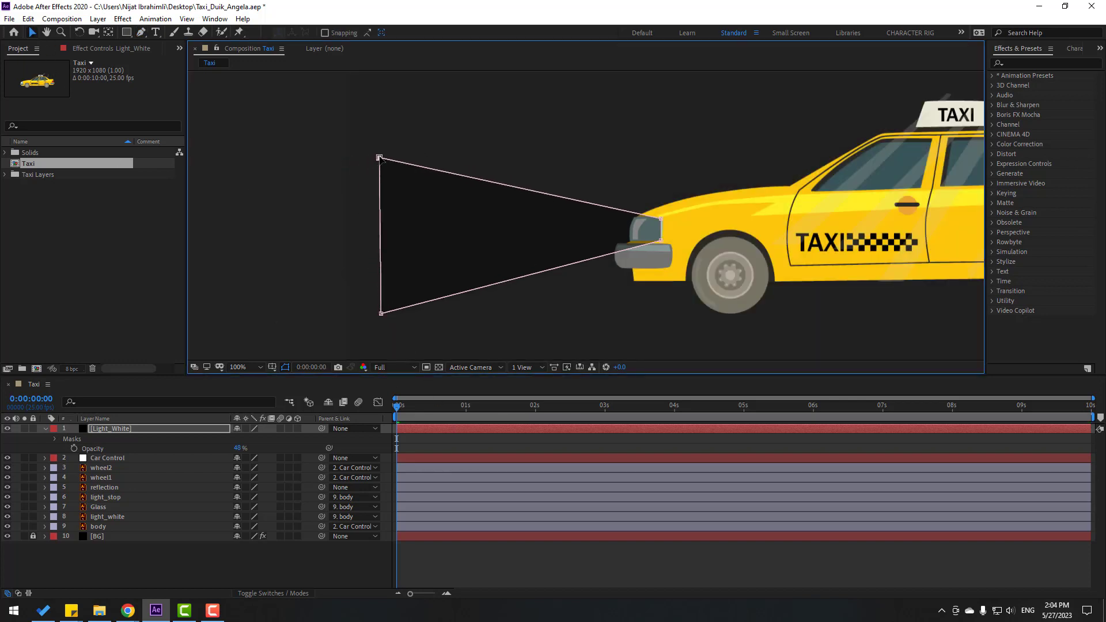
Apply the Fill effect to Light_White and set its color to white, FFFFFF
{"action": "left_click", "coordinate": [110, 432]}
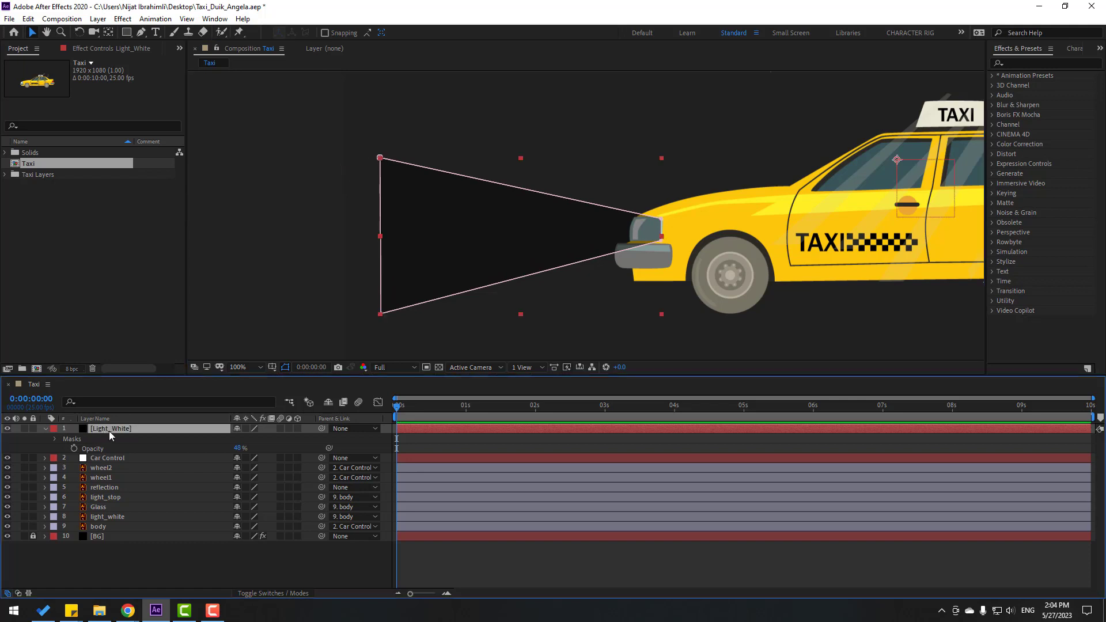
{"action": "left_click", "coordinate": [1026, 63]}
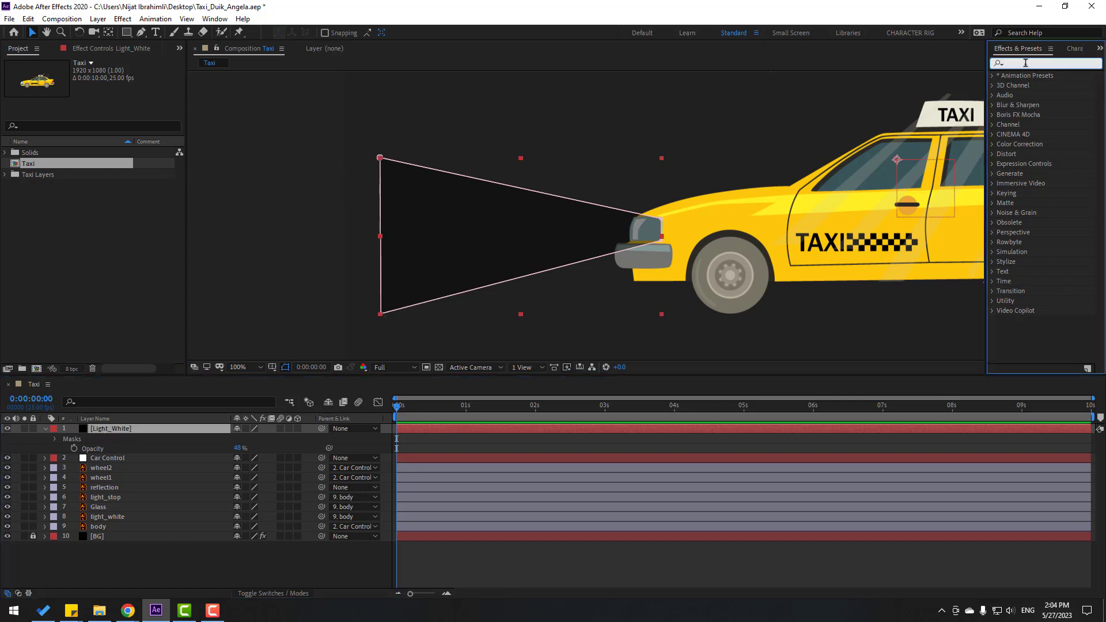
{"action": "type", "text": "fill"}
{"action": "left_click_drag", "start_coordinate": [1033, 134], "coordinate": [119, 430]}
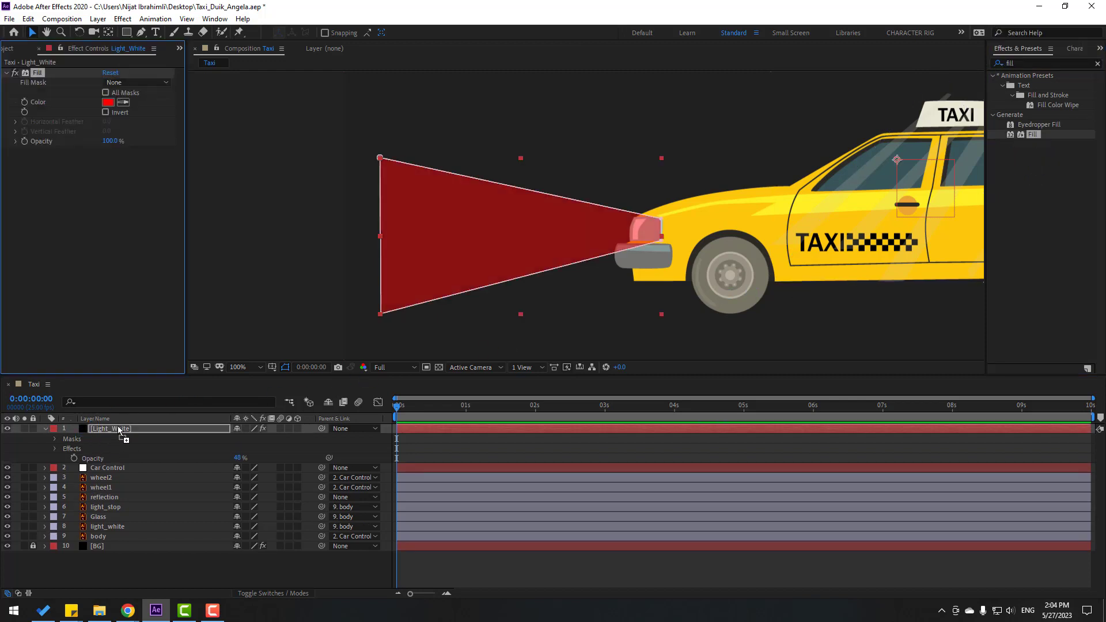
{"action": "left_click", "coordinate": [108, 103]}
{"action": "left_click_drag", "start_coordinate": [466, 474], "coordinate": [419, 439]}
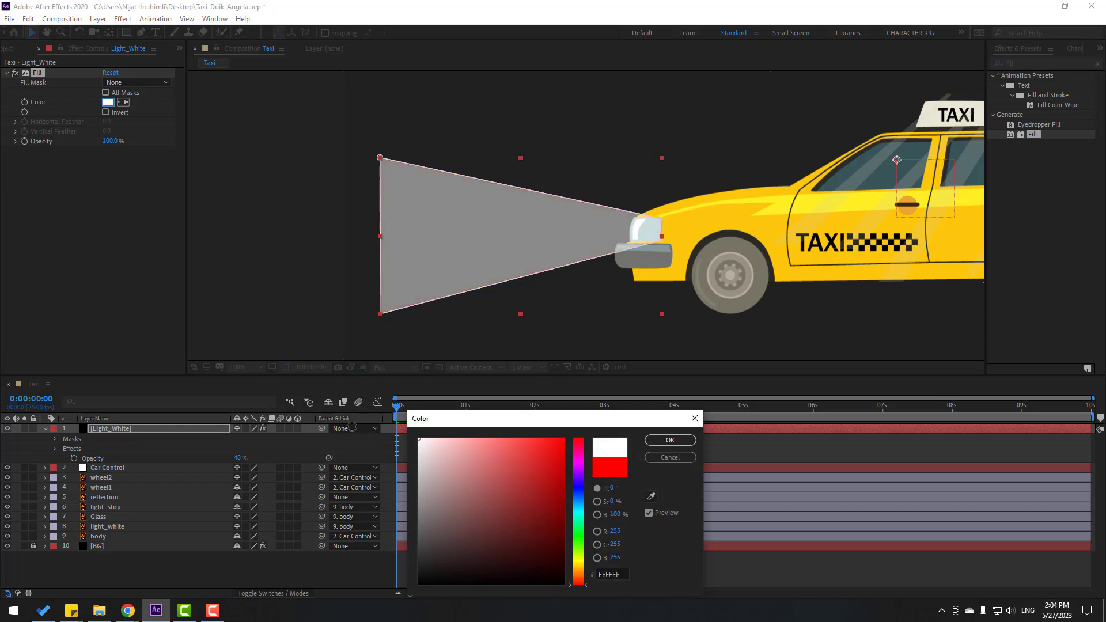
{"action": "left_click", "coordinate": [669, 440]}
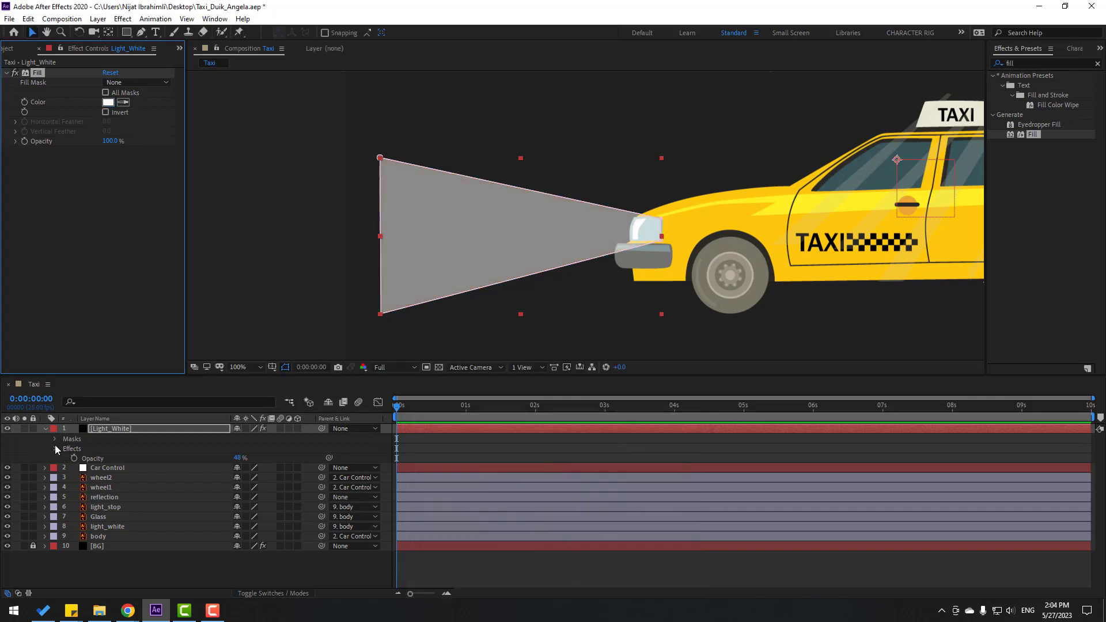
Expand Mask 1 of Light_White and set its Mask Feather to 71 pixels
{"action": "left_click", "coordinate": [54, 439]}
{"action": "left_click", "coordinate": [65, 449]}
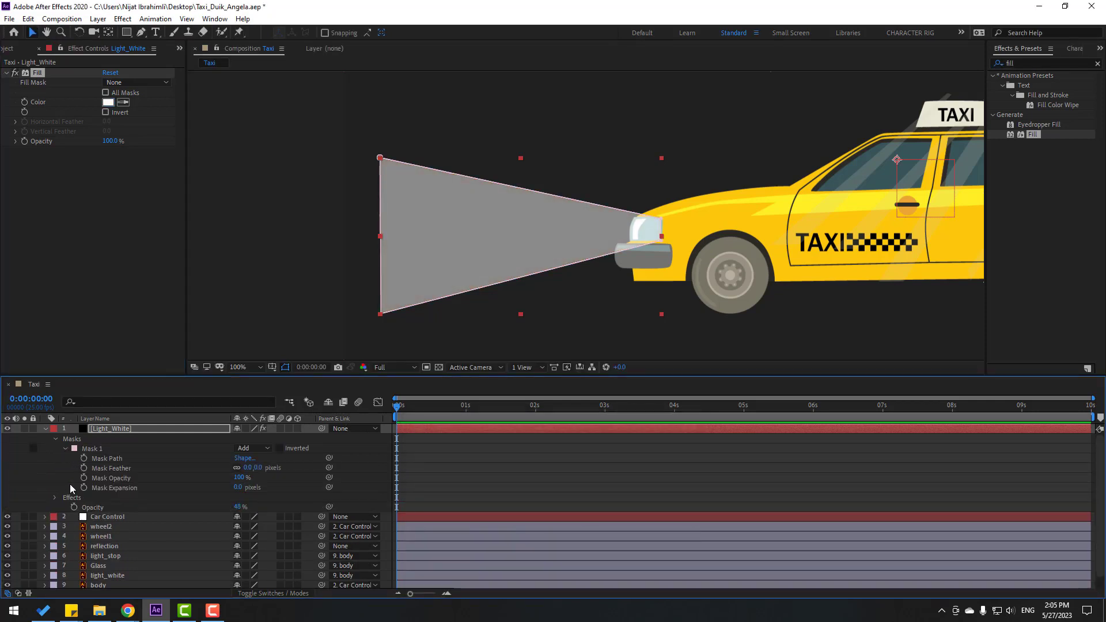
{"action": "left_click", "coordinate": [114, 470]}
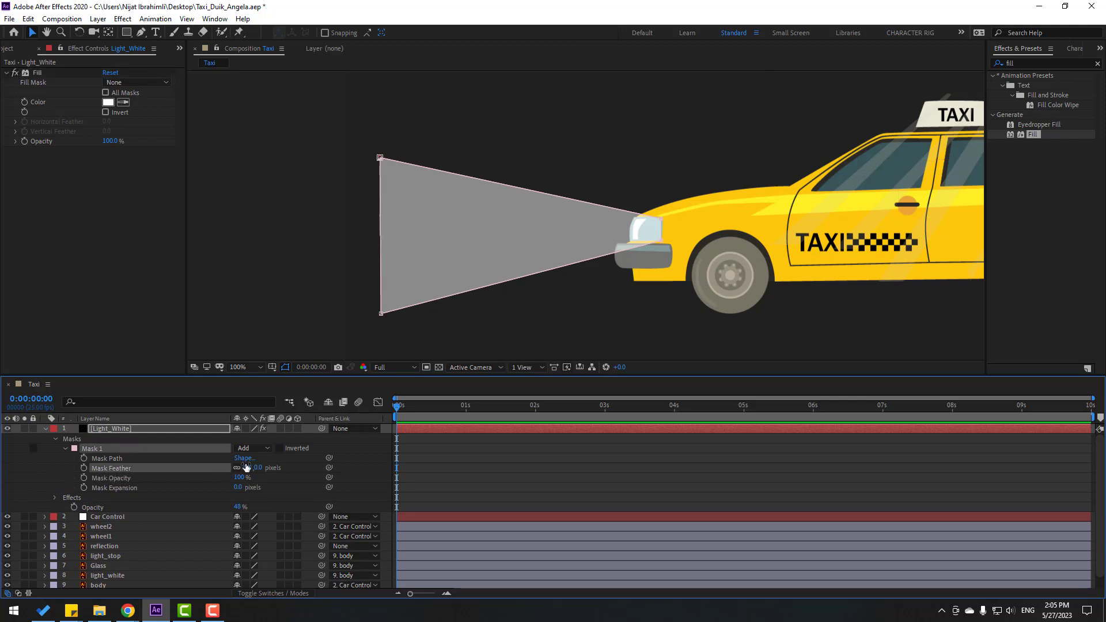
{"action": "left_click_drag", "start_coordinate": [255, 468], "coordinate": [291, 474]}
Pull the beam mask's two outer points closer to the taxi and increase the Mask Feather to 89 pixels
{"action": "left_click_drag", "start_coordinate": [381, 314], "coordinate": [406, 313]}
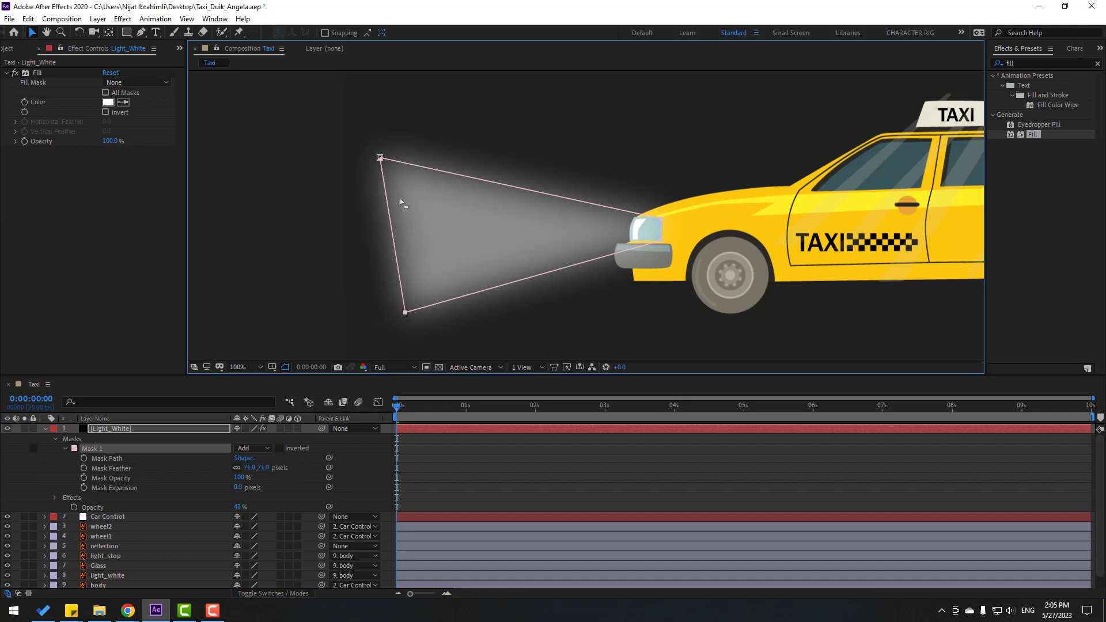
{"action": "left_click_drag", "start_coordinate": [380, 158], "coordinate": [403, 176]}
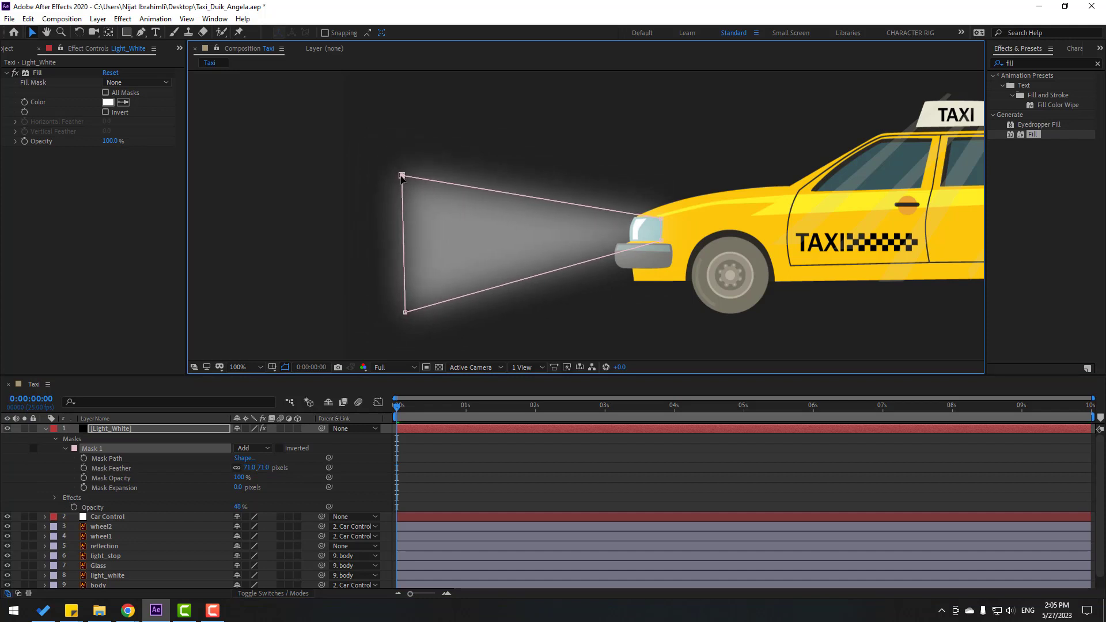
{"action": "left_click_drag", "start_coordinate": [249, 468], "coordinate": [260, 467]}
{"action": "left_click", "coordinate": [530, 468]}
{"action": "scroll", "coordinate": [346, 300], "scroll_direction": "down", "scroll_amount": 1}
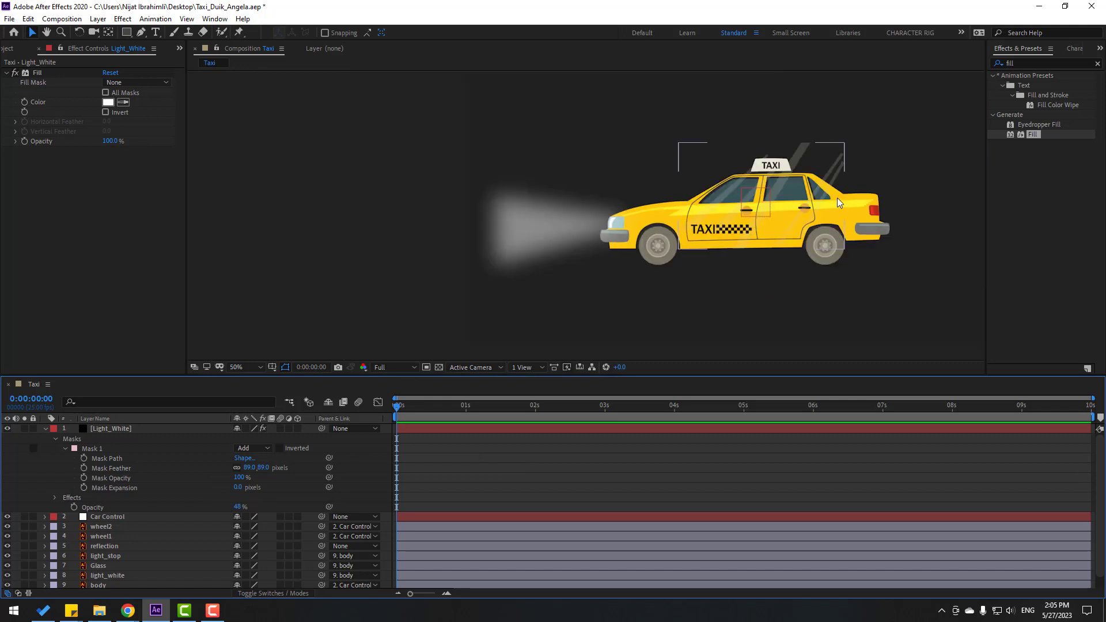
{"action": "left_click_drag", "start_coordinate": [840, 203], "coordinate": [690, 226]}
{"action": "left_click", "coordinate": [2, 474]}
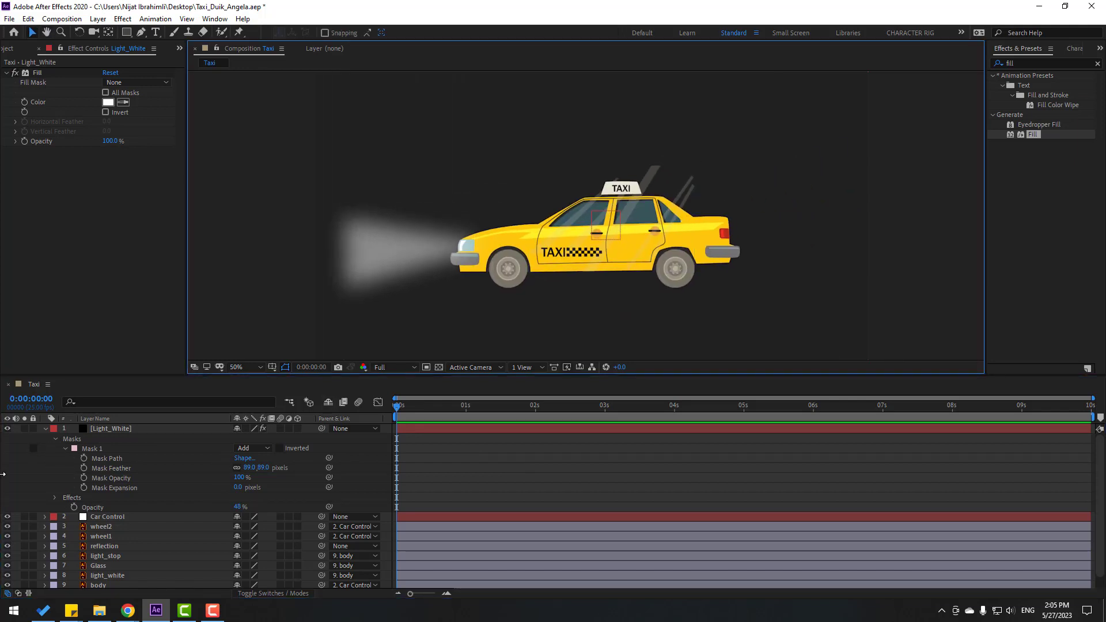
Collapse Light_White's properties, duplicate the layer and move the copy above the taxi
{"action": "left_click", "coordinate": [106, 430]}
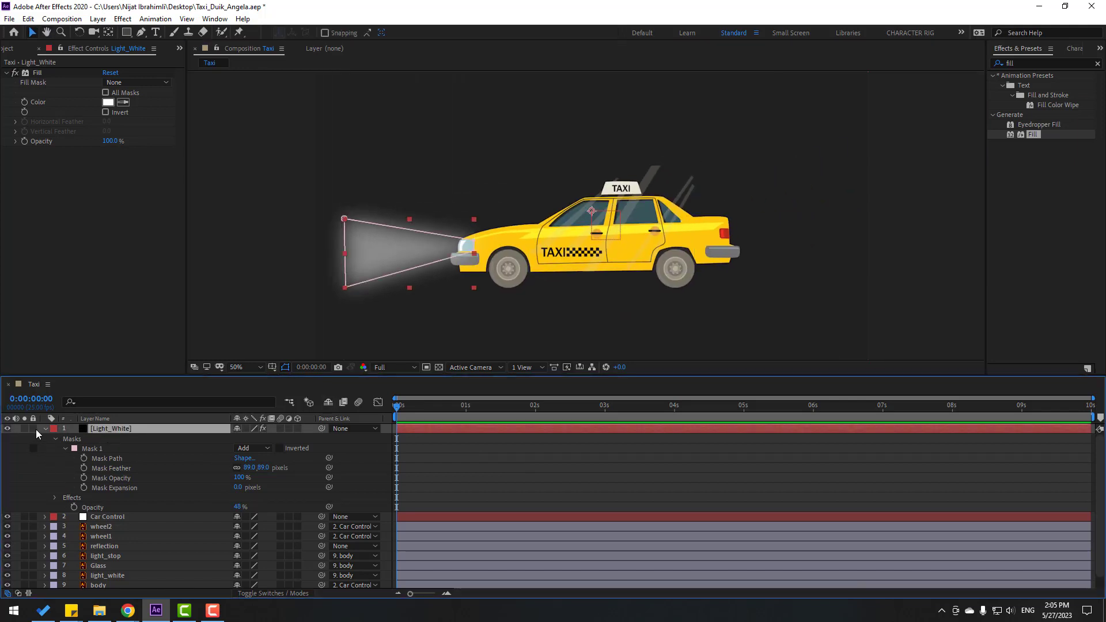
{"action": "key", "text": "u"}
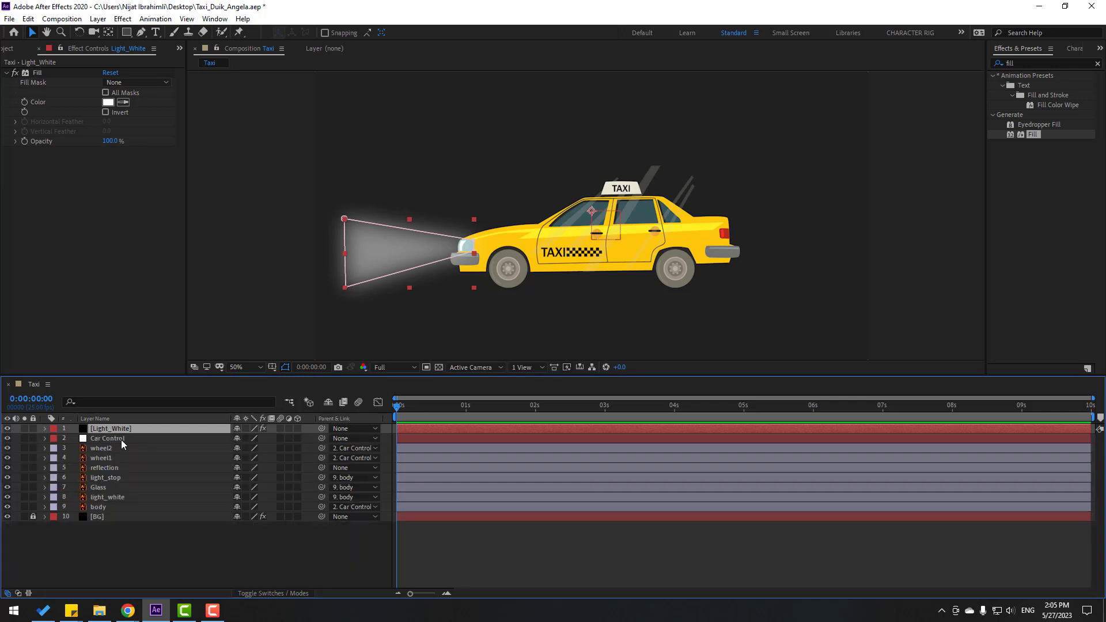
{"action": "key", "text": "ctrl+d"}
{"action": "left_click_drag", "start_coordinate": [389, 248], "coordinate": [529, 155]}
Move the duplicated beam's anchor point to its narrow end with the Pan Behind tool
{"action": "left_click", "coordinate": [109, 32]}
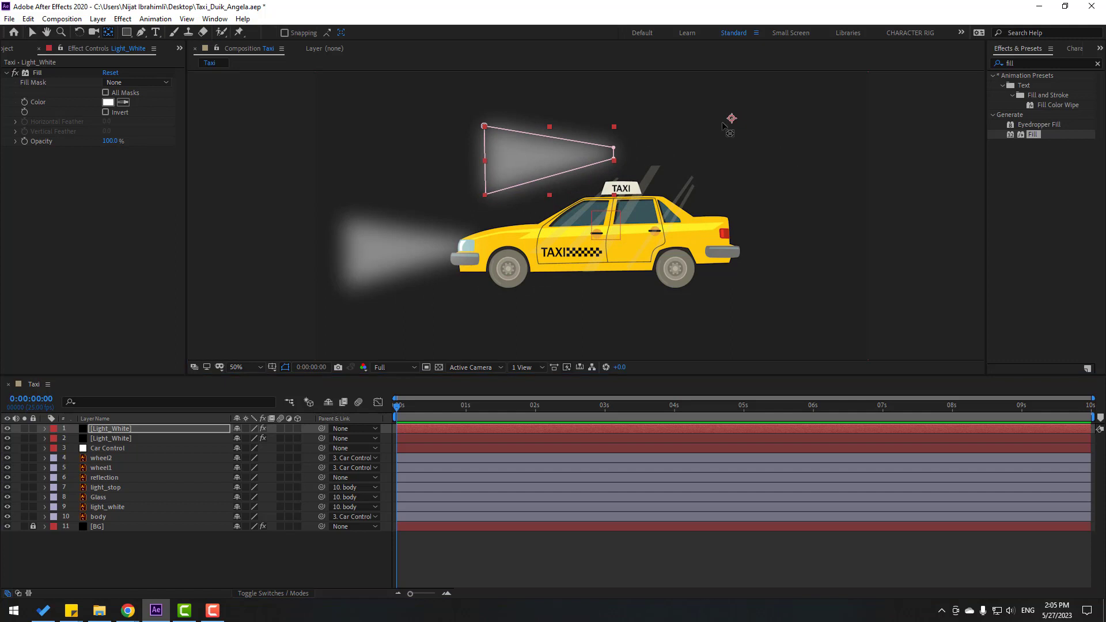
{"action": "left_click_drag", "start_coordinate": [732, 118], "coordinate": [611, 153]}
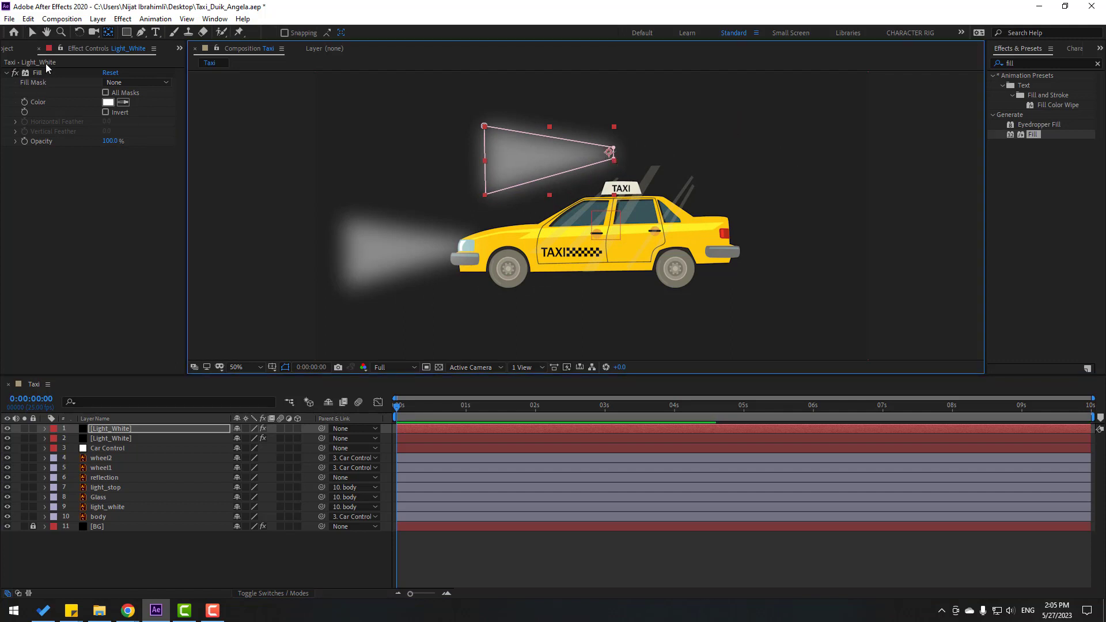
{"action": "left_click", "coordinate": [32, 32]}
Change the duplicated beam's Fill color to red, FF1B1B
{"action": "left_click", "coordinate": [108, 102]}
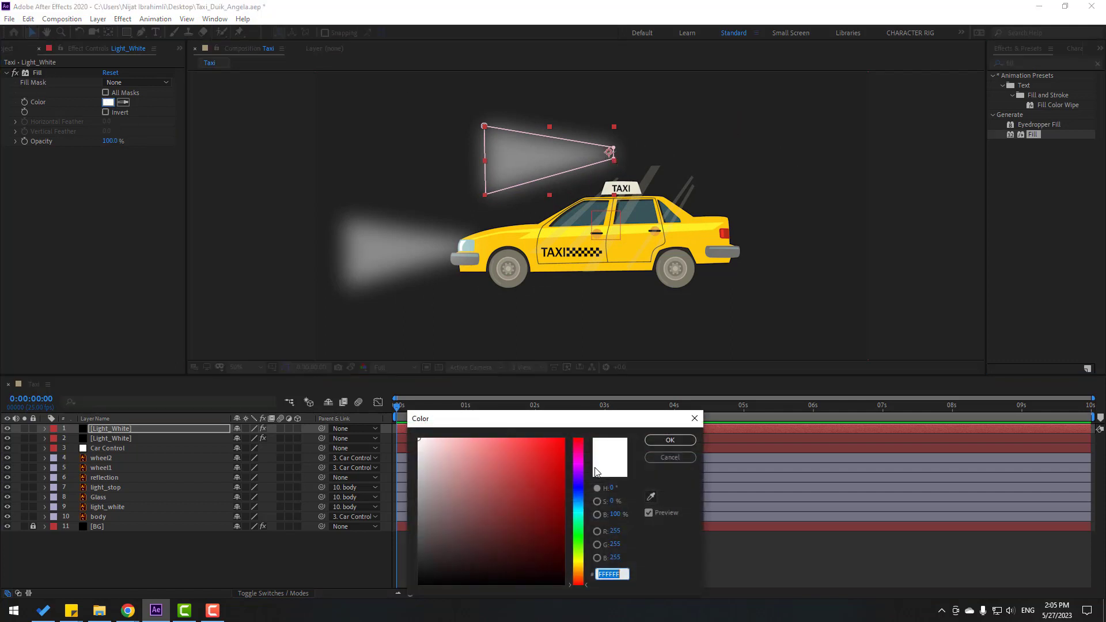
{"action": "left_click", "coordinate": [549, 440]}
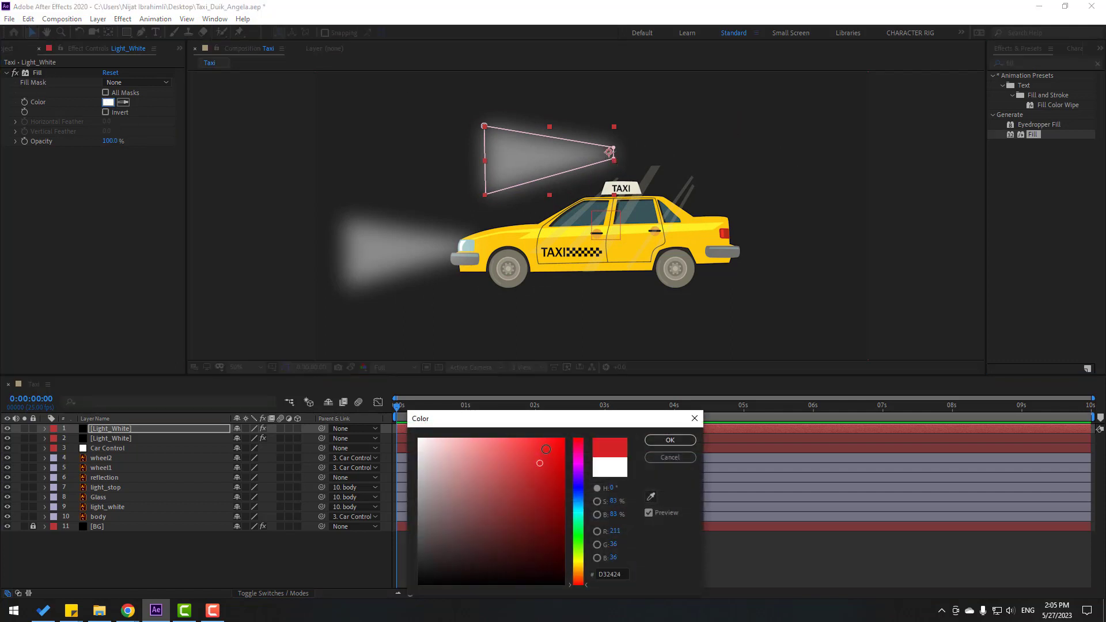
{"action": "left_click", "coordinate": [670, 440]}
Rotate the red beam layer to -175° so it widens toward the rear of the taxi, and keep it selected
{"action": "key", "text": "r"}
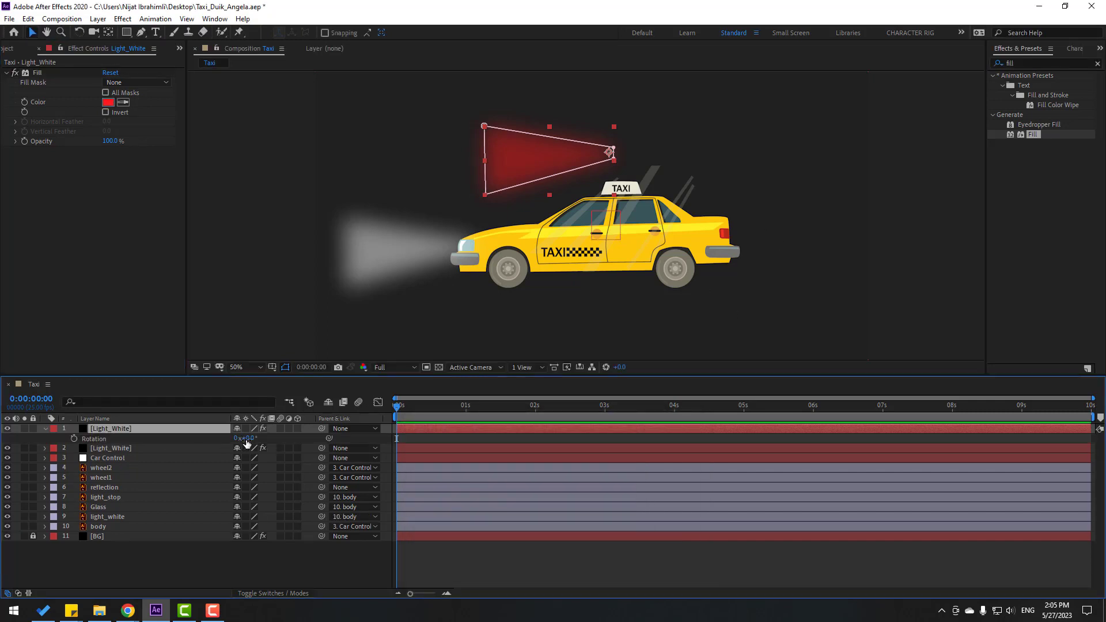
{"action": "left_click_drag", "start_coordinate": [249, 438], "coordinate": [152, 446]}
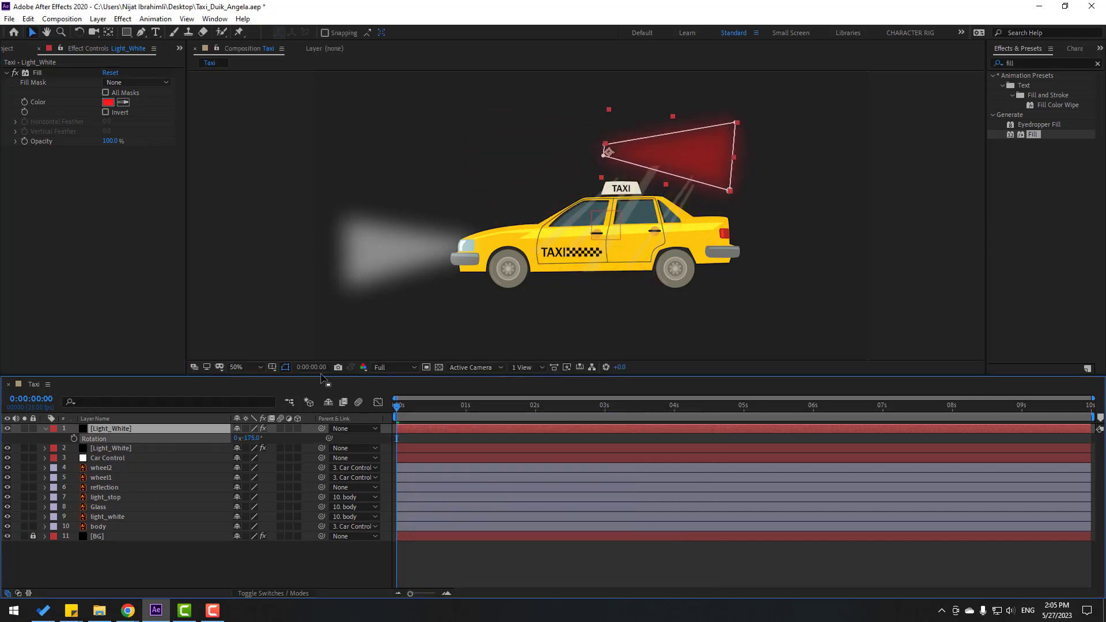
{"action": "left_click", "coordinate": [611, 212]}
{"action": "left_click", "coordinate": [144, 566]}
{"action": "left_click", "coordinate": [115, 430]}
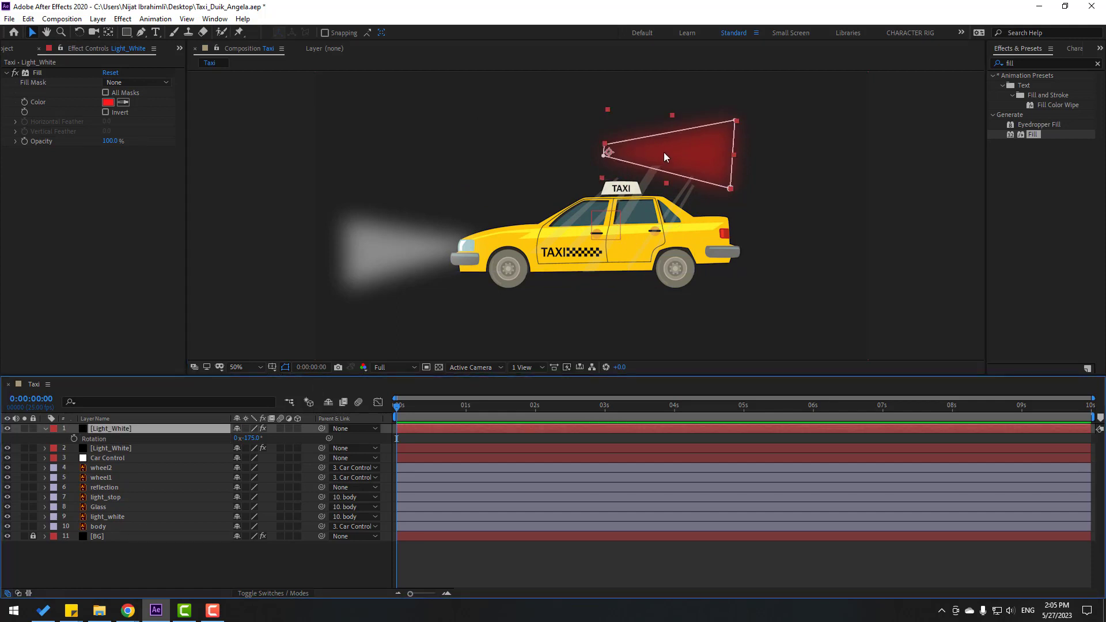
Move the red beam so its narrow end sits on the taxi's rear light, and collapse the layer's properties
{"action": "left_click_drag", "start_coordinate": [669, 154], "coordinate": [789, 235]}
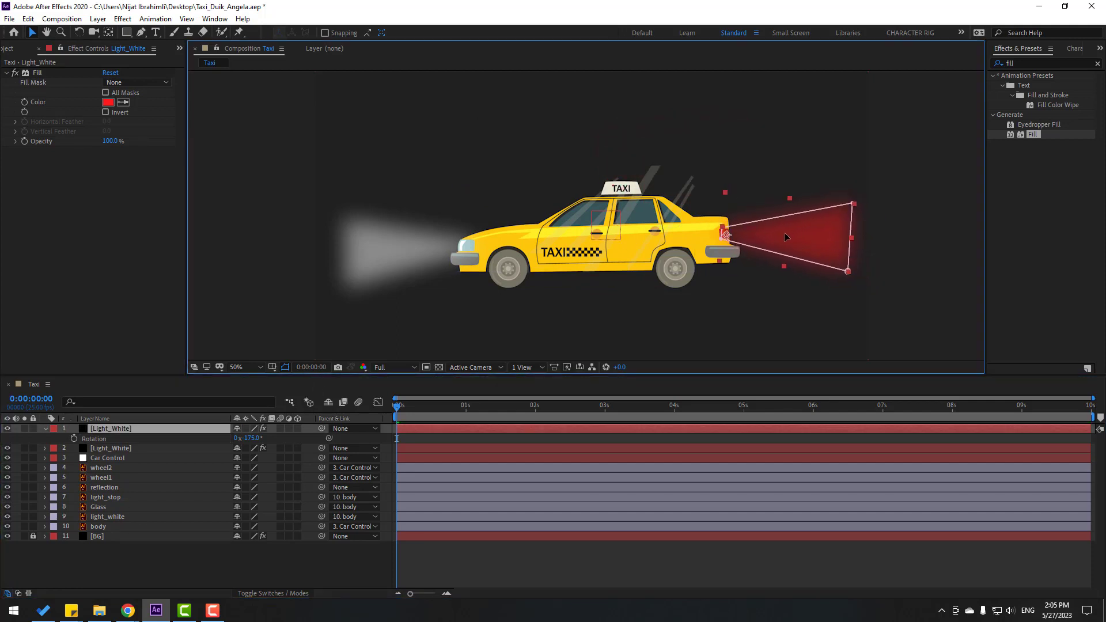
{"action": "left_click", "coordinate": [290, 569]}
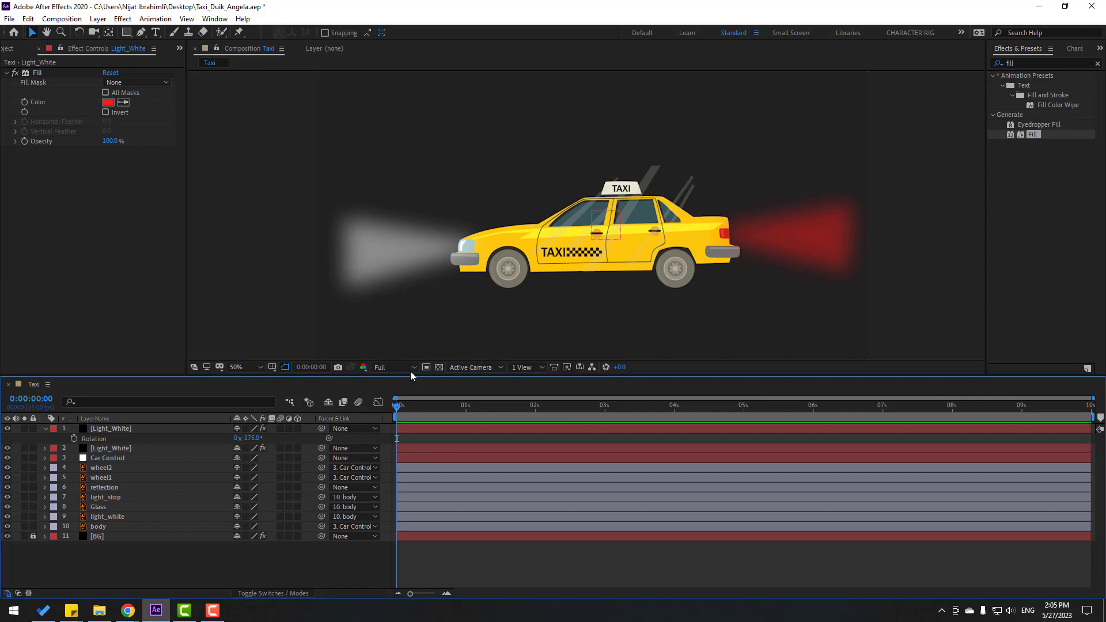
{"action": "left_click", "coordinate": [64, 429]}
{"action": "left_click", "coordinate": [45, 429]}
Rename the red beam layer as Light_Red
{"action": "left_click", "coordinate": [116, 432]}
{"action": "key", "text": "Return"}
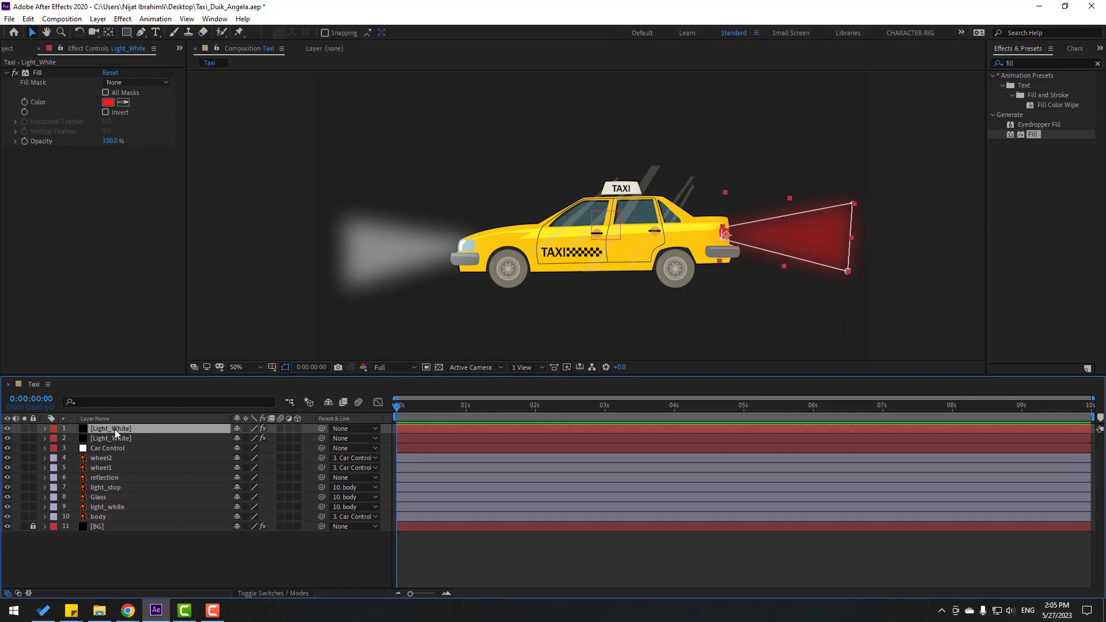
{"action": "type", "text": "Light_R"}
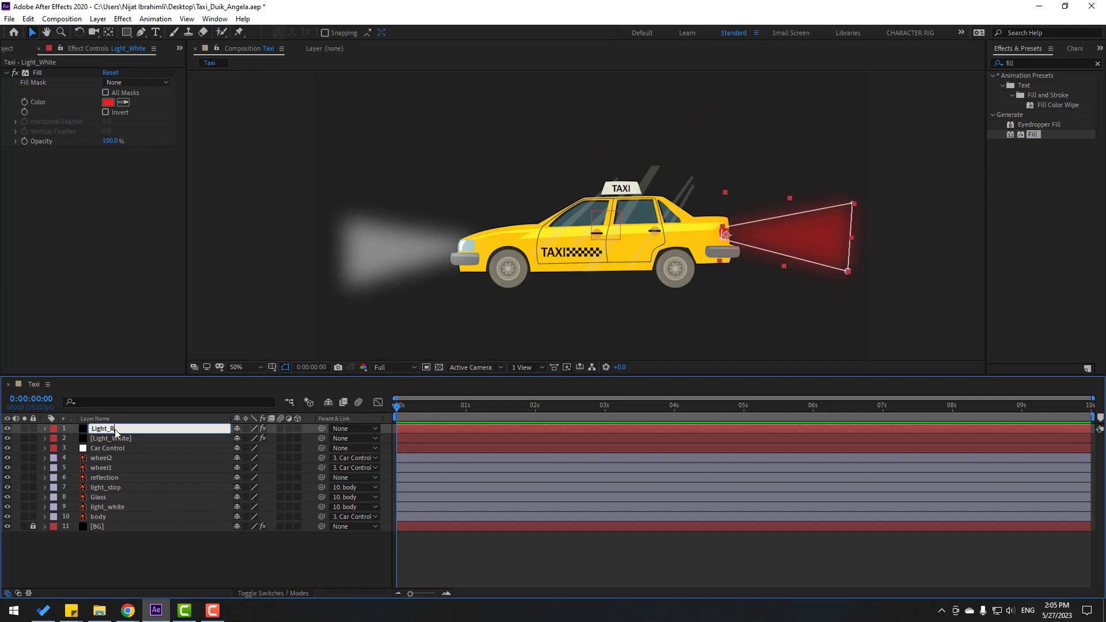
{"action": "type", "text": "ed"}
{"action": "key", "text": "Return"}
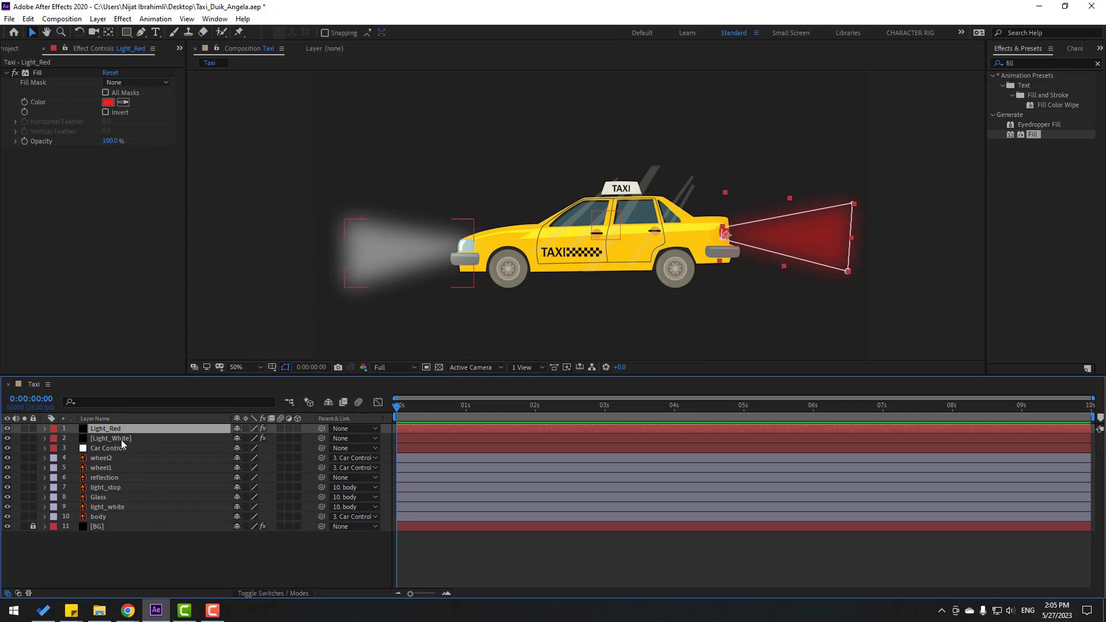
Parent the Light_Red and Light_White beam layers to the body layer
{"action": "left_click", "coordinate": [122, 440], "text": "ctrl"}
{"action": "left_click_drag", "start_coordinate": [322, 431], "coordinate": [101, 517]}
{"action": "left_click", "coordinate": [111, 536]}
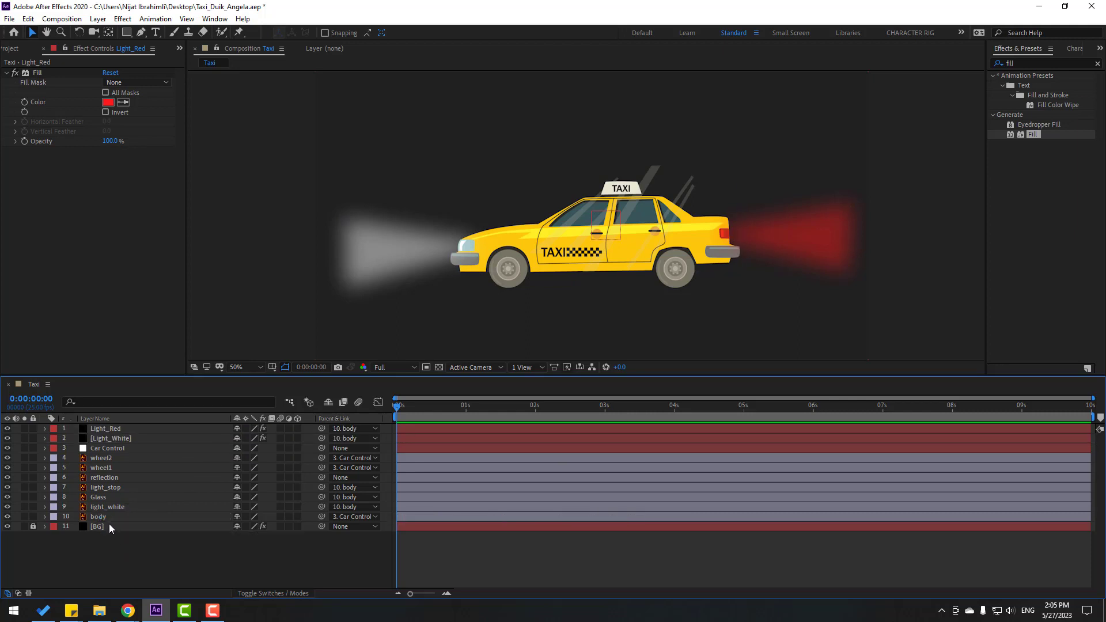
Test the beams' parenting by moving the taxi body, and undo the move
{"action": "left_click", "coordinate": [98, 517]}
{"action": "left_click_drag", "start_coordinate": [618, 251], "coordinate": [573, 233]}
{"action": "key", "text": "ctrl+z"}
{"action": "left_click", "coordinate": [133, 561]}
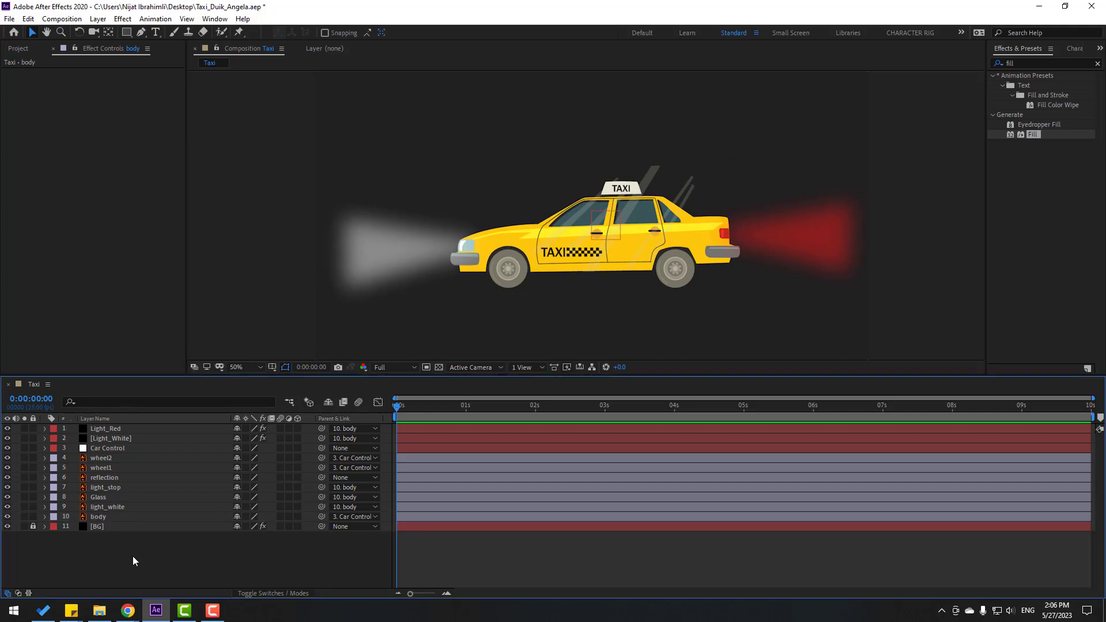
Pre-compose the Glass and reflection layers into a new composition named Reflection
{"action": "left_click", "coordinate": [99, 499]}
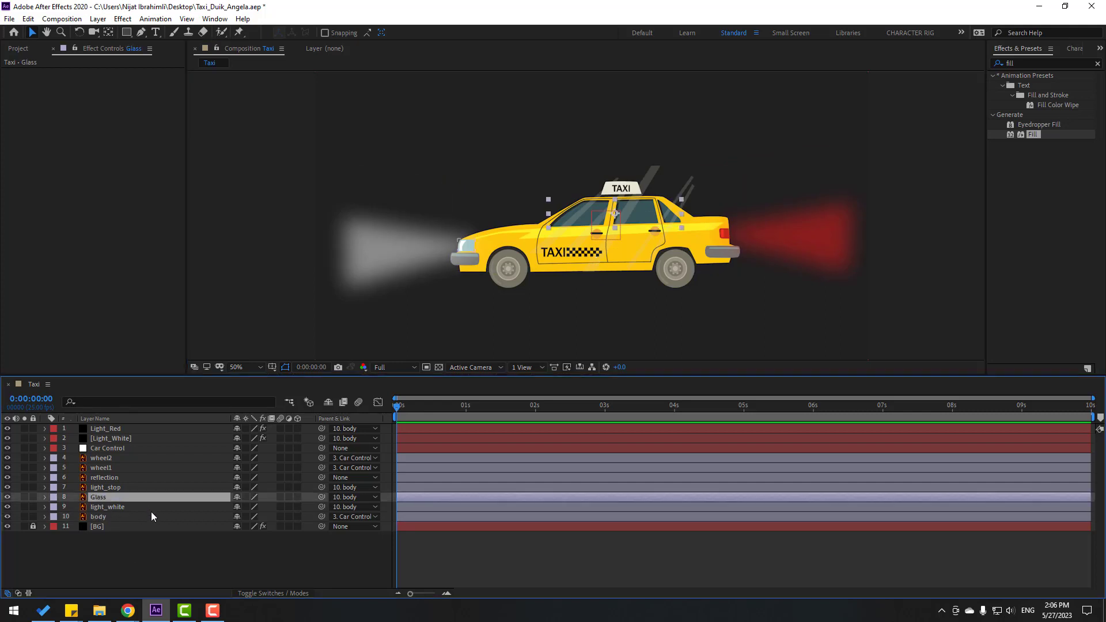
{"action": "left_click", "coordinate": [109, 478], "text": "ctrl"}
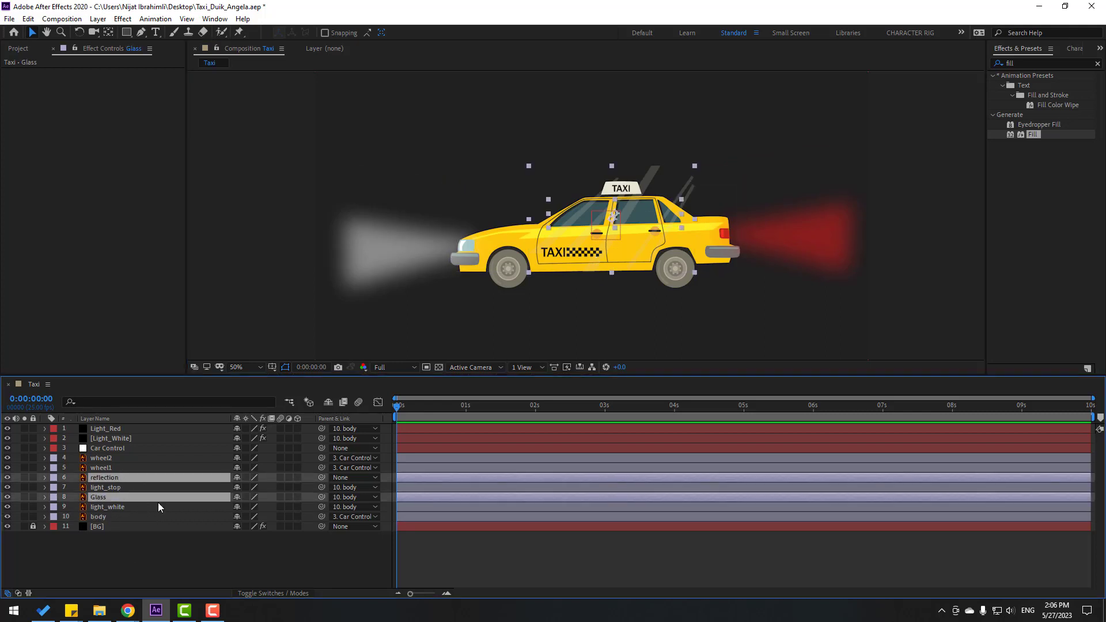
{"action": "right_click", "coordinate": [112, 481]}
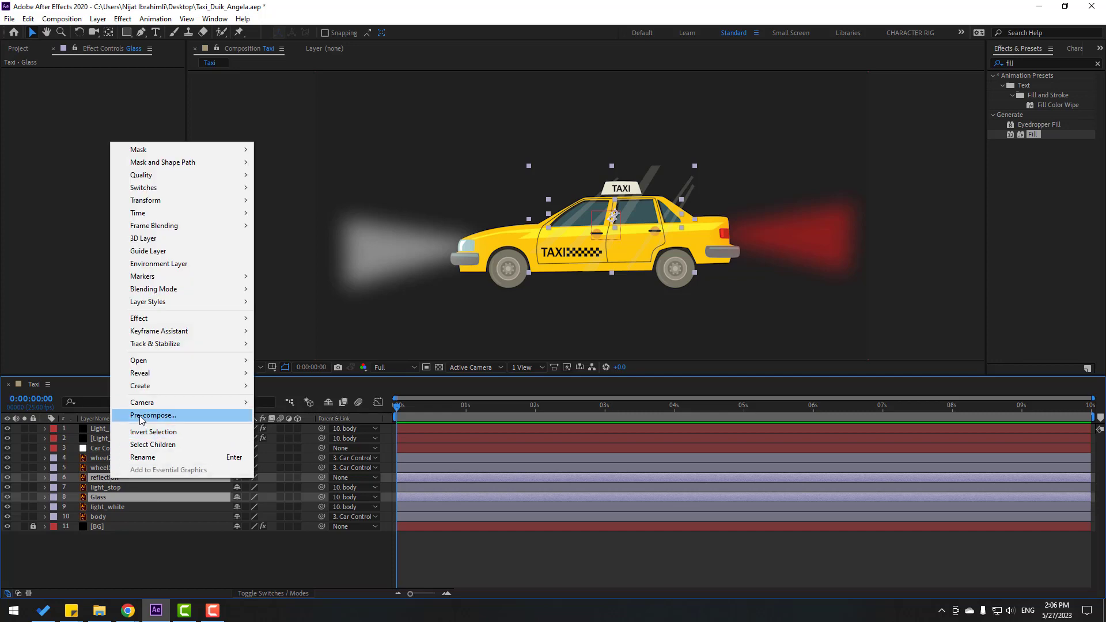
{"action": "left_click", "coordinate": [166, 416]}
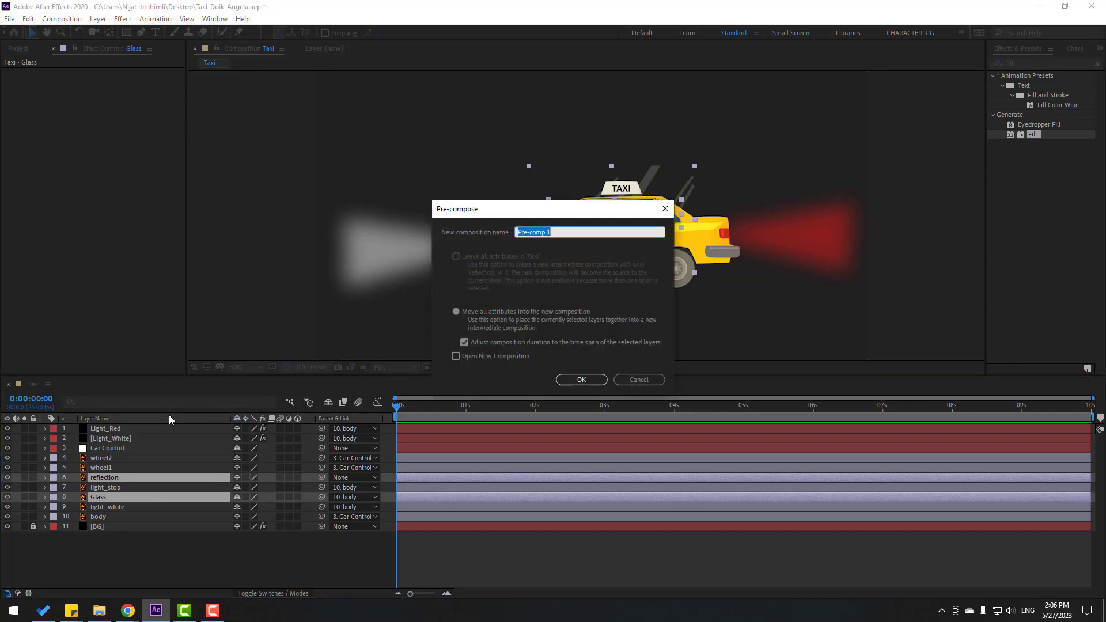
{"action": "type", "text": "Reflection"}
{"action": "left_click", "coordinate": [578, 380]}
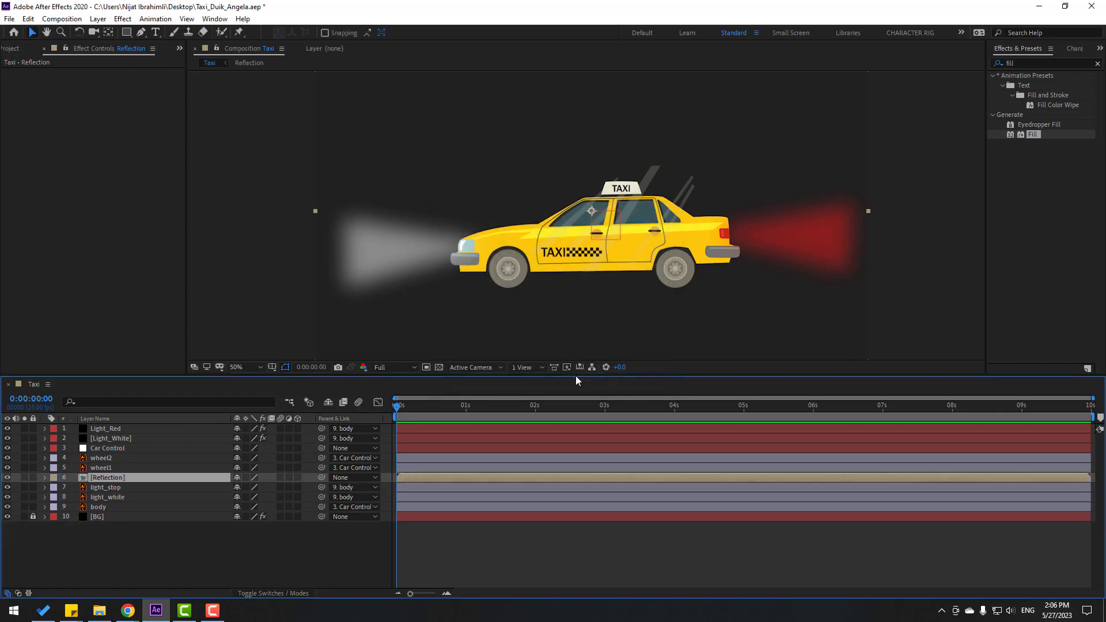
Inside the Reflection composition, duplicate the Glass layer and place the reflection layer directly below the copy
{"action": "double_click", "coordinate": [109, 477]}
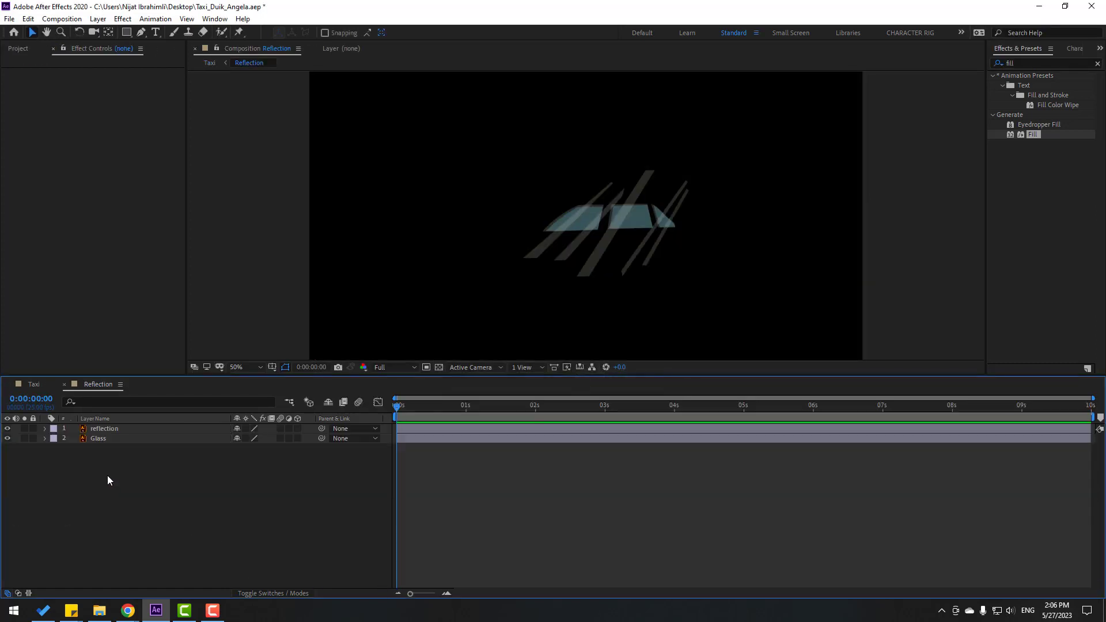
{"action": "left_click", "coordinate": [95, 440]}
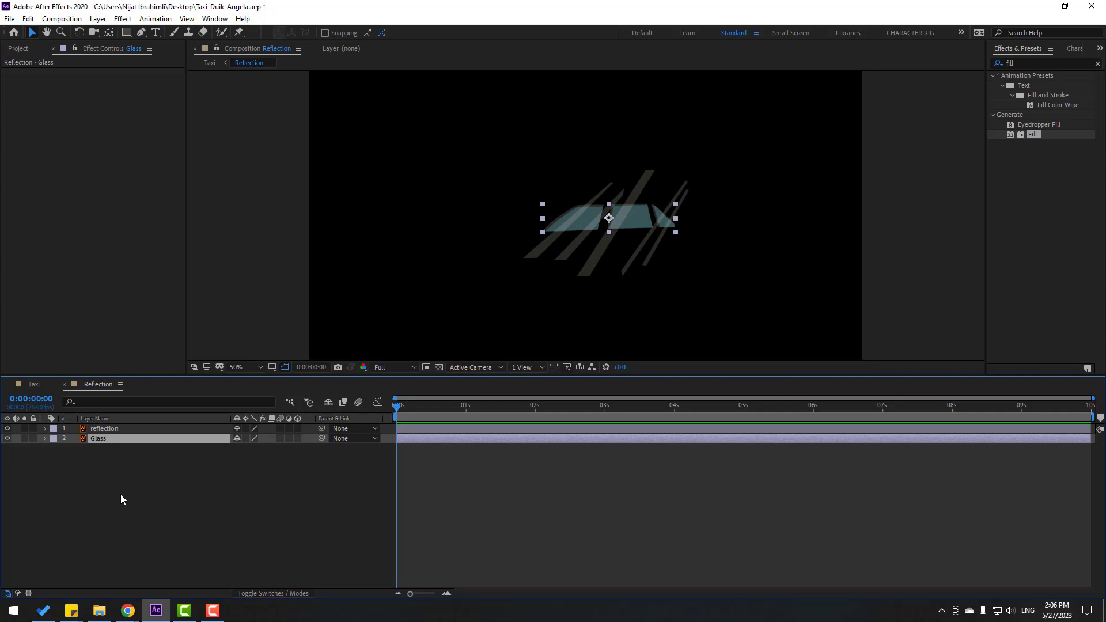
{"action": "key", "text": "ctrl+d"}
{"action": "left_click", "coordinate": [111, 428]}
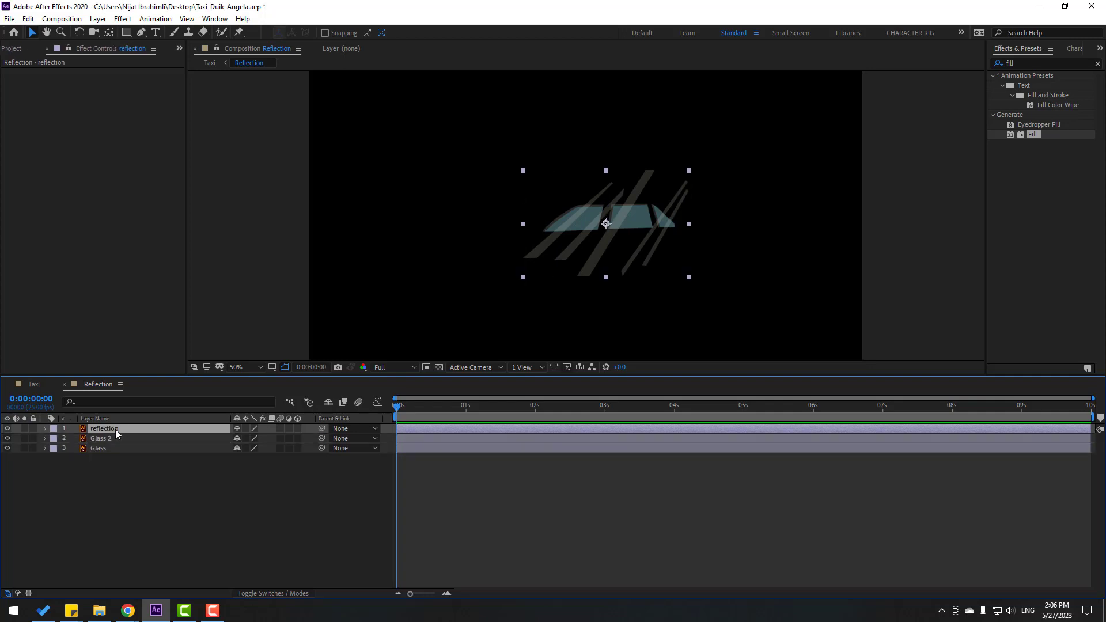
{"action": "left_click_drag", "start_coordinate": [124, 429], "coordinate": [133, 447]}
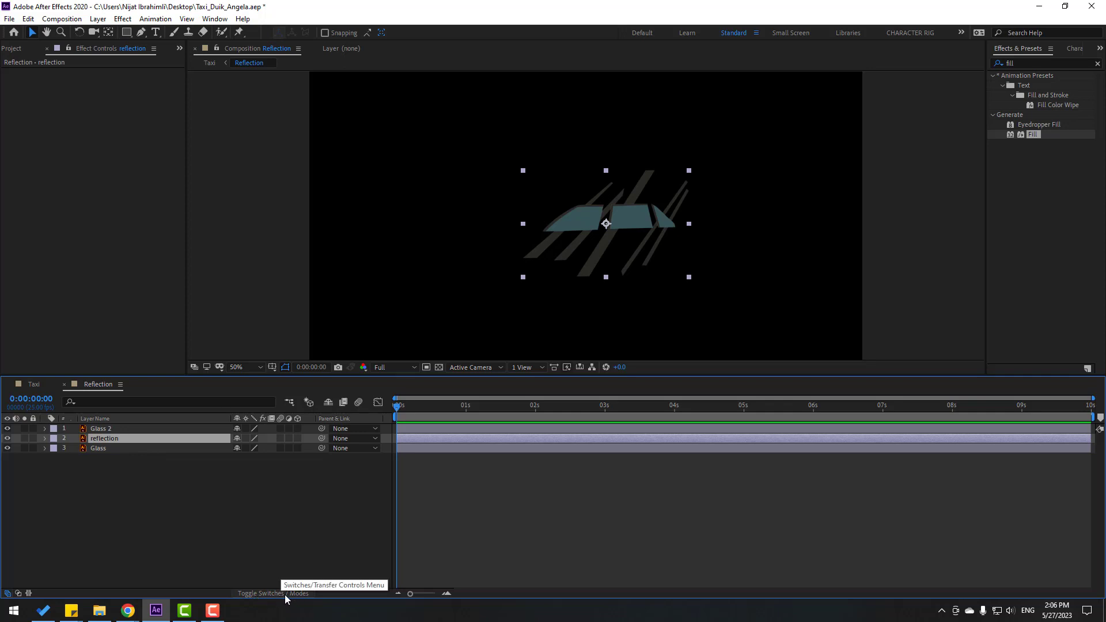
Set the reflection layer's track matte to Alpha Matte "Glass 2"
{"action": "left_click", "coordinate": [286, 599]}
{"action": "left_click", "coordinate": [325, 438]}
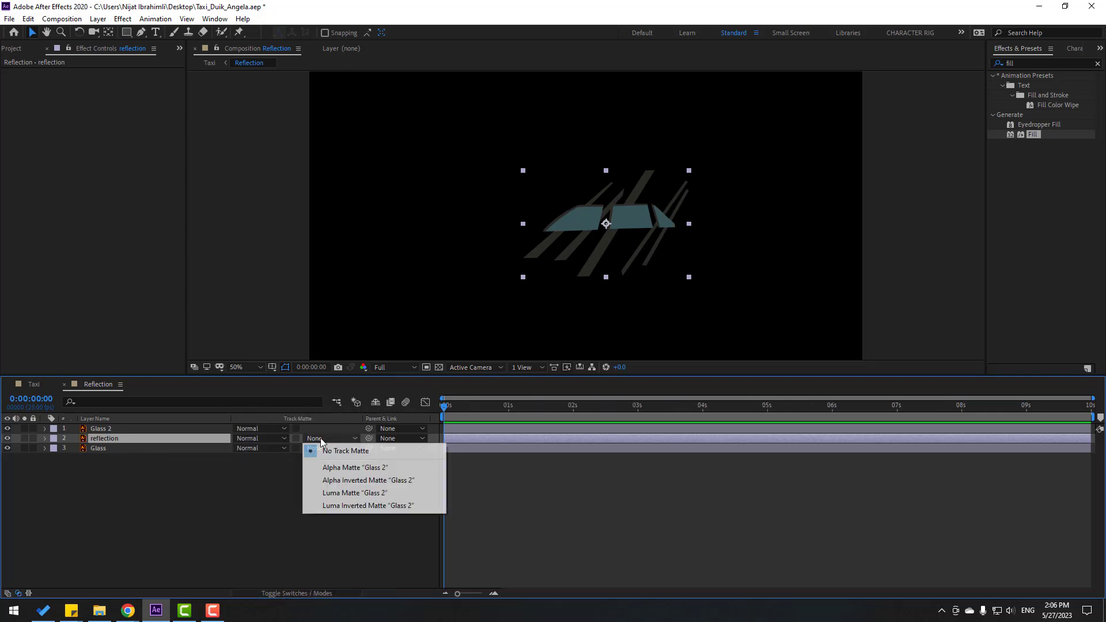
{"action": "left_click", "coordinate": [383, 468]}
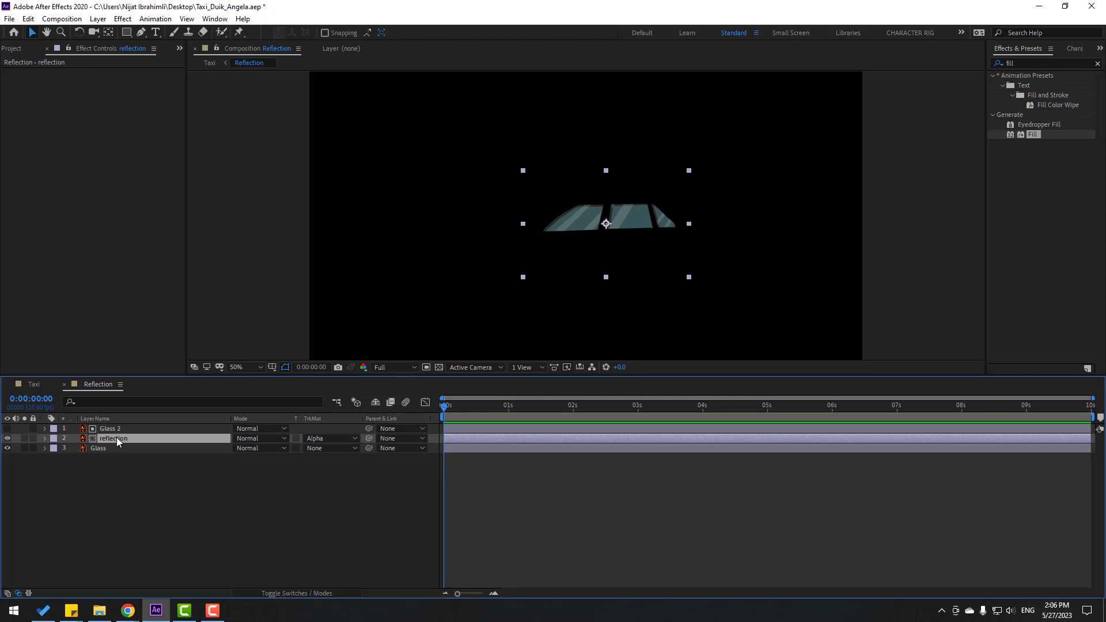
Move the reflection streaks off the front of the windows to about 635, 482 and set a Position keyframe at 0:00:00:00
{"action": "key", "text": "p"}
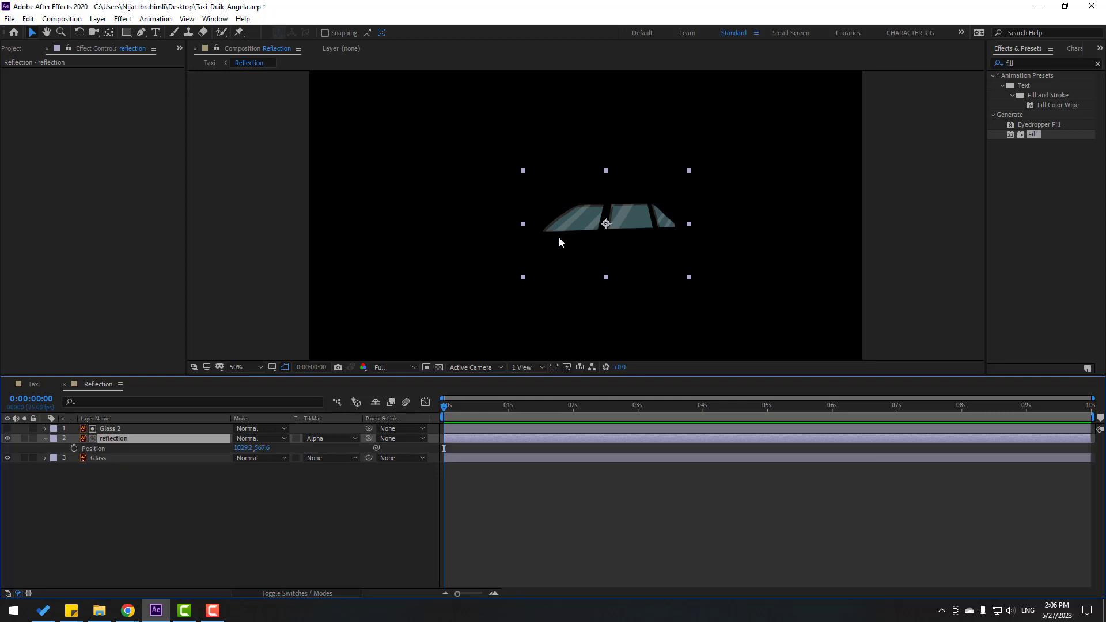
{"action": "left_click_drag", "start_coordinate": [599, 223], "coordinate": [493, 199]}
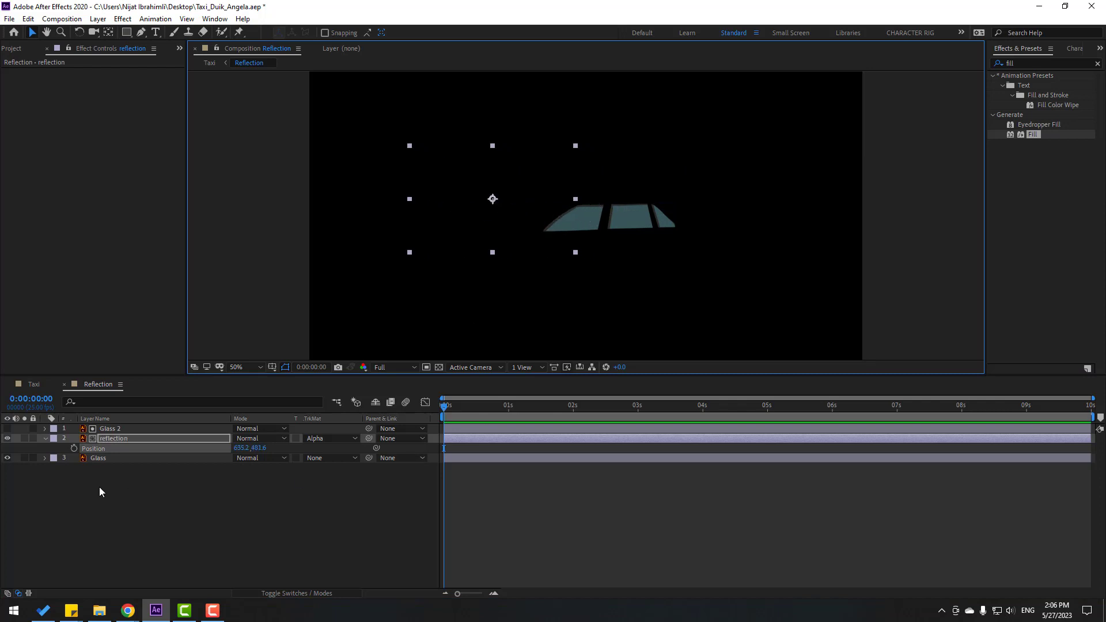
{"action": "left_click", "coordinate": [74, 449]}
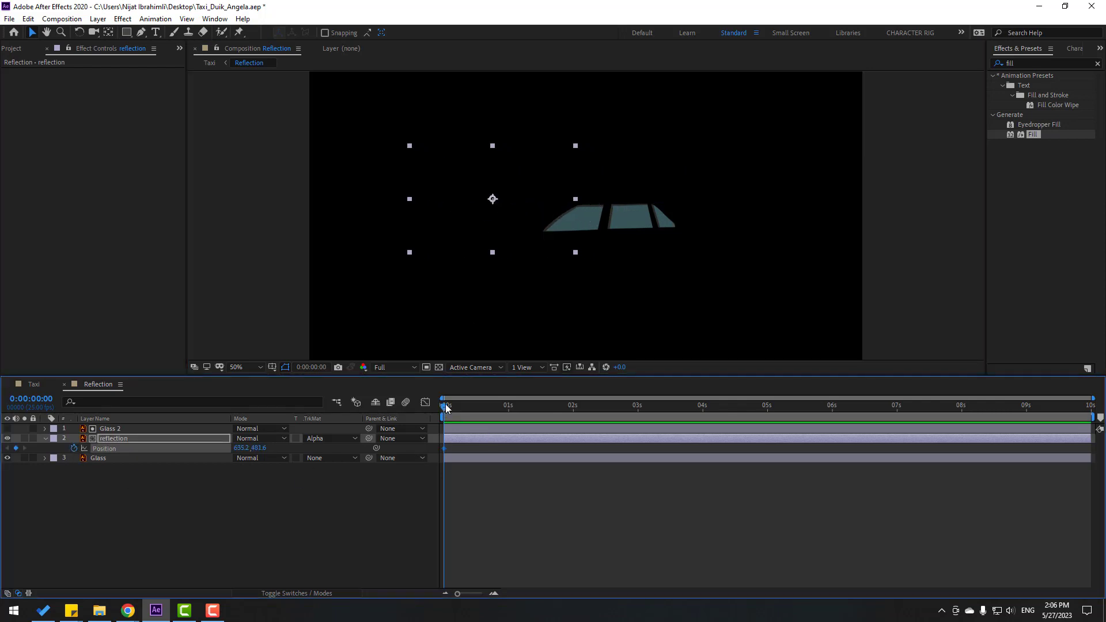
{"action": "left_click_drag", "start_coordinate": [452, 410], "coordinate": [431, 427]}
At 0:00:00:10, keyframe the reflection streaks past the rear window at about 1387, 618, and return to the composition's start with the layer collapsed
{"action": "left_click", "coordinate": [317, 369]}
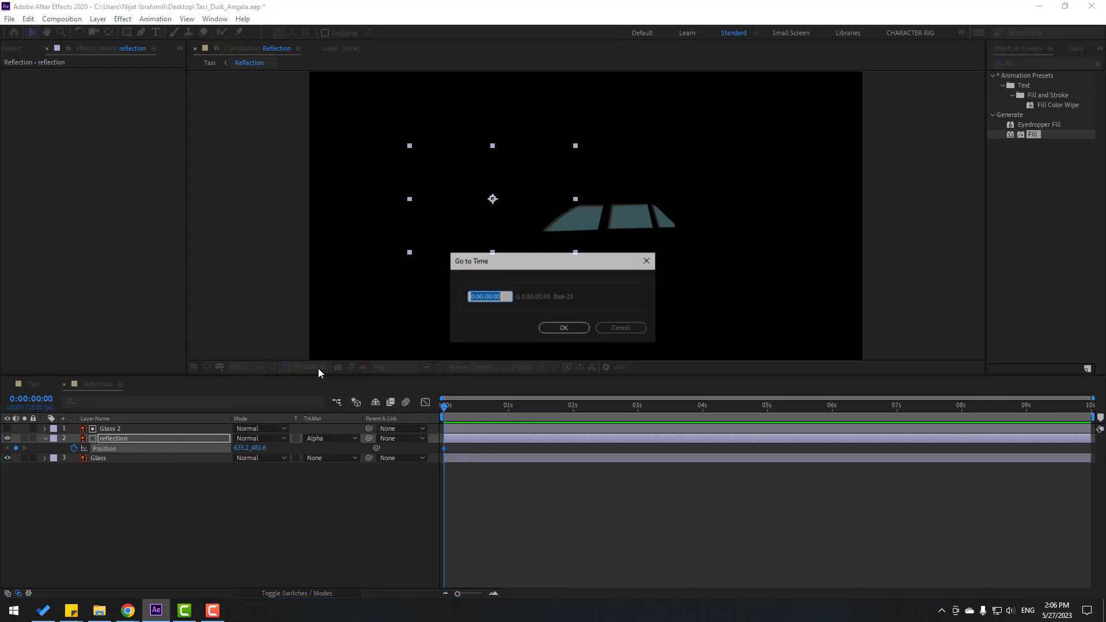
{"action": "type", "text": "10"}
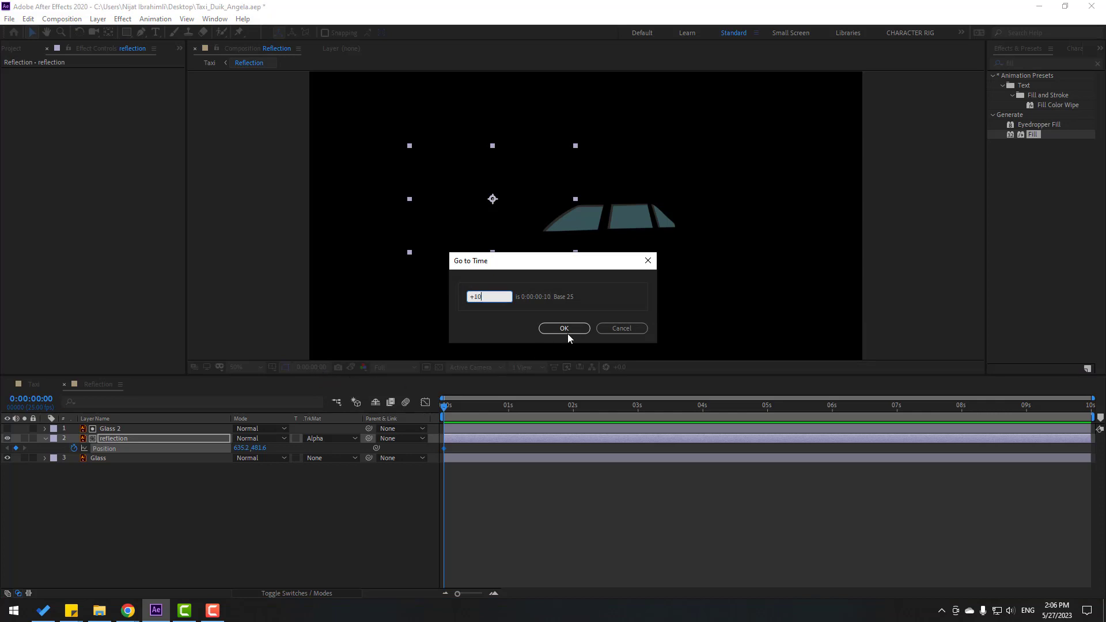
{"action": "left_click", "coordinate": [570, 329]}
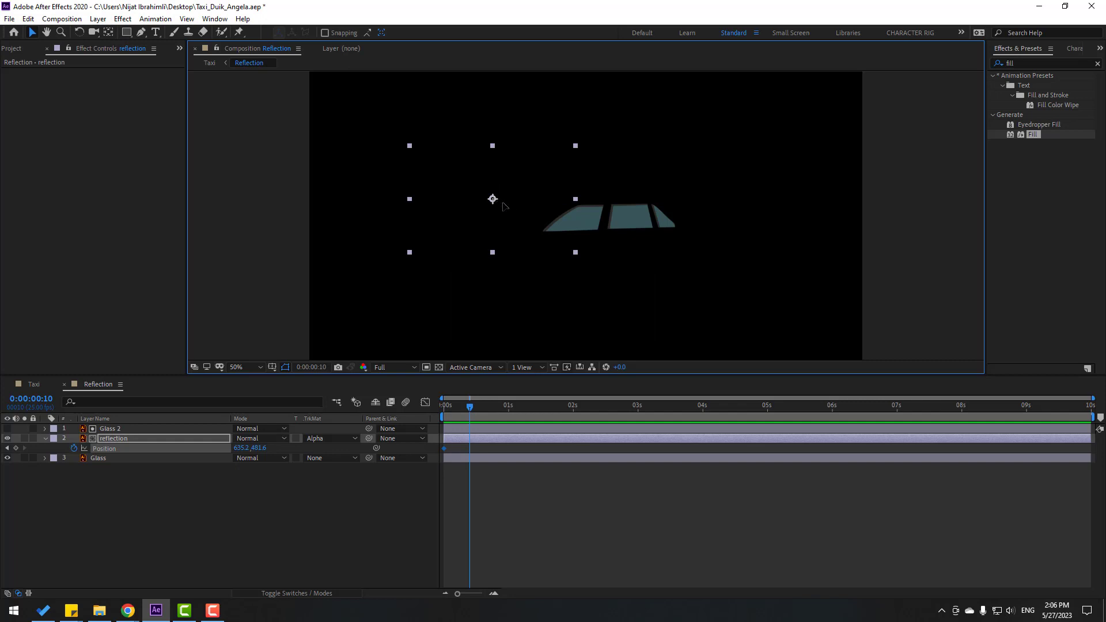
{"action": "left_click_drag", "start_coordinate": [504, 206], "coordinate": [725, 241]}
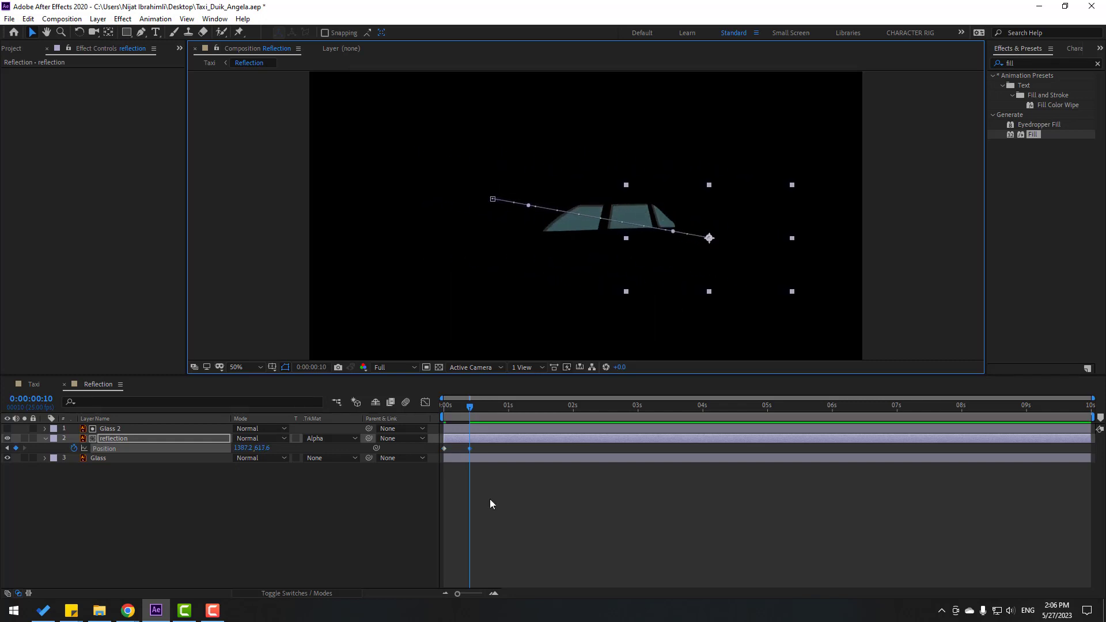
{"action": "left_click_drag", "start_coordinate": [462, 411], "coordinate": [435, 415]}
{"action": "left_click", "coordinate": [218, 516]}
{"action": "key", "text": "u"}
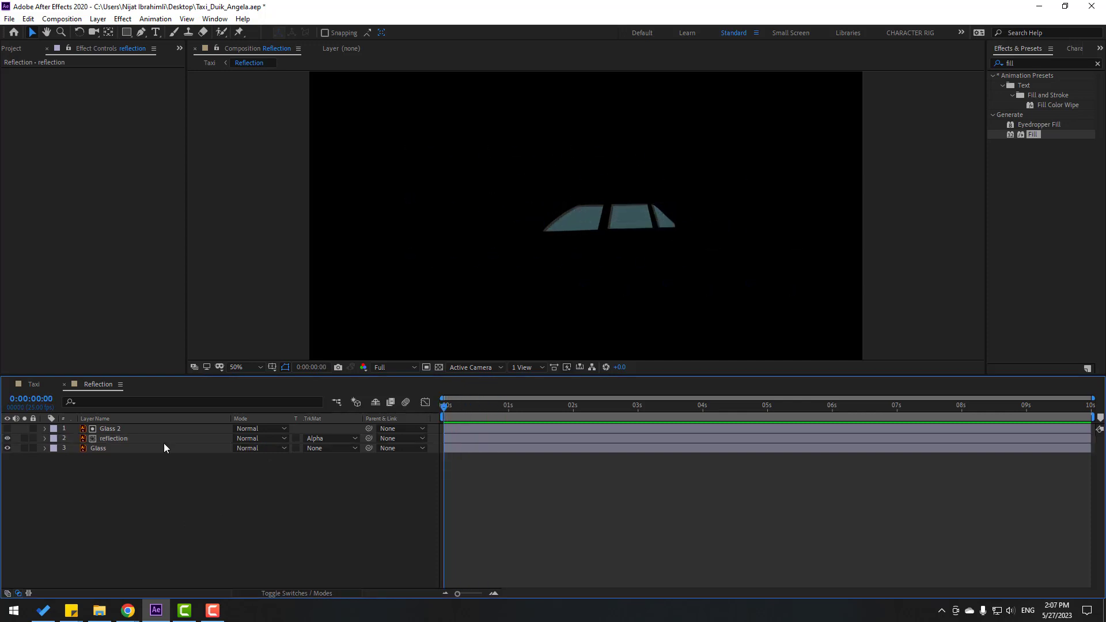
Close the Reflection composition and parent the Reflection layer to the body layer in the Taxi composition
{"action": "left_click", "coordinate": [64, 385]}
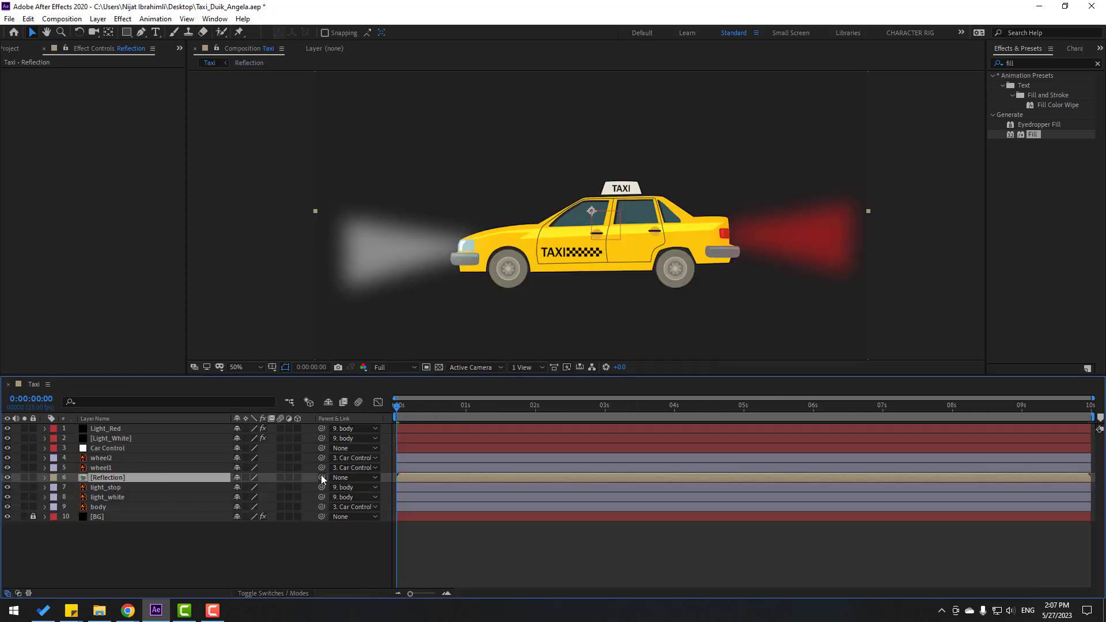
{"action": "left_click_drag", "start_coordinate": [321, 478], "coordinate": [98, 507]}
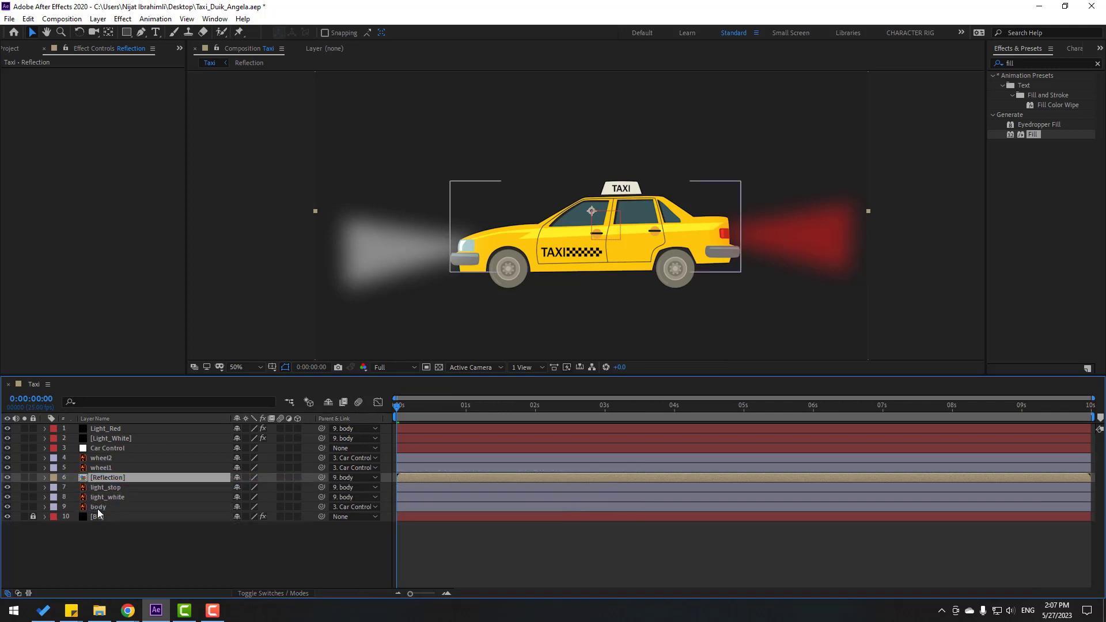
Test the Reflection layer's parenting by moving the taxi body upward, and undo the move
{"action": "left_click", "coordinate": [604, 249]}
{"action": "left_click_drag", "start_coordinate": [604, 249], "coordinate": [611, 213]}
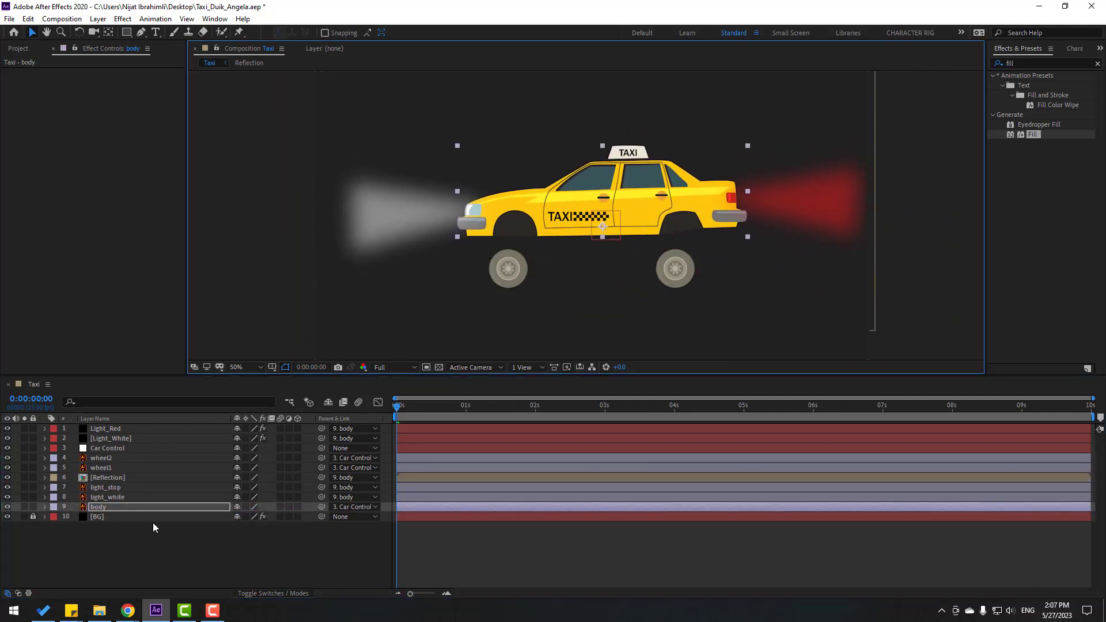
{"action": "key", "text": "ctrl+z"}
{"action": "left_click", "coordinate": [141, 558]}
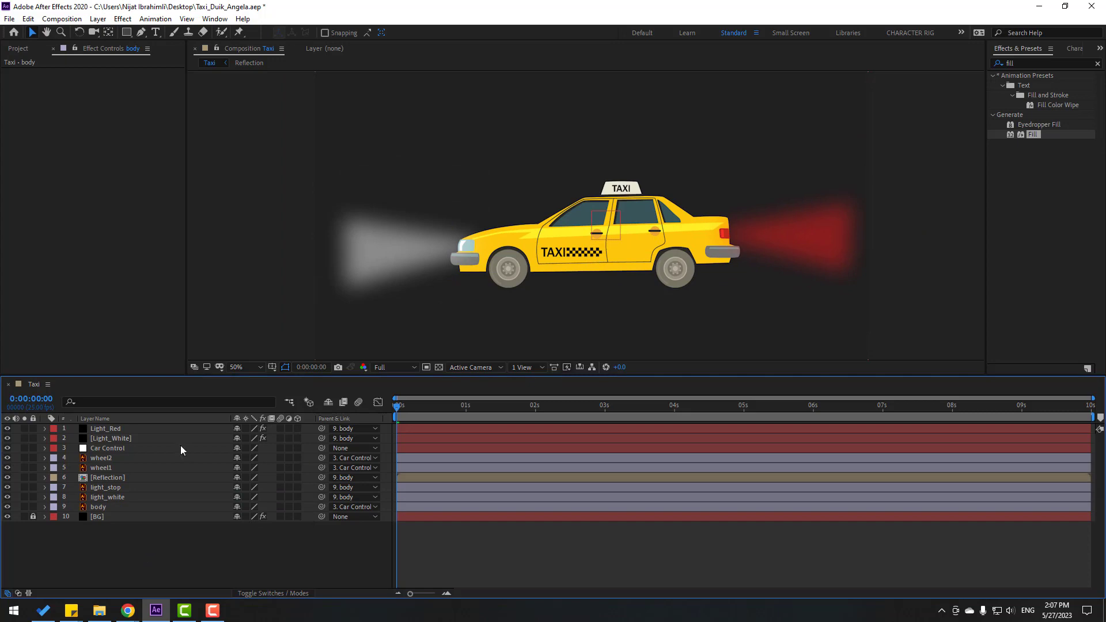
Open Duik Angela's Connector control options and move the Duik window clear of the taxi's front
{"action": "left_click", "coordinate": [213, 19]}
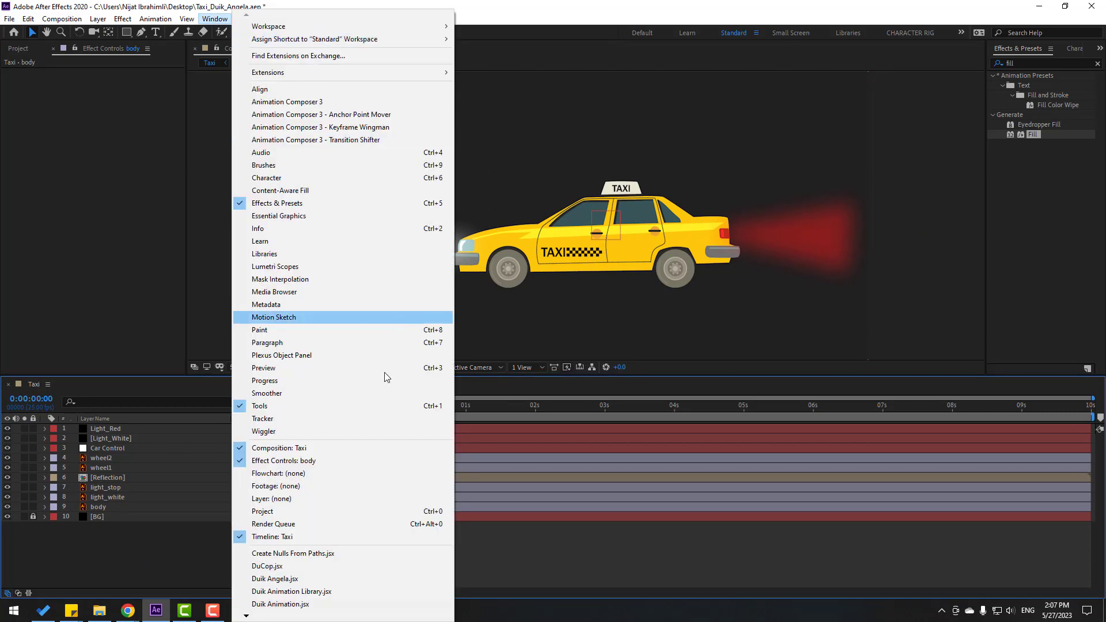
{"action": "left_click", "coordinate": [295, 579]}
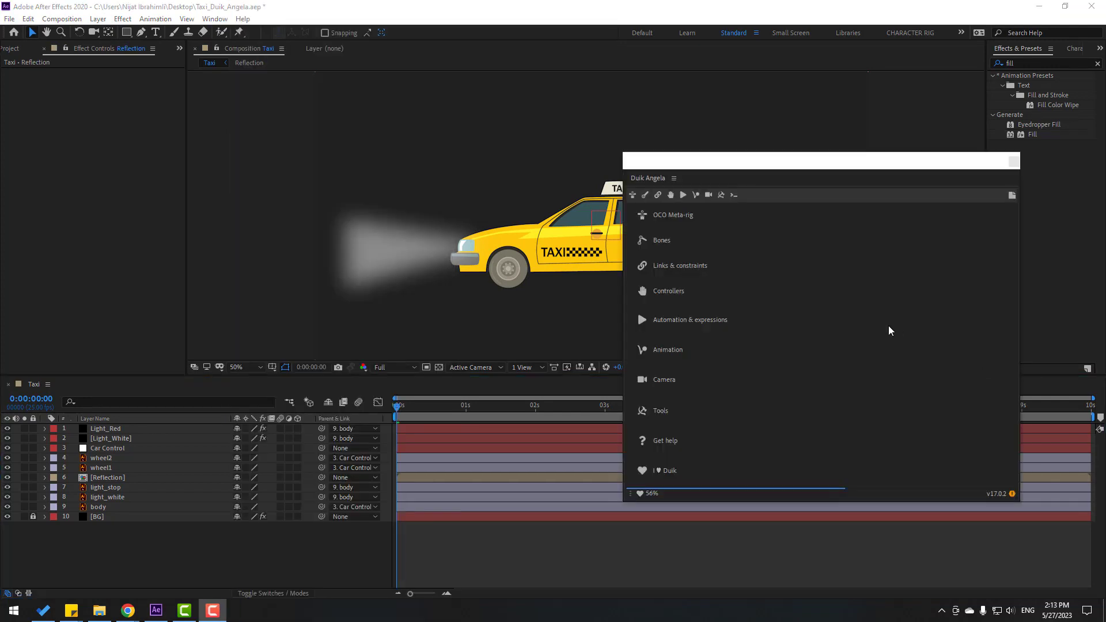
{"action": "left_click", "coordinate": [658, 196]}
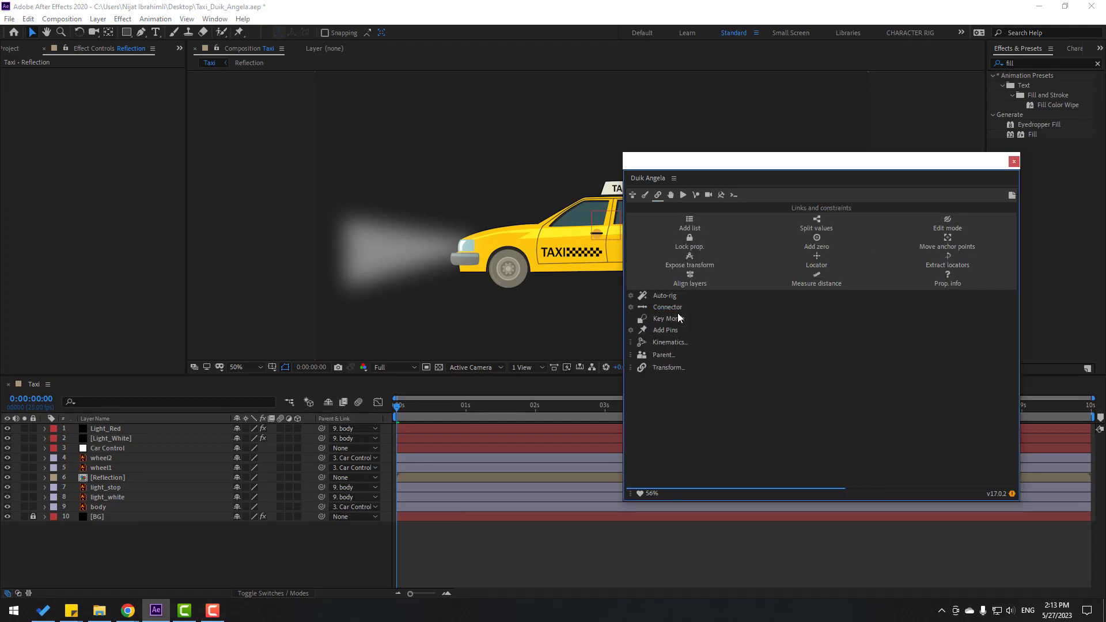
{"action": "left_click", "coordinate": [631, 307]}
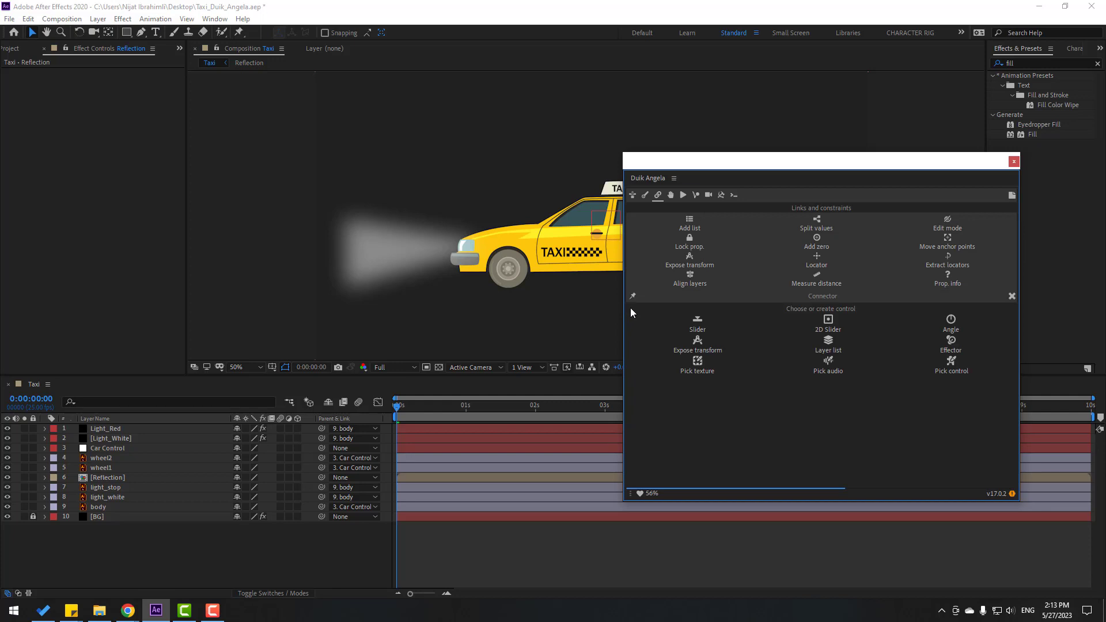
{"action": "left_click_drag", "start_coordinate": [741, 177], "coordinate": [847, 152]}
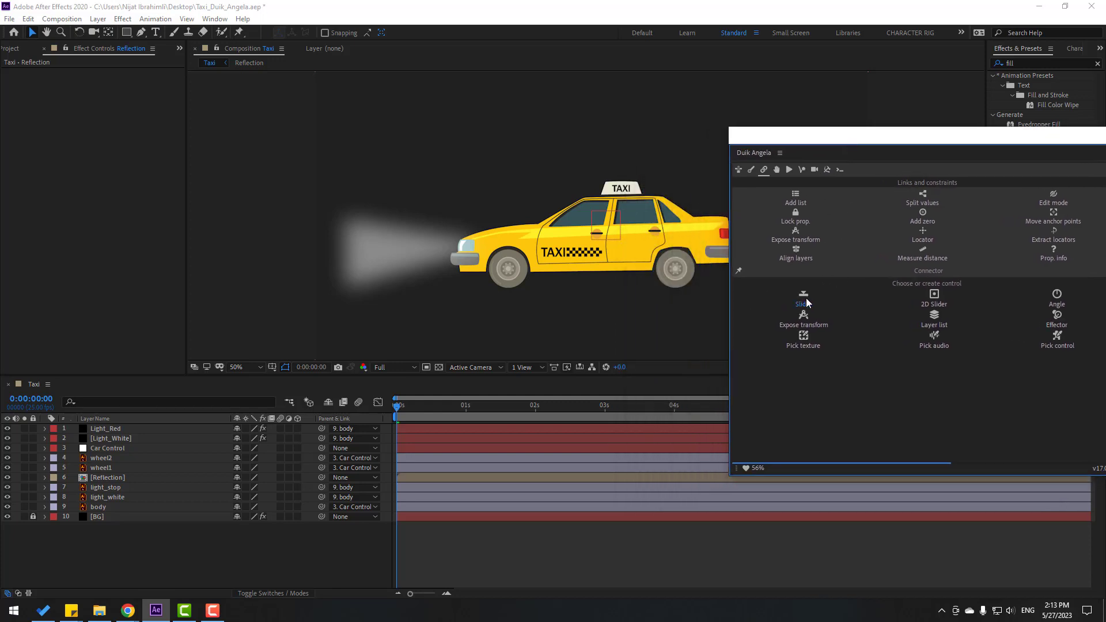
Create a Duik slider controller and scale its CBg background layer to 221%
{"action": "left_click", "coordinate": [804, 296]}
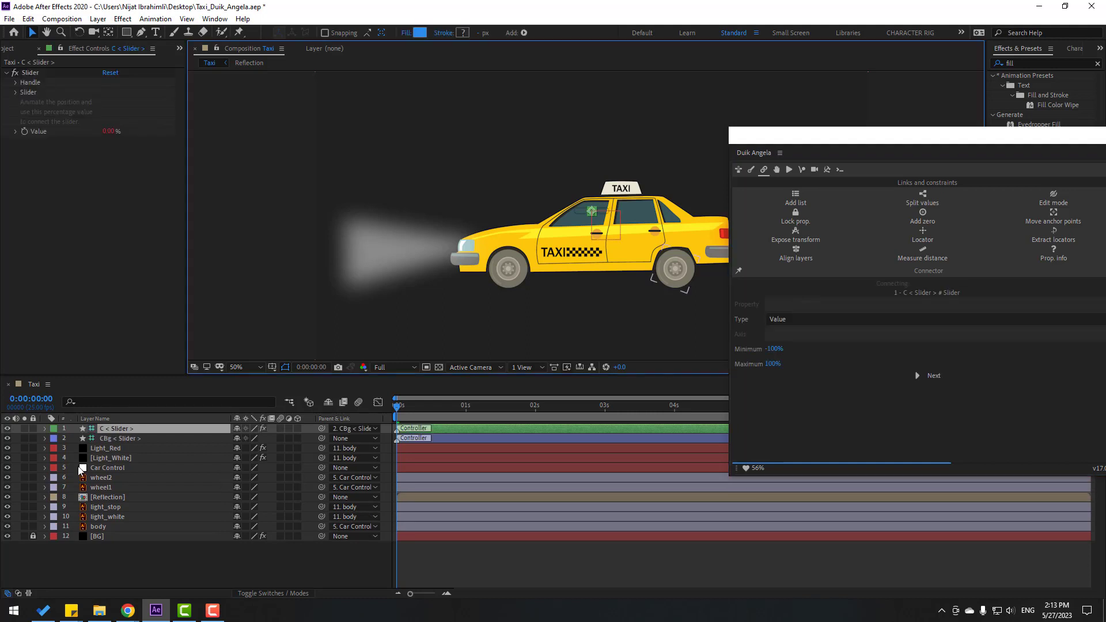
{"action": "left_click", "coordinate": [138, 439]}
{"action": "key", "text": "s"}
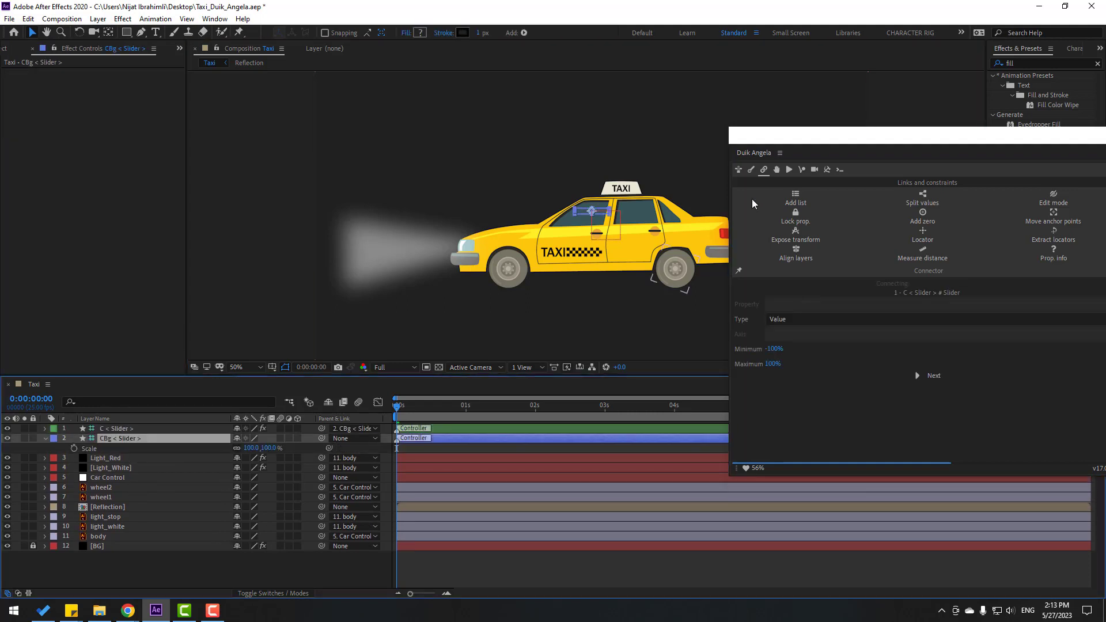
{"action": "left_click_drag", "start_coordinate": [252, 449], "coordinate": [334, 445]}
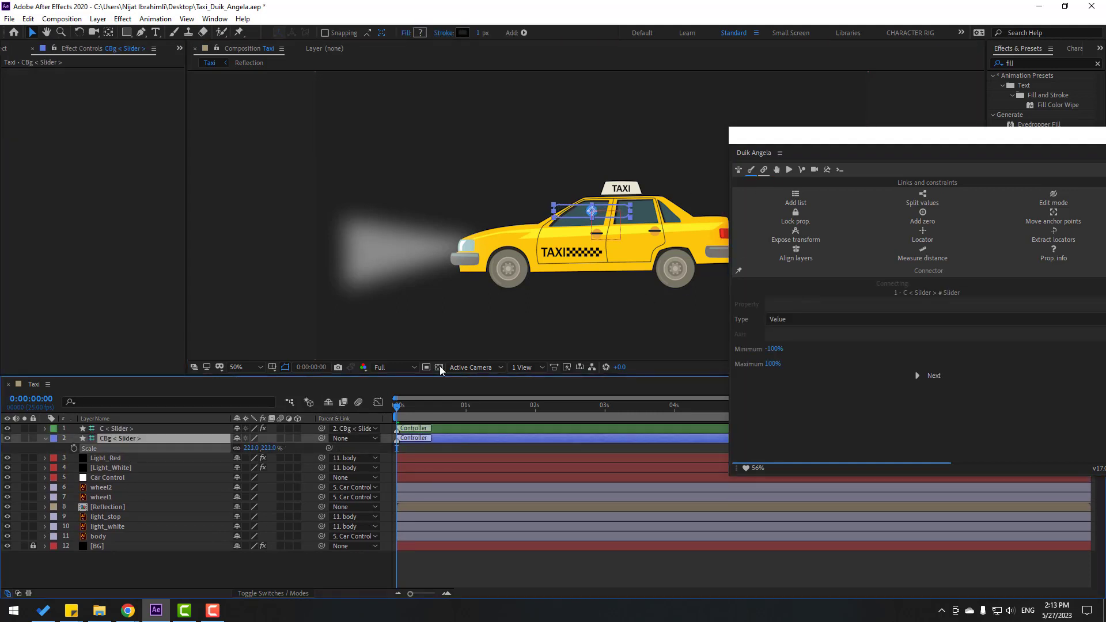
Place the slider controller in the empty area above the red rear light beam and collapse its background layer
{"action": "left_click_drag", "start_coordinate": [809, 140], "coordinate": [655, 343]}
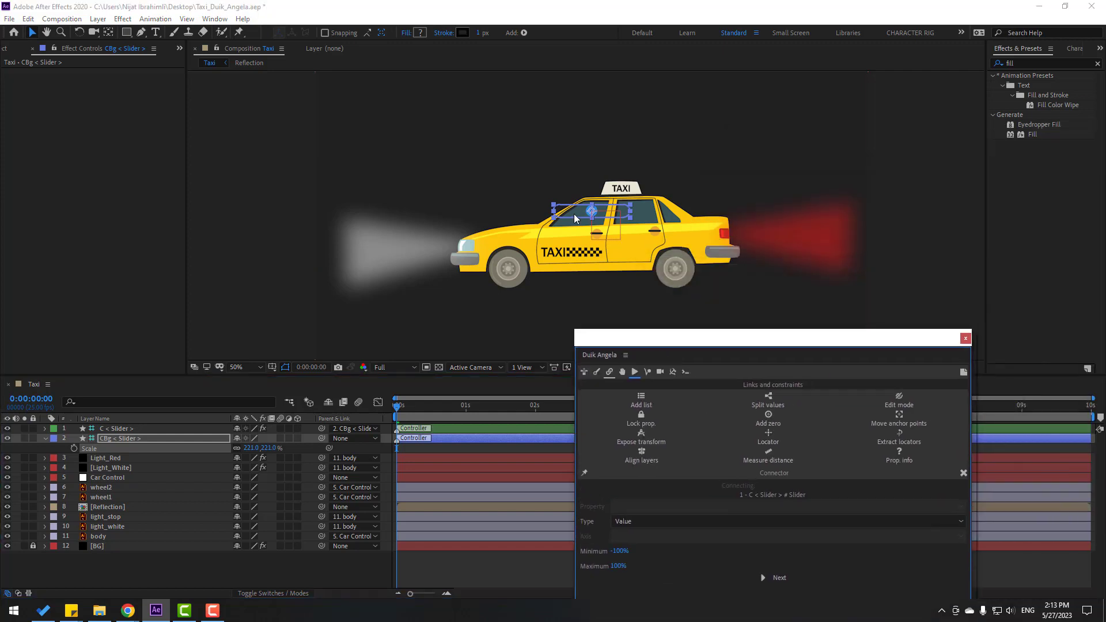
{"action": "left_click_drag", "start_coordinate": [586, 209], "coordinate": [775, 181]}
{"action": "left_click", "coordinate": [45, 439]}
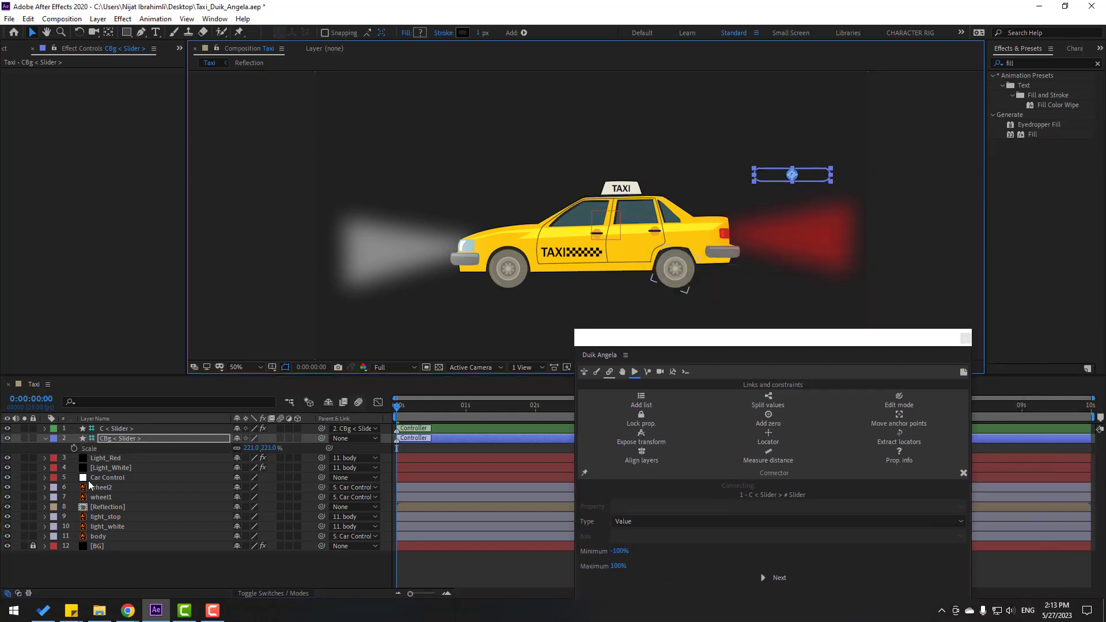
Set both the handle color and the slider color of the C < Slider > controller to white
{"action": "left_click", "coordinate": [115, 432]}
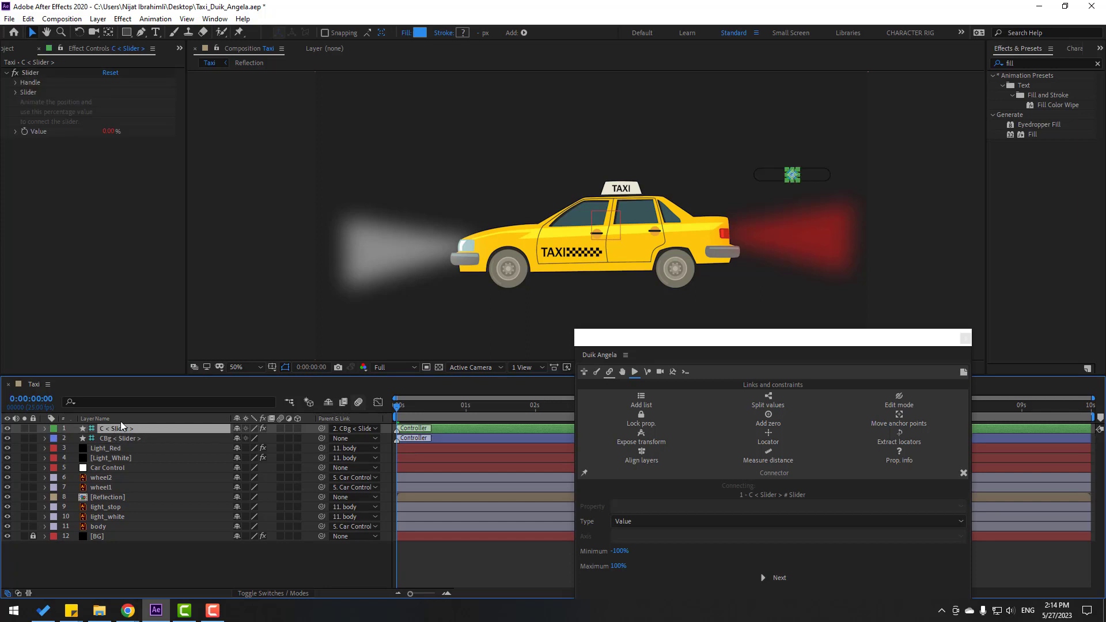
{"action": "left_click", "coordinate": [16, 83]}
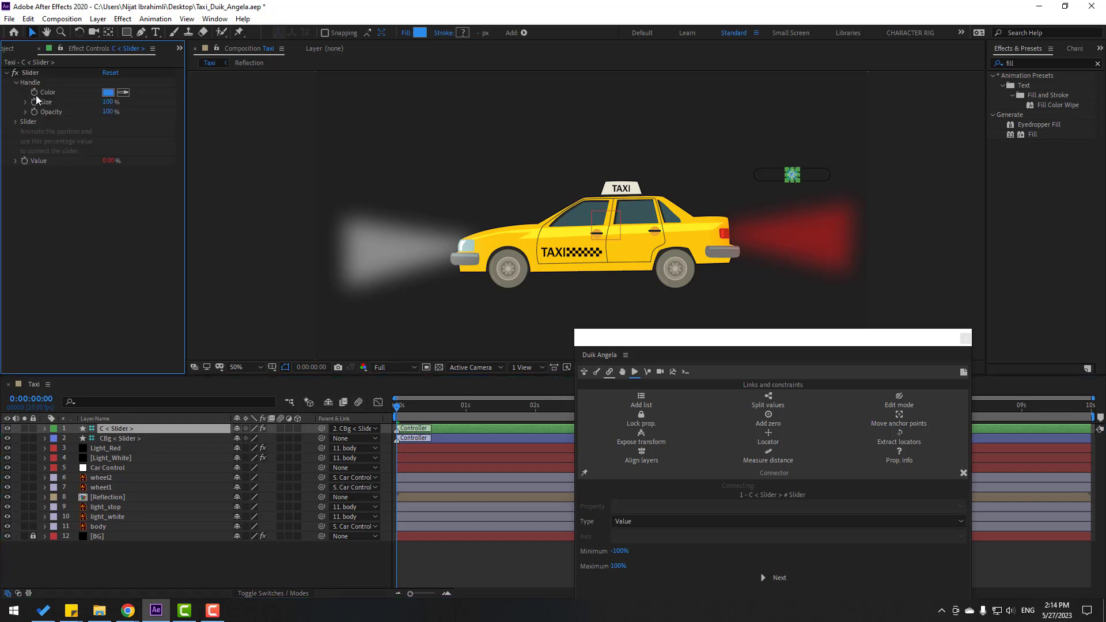
{"action": "left_click", "coordinate": [107, 92]}
{"action": "left_click_drag", "start_coordinate": [438, 468], "coordinate": [387, 398]}
{"action": "left_click", "coordinate": [668, 441]}
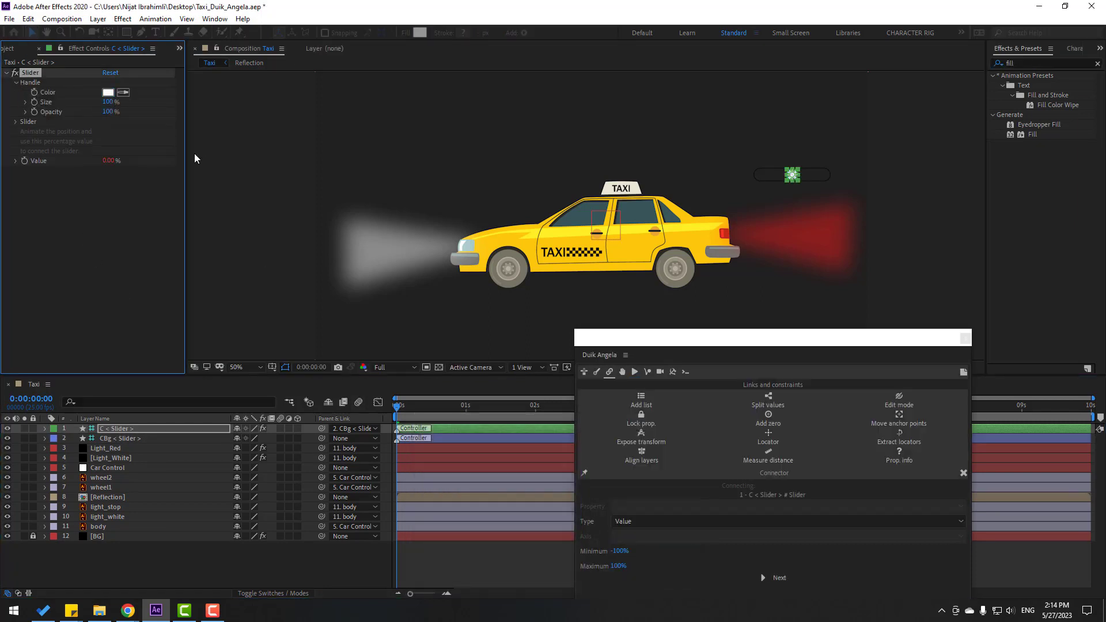
{"action": "left_click", "coordinate": [16, 123]}
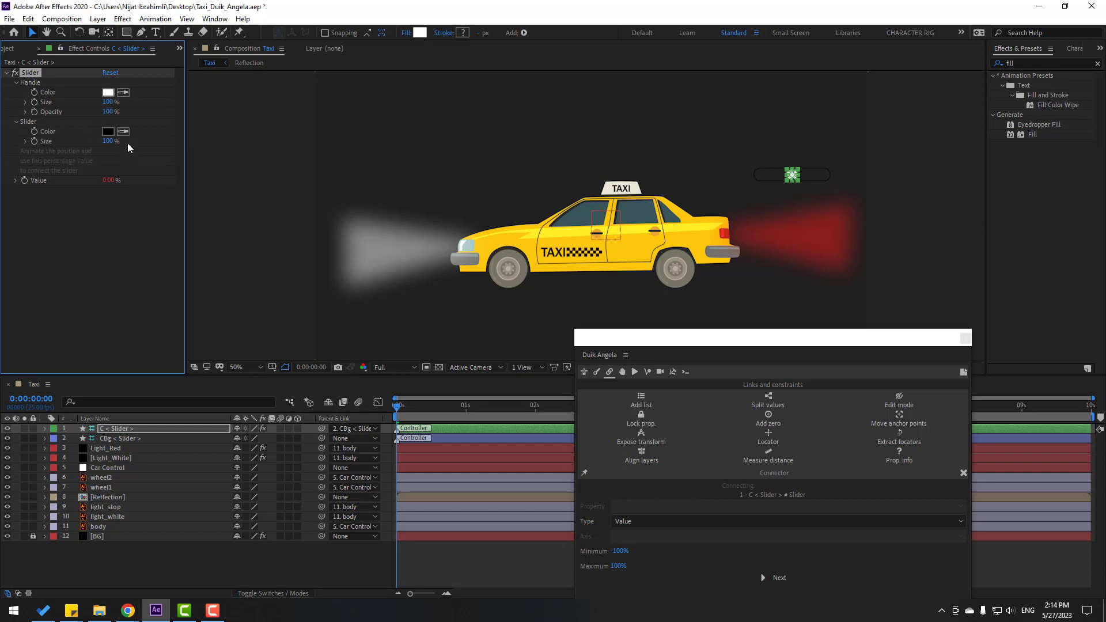
{"action": "left_click", "coordinate": [108, 132]}
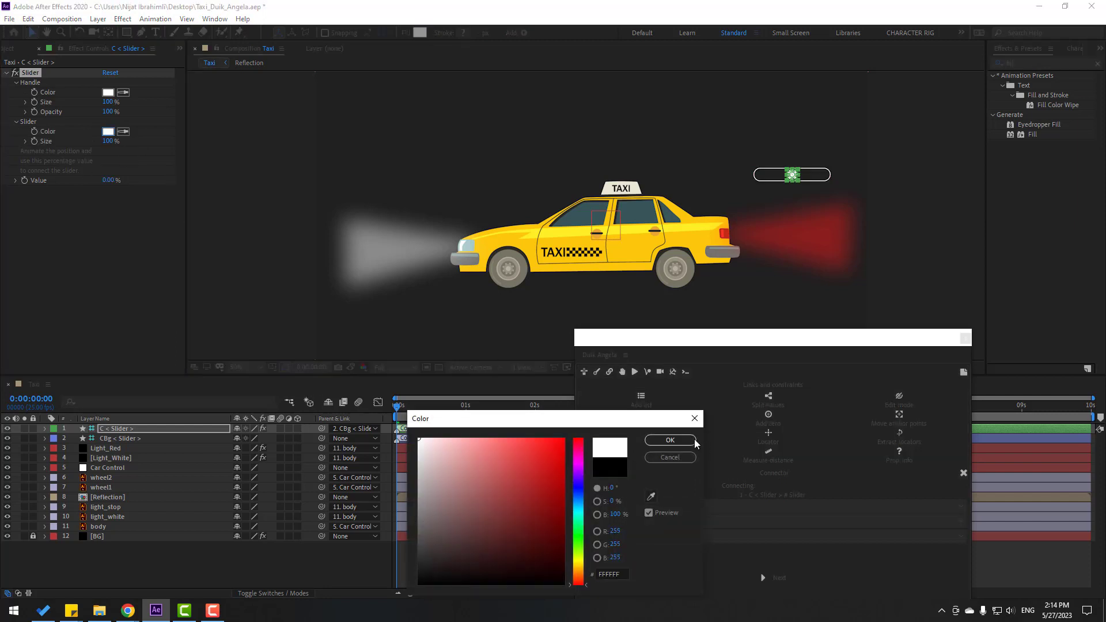
{"action": "left_click", "coordinate": [670, 440]}
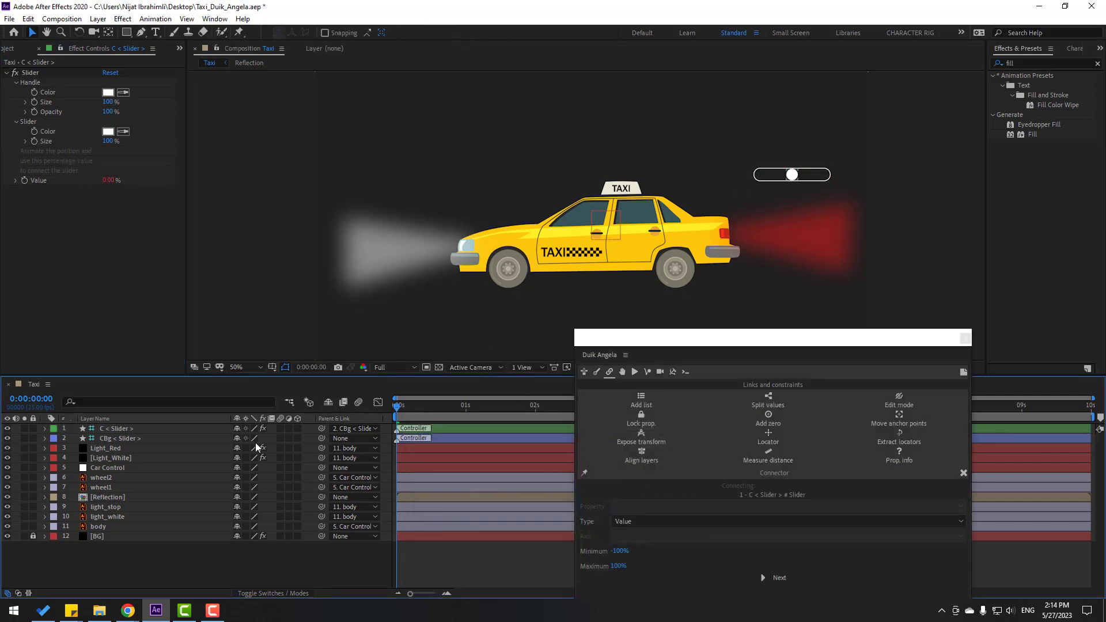
Keyframe the Light_Red layer's Opacity at 0% at the composition's start
{"action": "left_click", "coordinate": [107, 448]}
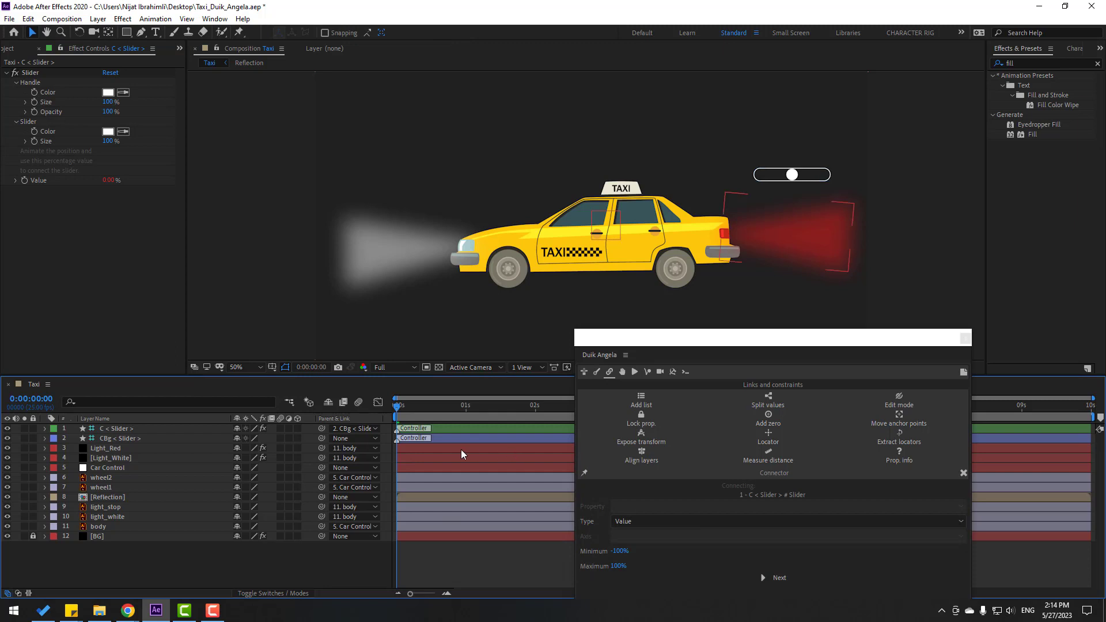
{"action": "left_click", "coordinate": [109, 452]}
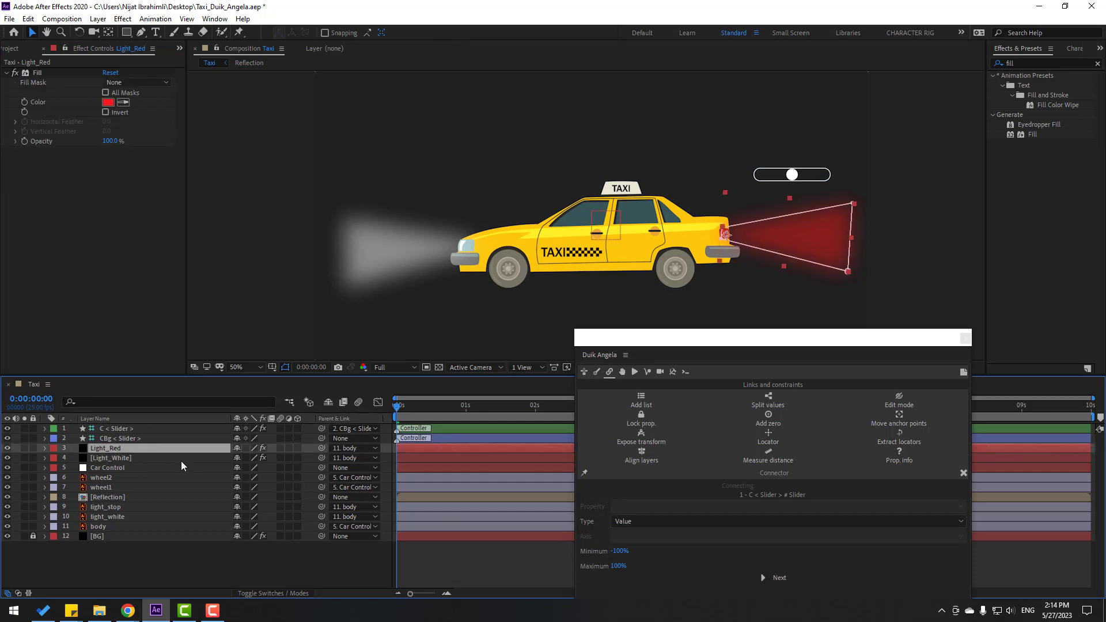
{"action": "key", "text": "t"}
{"action": "left_click_drag", "start_coordinate": [642, 345], "coordinate": [722, 345]}
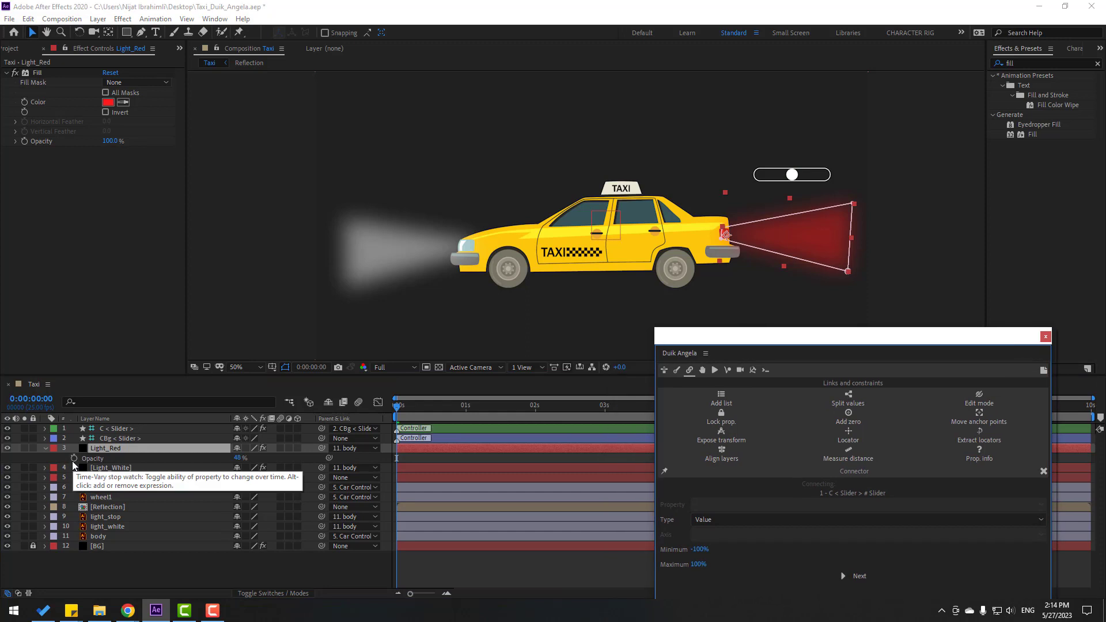
{"action": "left_click", "coordinate": [74, 458]}
{"action": "left_click", "coordinate": [238, 458]}
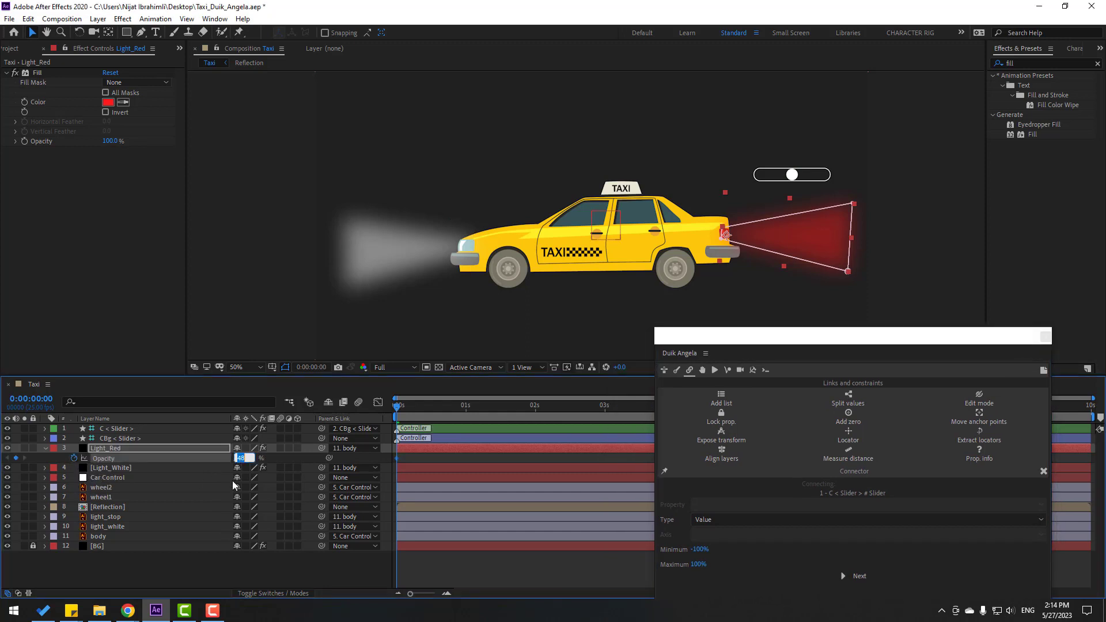
{"action": "type", "text": "0"}
{"action": "key", "text": "Return"}
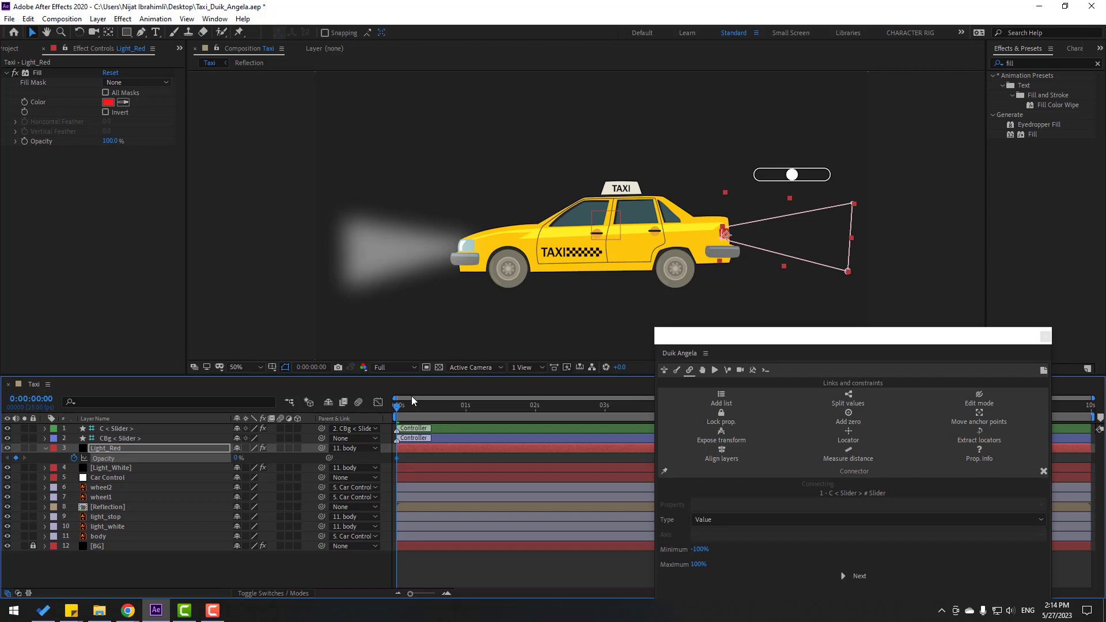
Keyframe Light_Red's Opacity at 50% at 0:00:00:10
{"action": "key", "text": "shift+Page_Down"}
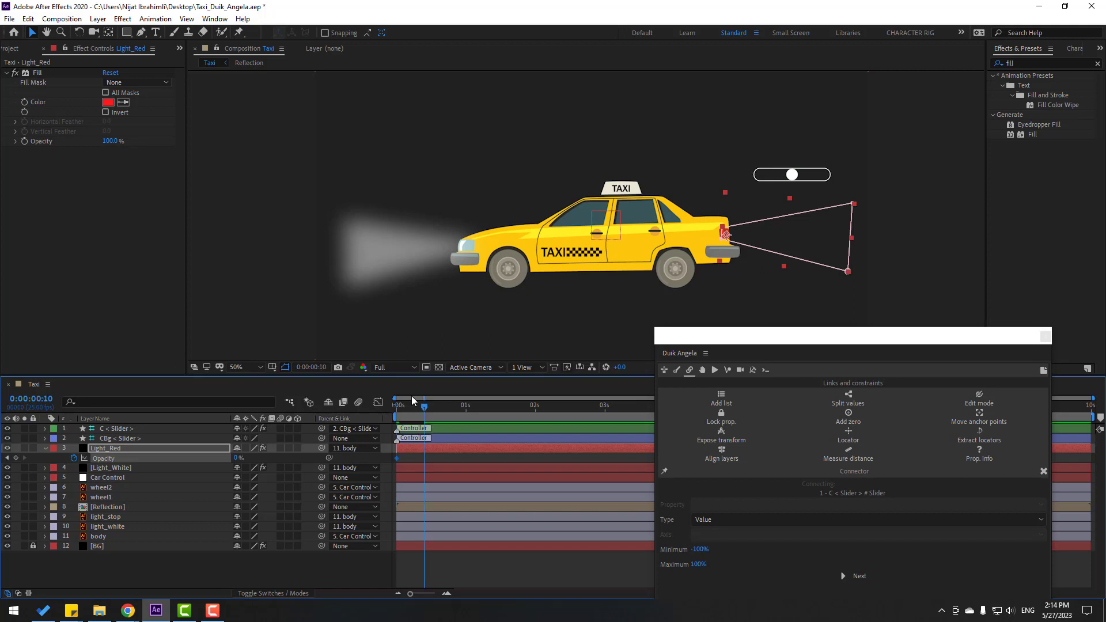
{"action": "left_click", "coordinate": [236, 459]}
{"action": "type", "text": "50"}
{"action": "key", "text": "Return"}
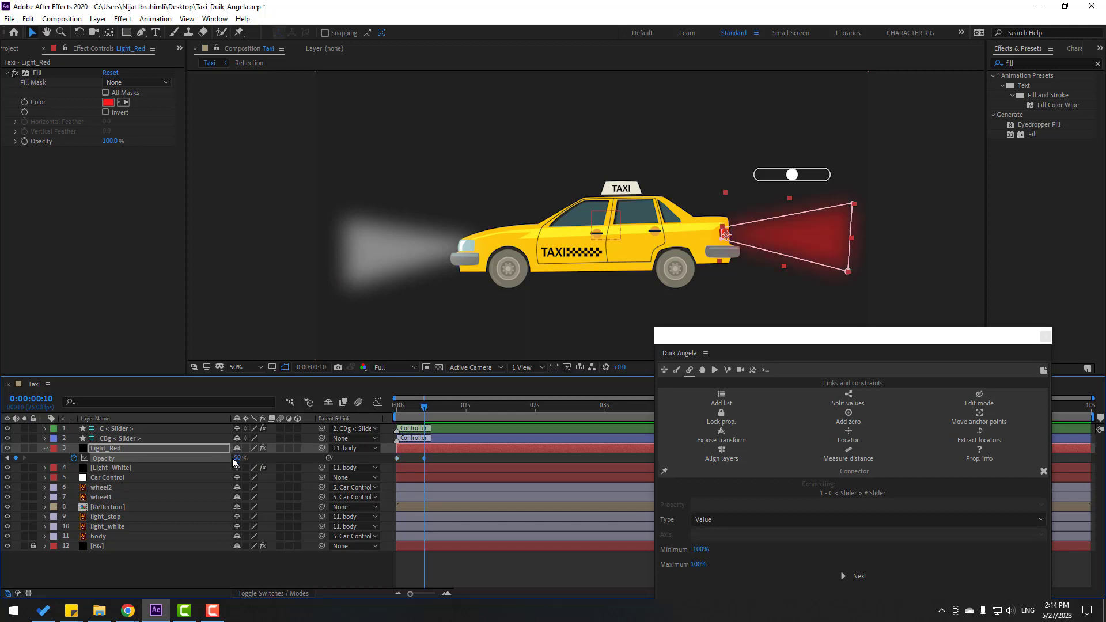
Copy Light_Red's first Opacity keyframe to 0:00:00:20 and return to the composition's start
{"action": "key", "text": "shift+Page_Down"}
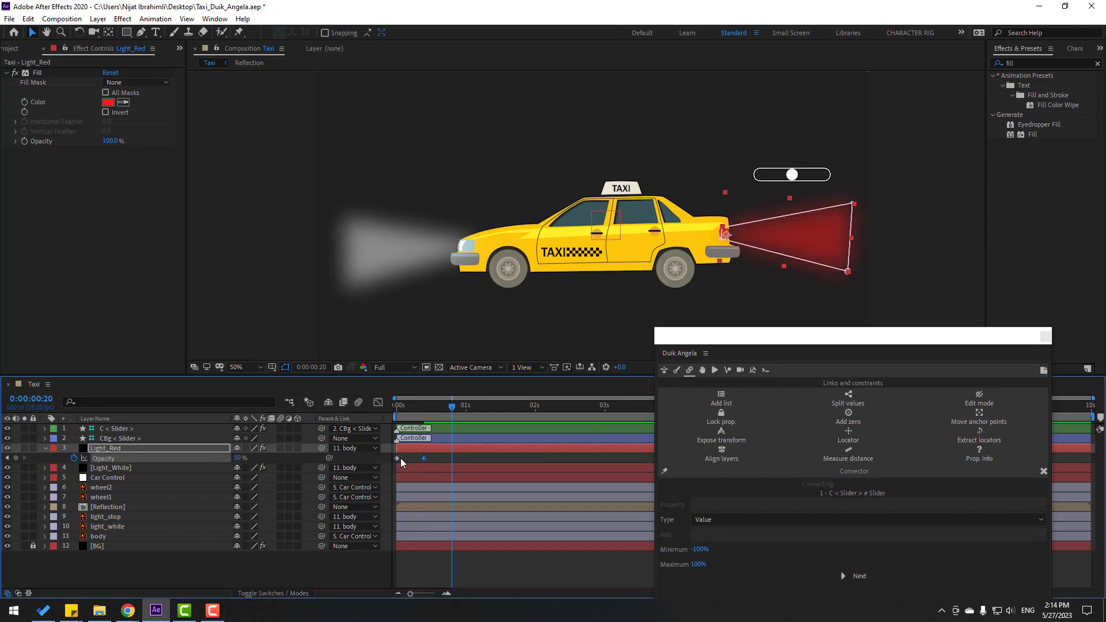
{"action": "left_click", "coordinate": [397, 458]}
{"action": "key", "text": "ctrl+c"}
{"action": "key", "text": "ctrl+v"}
{"action": "left_click_drag", "start_coordinate": [452, 408], "coordinate": [340, 429]}
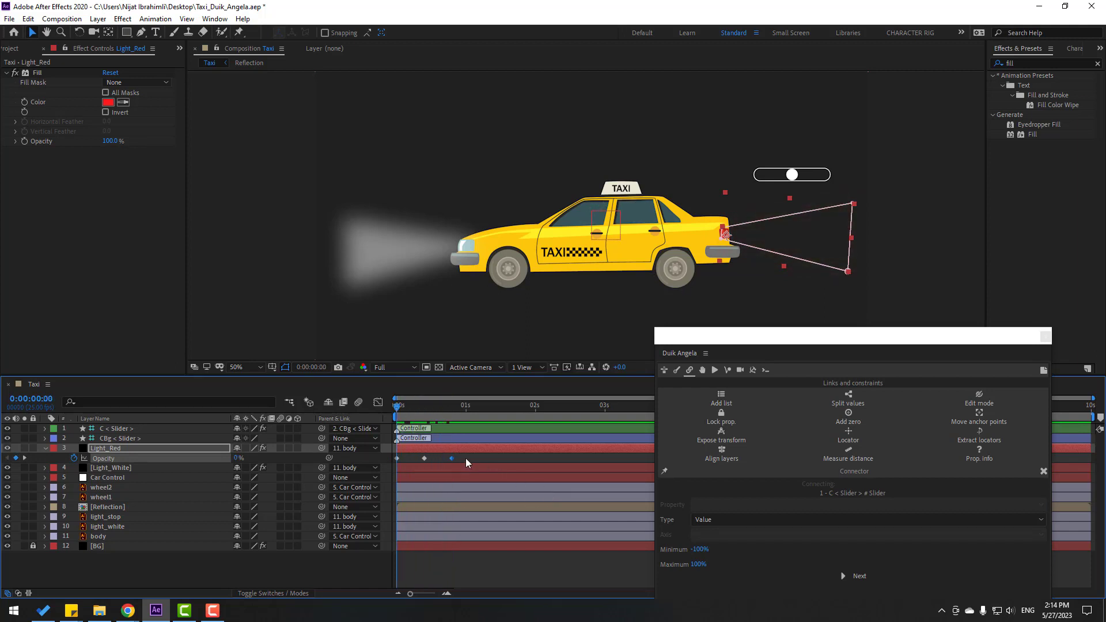
{"action": "key", "text": "Home"}
Connect Light_Red's three Opacity keyframes to the slider as properties, using the Value type from -100% to 100%
{"action": "left_click_drag", "start_coordinate": [468, 457], "coordinate": [376, 472]}
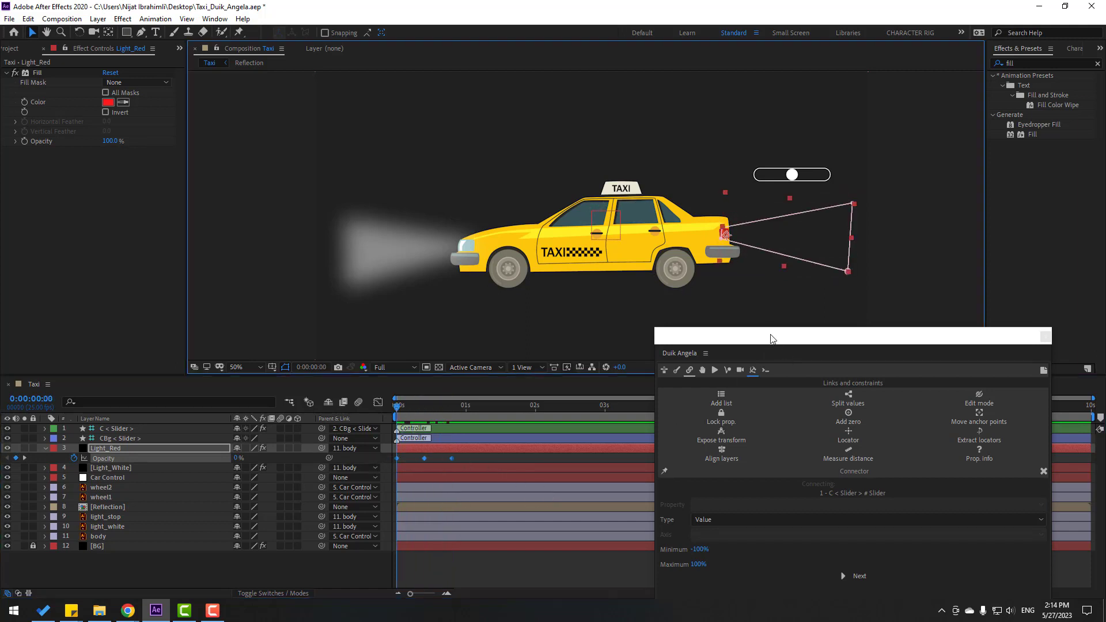
{"action": "left_click_drag", "start_coordinate": [773, 340], "coordinate": [765, 275]}
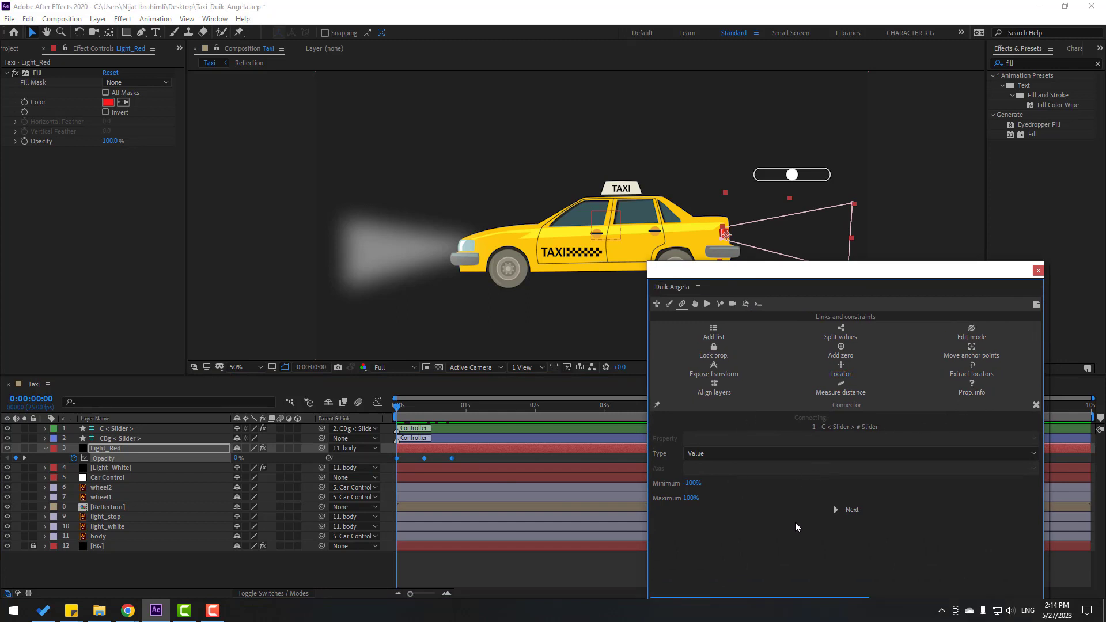
{"action": "left_click", "coordinate": [849, 511]}
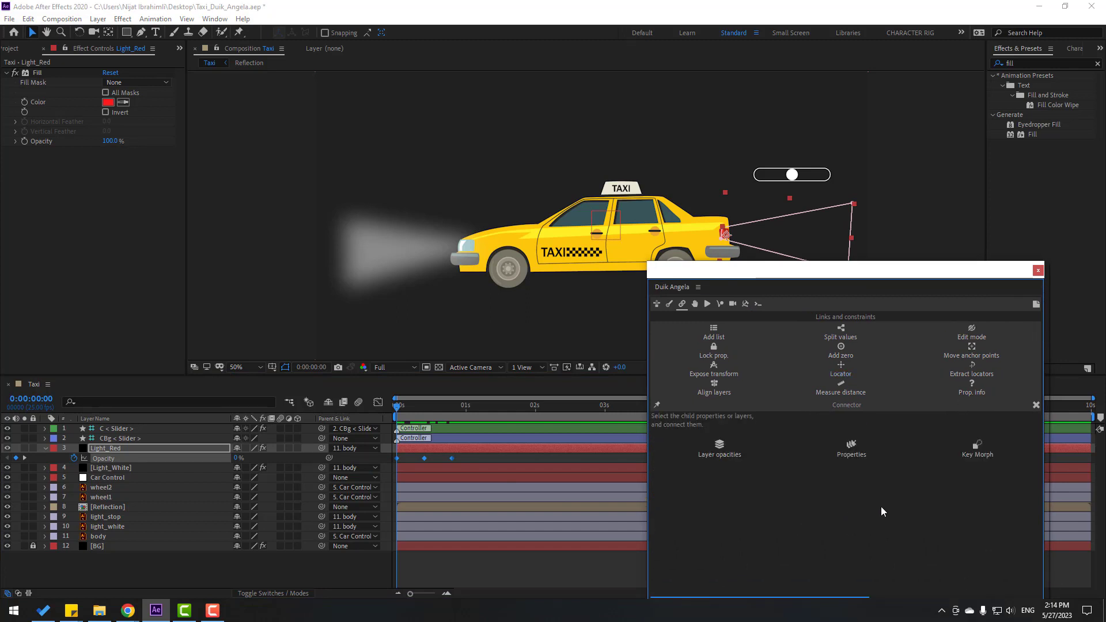
{"action": "left_click", "coordinate": [852, 448]}
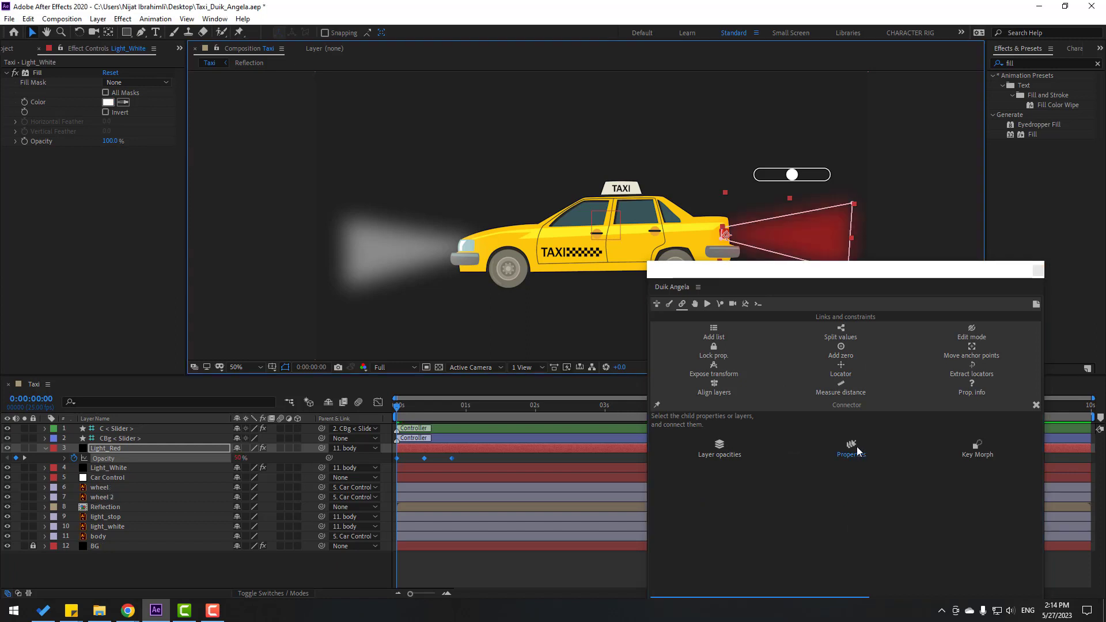
Test the slider handle's control over the red light beam, with the Duik window moved clear of the beam
{"action": "left_click_drag", "start_coordinate": [801, 271], "coordinate": [799, 318]}
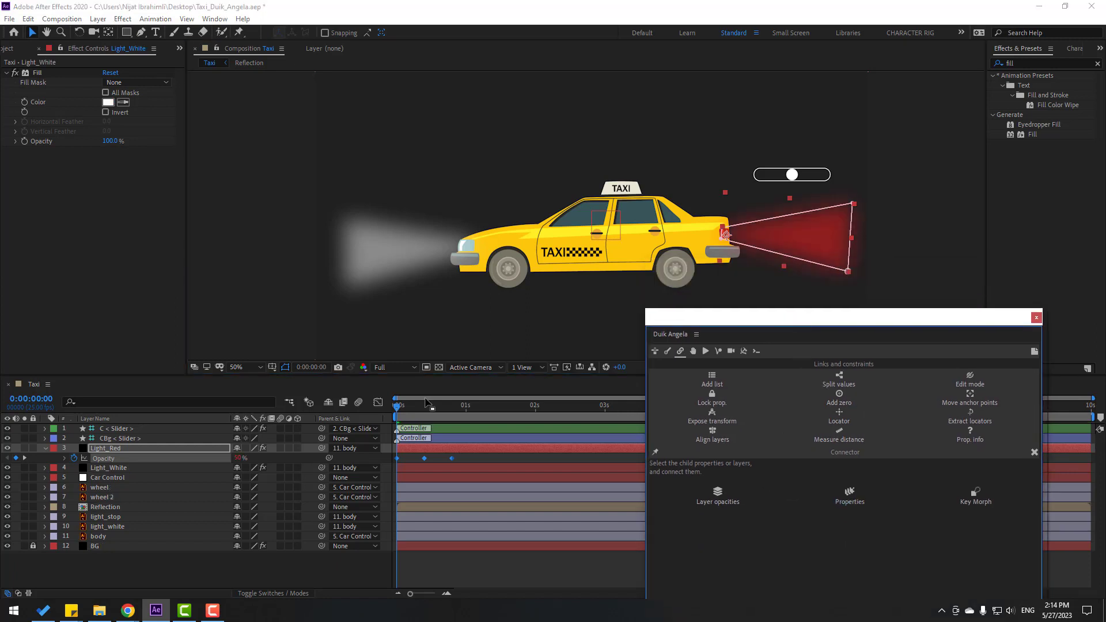
{"action": "left_click", "coordinate": [793, 175]}
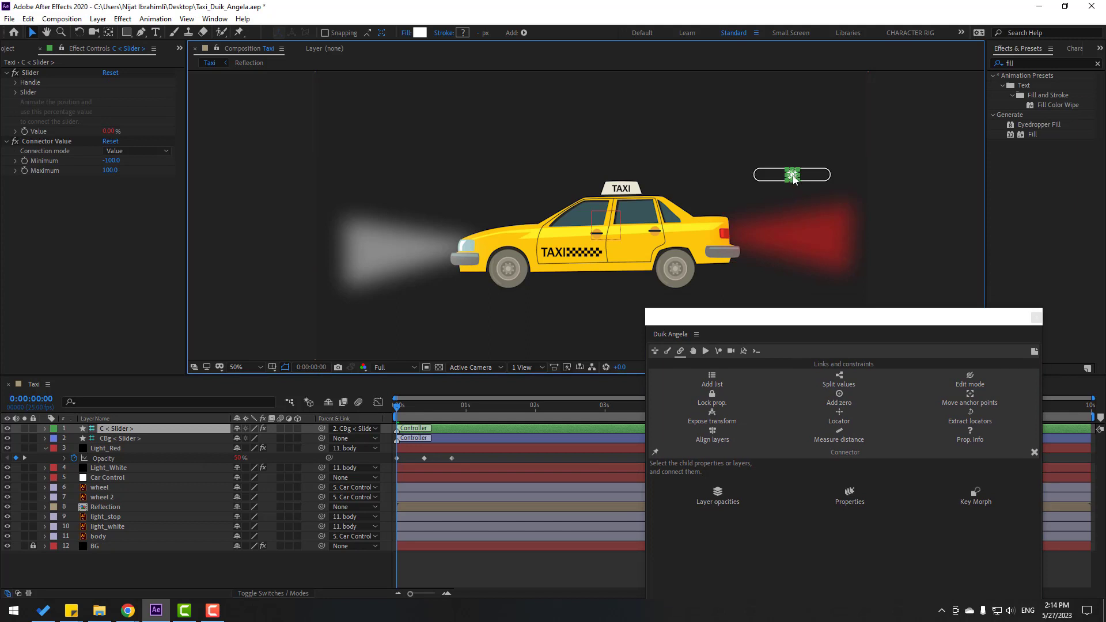
{"action": "mouse_move", "coordinate": [792, 176]}
{"action": "left_mouse_down"}
{"action": "mouse_move", "coordinate": [759, 176]}
{"action": "mouse_move", "coordinate": [832, 175]}
{"action": "mouse_move", "coordinate": [779, 185]}
{"action": "mouse_move", "coordinate": [793, 176]}
{"action": "left_mouse_up"}
{"action": "left_click", "coordinate": [806, 151]}
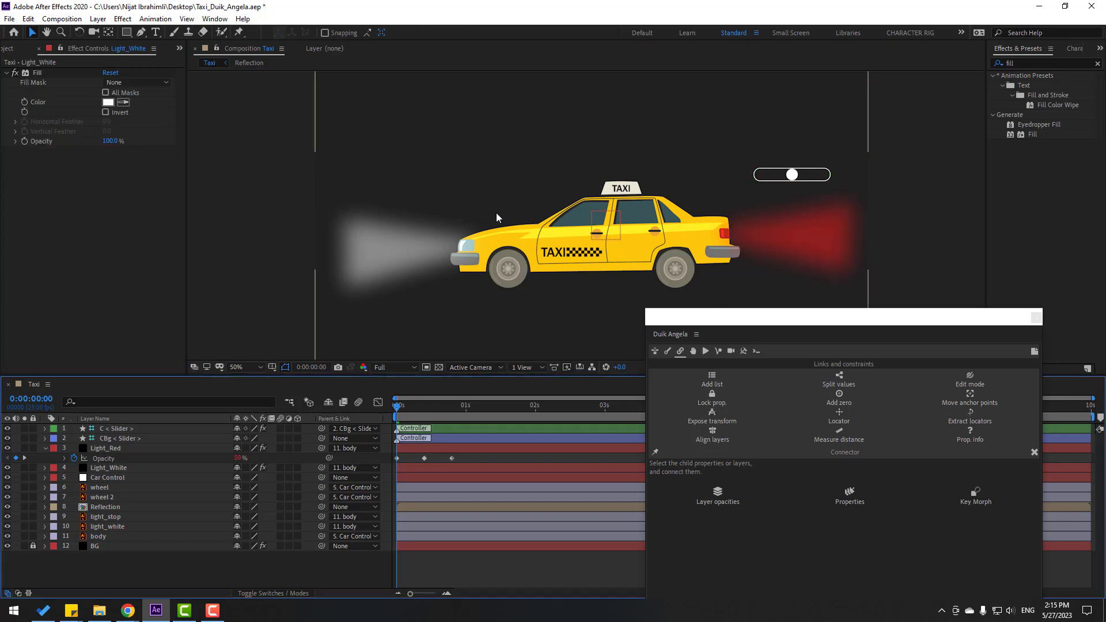
Keyframe the Light_White layer's Opacity at 0% at the composition's start
{"action": "left_click", "coordinate": [406, 247]}
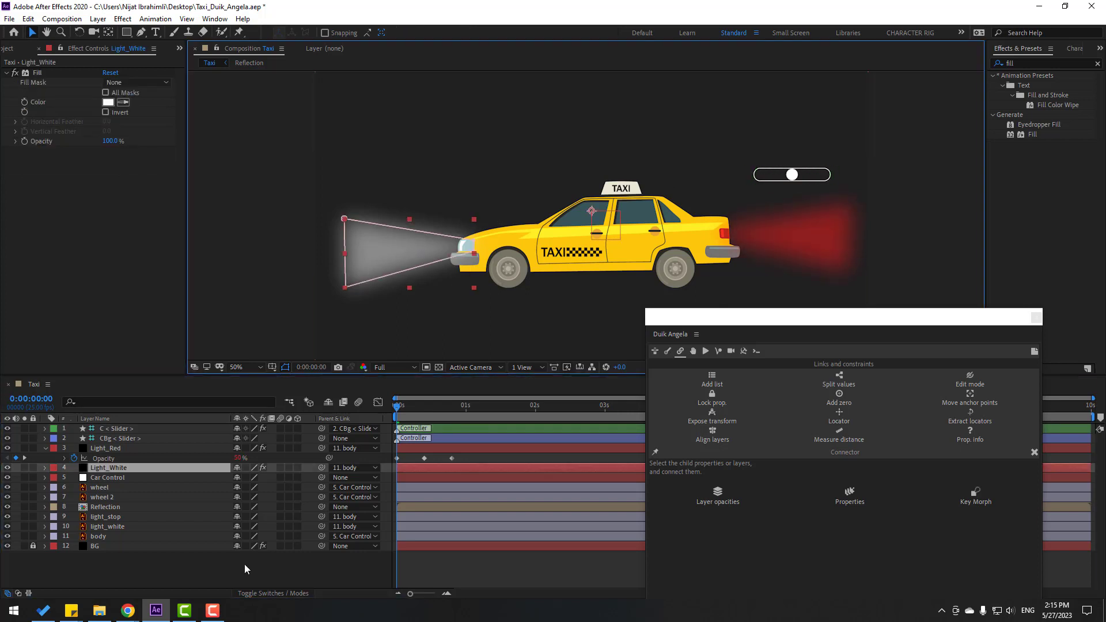
{"action": "left_click", "coordinate": [118, 470]}
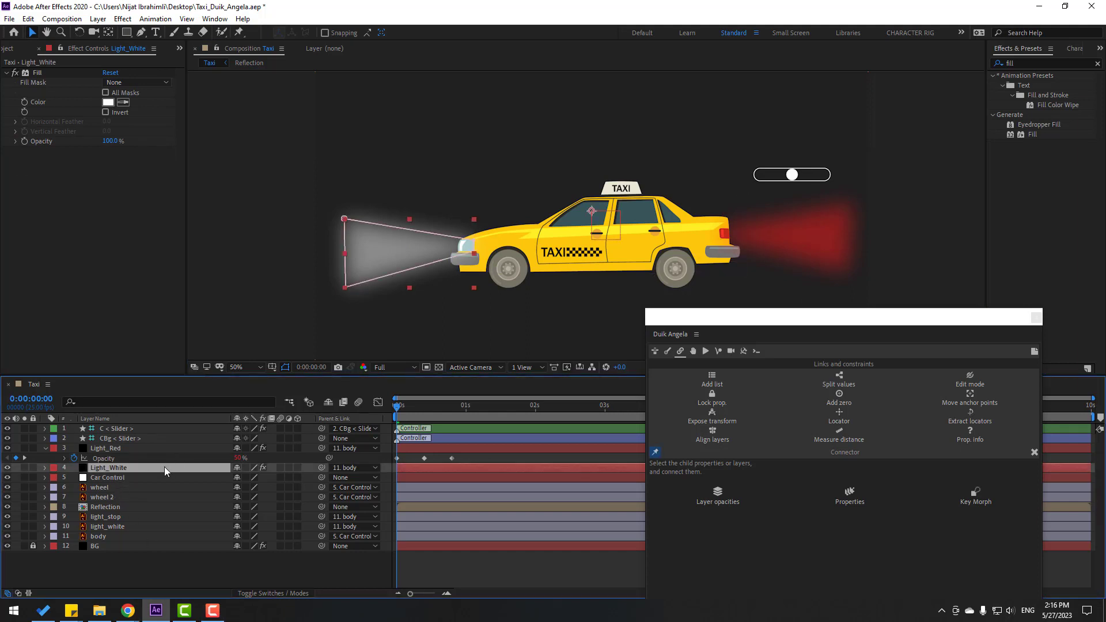
{"action": "key", "text": "t"}
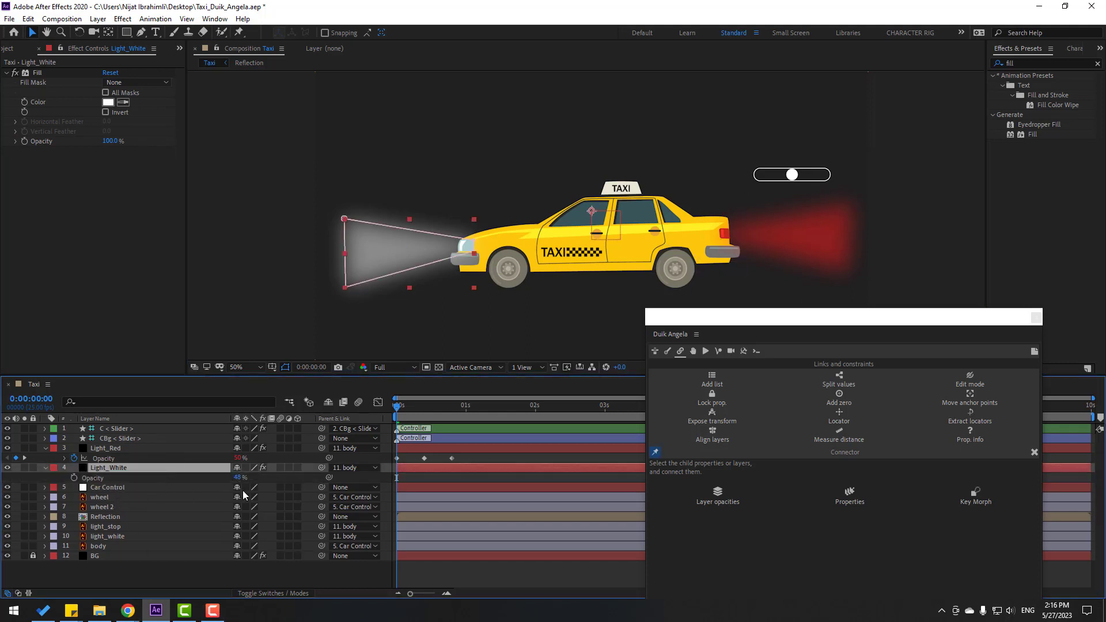
{"action": "left_click_drag", "start_coordinate": [238, 477], "coordinate": [113, 483]}
{"action": "left_click", "coordinate": [74, 478]}
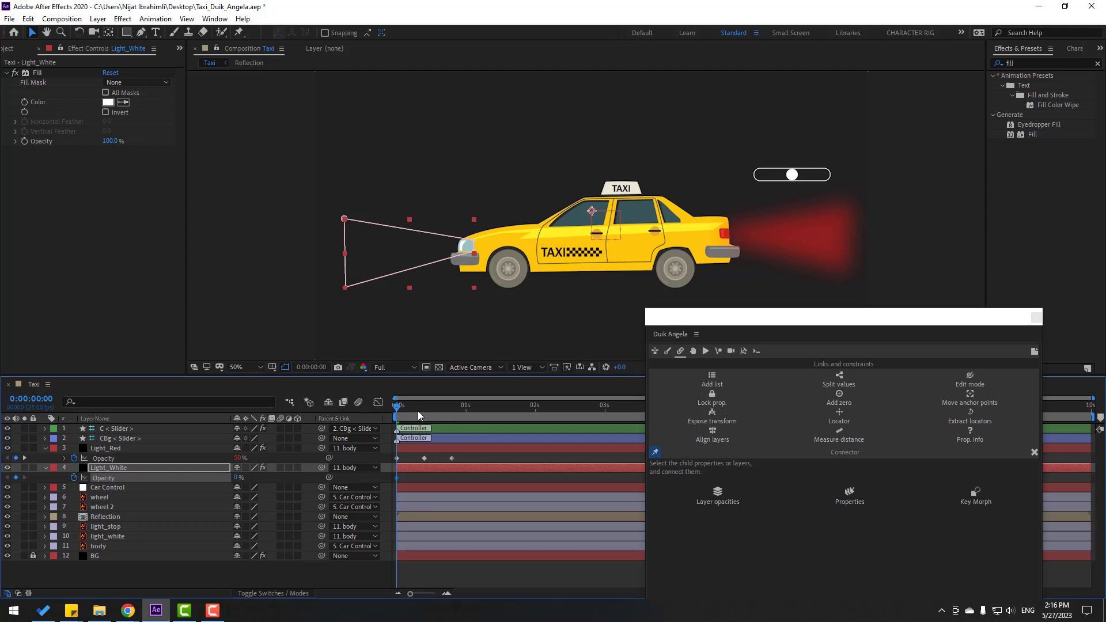
Keyframe Light_White's Opacity at 50% at 0:00:00:10
{"action": "left_click_drag", "start_coordinate": [398, 406], "coordinate": [425, 406]}
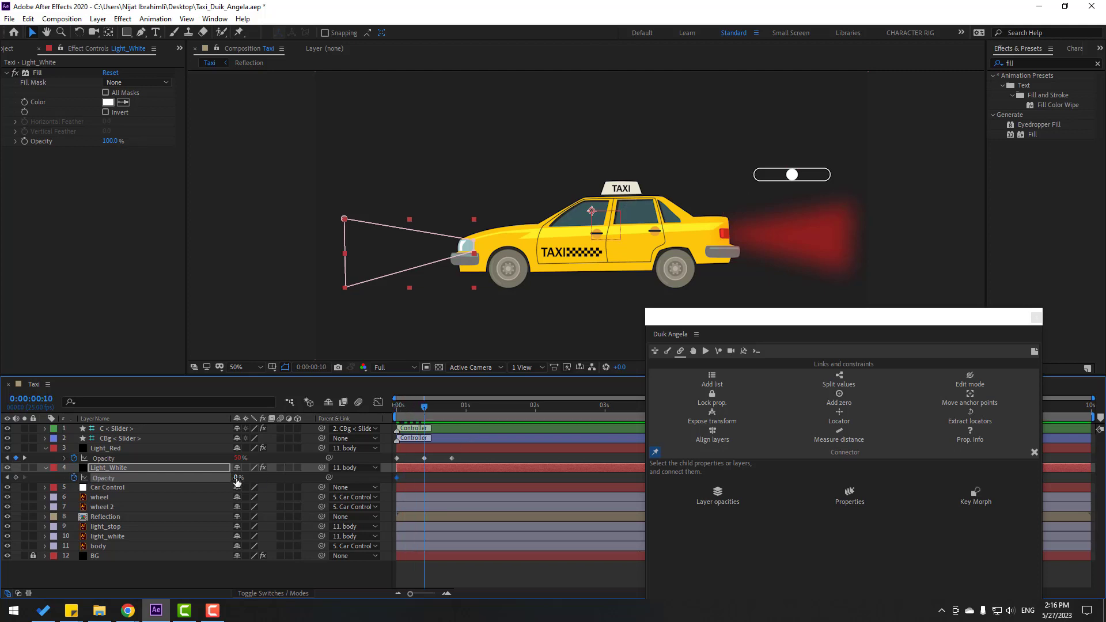
{"action": "type", "text": "50"}
{"action": "key", "text": "Return"}
Copy Light_White's first Opacity keyframe to 0:00:00:20
{"action": "key", "text": "Page_Down"}
{"action": "key", "text": "Page_Down"}
{"action": "key", "text": "Page_Down"}
{"action": "key", "text": "Page_Down"}
{"action": "key", "text": "Page_Down"}
{"action": "key", "text": "Page_Down"}
{"action": "key", "text": "Page_Down"}
{"action": "key", "text": "Page_Down"}
{"action": "key", "text": "Page_Down"}
{"action": "key", "text": "Page_Down"}
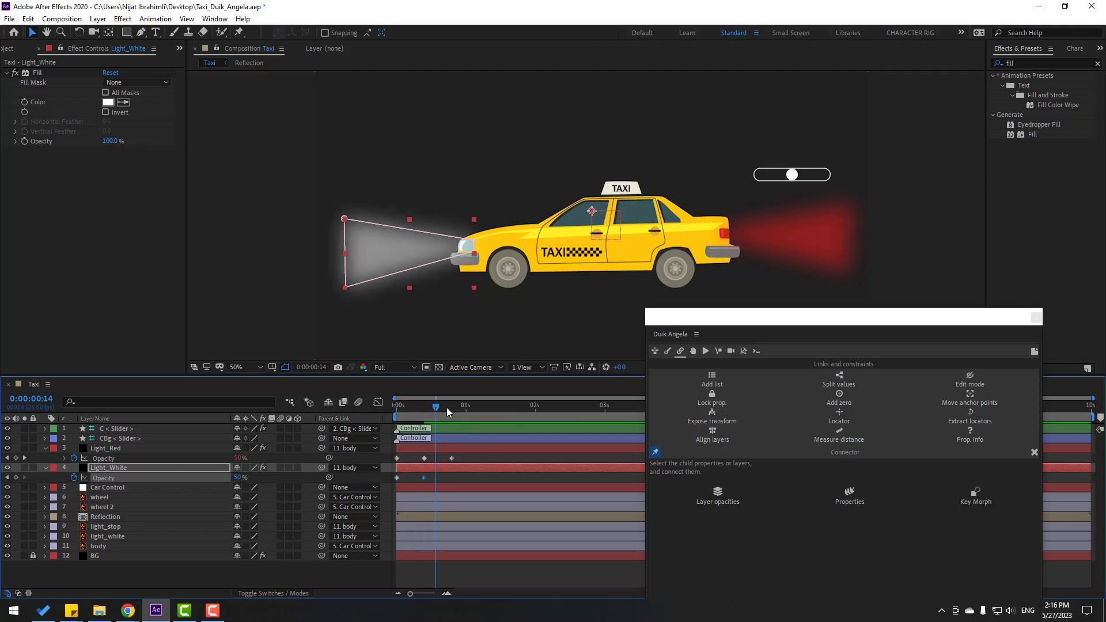
{"action": "left_click", "coordinate": [397, 478]}
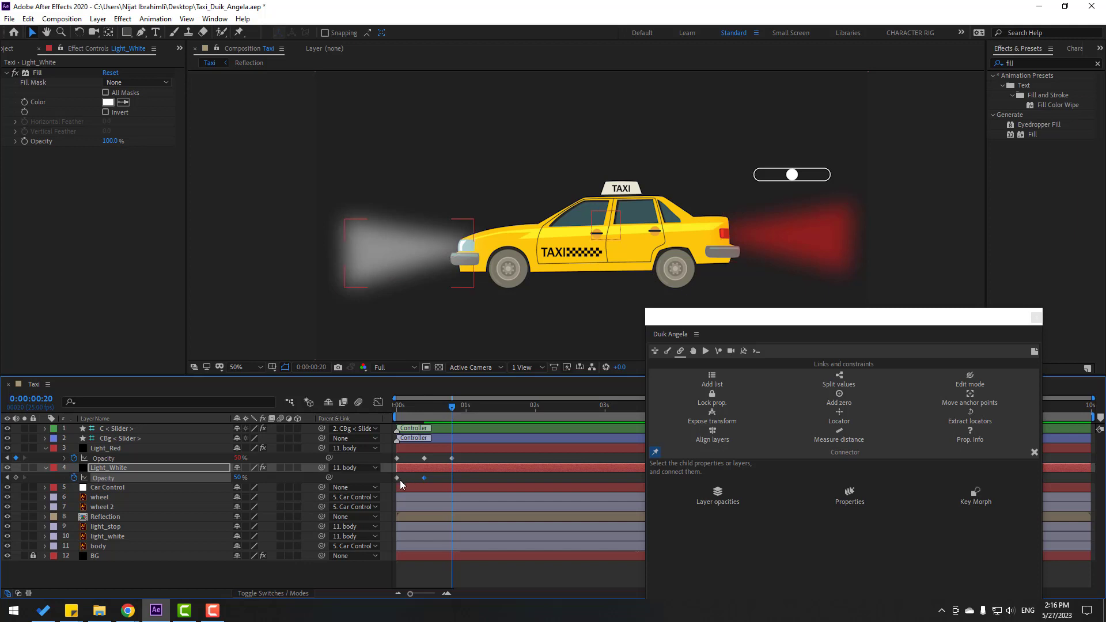
{"action": "key", "text": "ctrl+c"}
{"action": "key", "text": "ctrl+v"}
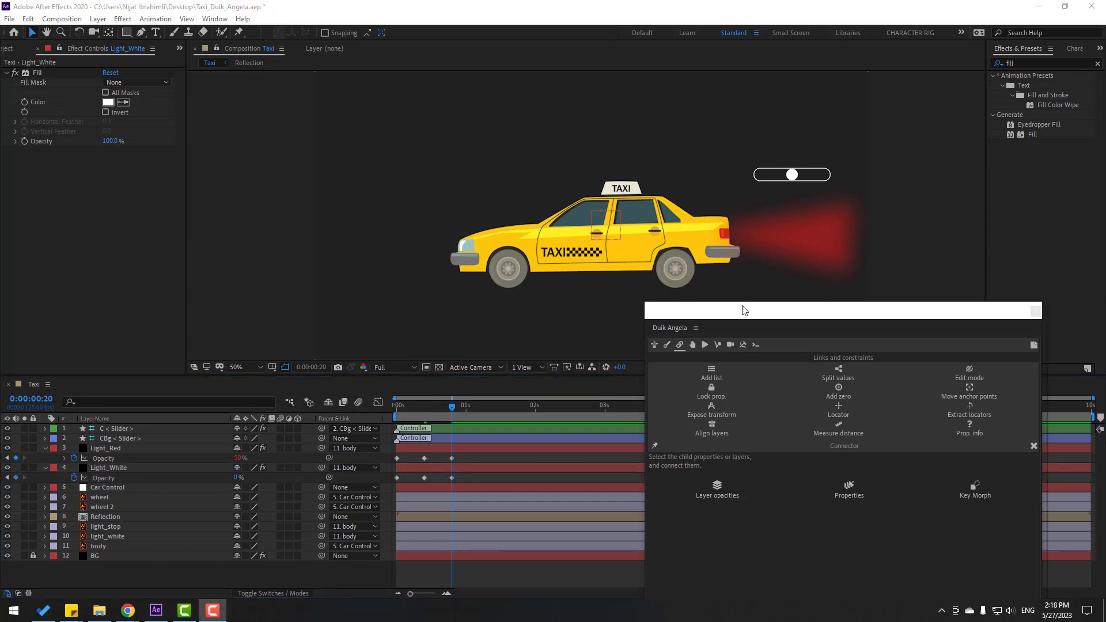
Create a second Duik Connector slider control, moving the Duik window upward first
{"action": "left_click_drag", "start_coordinate": [744, 310], "coordinate": [741, 282]}
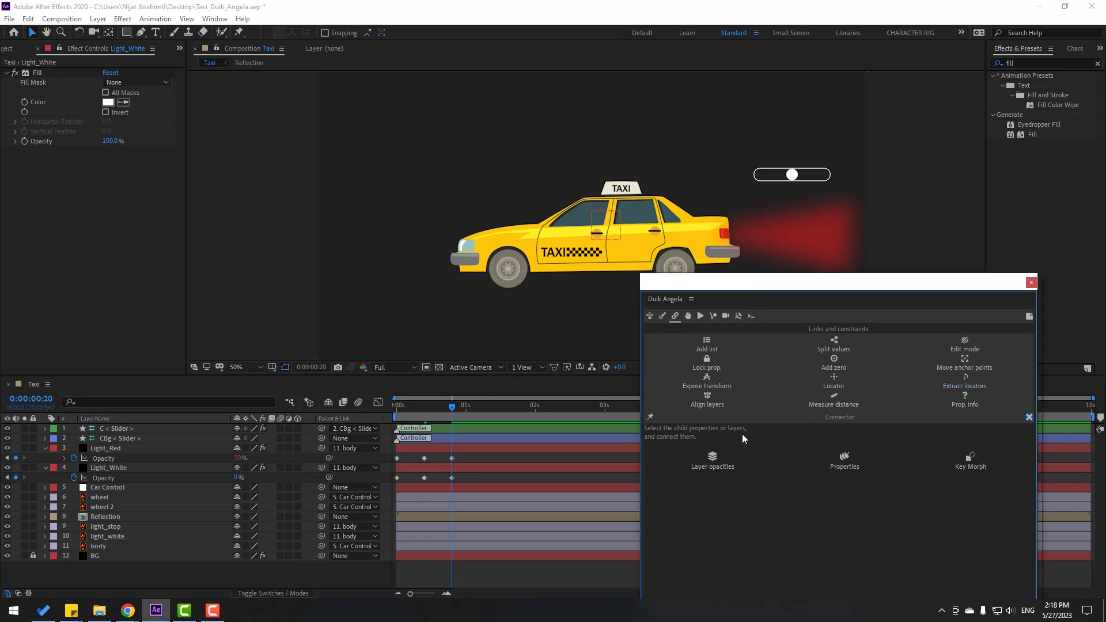
{"action": "left_click", "coordinate": [1029, 417]}
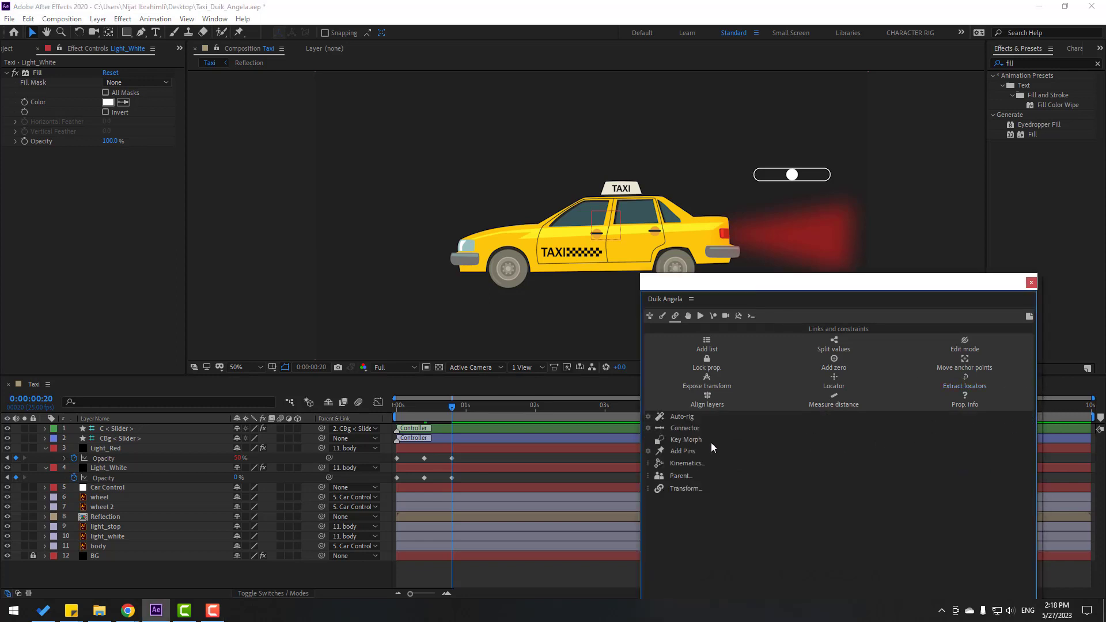
{"action": "left_click", "coordinate": [652, 431]}
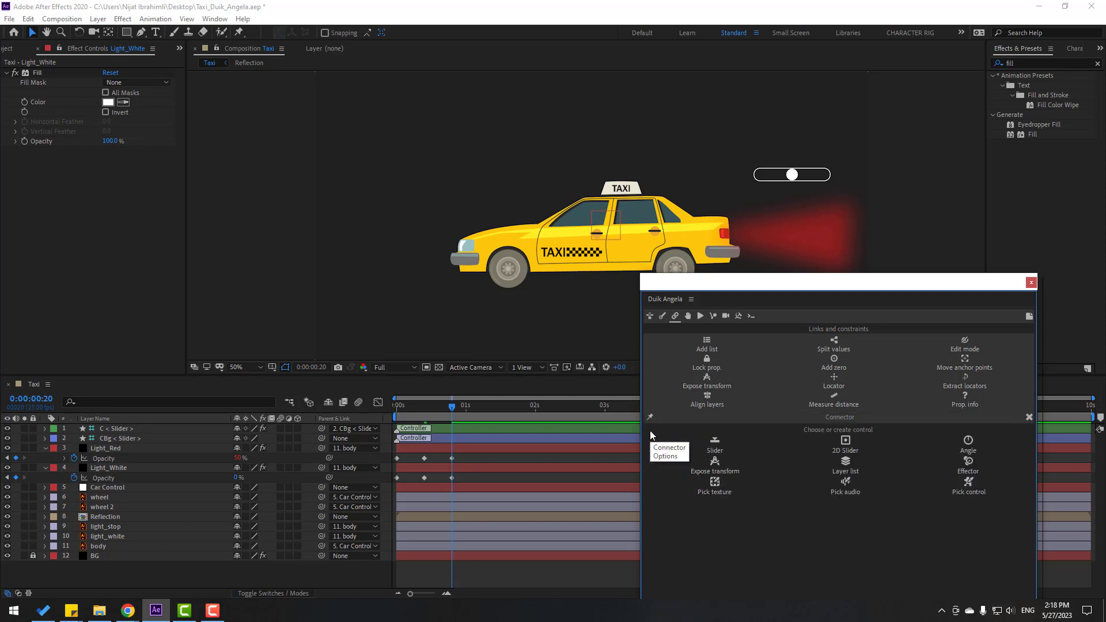
{"action": "left_click", "coordinate": [715, 443]}
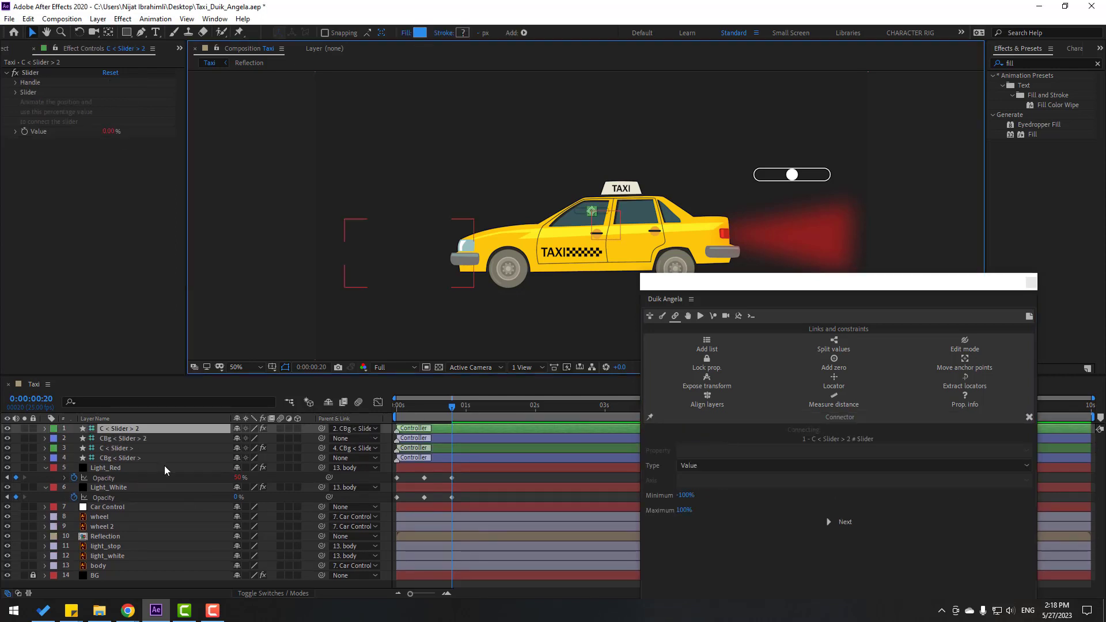
Scale the new slider's background layer to 189% and place it above the white light beam in front of the taxi
{"action": "left_click", "coordinate": [219, 439]}
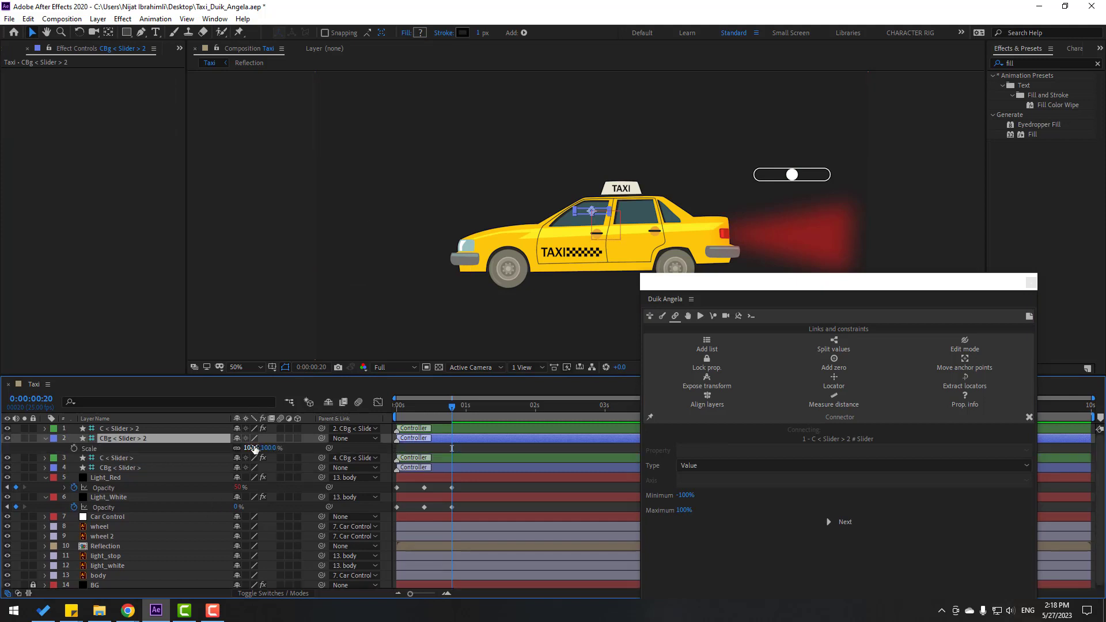
{"action": "key", "text": "s"}
{"action": "left_click_drag", "start_coordinate": [288, 443], "coordinate": [308, 443]}
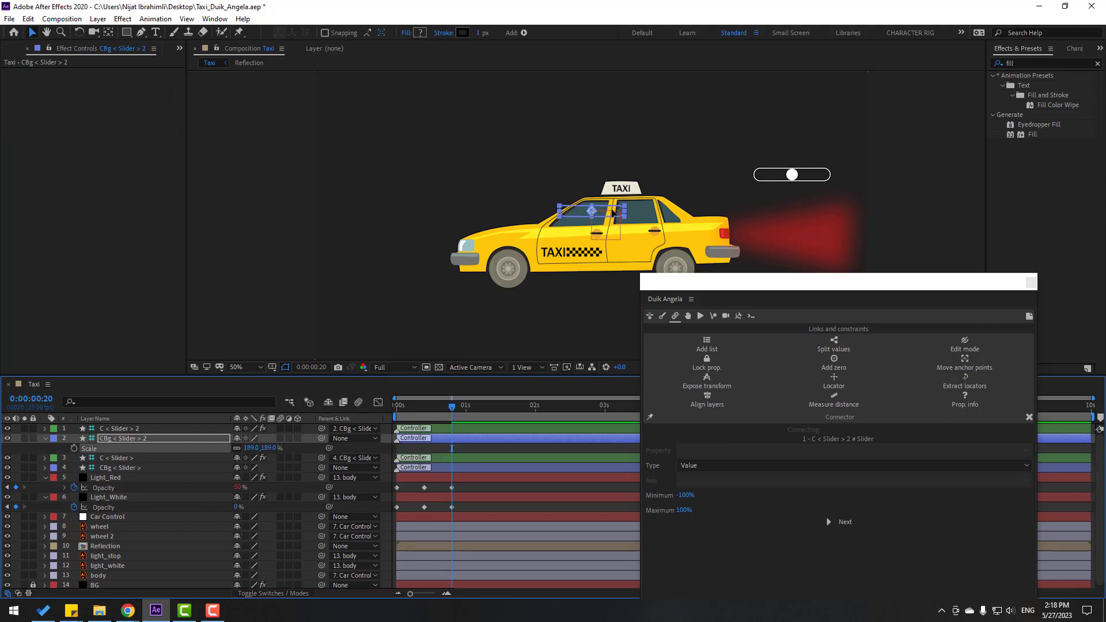
{"action": "left_click_drag", "start_coordinate": [592, 212], "coordinate": [414, 184]}
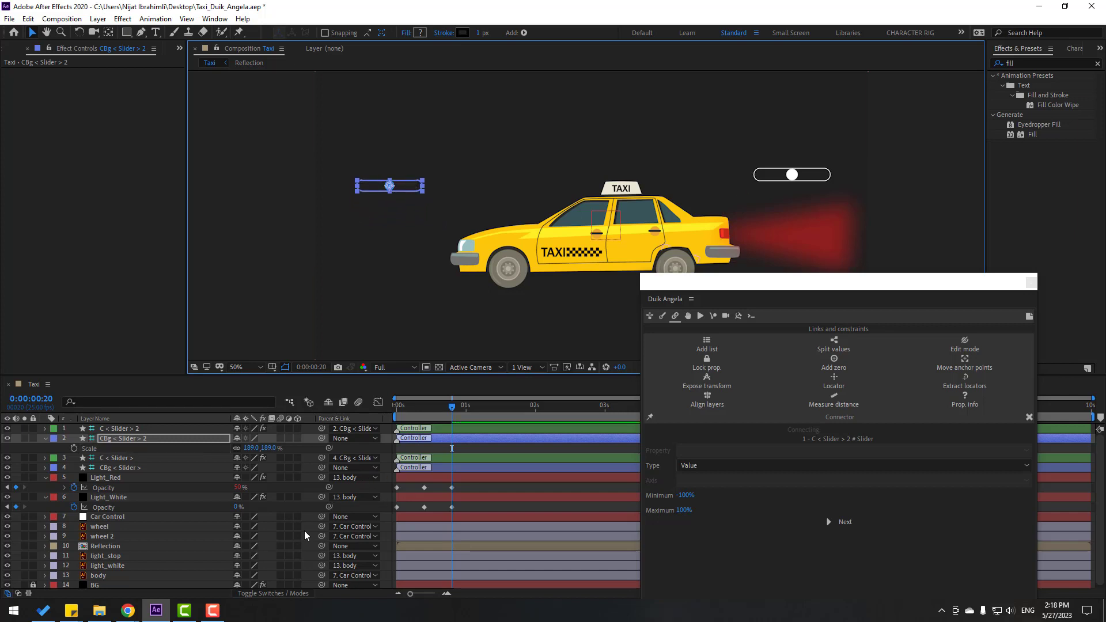
Connect Light_White's keyframed Opacity to the new slider as a property and close the Connector options
{"action": "left_click", "coordinate": [122, 498]}
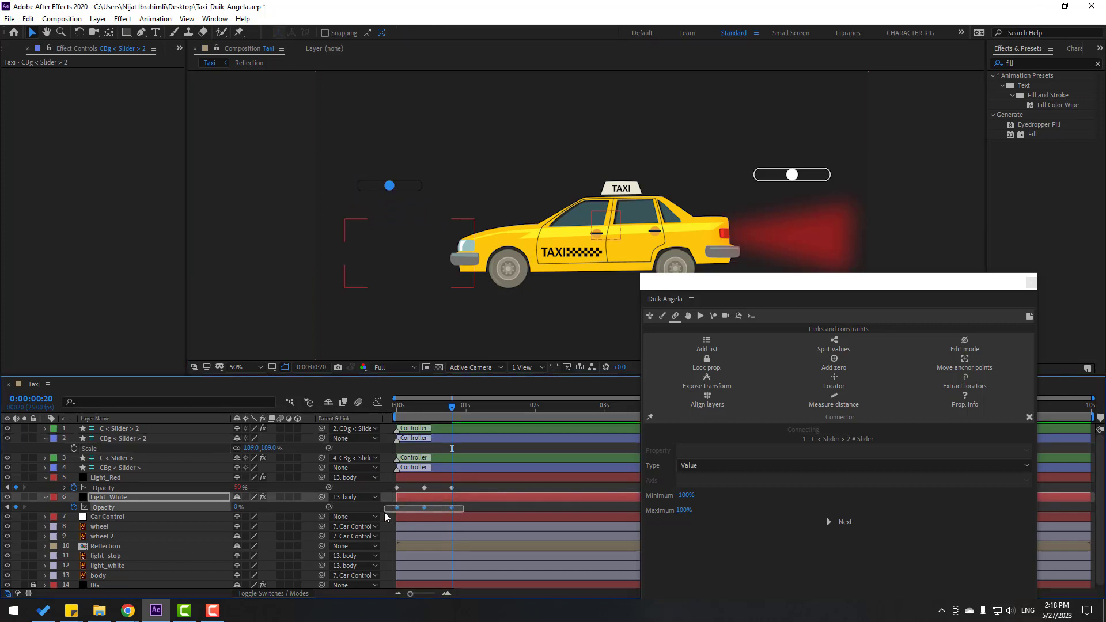
{"action": "left_click", "coordinate": [845, 522]}
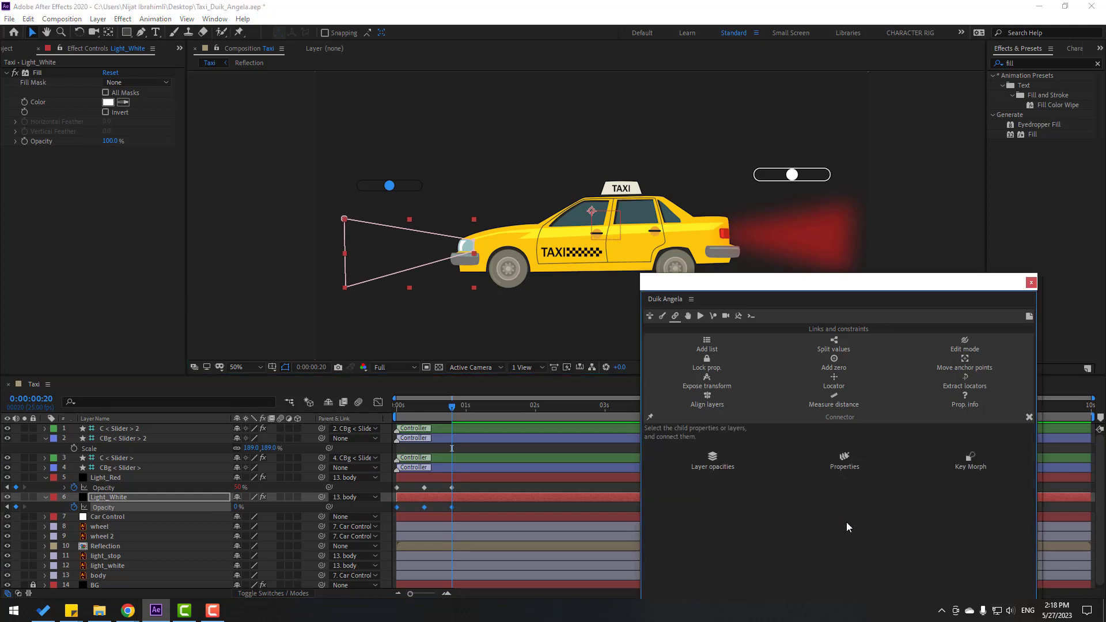
{"action": "left_click", "coordinate": [845, 457]}
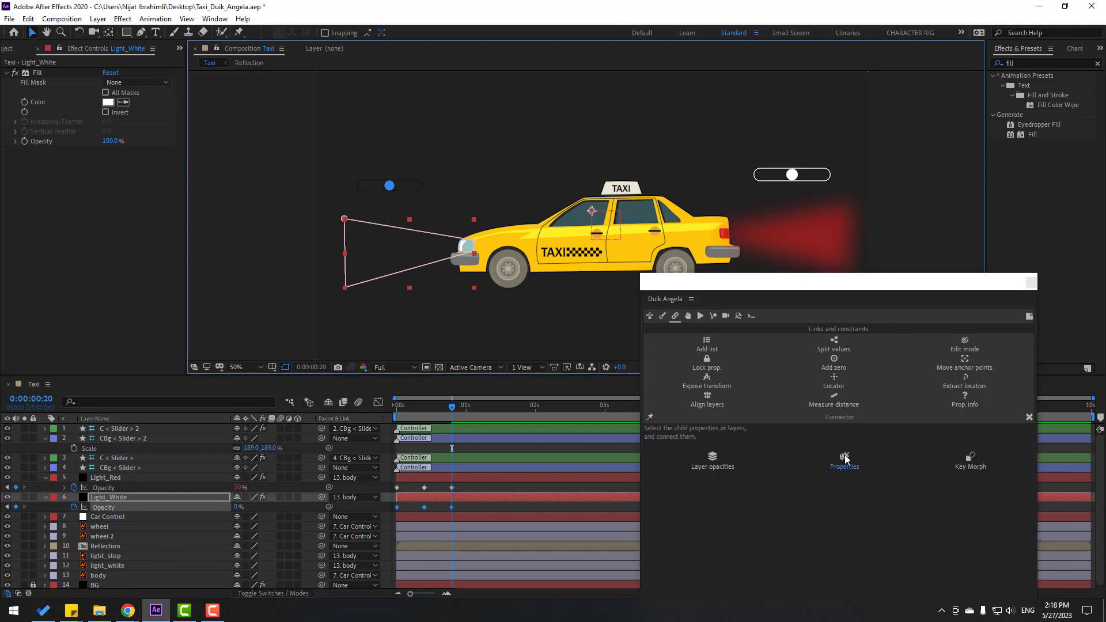
{"action": "left_click", "coordinate": [1029, 417]}
Test the new slider handle's control over the white light beam
{"action": "left_click", "coordinate": [142, 440], "text": "ctrl"}
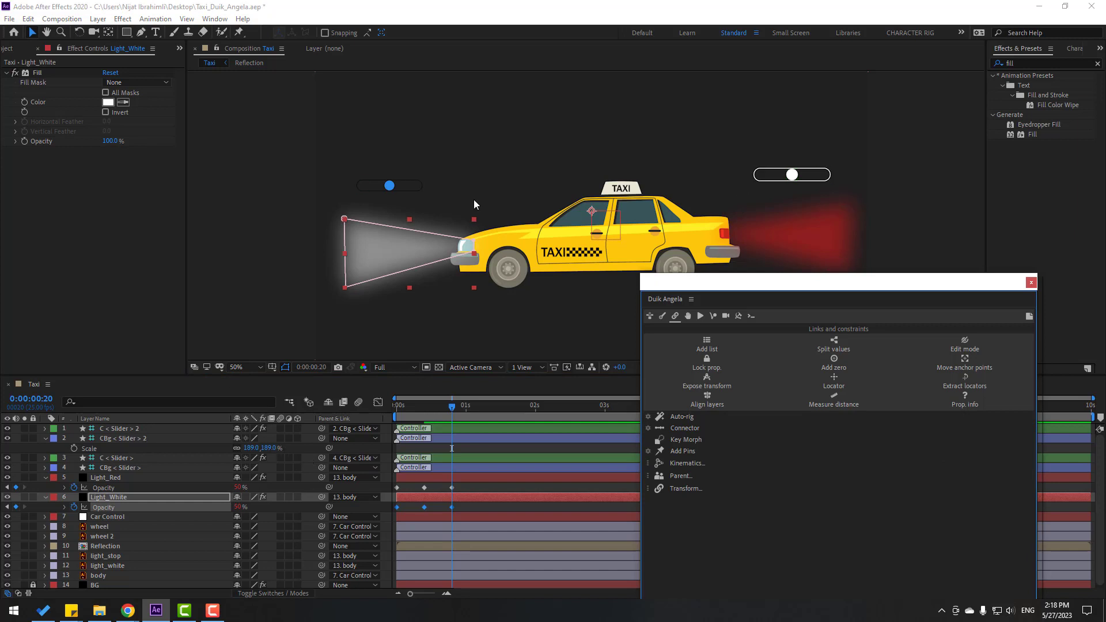
{"action": "left_click", "coordinate": [397, 189]}
{"action": "mouse_move", "coordinate": [390, 186]}
{"action": "left_mouse_down"}
{"action": "mouse_move", "coordinate": [363, 185]}
{"action": "mouse_move", "coordinate": [402, 184]}
{"action": "mouse_move", "coordinate": [375, 187]}
{"action": "left_mouse_up"}
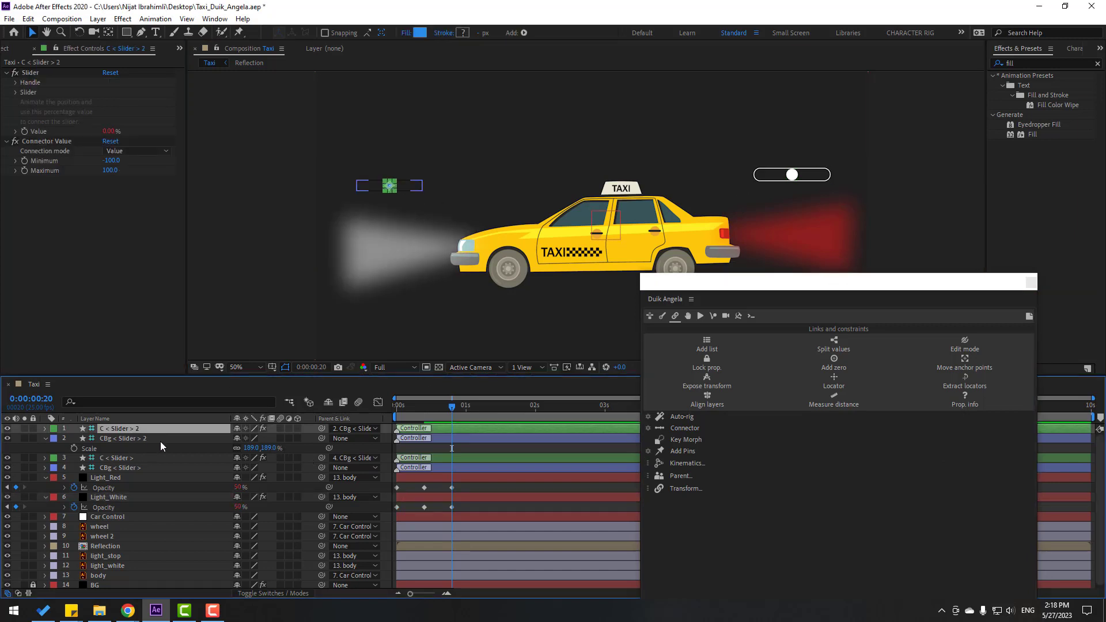
Set the handle color of the C < Slider > 2 control to white
{"action": "left_click", "coordinate": [16, 83]}
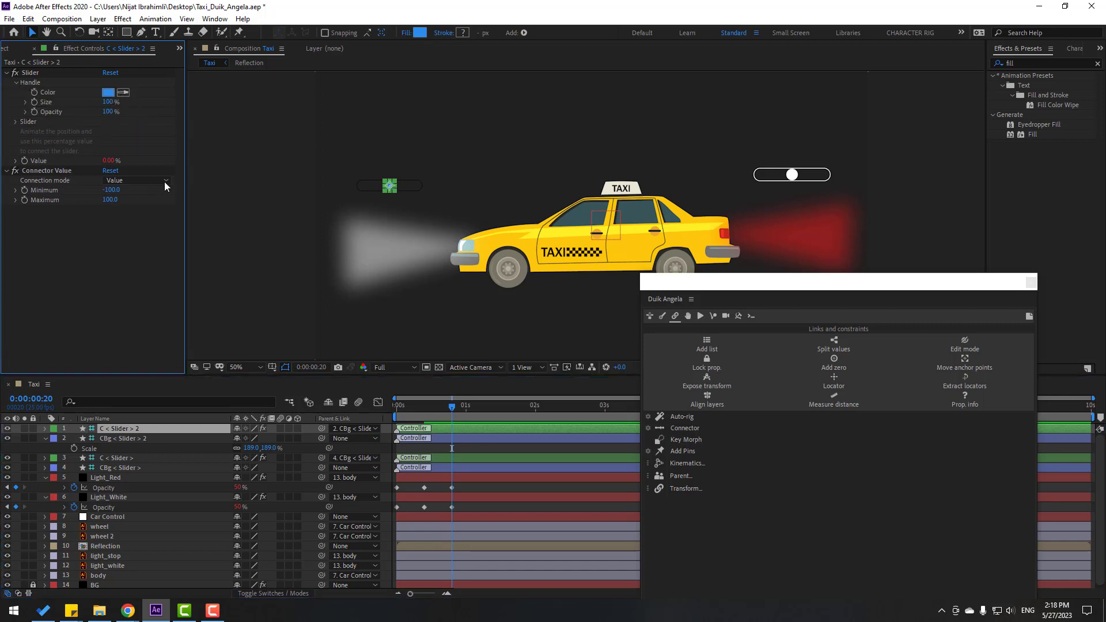
{"action": "left_click", "coordinate": [108, 93]}
{"action": "left_click", "coordinate": [419, 458]}
{"action": "left_click", "coordinate": [667, 452]}
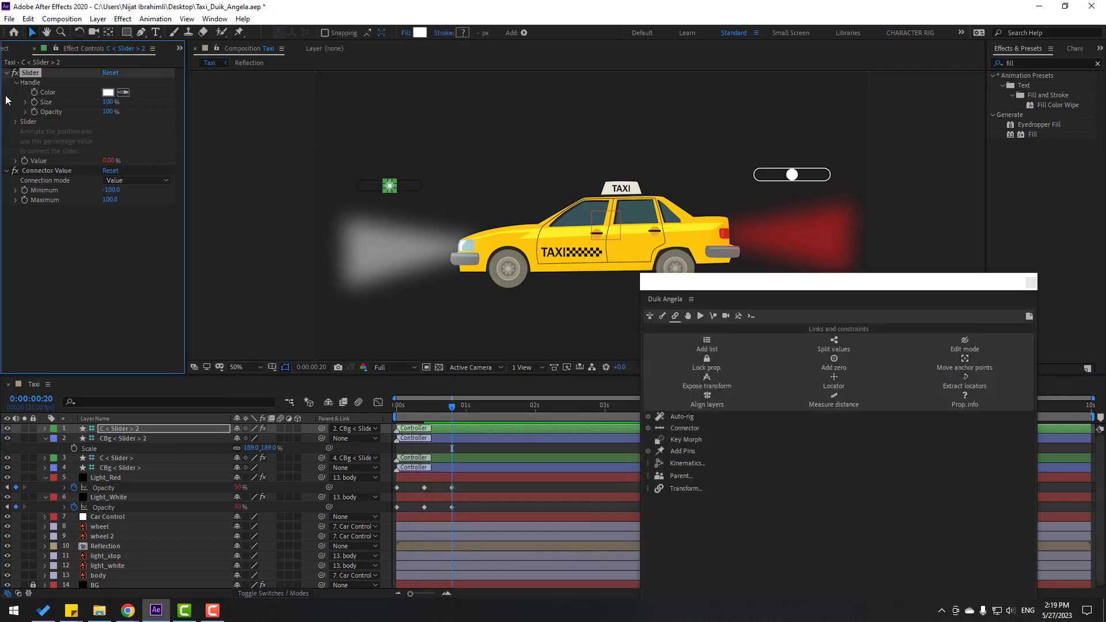
Set the slider outline color of C < Slider > 2 to white and collapse the expanded layer properties
{"action": "left_click", "coordinate": [16, 123]}
{"action": "left_click", "coordinate": [110, 132]}
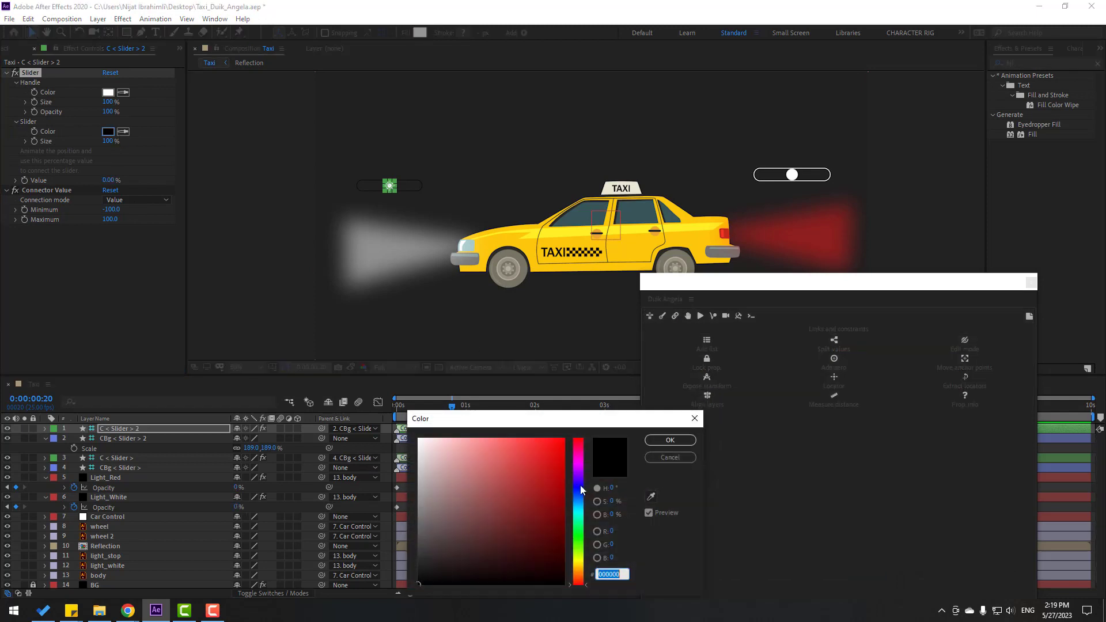
{"action": "left_click", "coordinate": [418, 437]}
{"action": "left_click", "coordinate": [669, 443]}
{"action": "left_click", "coordinate": [483, 447]}
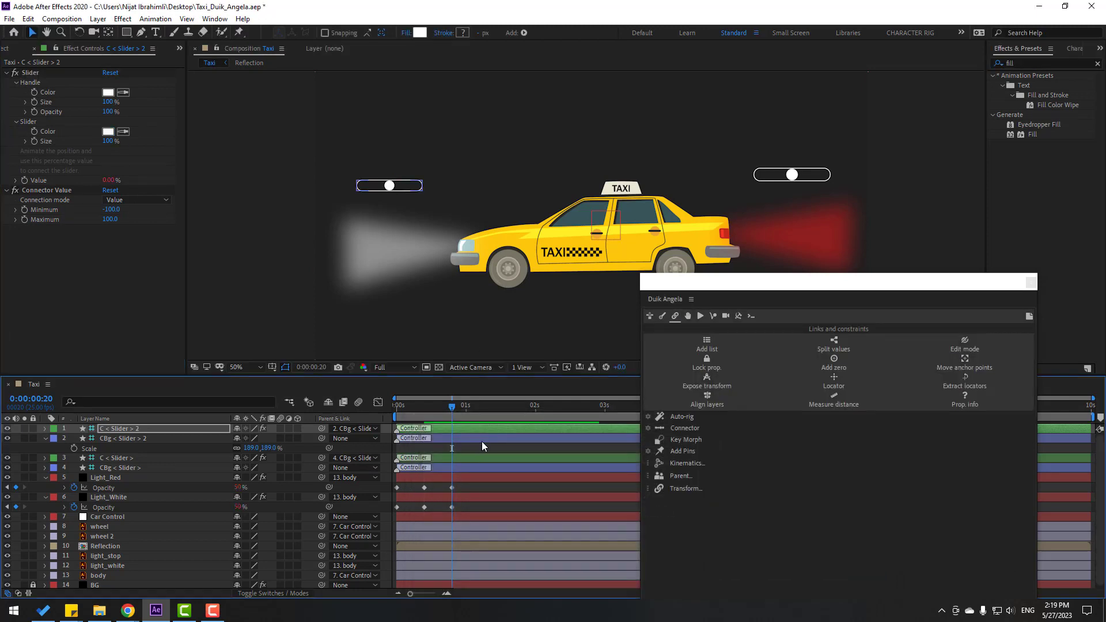
{"action": "left_click", "coordinate": [43, 438]}
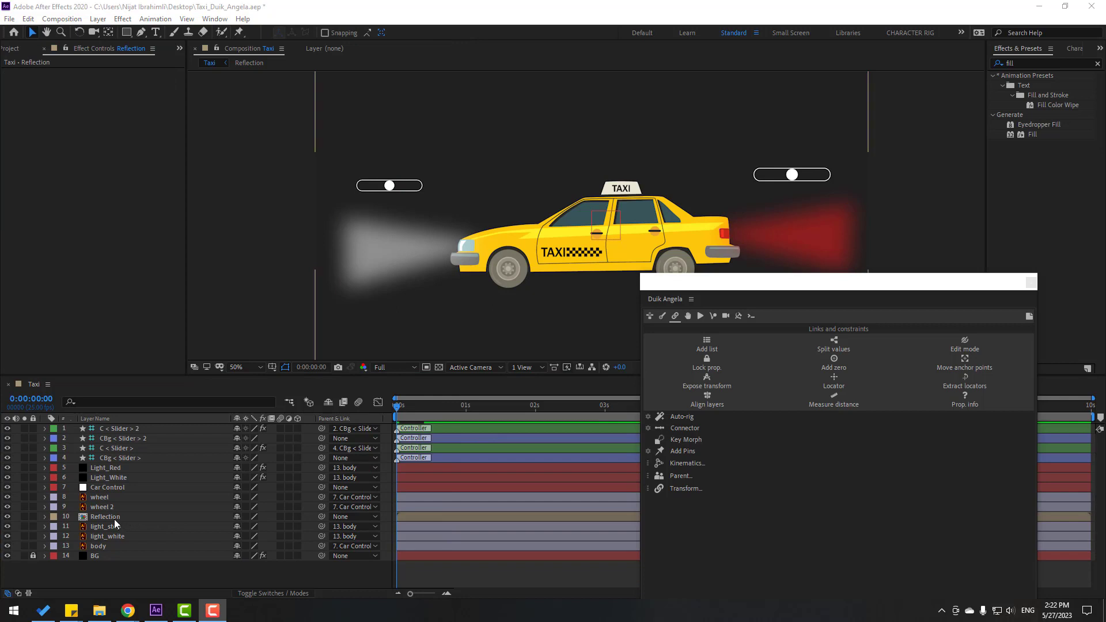
Copy the Glass 2, reflection and Glass layers from the Reflection composition into the Taxi composition, directly above body
{"action": "double_click", "coordinate": [115, 523]}
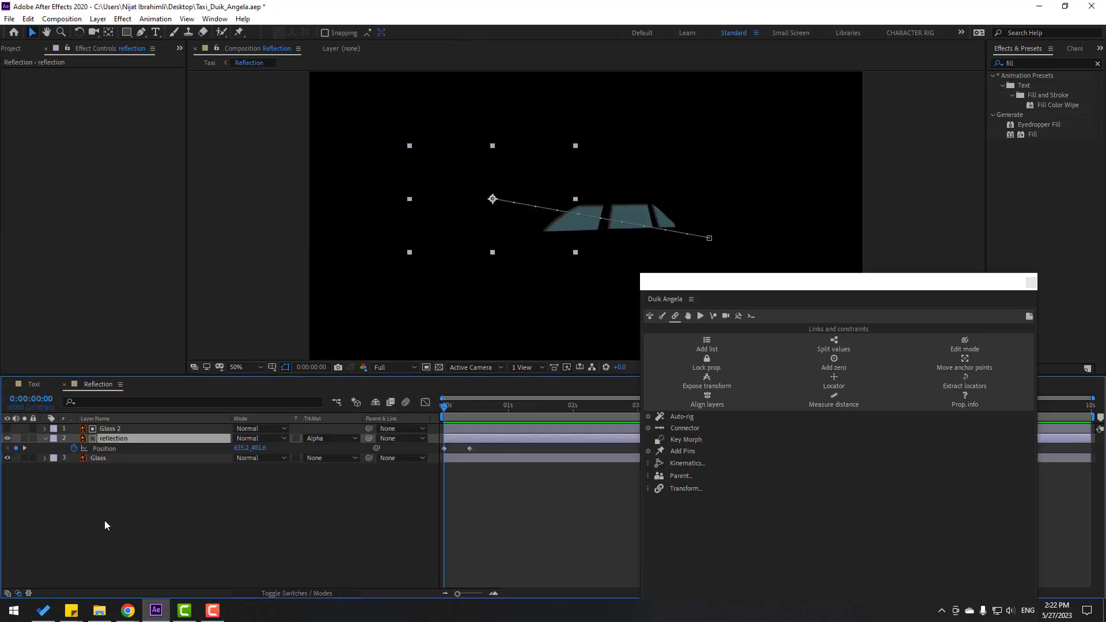
{"action": "left_click", "coordinate": [40, 454]}
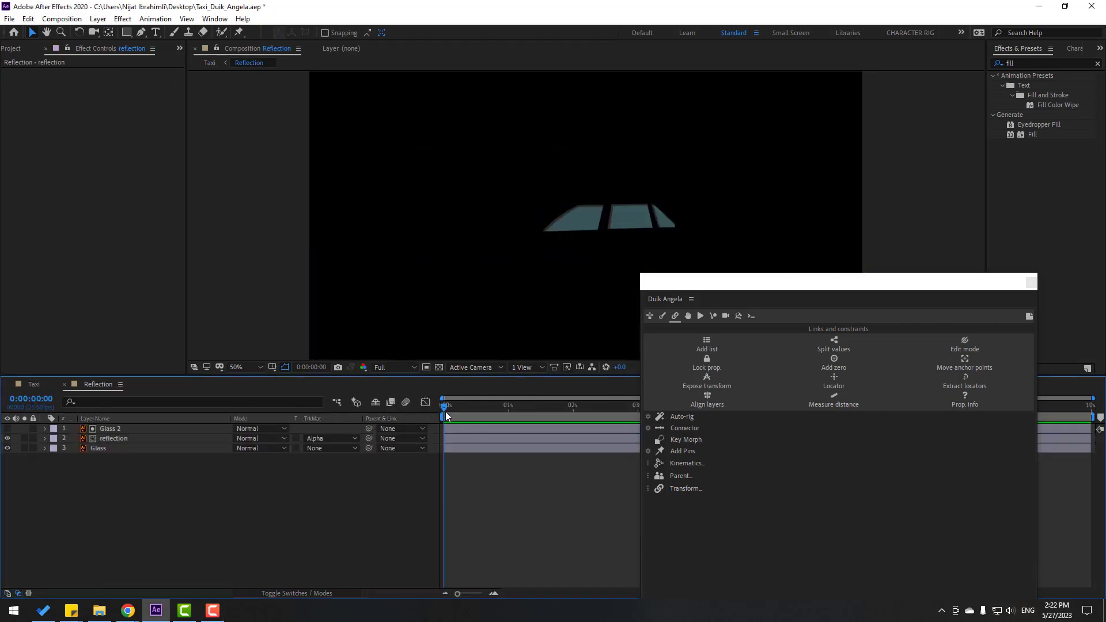
{"action": "mouse_move", "coordinate": [445, 411]}
{"action": "left_mouse_down"}
{"action": "mouse_move", "coordinate": [470, 411]}
{"action": "mouse_move", "coordinate": [446, 411]}
{"action": "left_mouse_up"}
{"action": "left_click_drag", "start_coordinate": [84, 491], "coordinate": [112, 425]}
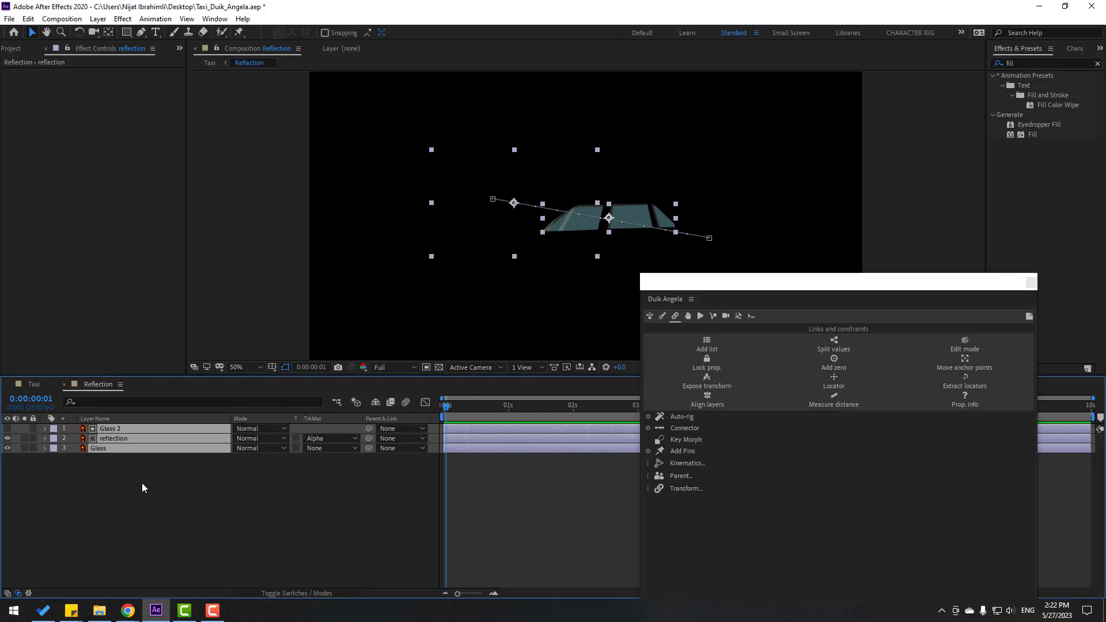
{"action": "left_click", "coordinate": [34, 384]}
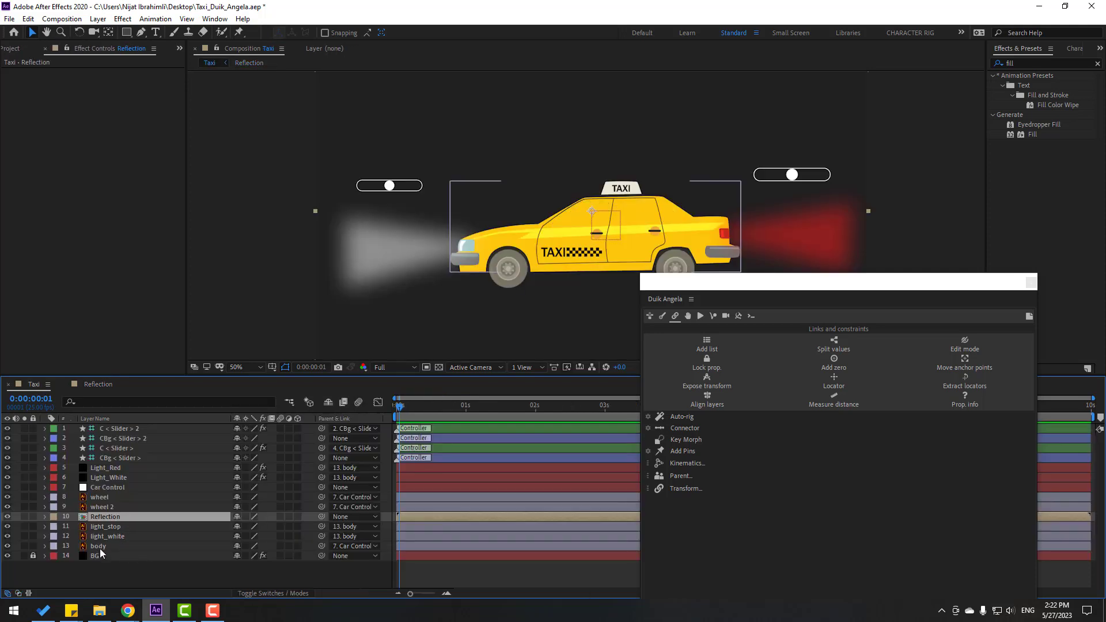
{"action": "left_click", "coordinate": [99, 547]}
{"action": "key", "text": "ctrl+v"}
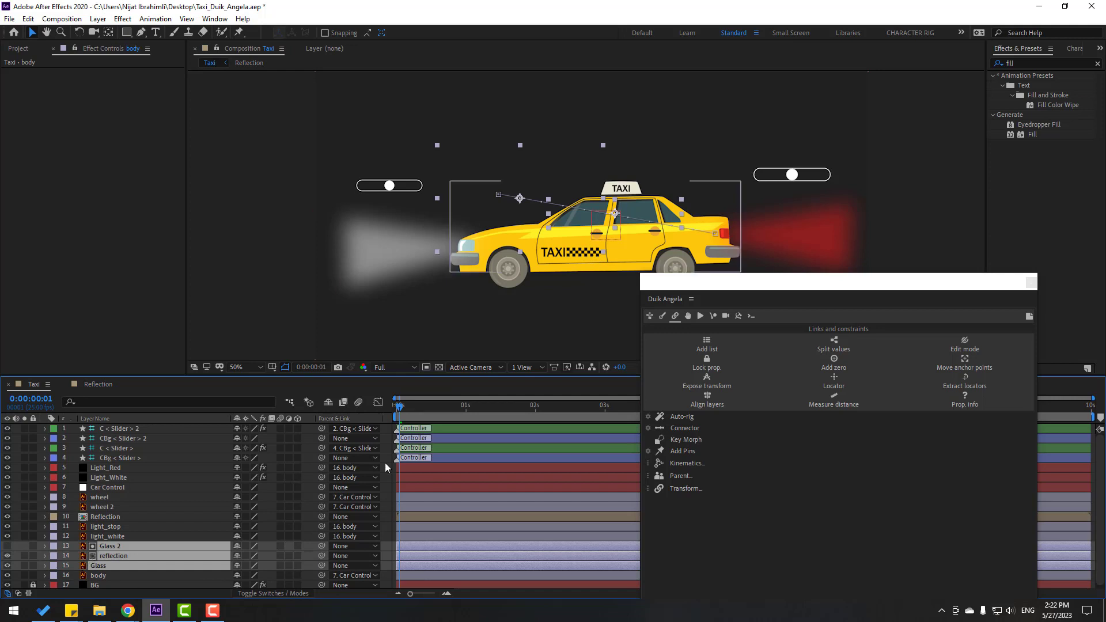
Parent the pasted Glass 2, reflection and Glass layers to the body layer
{"action": "left_click", "coordinate": [408, 413]}
{"action": "mouse_move", "coordinate": [408, 415]}
{"action": "left_mouse_down"}
{"action": "mouse_move", "coordinate": [425, 414]}
{"action": "mouse_move", "coordinate": [399, 412]}
{"action": "left_mouse_up"}
{"action": "scroll", "coordinate": [314, 554], "scroll_direction": "down", "scroll_amount": 1}
{"action": "left_click_drag", "start_coordinate": [321, 544], "coordinate": [98, 573]}
With the reflection layer's Position keyframes shown at the composition's start, create a third Duik Connector slider control
{"action": "left_click", "coordinate": [118, 553]}
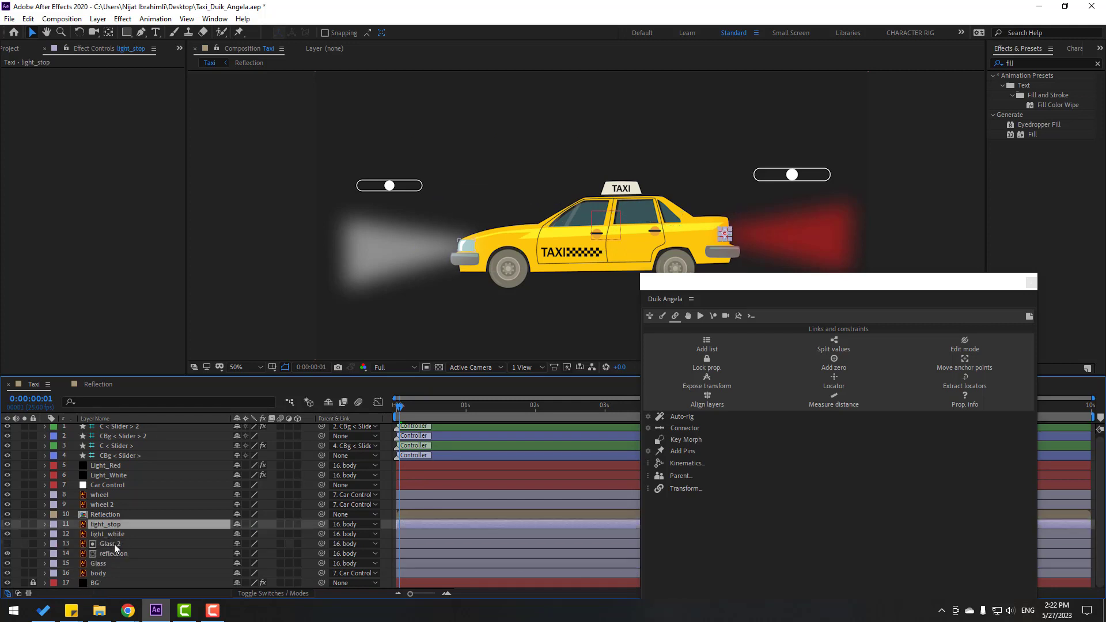
{"action": "key", "text": "p"}
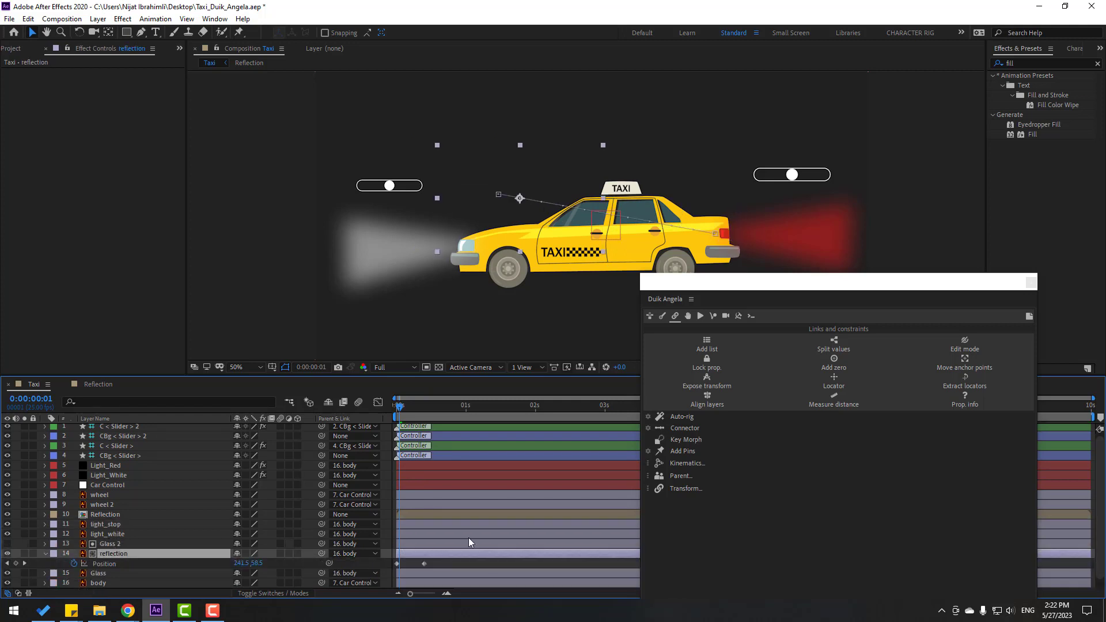
{"action": "left_click_drag", "start_coordinate": [413, 410], "coordinate": [390, 407]}
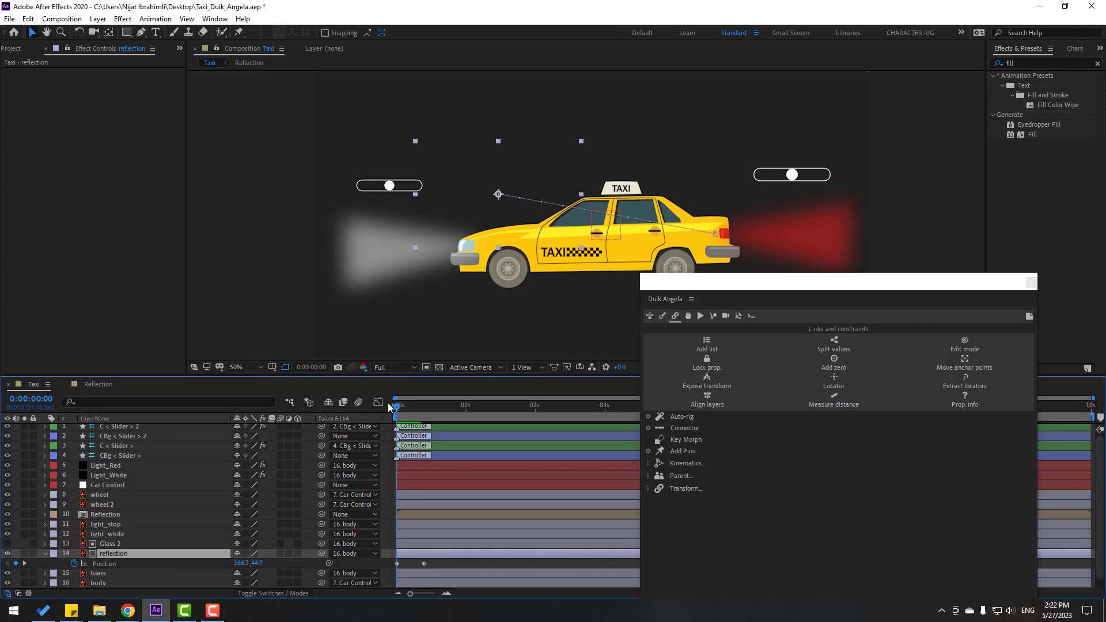
{"action": "left_click", "coordinate": [691, 433]}
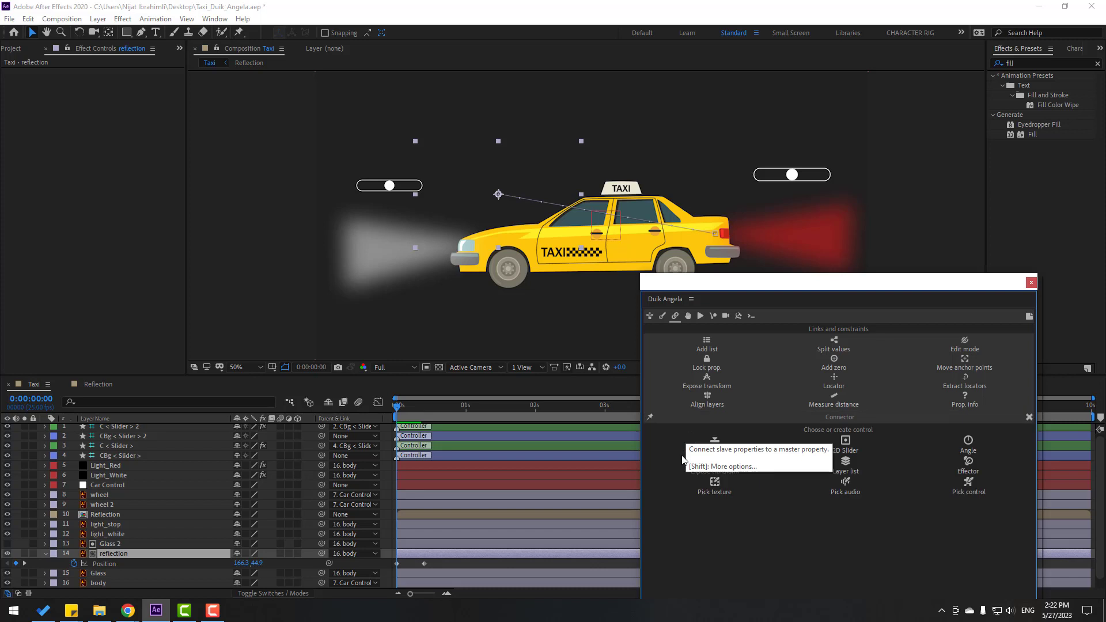
{"action": "left_click", "coordinate": [716, 446]}
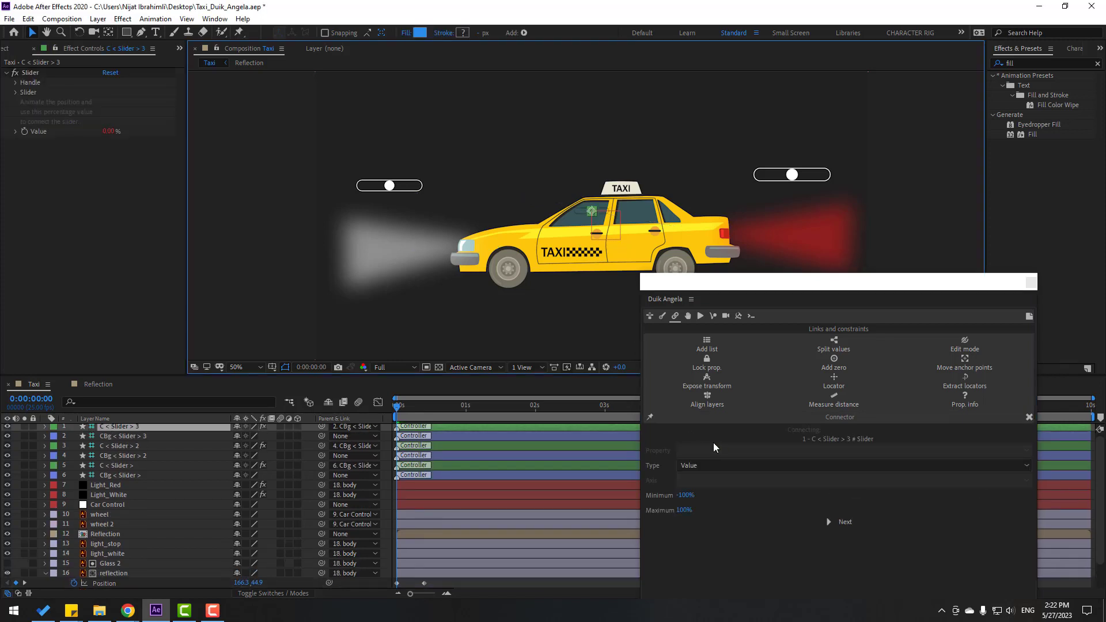
Connect the reflection layer's two Position keyframes to the new slider as a property
{"action": "left_click", "coordinate": [113, 576]}
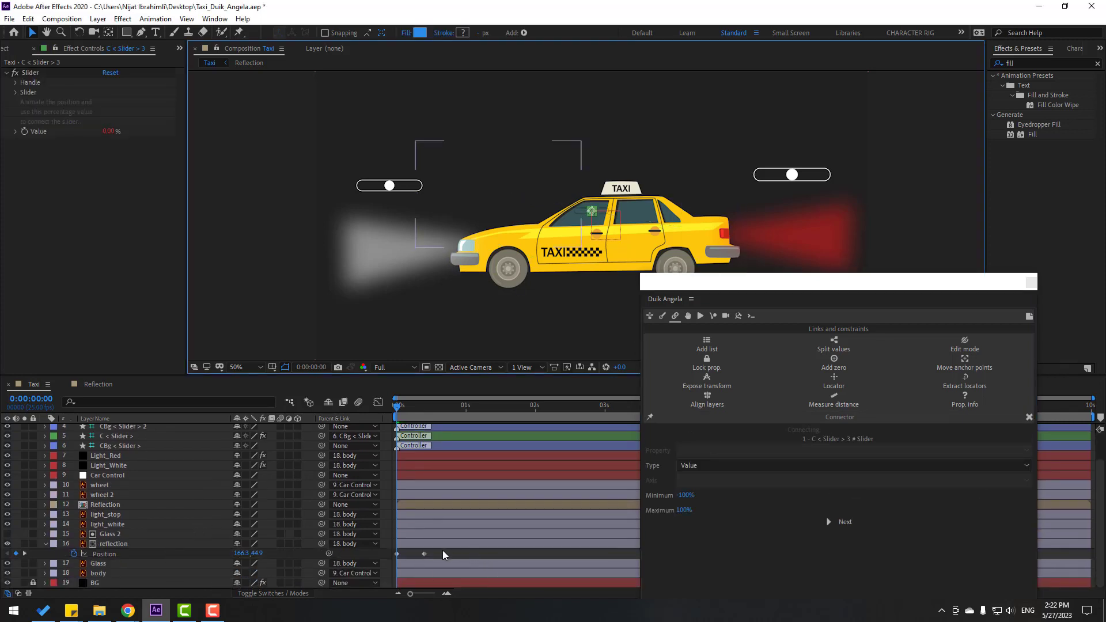
{"action": "scroll", "coordinate": [231, 548], "scroll_direction": "down", "scroll_amount": 2}
{"action": "left_click", "coordinate": [845, 522]}
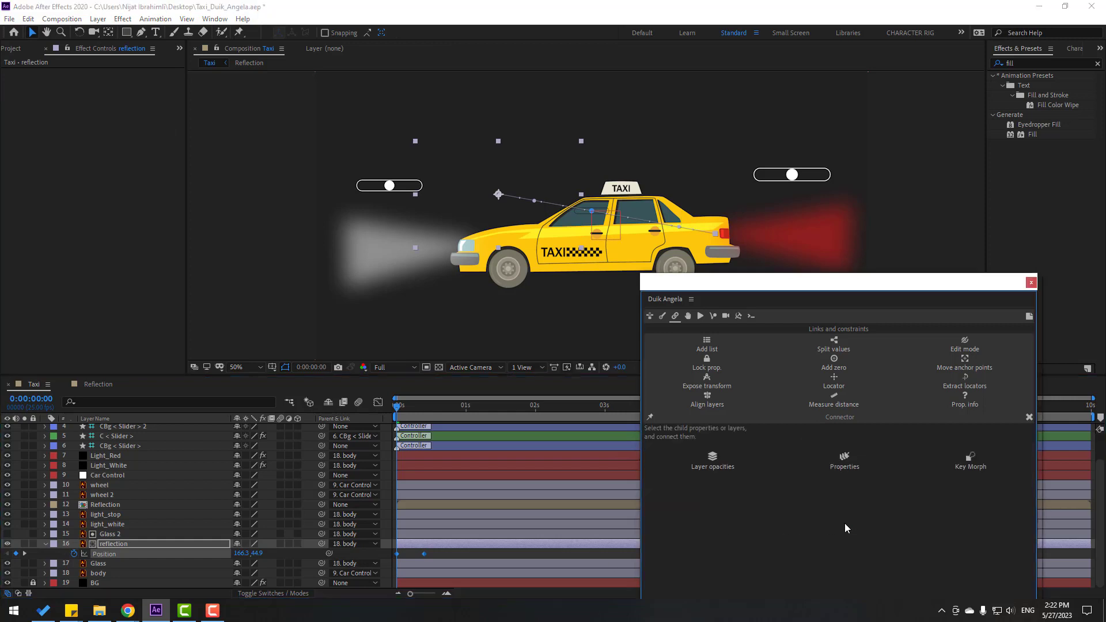
{"action": "left_click", "coordinate": [846, 461]}
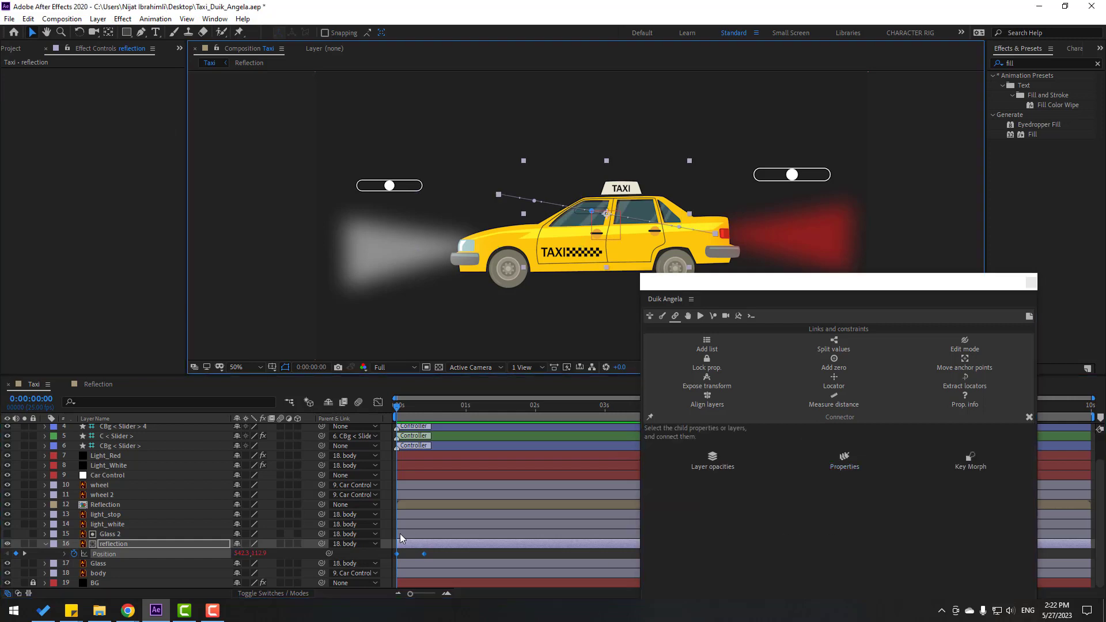
Test the C < Slider > 3 handle's control over the window reflection in a close-up view
{"action": "scroll", "coordinate": [426, 514], "scroll_direction": "up", "scroll_amount": 2}
{"action": "left_click", "coordinate": [120, 439]}
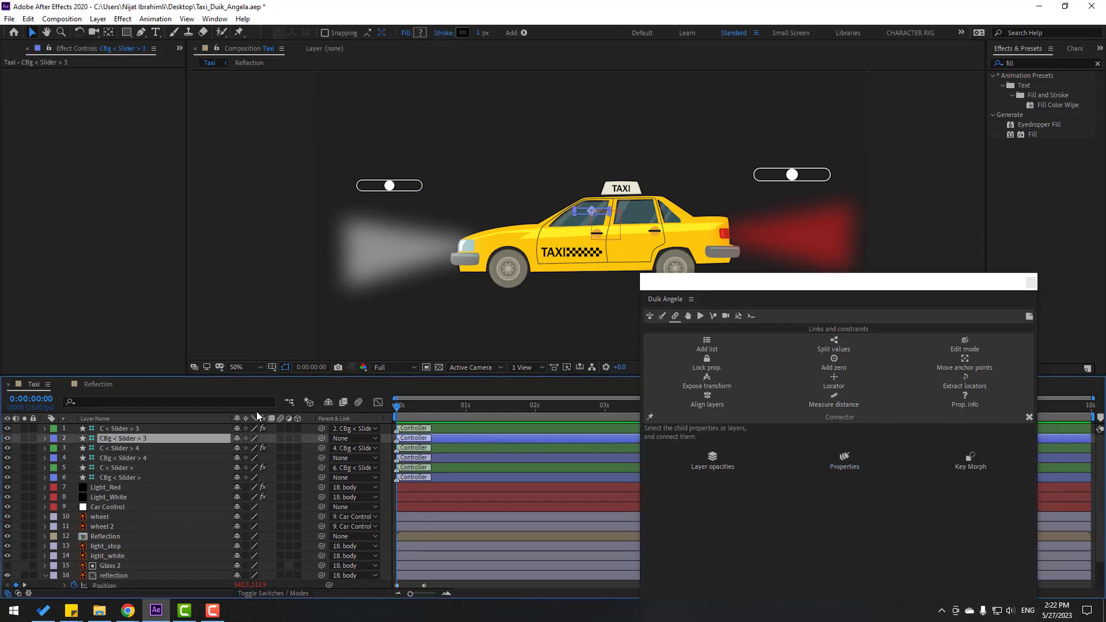
{"action": "left_click", "coordinate": [168, 429]}
{"action": "scroll", "coordinate": [586, 216], "scroll_direction": "up", "scroll_amount": 4}
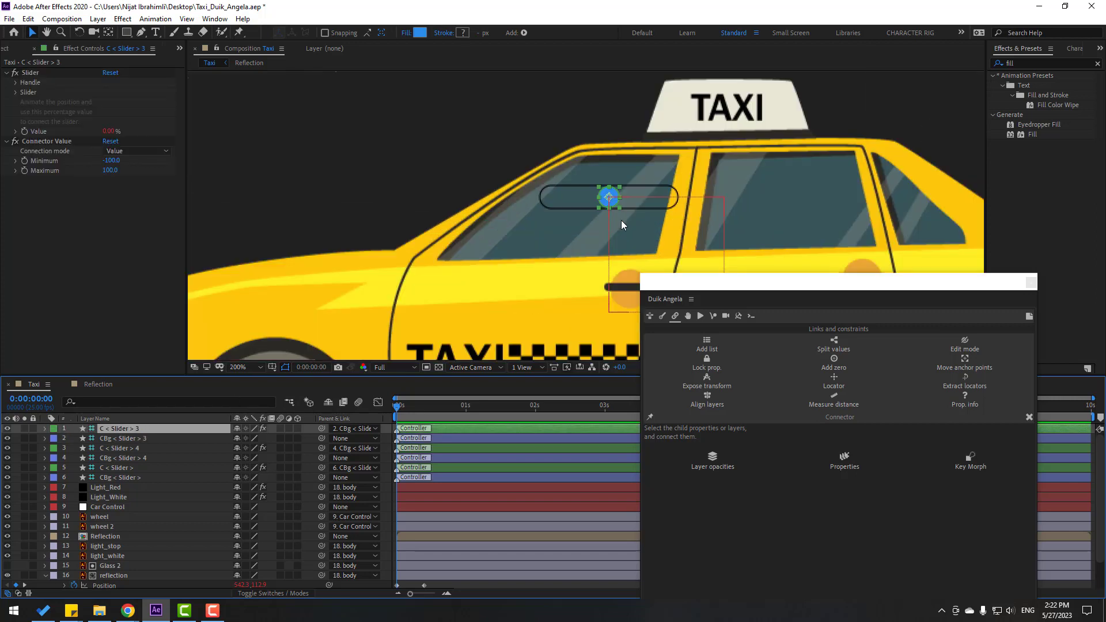
{"action": "left_click_drag", "start_coordinate": [615, 197], "coordinate": [592, 201]}
{"action": "scroll", "coordinate": [492, 239], "scroll_direction": "down", "scroll_amount": 4}
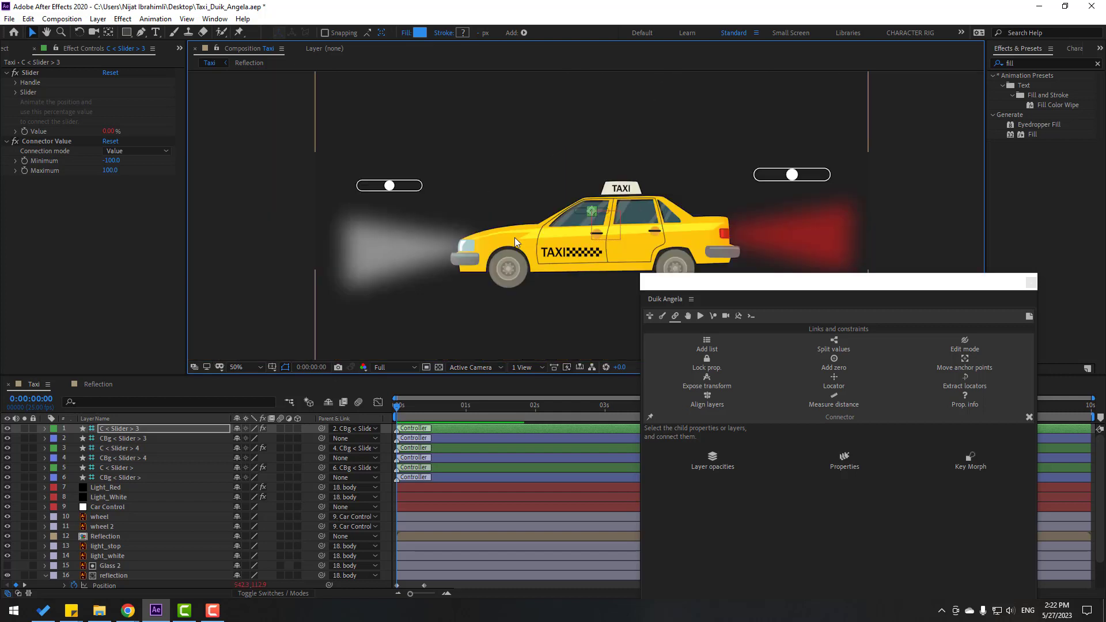
Scale the CBg < Slider > 3 background to 177% and place the slider above the taxi's roof sign
{"action": "left_click", "coordinate": [138, 439]}
{"action": "key", "text": "s"}
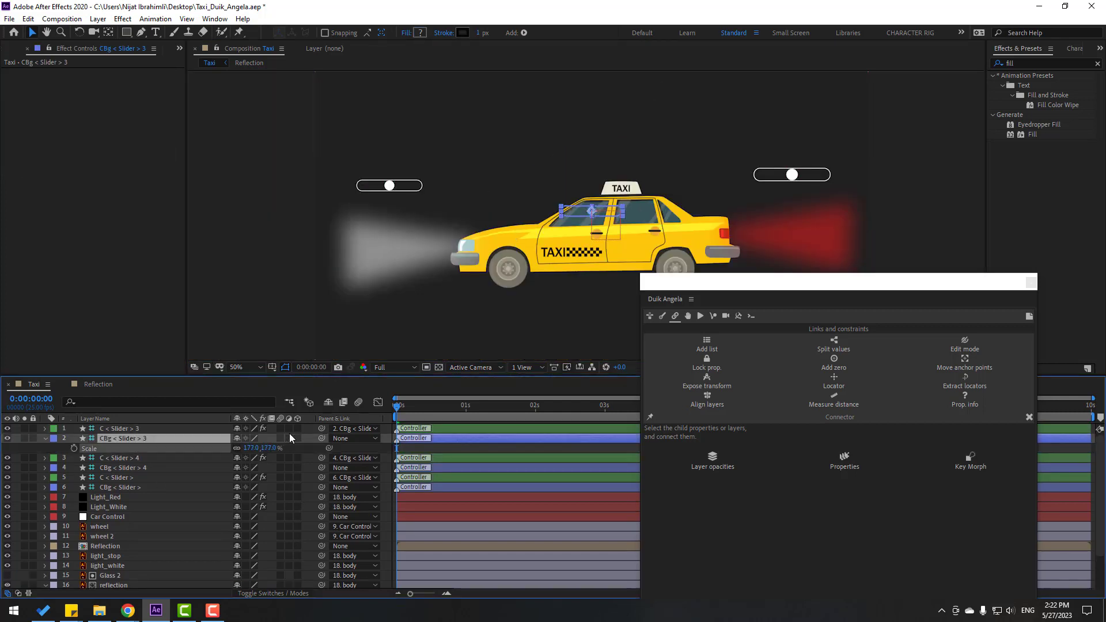
{"action": "left_click_drag", "start_coordinate": [601, 215], "coordinate": [606, 163]}
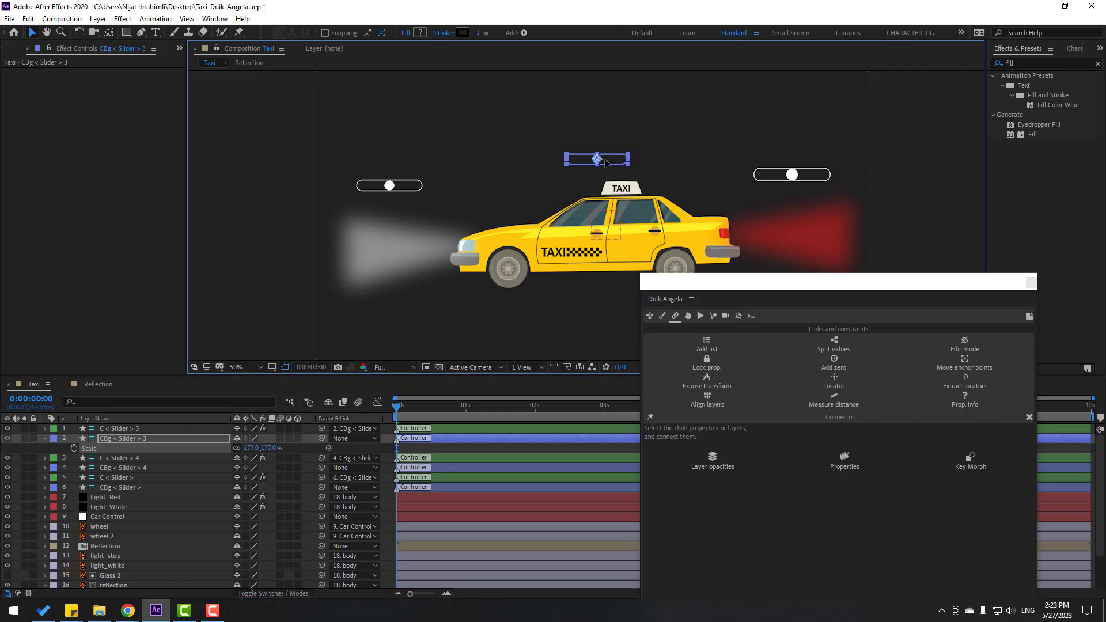
Set both the handle colour and the slider outline colour of C < Slider > 3 to white (FFFFFF)
{"action": "left_click", "coordinate": [44, 438]}
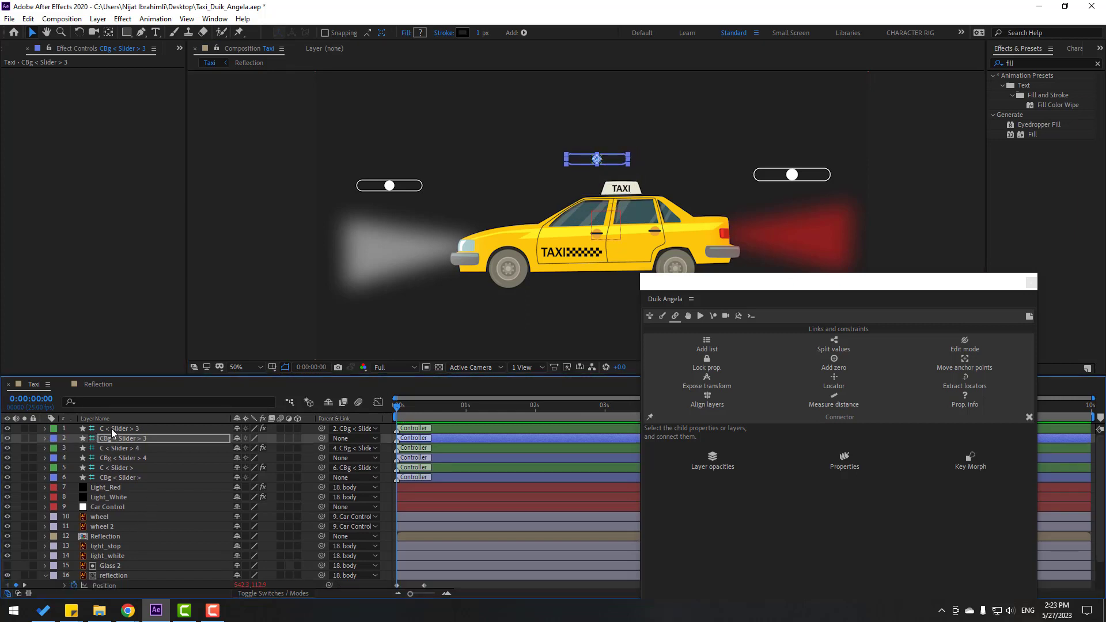
{"action": "left_click", "coordinate": [57, 429]}
{"action": "left_click", "coordinate": [16, 83]}
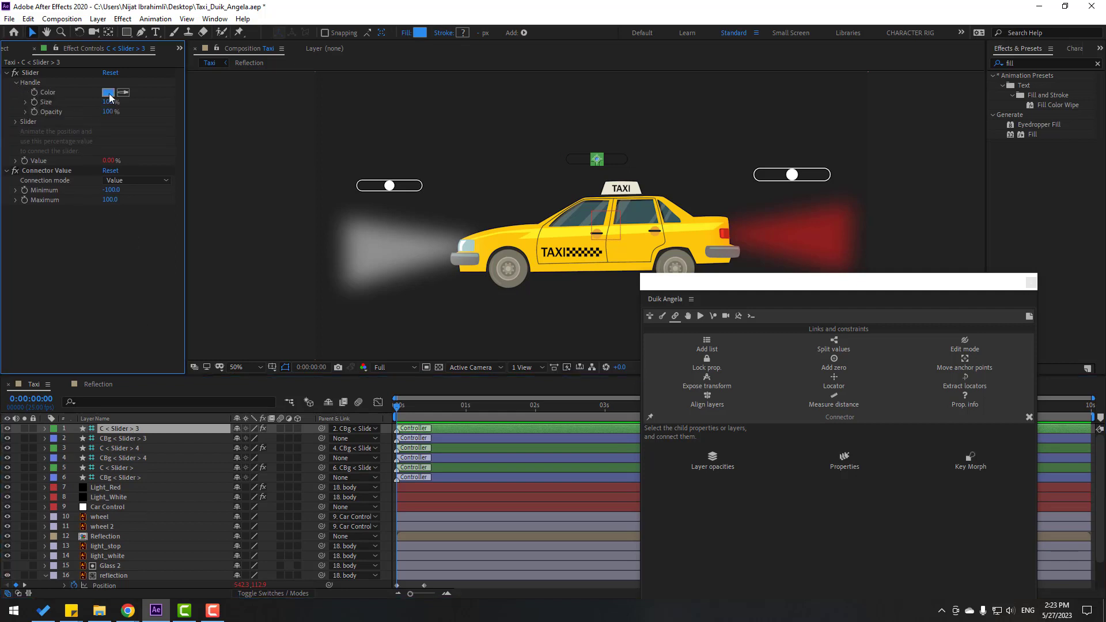
{"action": "left_click", "coordinate": [107, 92]}
{"action": "left_click", "coordinate": [671, 440]}
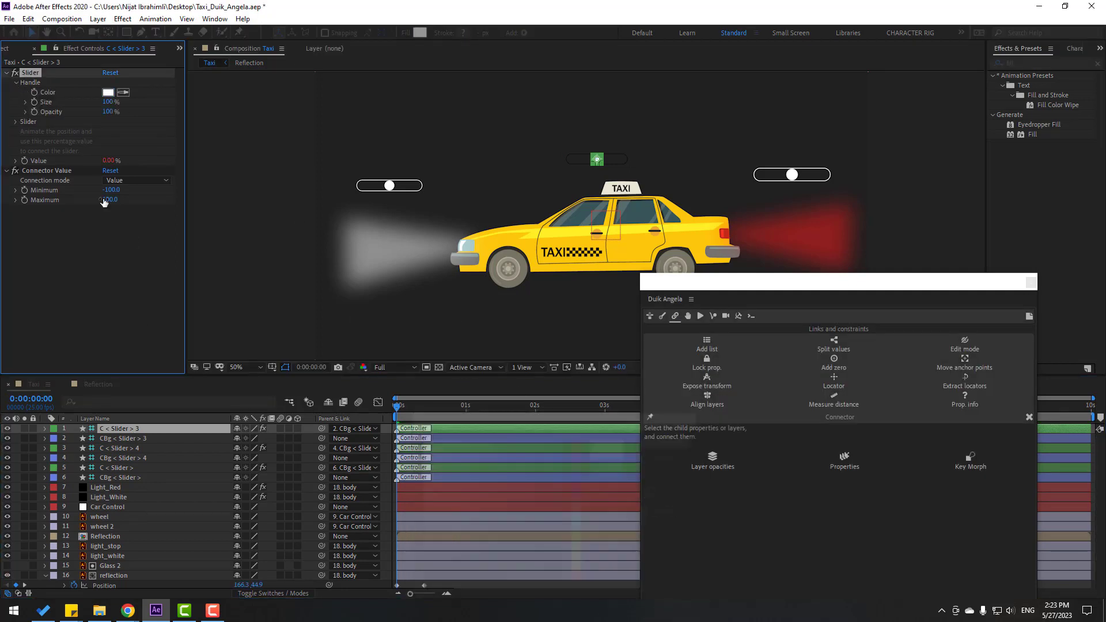
{"action": "left_click", "coordinate": [15, 122]}
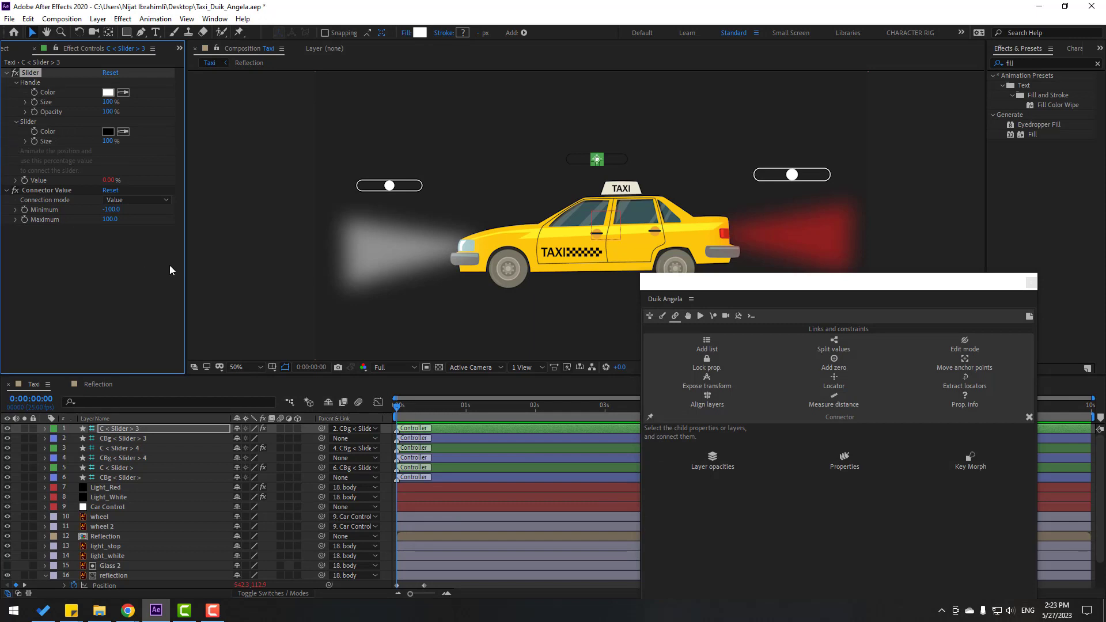
{"action": "left_click", "coordinate": [108, 132]}
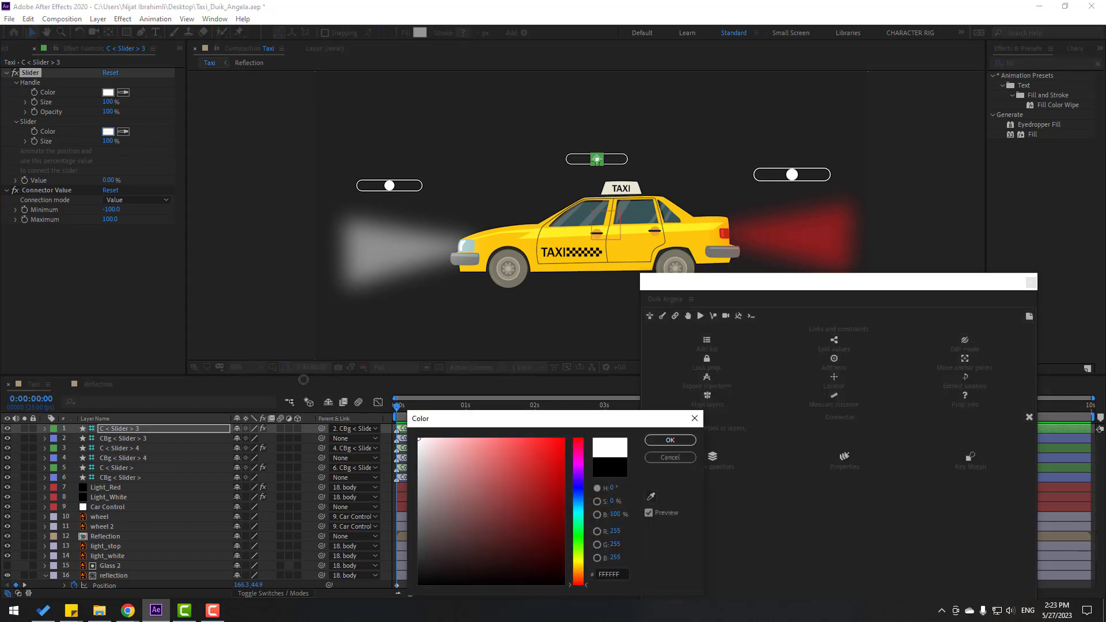
{"action": "left_click", "coordinate": [669, 441]}
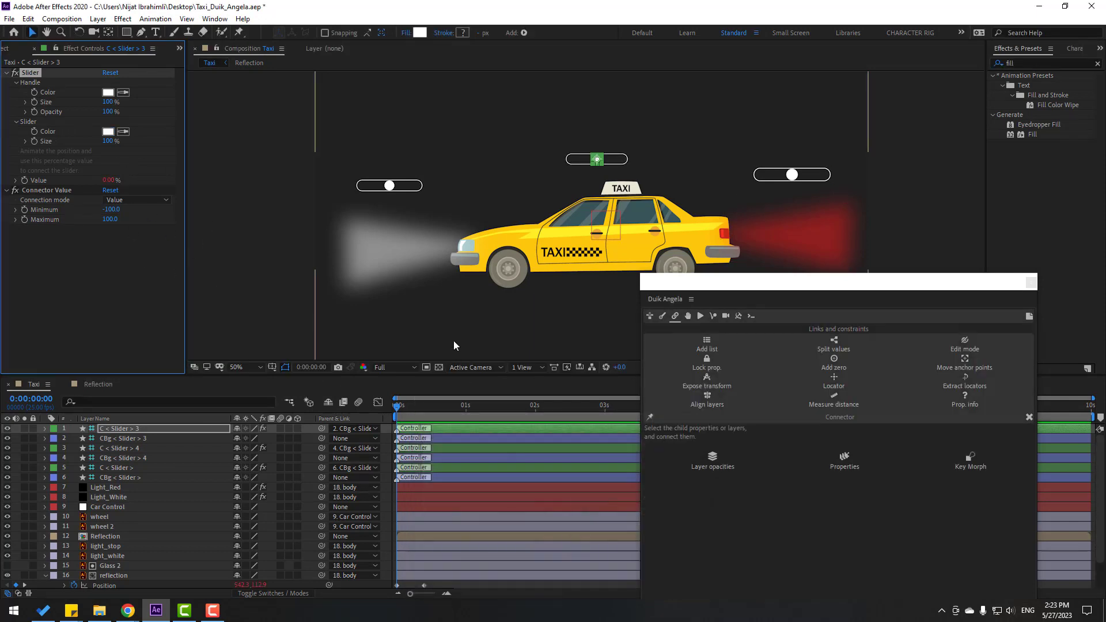
{"action": "left_click", "coordinate": [240, 292]}
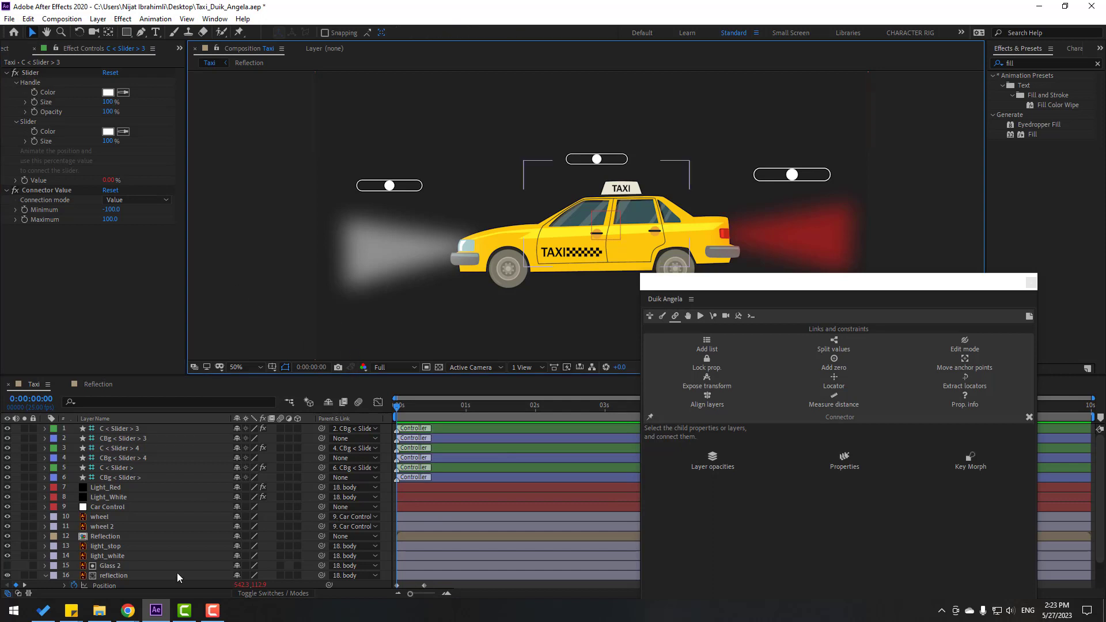
Keyframe the body layer's Rotation at the composition's start with a value of -1°
{"action": "scroll", "coordinate": [130, 570], "scroll_direction": "down", "scroll_amount": 2}
{"action": "left_click", "coordinate": [129, 574]}
{"action": "left_click", "coordinate": [46, 544]}
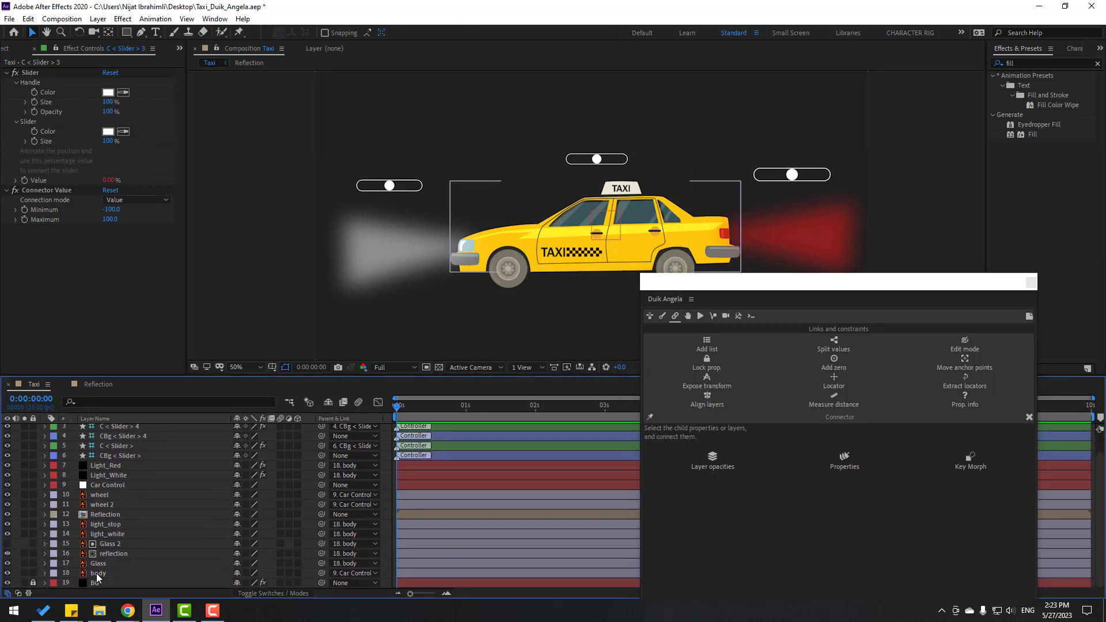
{"action": "left_click", "coordinate": [99, 573]}
{"action": "left_click_drag", "start_coordinate": [721, 283], "coordinate": [767, 380]}
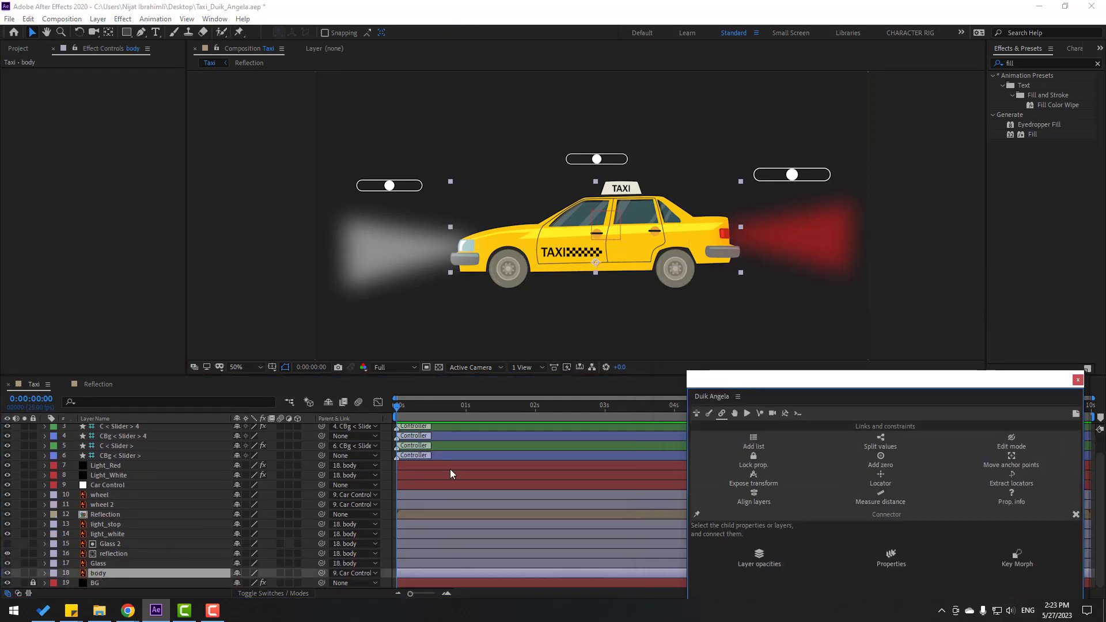
{"action": "left_click", "coordinate": [380, 411]}
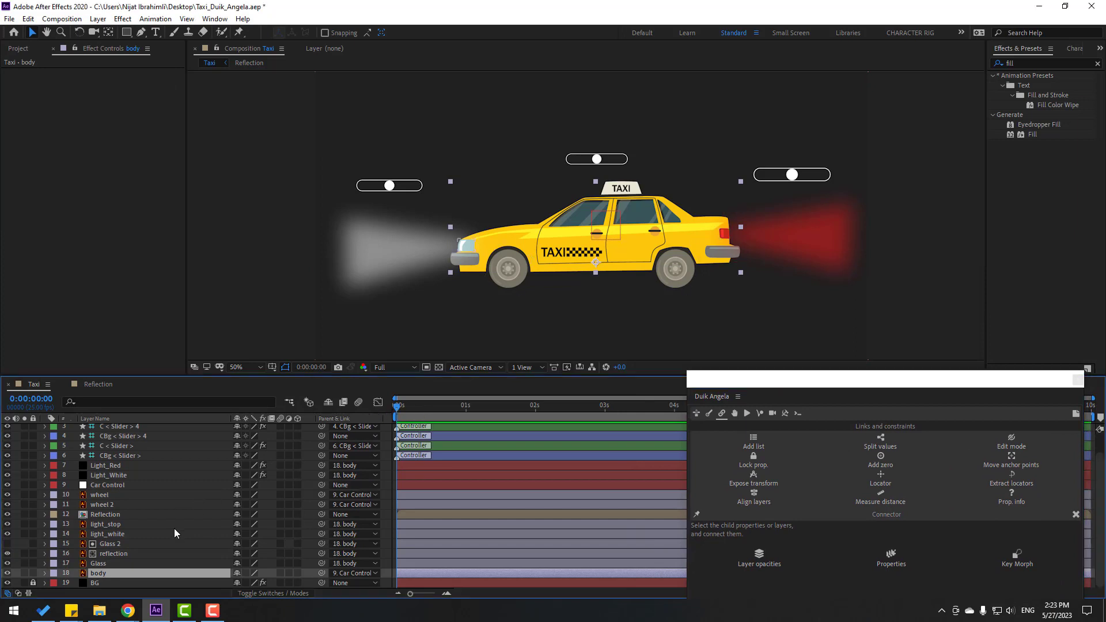
{"action": "key", "text": "r"}
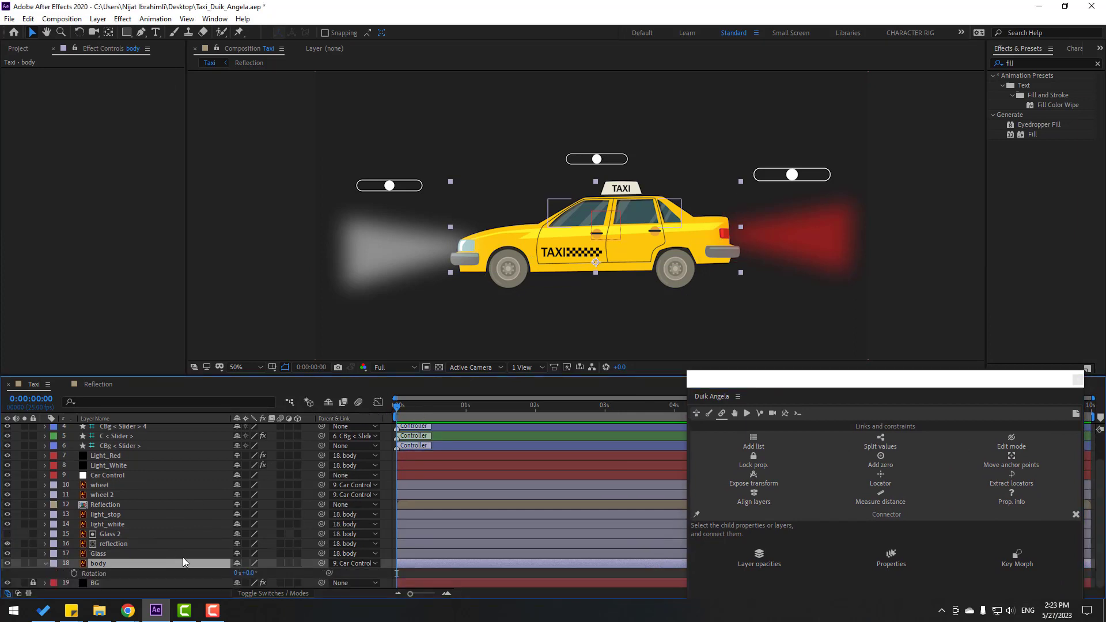
{"action": "left_click", "coordinate": [382, 573]}
{"action": "left_click", "coordinate": [73, 575]}
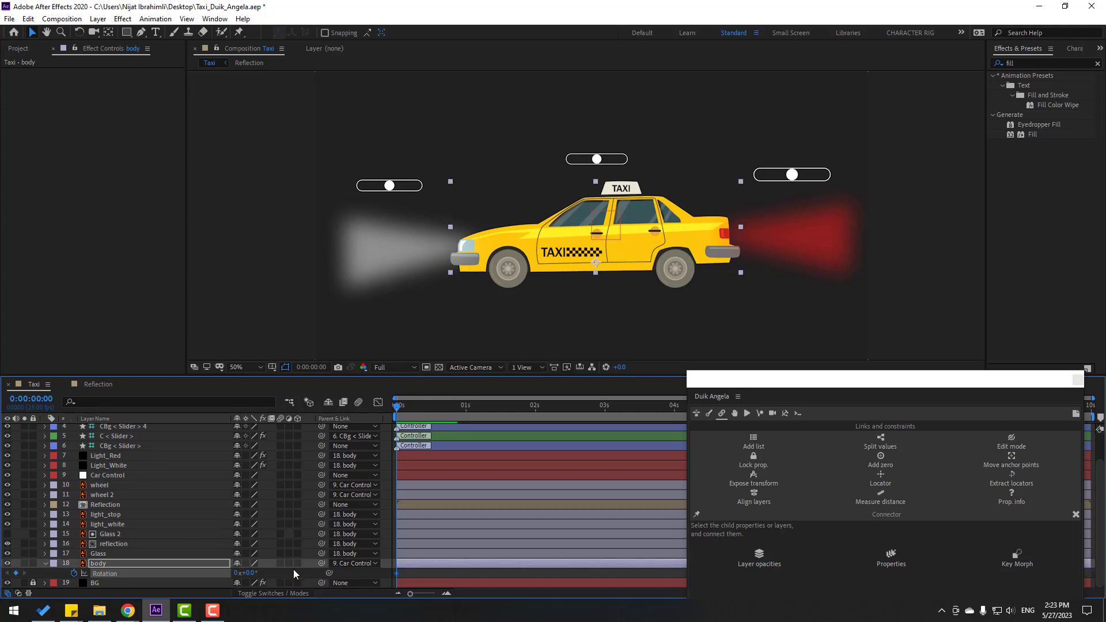
{"action": "left_click", "coordinate": [254, 574]}
{"action": "key", "text": "Return"}
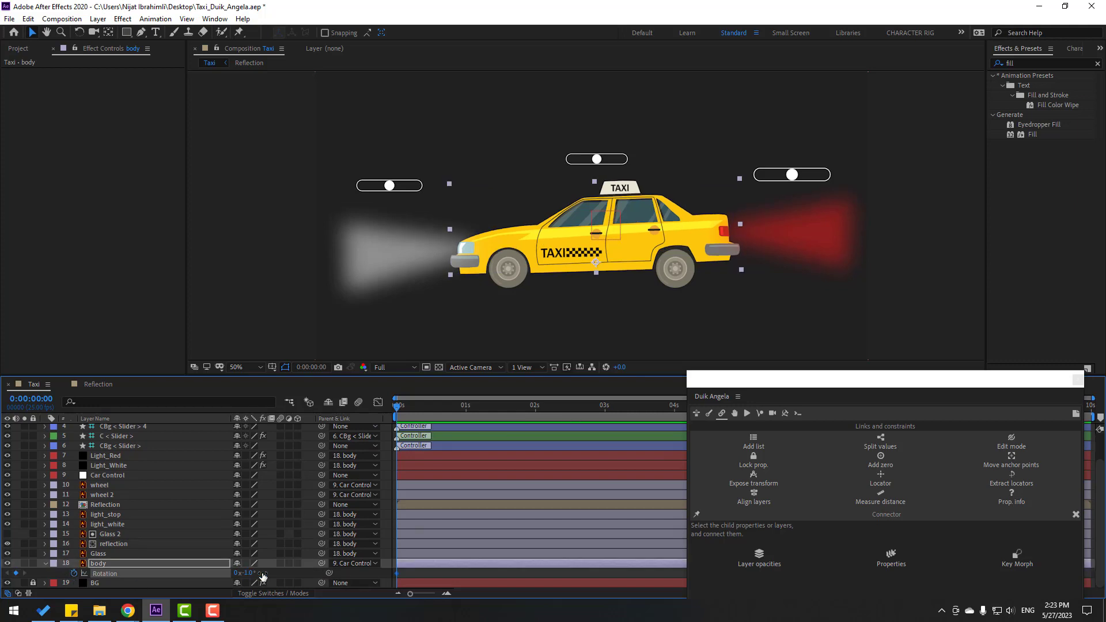
Set the body layer's Rotation to 1° at frame 10 and return the playhead to the start
{"action": "key", "text": "shift+Page_Down"}
{"action": "type", "text": "1"}
{"action": "key", "text": "Return"}
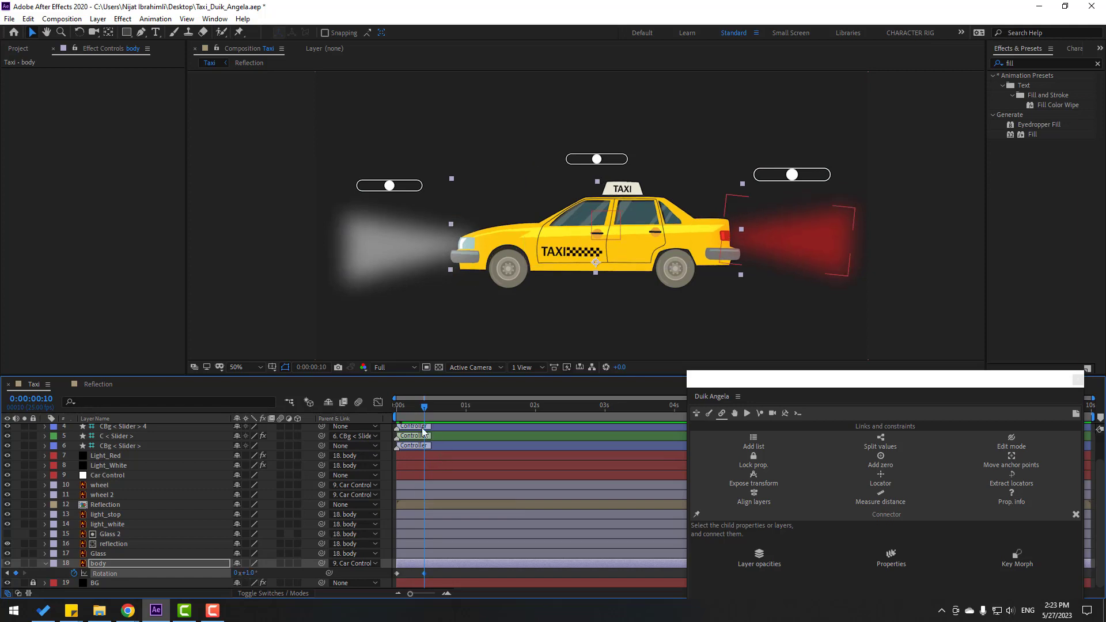
{"action": "left_click_drag", "start_coordinate": [421, 408], "coordinate": [357, 407]}
Create a fourth Duik Connector slider control and connect the body layer's Rotation keyframes to it as a property
{"action": "left_click", "coordinate": [839, 350]}
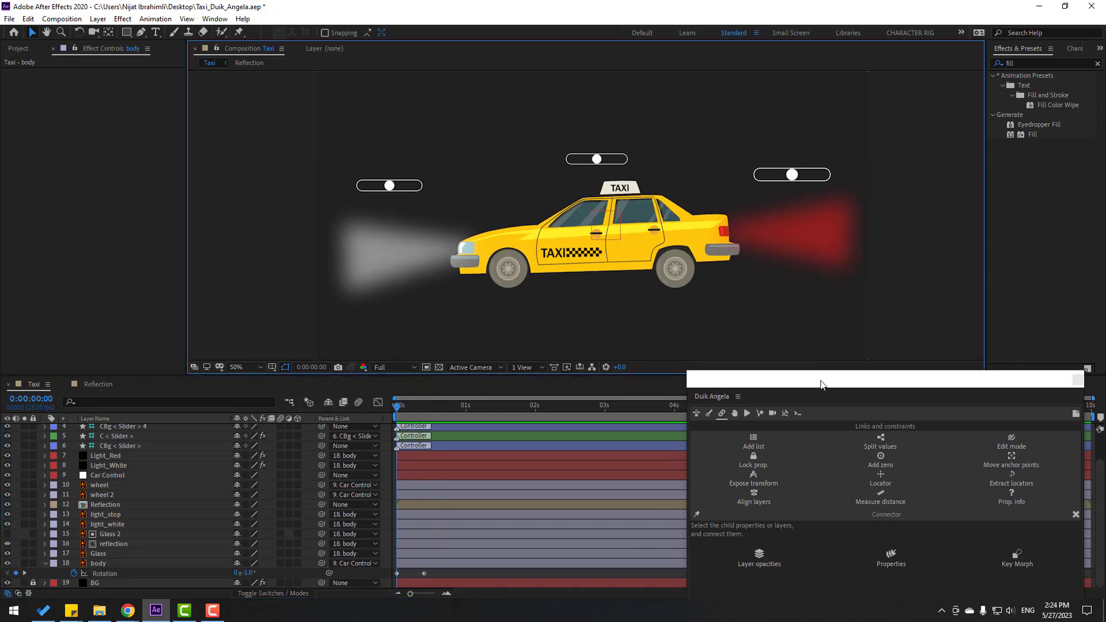
{"action": "left_click_drag", "start_coordinate": [821, 381], "coordinate": [767, 310]}
{"action": "left_click", "coordinate": [1023, 445]}
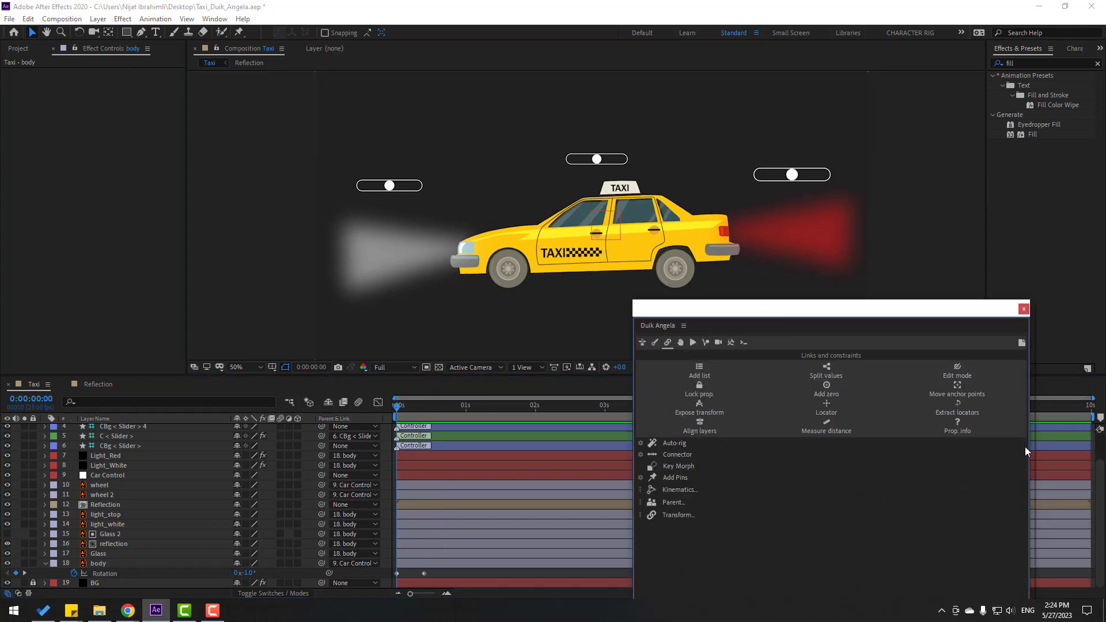
{"action": "left_click", "coordinate": [678, 455]}
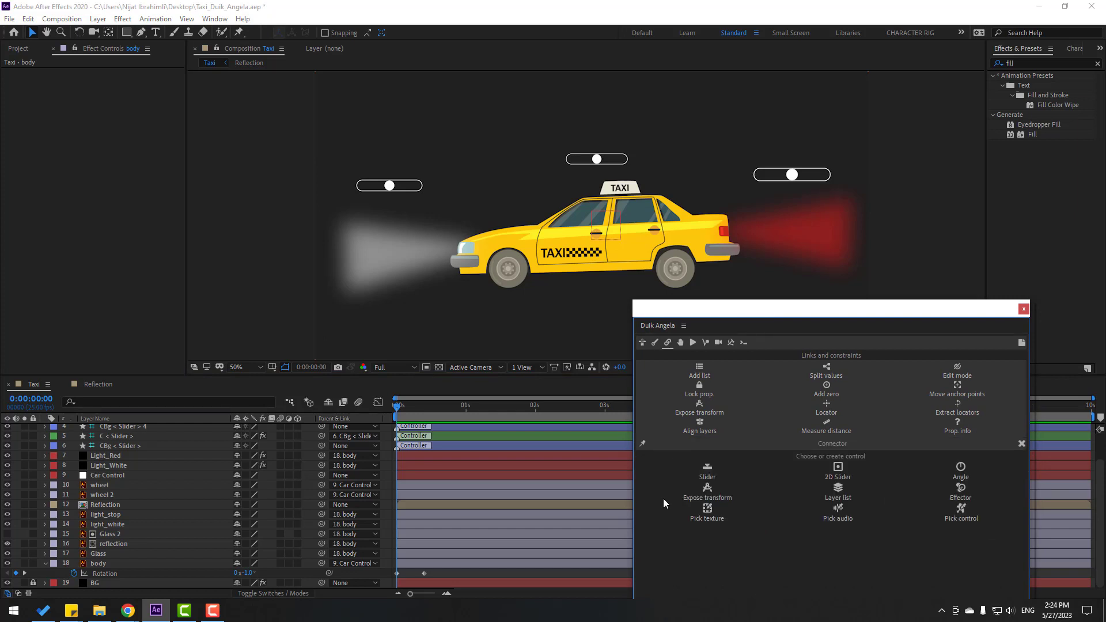
{"action": "left_click", "coordinate": [706, 474]}
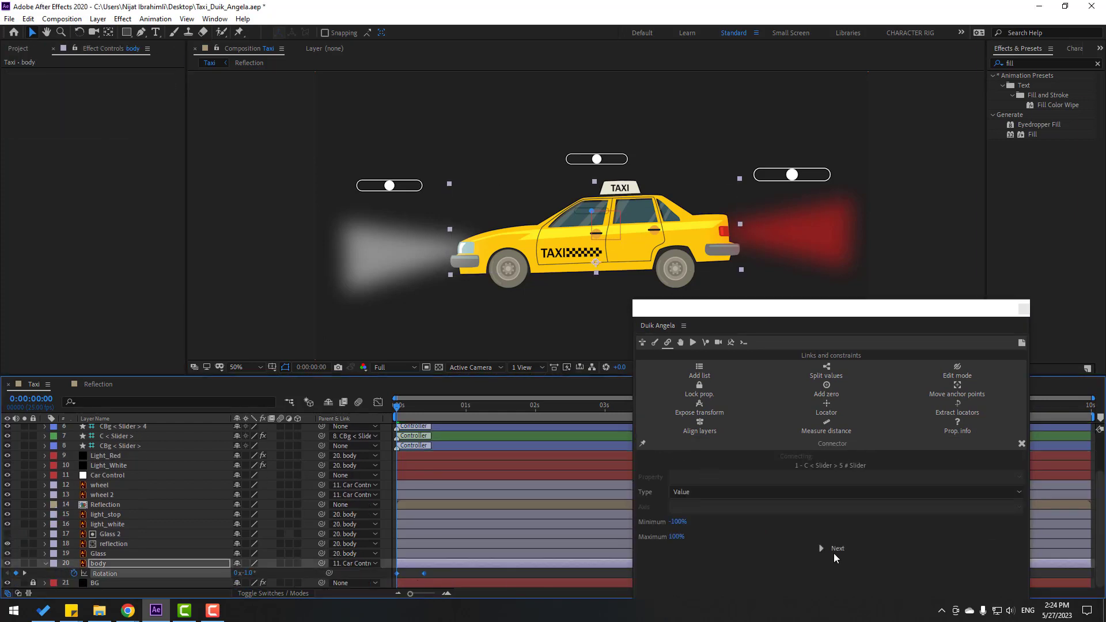
{"action": "left_click", "coordinate": [837, 549]}
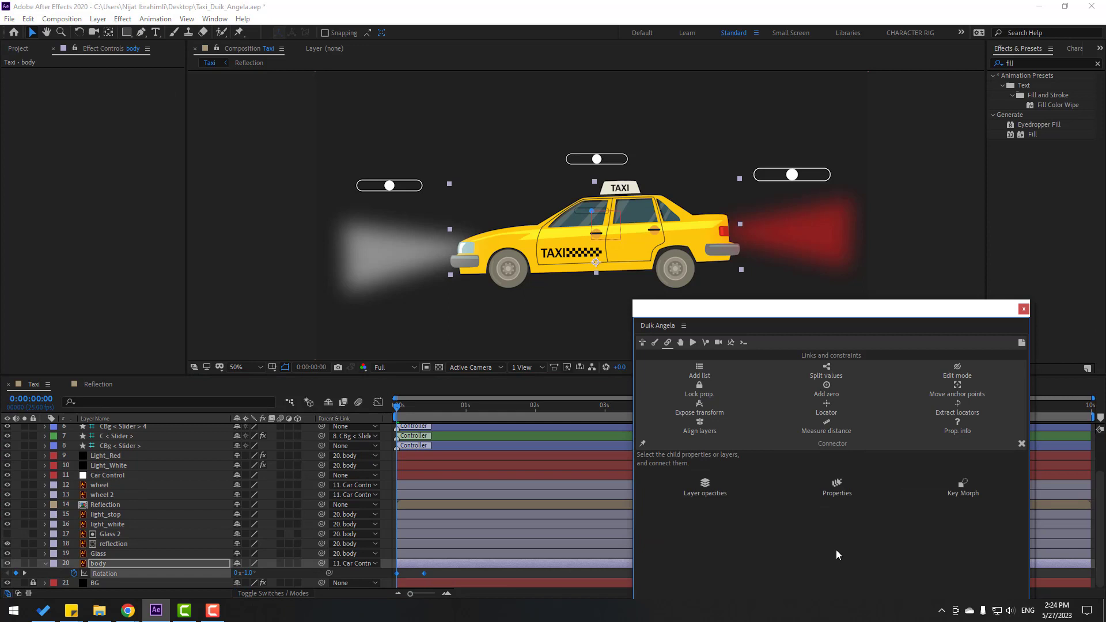
{"action": "left_click", "coordinate": [836, 487]}
Scale the CBg < Slider > 5 background to 190% and place the slider below the taxi between its wheels
{"action": "scroll", "coordinate": [133, 442], "scroll_direction": "up", "scroll_amount": 2}
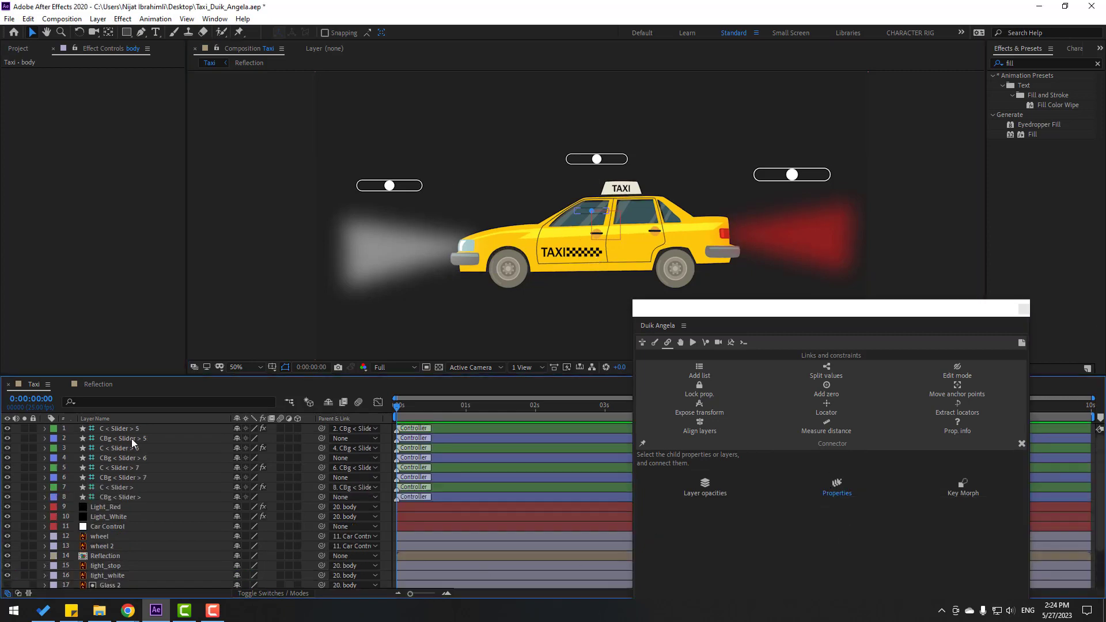
{"action": "left_click", "coordinate": [132, 439]}
{"action": "key", "text": "s"}
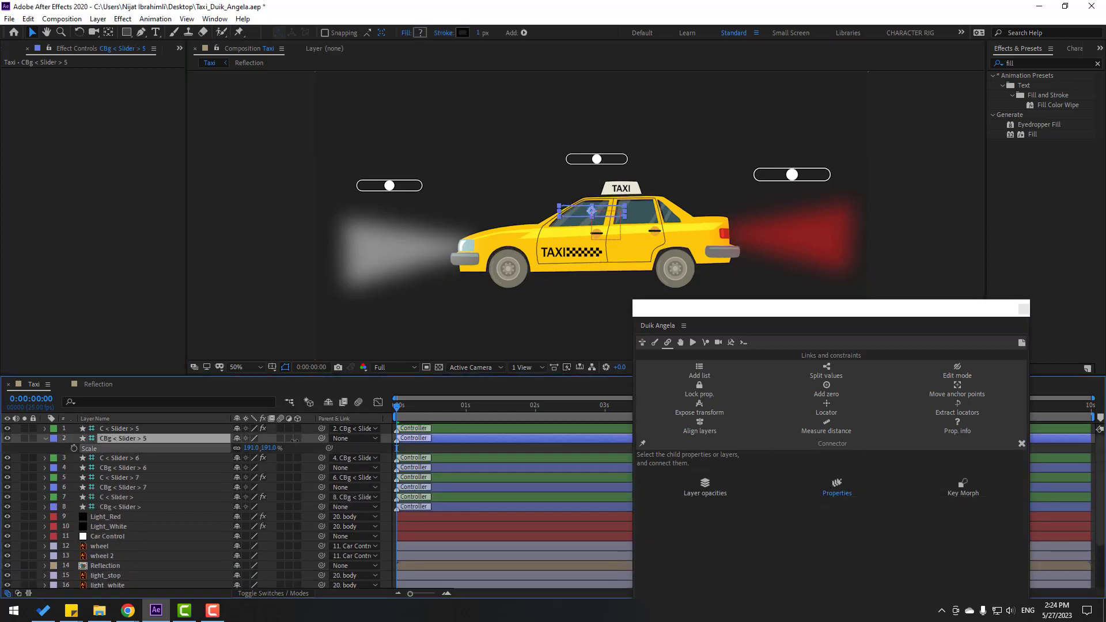
{"action": "left_click_drag", "start_coordinate": [294, 441], "coordinate": [294, 441]}
{"action": "left_click_drag", "start_coordinate": [612, 210], "coordinate": [545, 268]}
{"action": "left_click", "coordinate": [436, 451]}
Test the C < Slider > 5 handle's control over the car body's tilt in a close-up view
{"action": "left_click", "coordinate": [104, 429]}
{"action": "scroll", "coordinate": [505, 261], "scroll_direction": "up", "scroll_amount": 1}
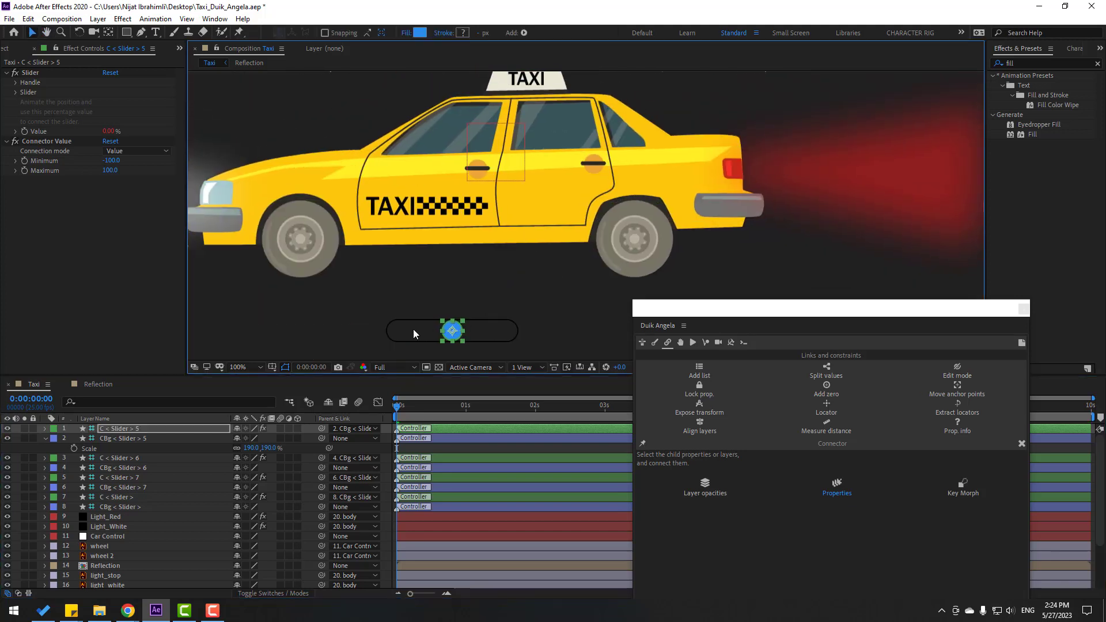
{"action": "mouse_move", "coordinate": [452, 339]}
{"action": "left_mouse_down"}
{"action": "mouse_move", "coordinate": [407, 337]}
{"action": "mouse_move", "coordinate": [482, 338]}
{"action": "mouse_move", "coordinate": [425, 331]}
{"action": "mouse_move", "coordinate": [452, 332]}
{"action": "left_mouse_up"}
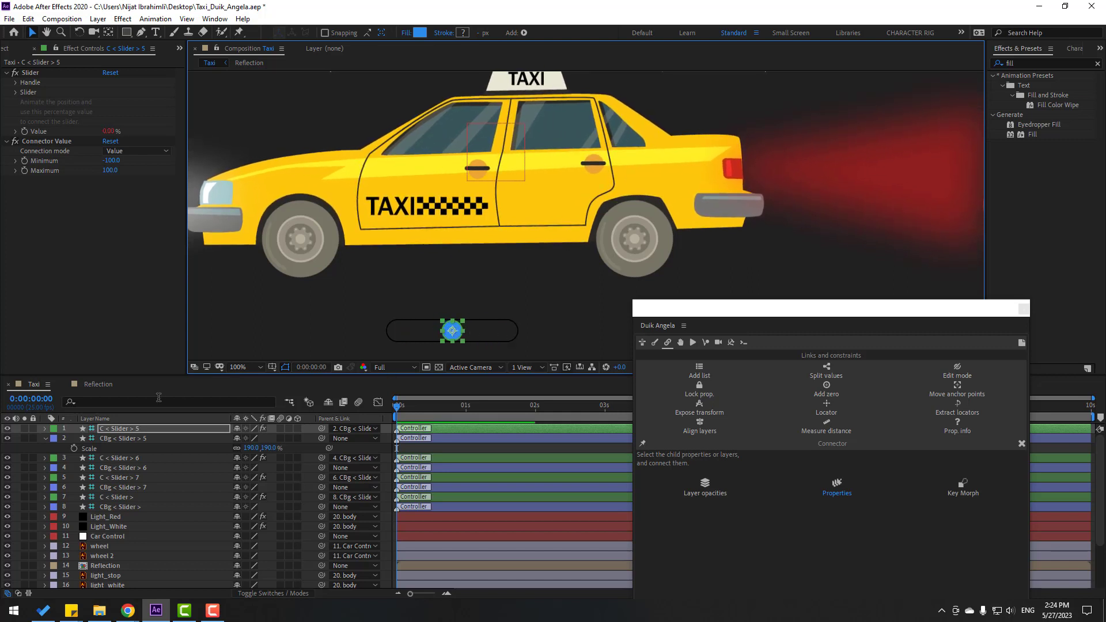
Make the handle and slider outline of C < Slider > 5 white (FFFFFF), and collapse its background layer's Scale property
{"action": "left_click", "coordinate": [15, 83]}
{"action": "left_click", "coordinate": [107, 94]}
{"action": "left_click_drag", "start_coordinate": [422, 452], "coordinate": [396, 432]}
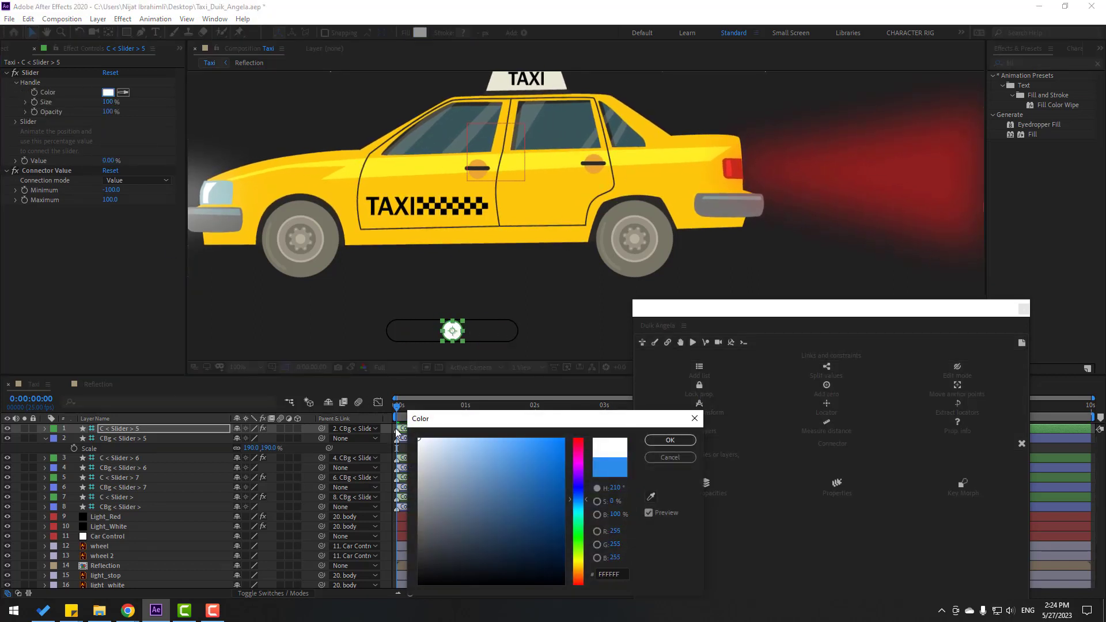
{"action": "left_click", "coordinate": [671, 442]}
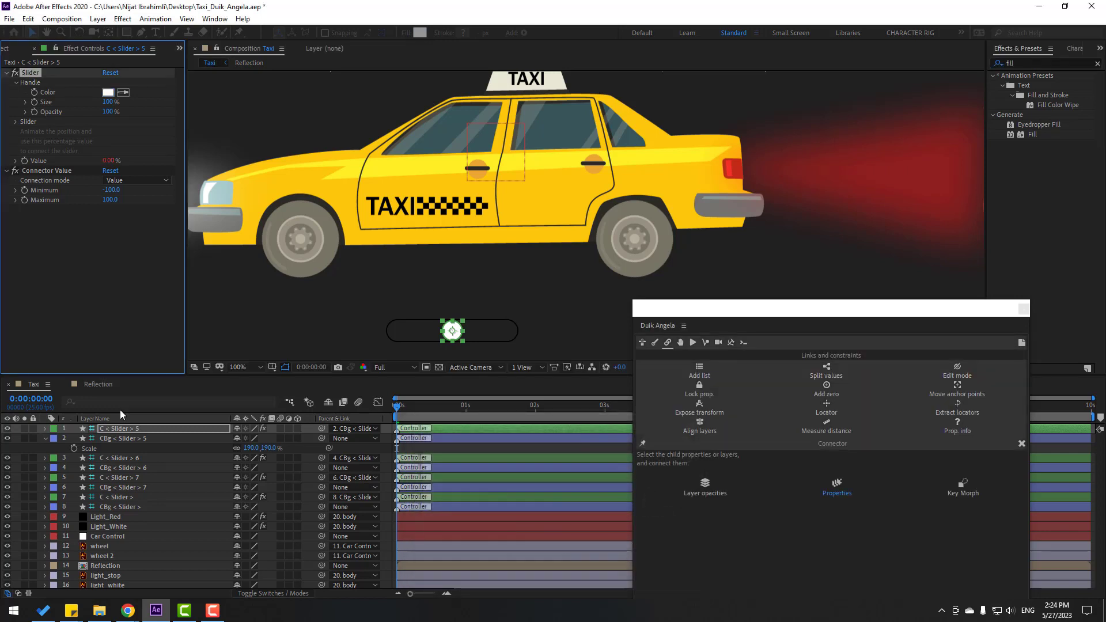
{"action": "left_click", "coordinate": [16, 121]}
{"action": "left_click", "coordinate": [107, 132]}
{"action": "type", "text": "FFFFFF"}
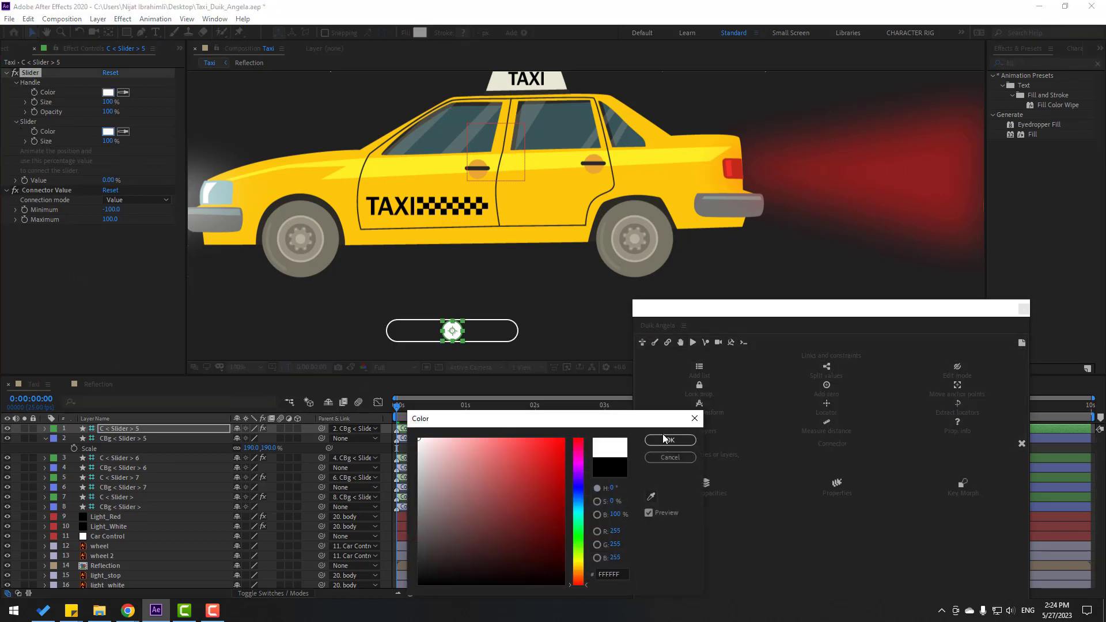
{"action": "left_click", "coordinate": [692, 441]}
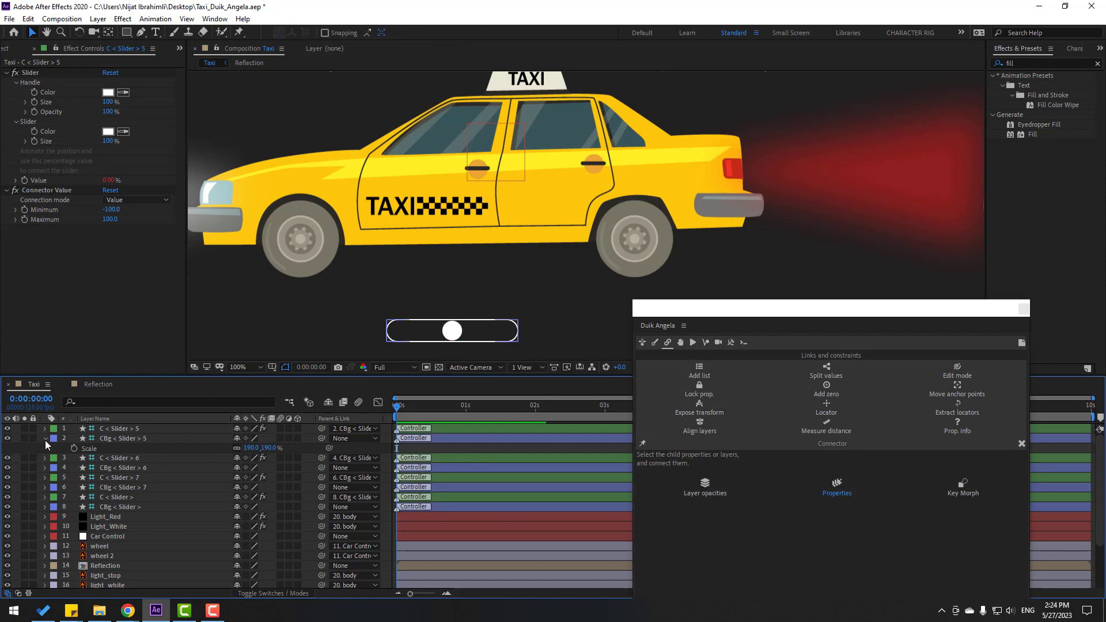
{"action": "left_click", "coordinate": [46, 439]}
Show the body layer's Position alongside Rotation and keyframe Position at the composition's start
{"action": "scroll", "coordinate": [487, 282], "scroll_direction": "down", "scroll_amount": 2}
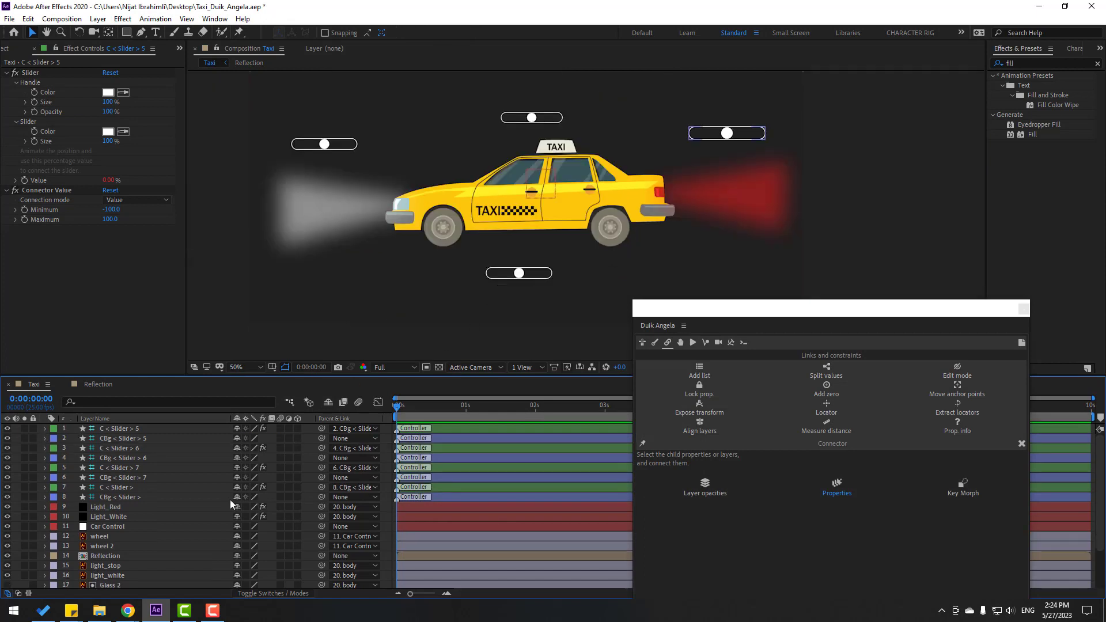
{"action": "scroll", "coordinate": [183, 546], "scroll_direction": "down", "scroll_amount": 3}
{"action": "left_click", "coordinate": [109, 565]}
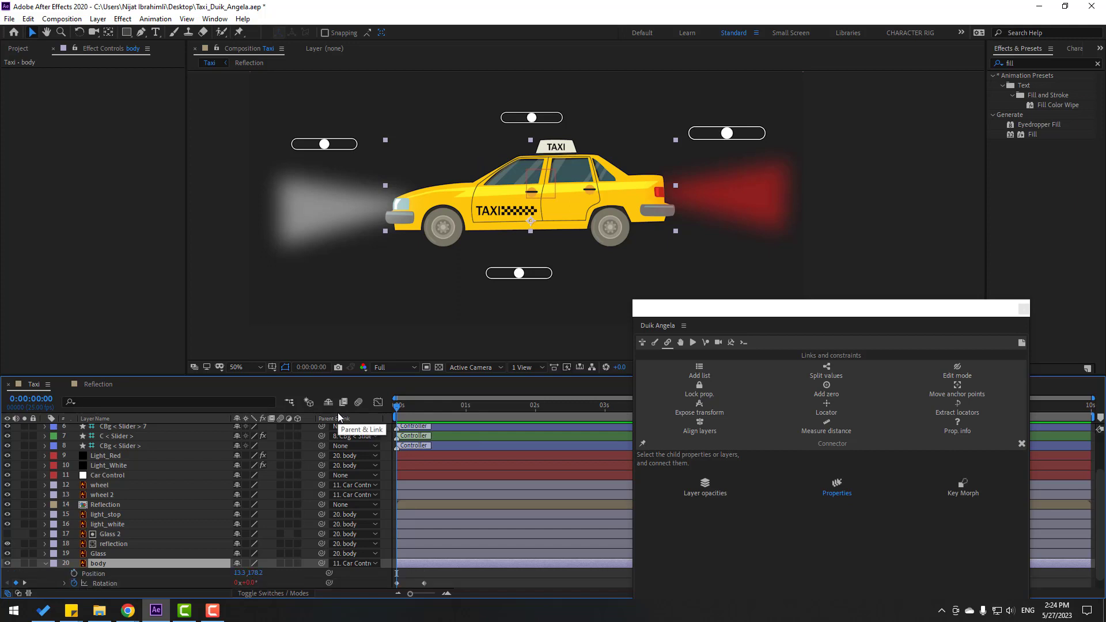
{"action": "key", "text": "shift+p"}
{"action": "left_click", "coordinate": [74, 564]}
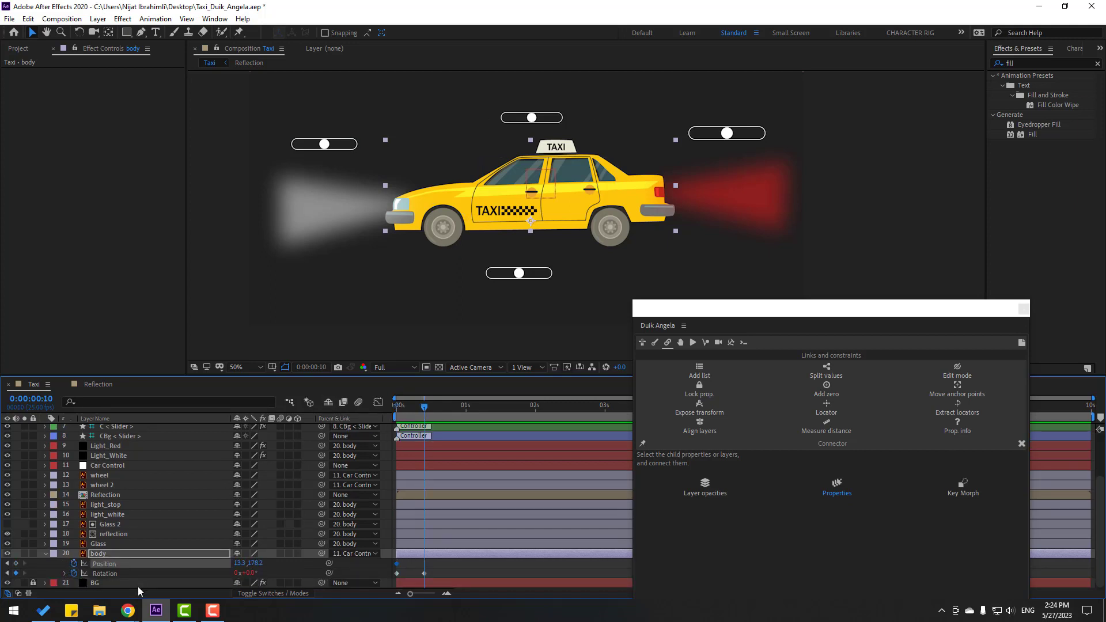
Lower the body layer to a Y position of 188.2 at frame 10 and return the playhead to the start
{"action": "key", "text": "Down"}
{"action": "key", "text": "Down"}
{"action": "key", "text": "Down"}
{"action": "key", "text": "Down"}
{"action": "key", "text": "Down"}
{"action": "key", "text": "Down"}
{"action": "key", "text": "Down"}
{"action": "key", "text": "Down"}
{"action": "key", "text": "Down"}
{"action": "key", "text": "Down"}
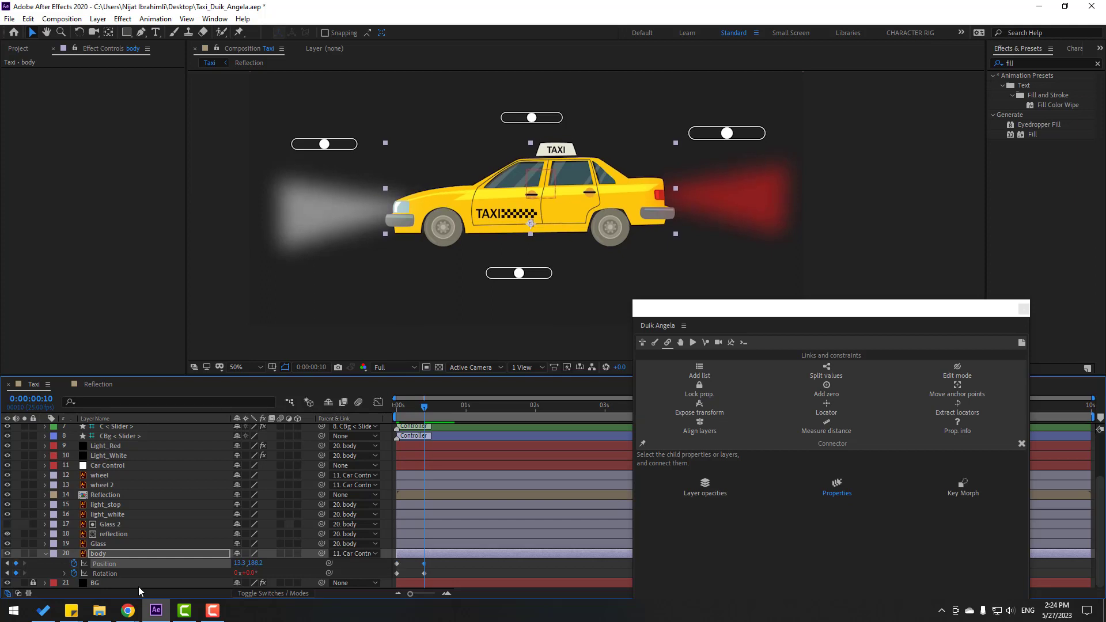
{"action": "left_click_drag", "start_coordinate": [426, 410], "coordinate": [392, 409]}
With the body layer's Position keyframes shown, create a fifth Duik Connector slider control
{"action": "left_click", "coordinate": [499, 569]}
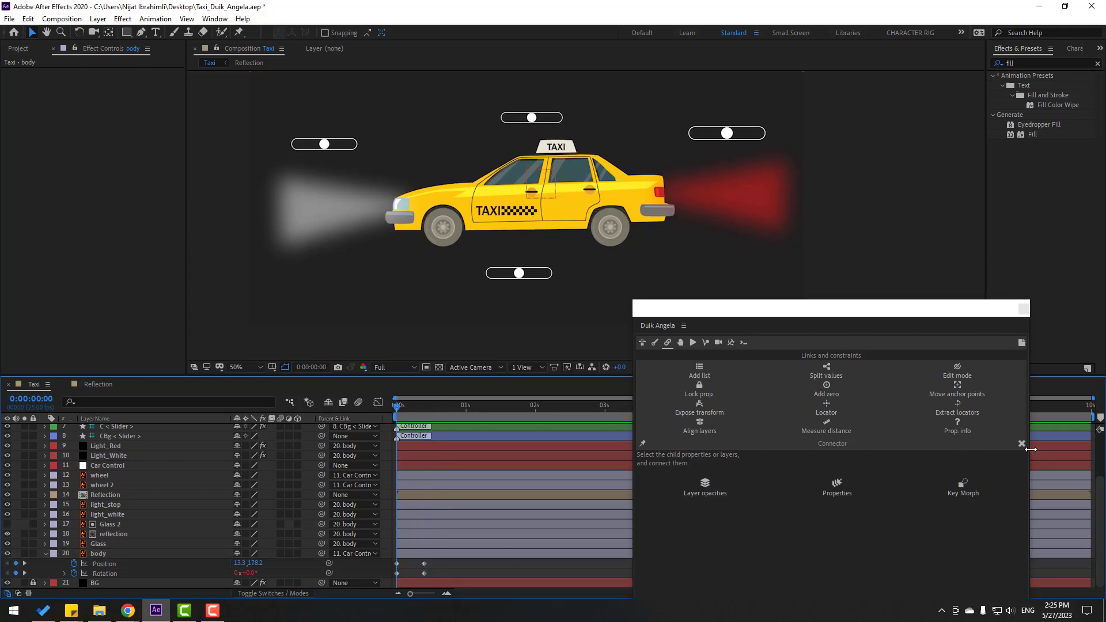
{"action": "left_click", "coordinate": [1023, 445]}
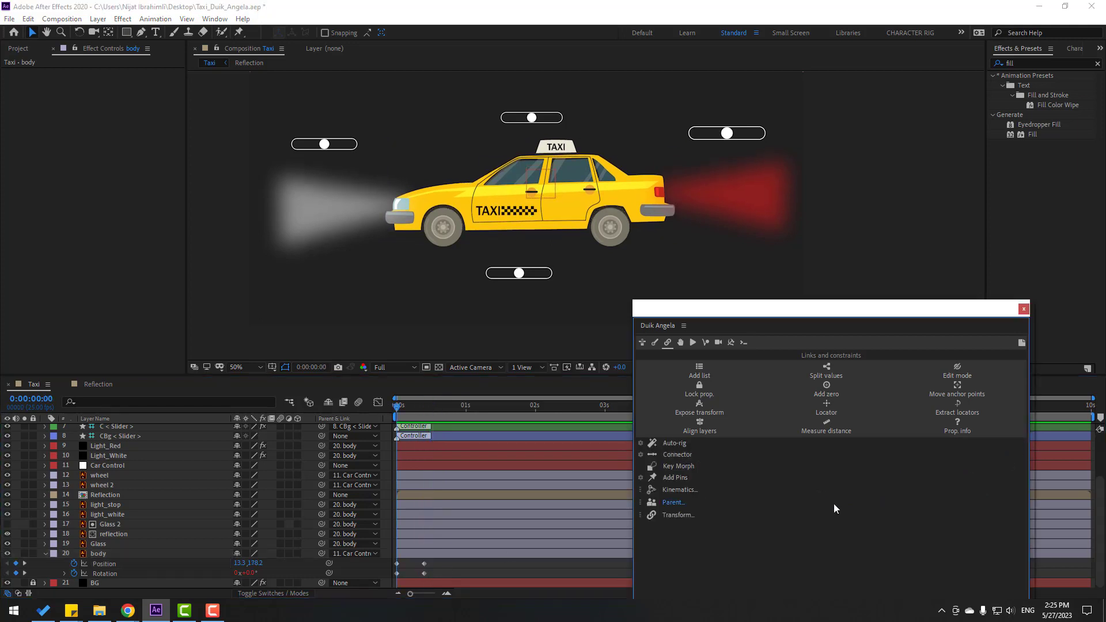
{"action": "left_click", "coordinate": [681, 460]}
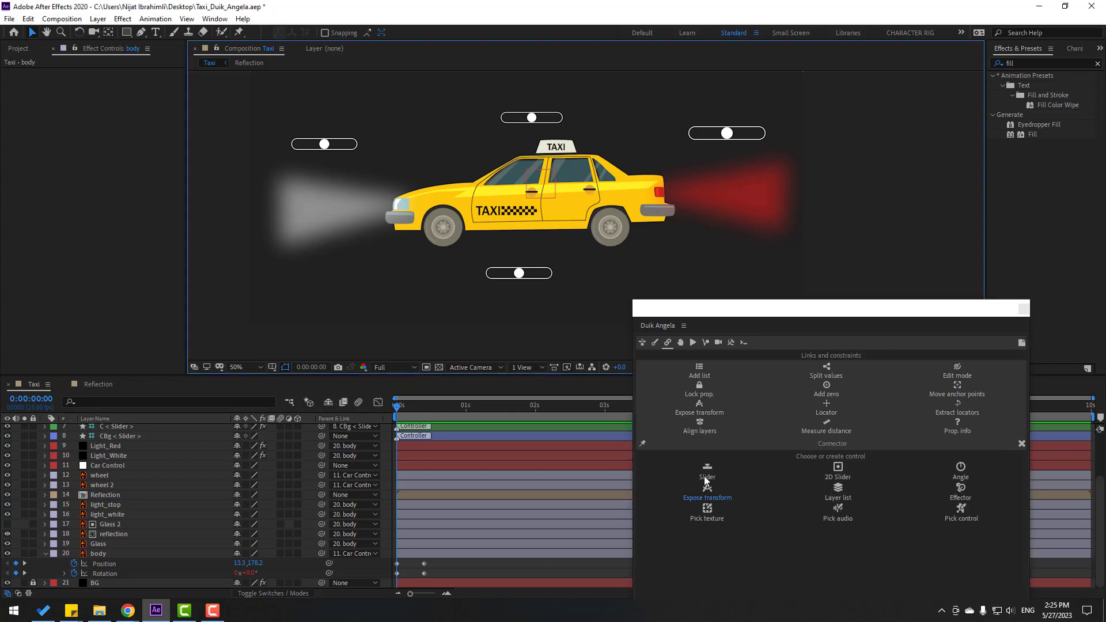
{"action": "left_click", "coordinate": [706, 476]}
{"action": "scroll", "coordinate": [486, 509], "scroll_direction": "down", "scroll_amount": 2}
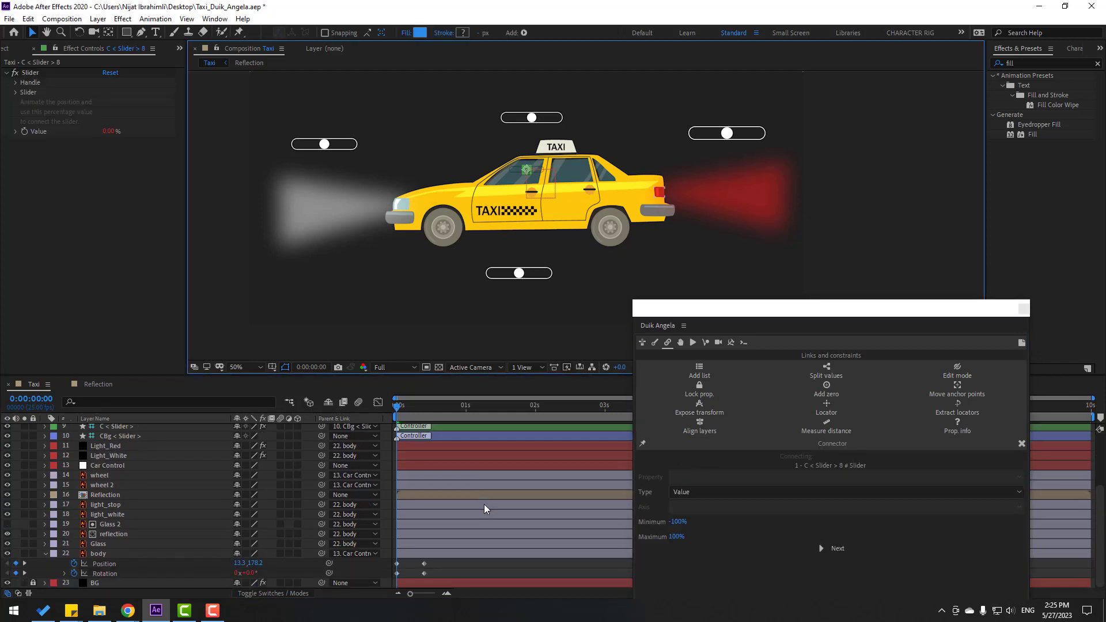
Connect the body layer's keyframed Position property to the C < Slider > 8 control
{"action": "left_click_drag", "start_coordinate": [438, 570], "coordinate": [385, 542]}
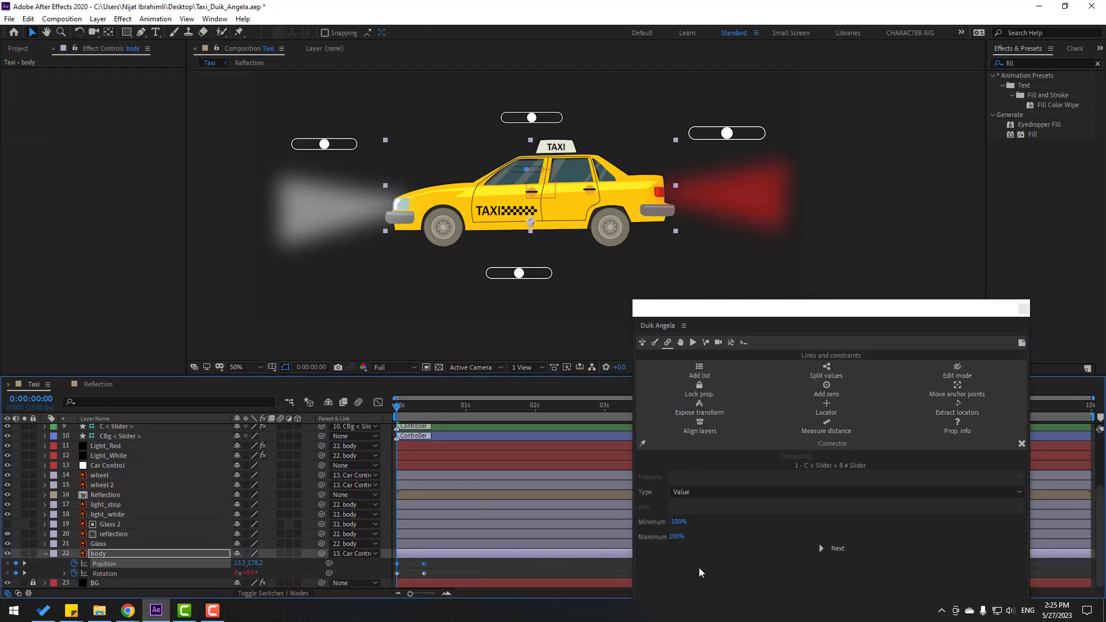
{"action": "left_click", "coordinate": [838, 549]}
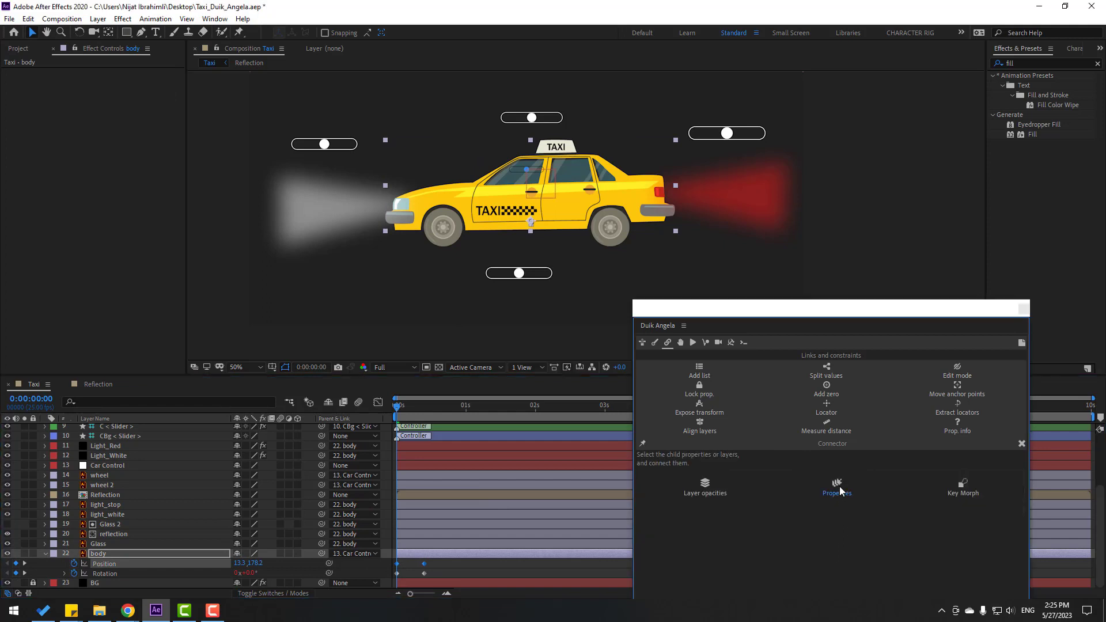
{"action": "left_click", "coordinate": [706, 487]}
Scale the CBg < Slider > 8 layer to 184% and place the slider below the car's front wheel, beside the existing lower slider
{"action": "scroll", "coordinate": [434, 500], "scroll_direction": "up", "scroll_amount": 4}
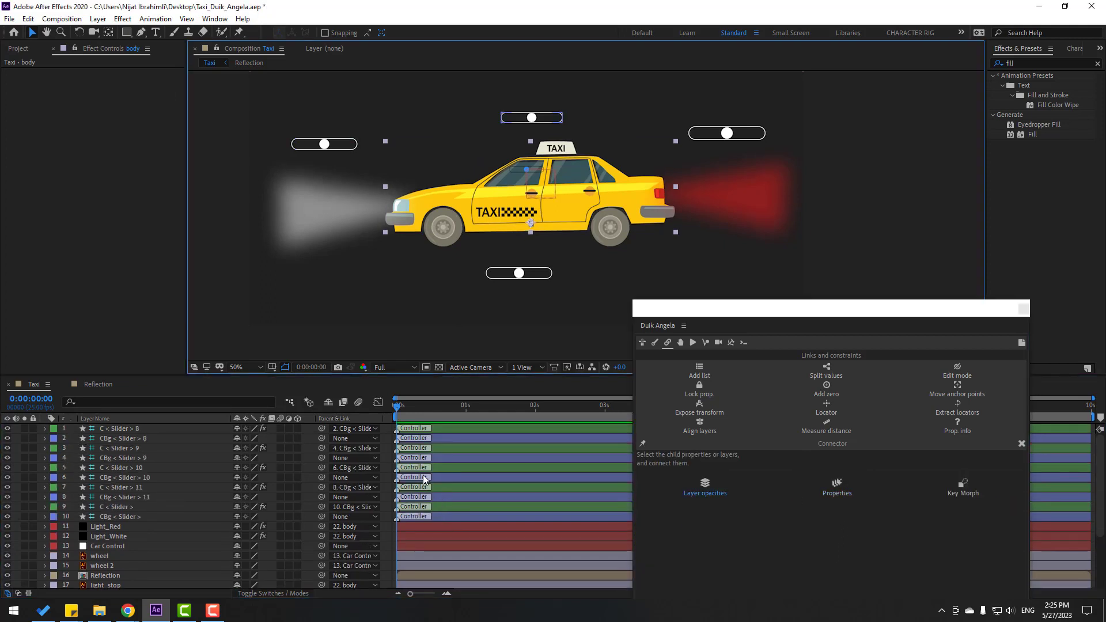
{"action": "left_click", "coordinate": [128, 439]}
{"action": "key", "text": "s"}
{"action": "left_click_drag", "start_coordinate": [263, 448], "coordinate": [311, 448]}
{"action": "left_click_drag", "start_coordinate": [512, 174], "coordinate": [411, 277]}
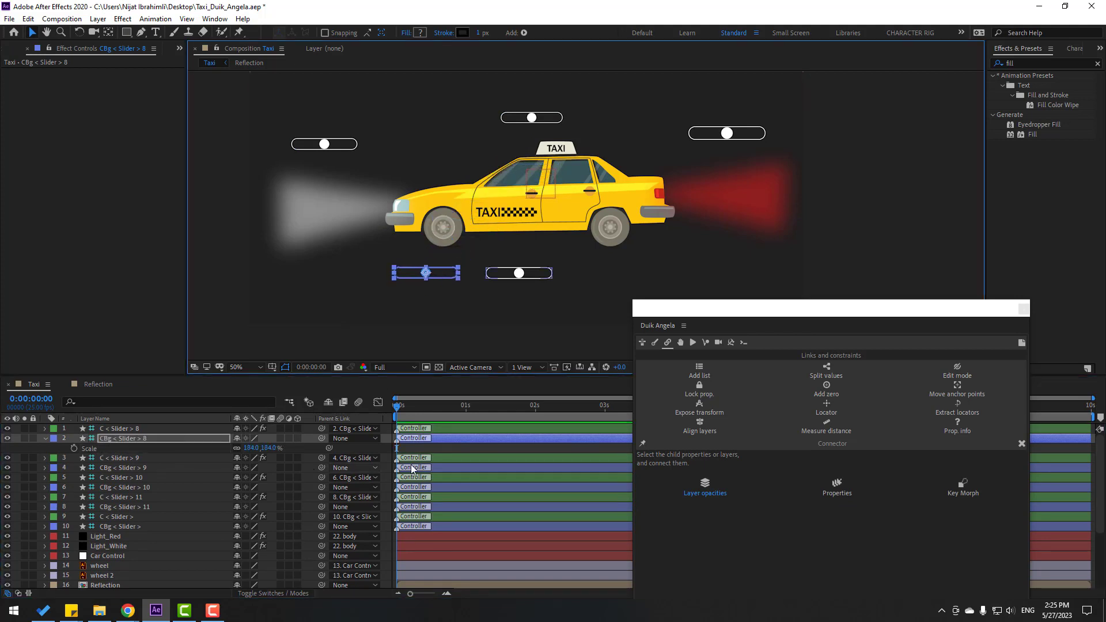
Make the handle of C < Slider > 8 white
{"action": "left_click", "coordinate": [444, 445]}
{"action": "scroll", "coordinate": [353, 308], "scroll_direction": "up", "scroll_amount": 1}
{"action": "left_click_drag", "start_coordinate": [272, 334], "coordinate": [340, 318]}
{"action": "left_click", "coordinate": [343, 321]}
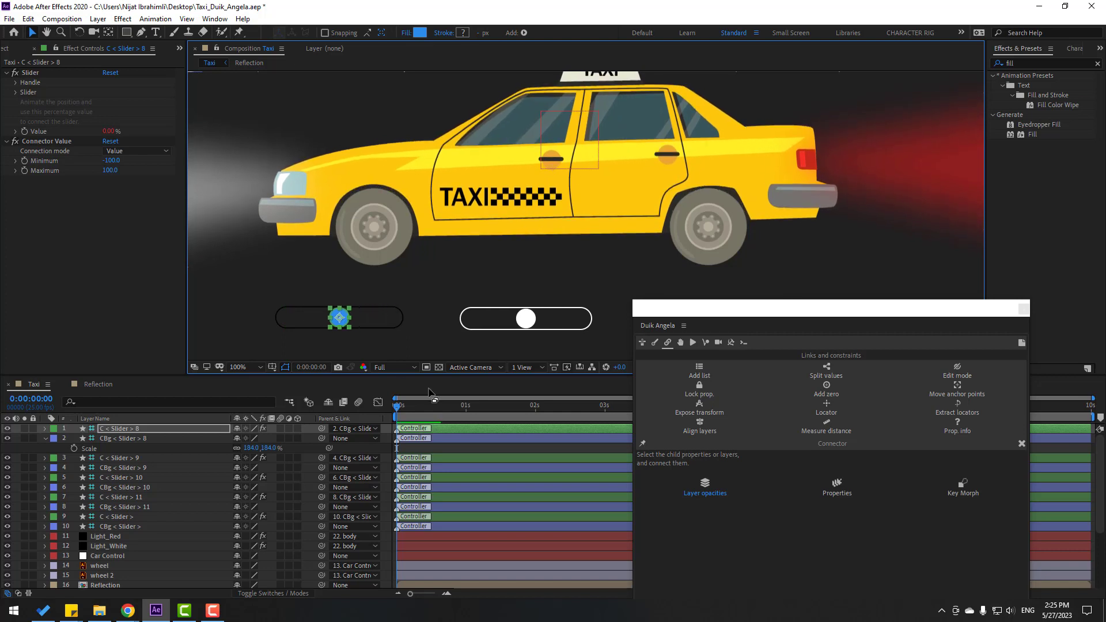
{"action": "left_click", "coordinate": [15, 82]}
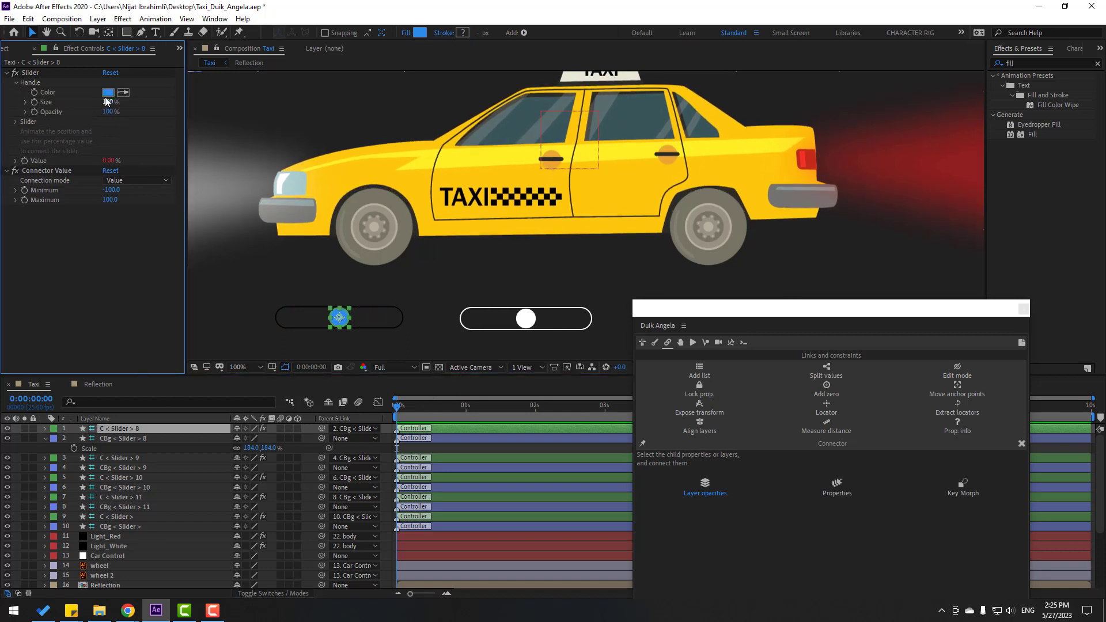
{"action": "left_click", "coordinate": [108, 92]}
{"action": "left_click", "coordinate": [670, 440]}
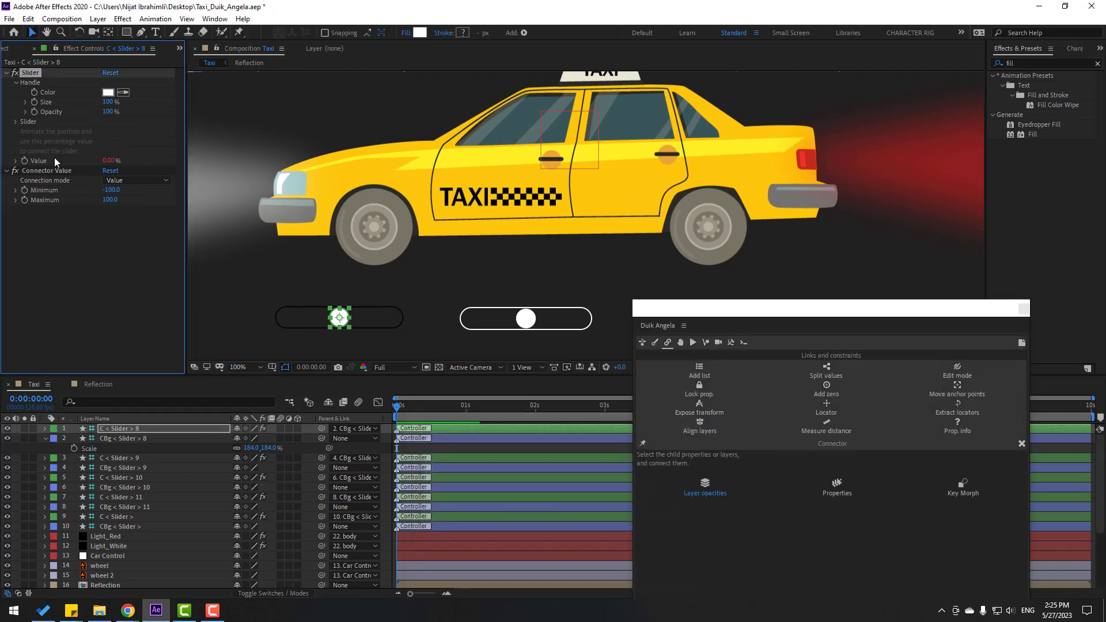
Make the slider outline of C < Slider > 8 white, and collapse its background layer's Scale property
{"action": "left_click", "coordinate": [16, 121]}
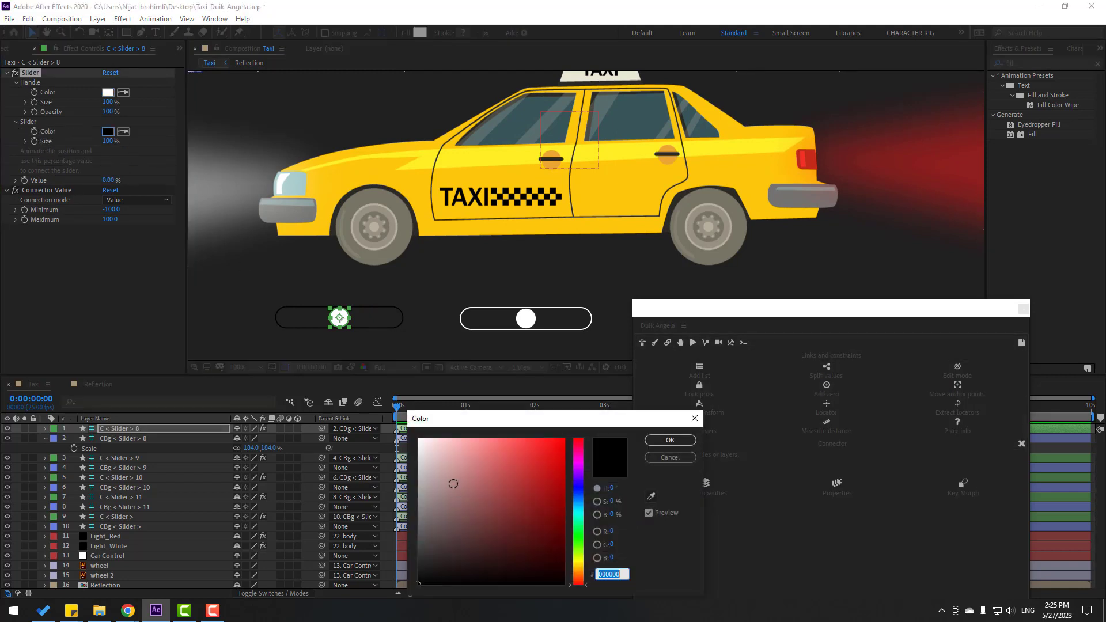
{"action": "left_click_drag", "start_coordinate": [451, 484], "coordinate": [413, 434]}
{"action": "left_click", "coordinate": [671, 440]}
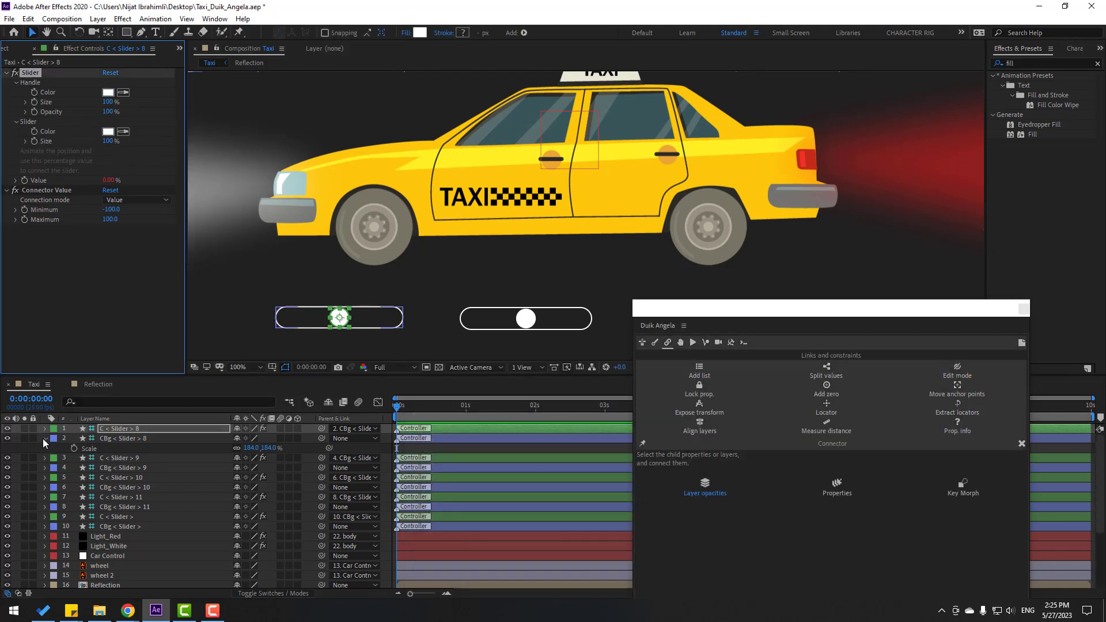
{"action": "left_click", "coordinate": [45, 440]}
{"action": "scroll", "coordinate": [578, 284], "scroll_direction": "down", "scroll_amount": 2}
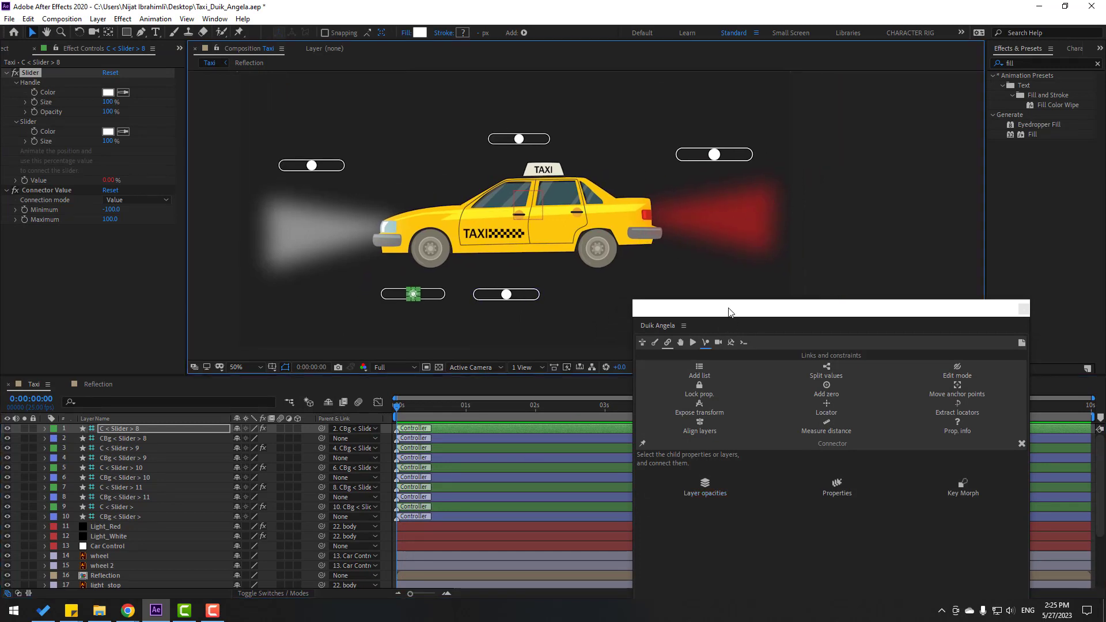
Close the Duik Angela panel and move the Car Control layer to the top of the layer stack
{"action": "left_click_drag", "start_coordinate": [729, 312], "coordinate": [582, 234]}
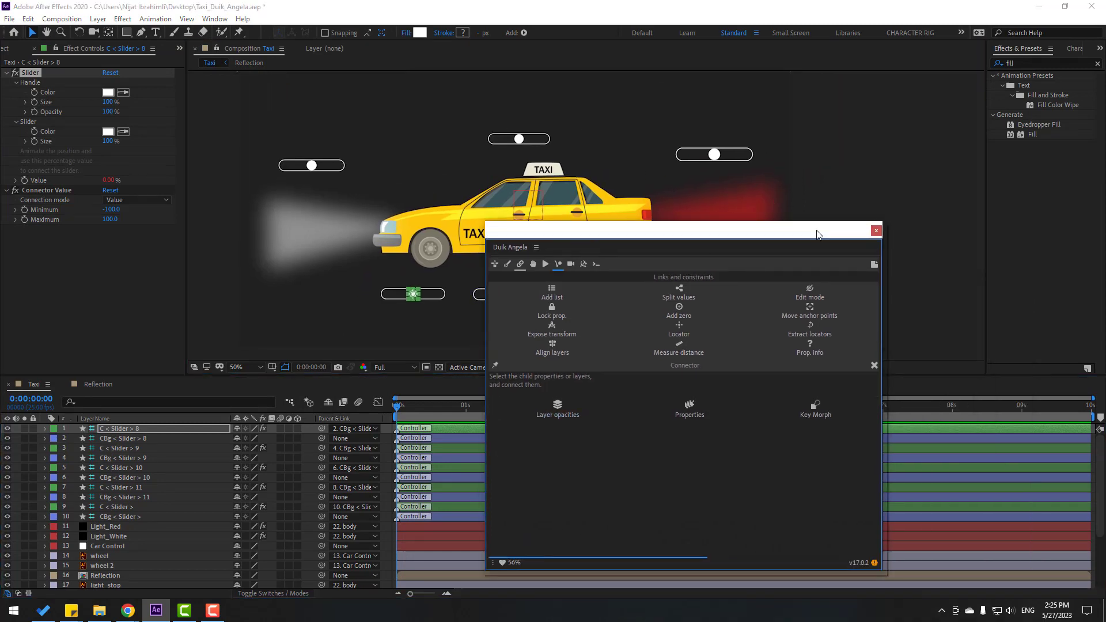
{"action": "left_click", "coordinate": [877, 231]}
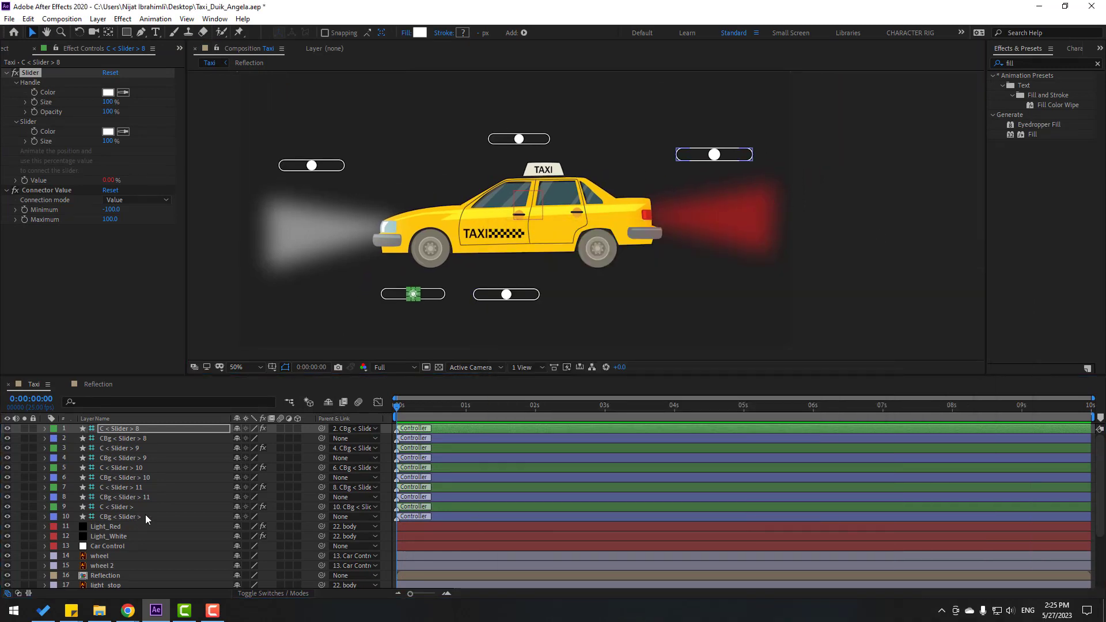
{"action": "left_click_drag", "start_coordinate": [117, 550], "coordinate": [133, 427]}
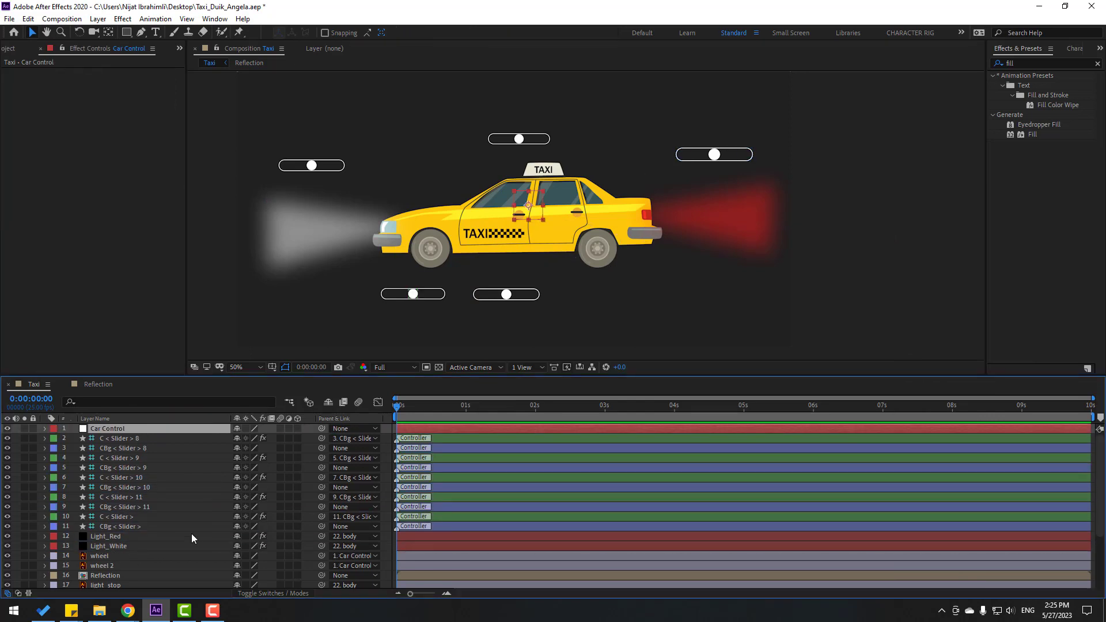
Keyframe the Car Control layer's X Position at the composition's start with a value of 2475, placing the car beyond the frame's right edge
{"action": "key", "text": "p"}
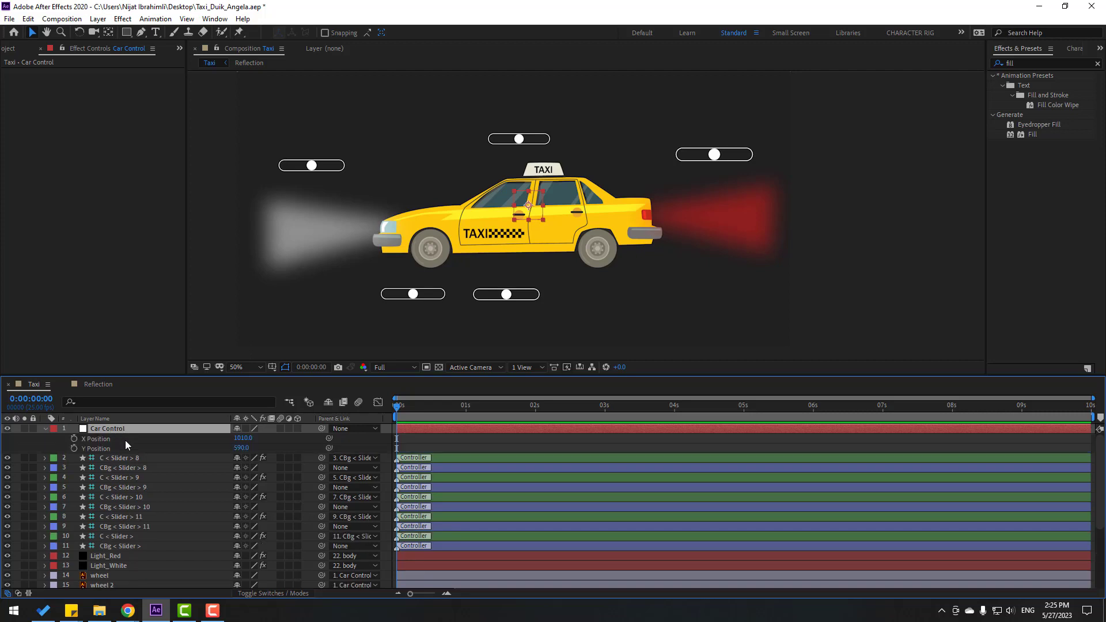
{"action": "left_click", "coordinate": [74, 440]}
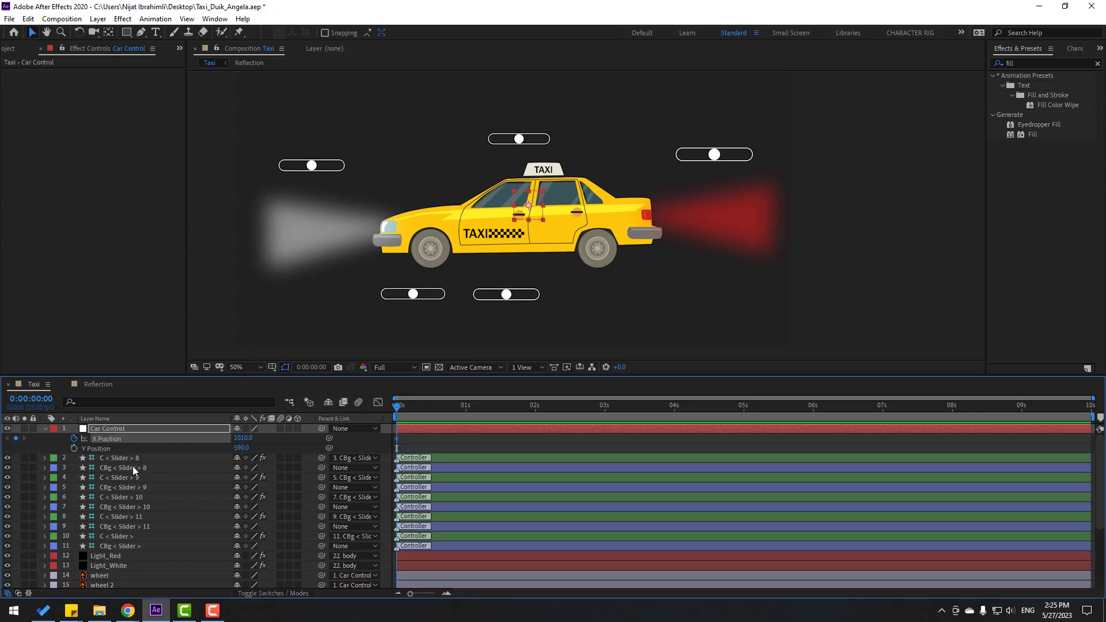
{"action": "left_click_drag", "start_coordinate": [240, 441], "coordinate": [1089, 403]}
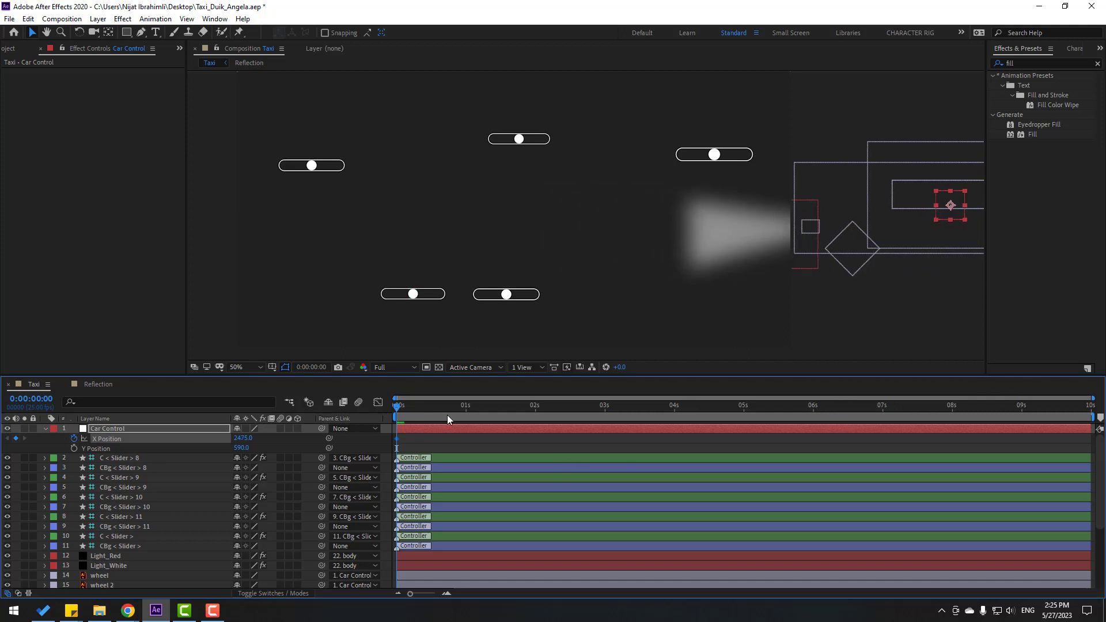
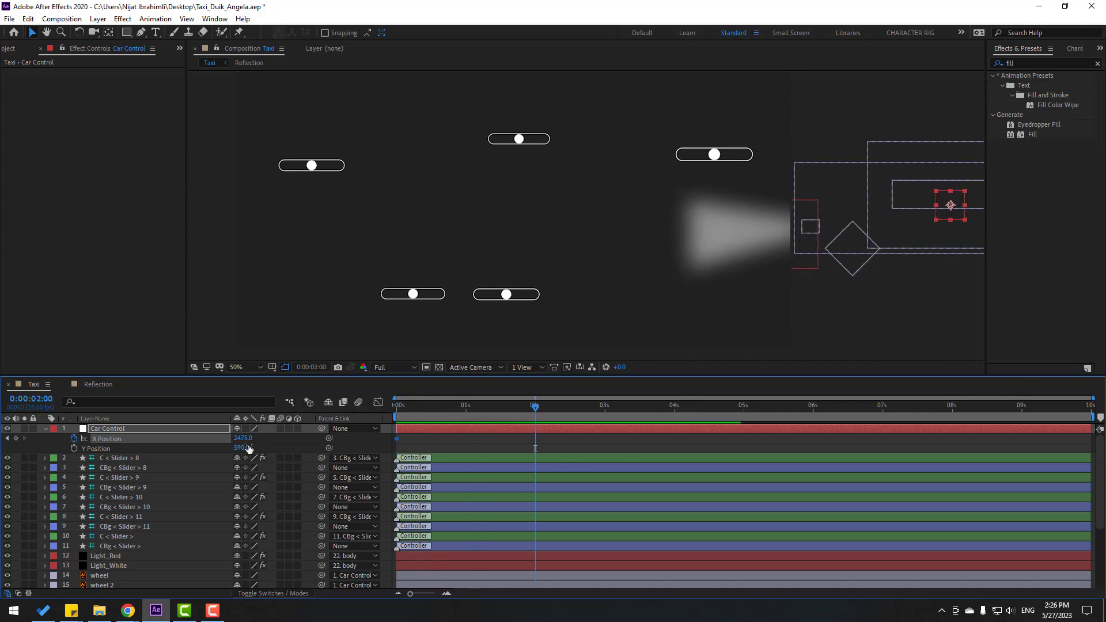
Keyframe Car Control's X Position to 1005 at 0:00:02:00, and apply Easy Ease to both X Position keyframes
{"action": "left_click_drag", "start_coordinate": [241, 440], "coordinate": [156, 442]}
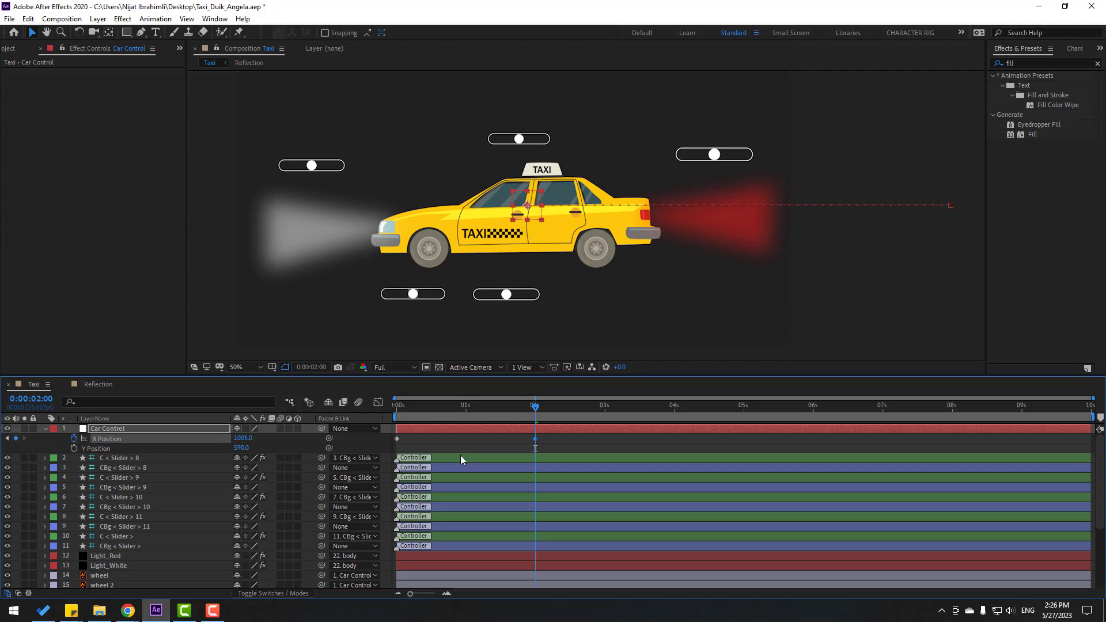
{"action": "right_click", "coordinate": [398, 439]}
{"action": "mouse_move", "coordinate": [496, 582]}
{"action": "left_click", "coordinate": [572, 507]}
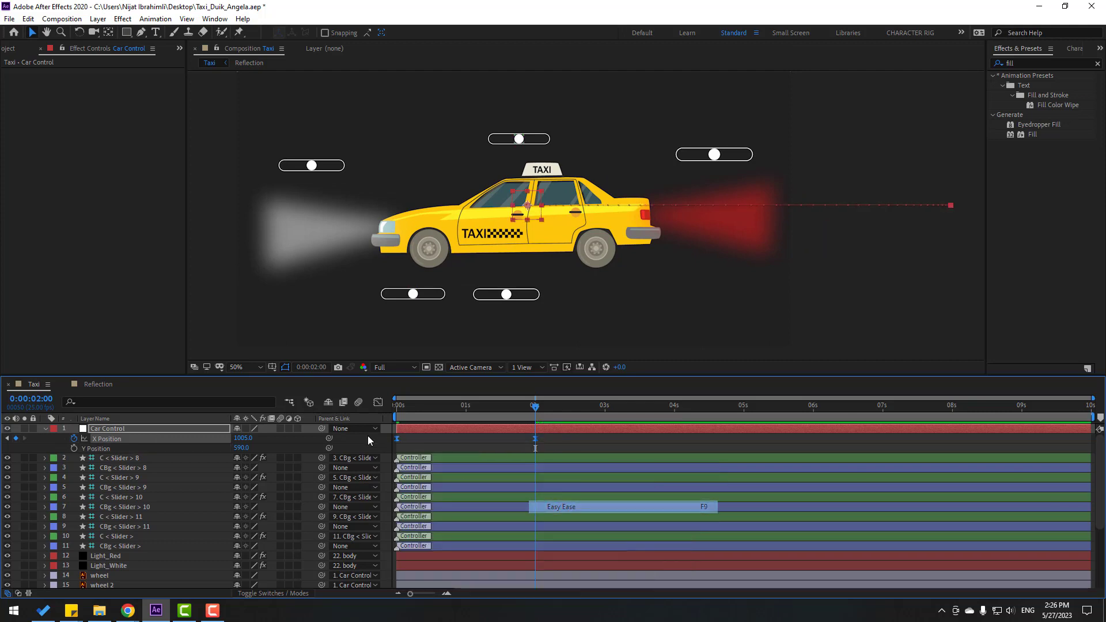
Shorten the final X Position keyframe's easing in the speed graph so the car moves fastest around 1.4 seconds, and preview it
{"action": "left_click", "coordinate": [378, 402]}
{"action": "left_click_drag", "start_coordinate": [439, 461], "coordinate": [445, 435]}
{"action": "key", "text": "space"}
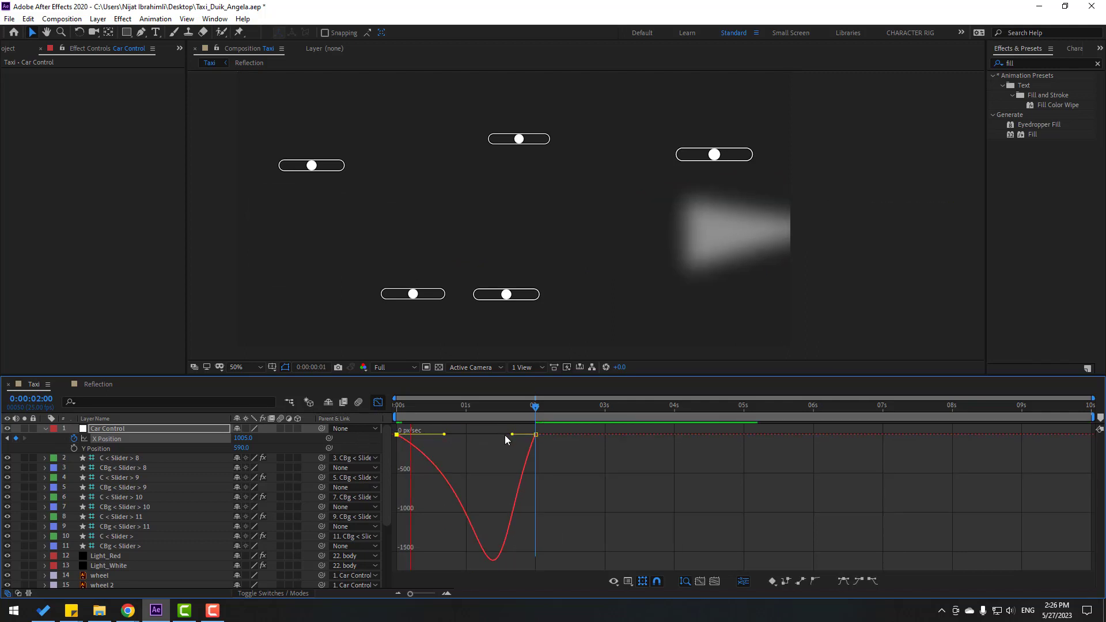
{"action": "key", "text": "space"}
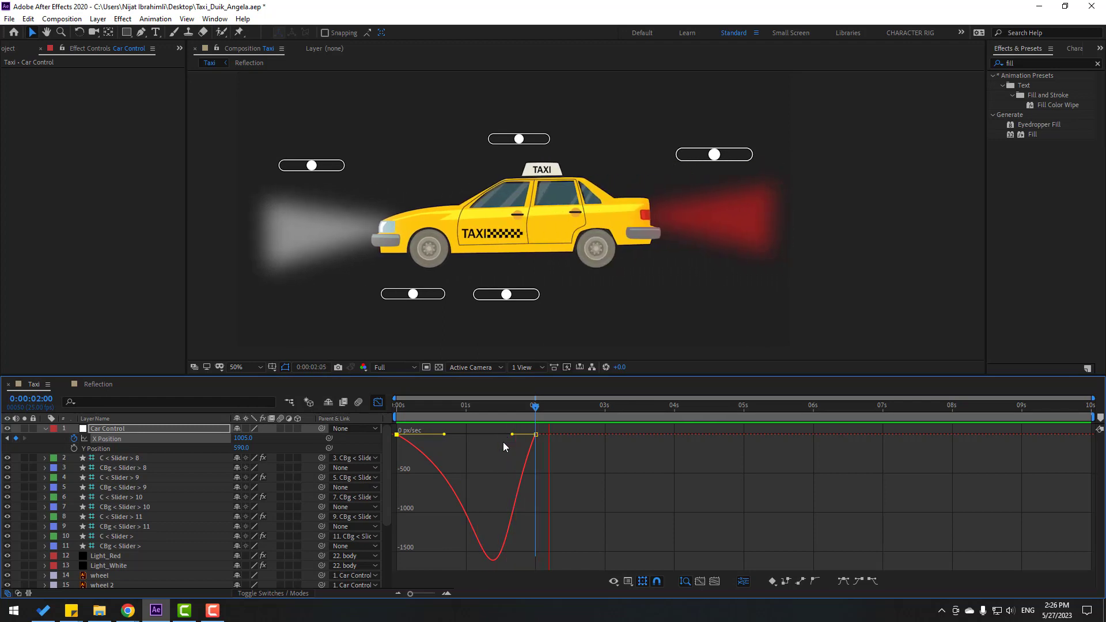
{"action": "left_click", "coordinate": [378, 402]}
Keyframe C < Slider > 8's Position at 0, 0 at 0:00:01:17 and at -45, 0 six frames ahead
{"action": "left_click_drag", "start_coordinate": [496, 408], "coordinate": [516, 408]}
{"action": "left_click", "coordinate": [413, 295]}
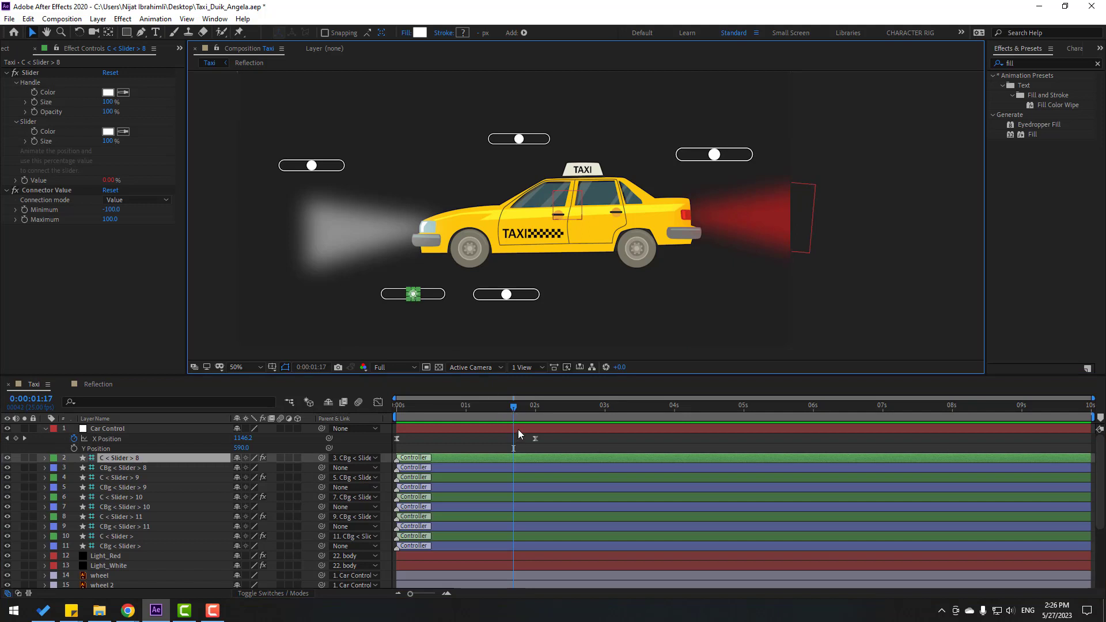
{"action": "key", "text": "p"}
{"action": "left_click", "coordinate": [73, 467]}
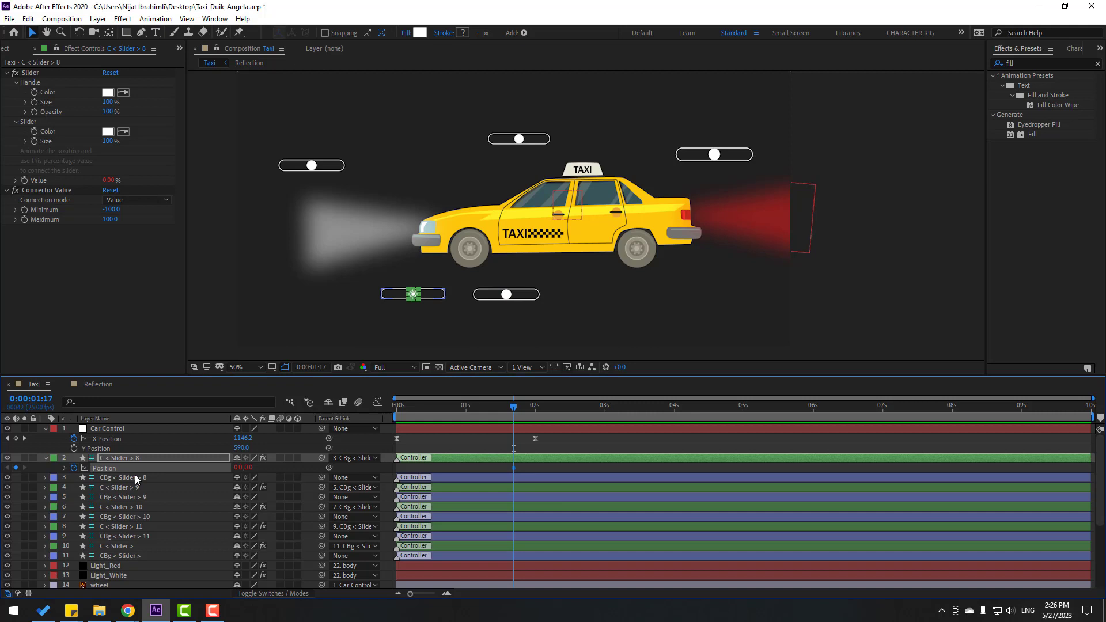
{"action": "key", "text": "alt+shift+j"}
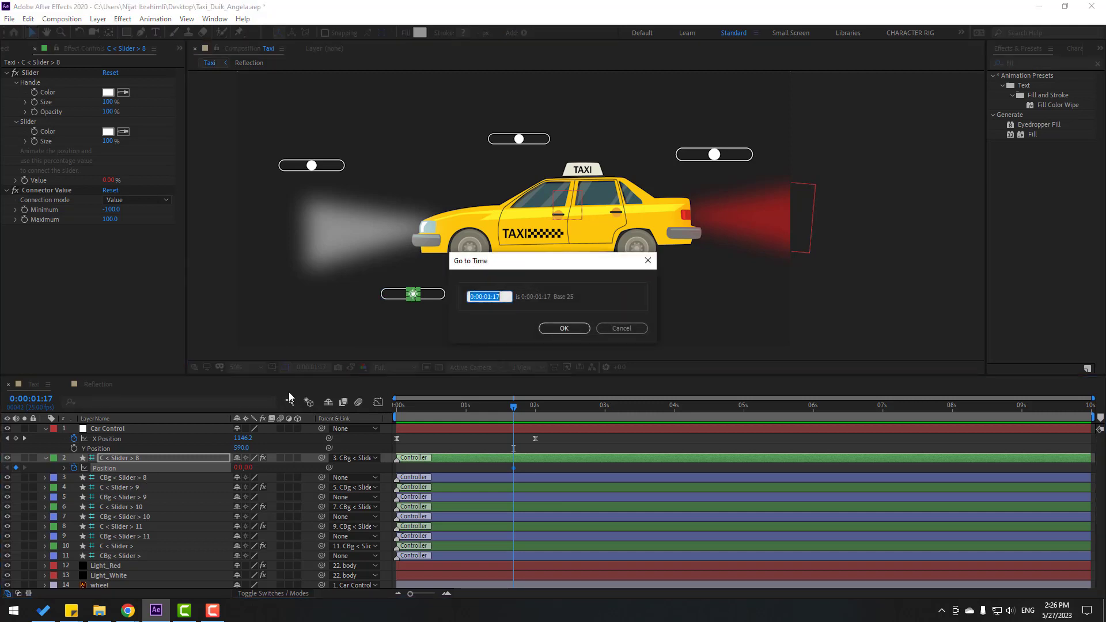
{"action": "type", "text": "+6"}
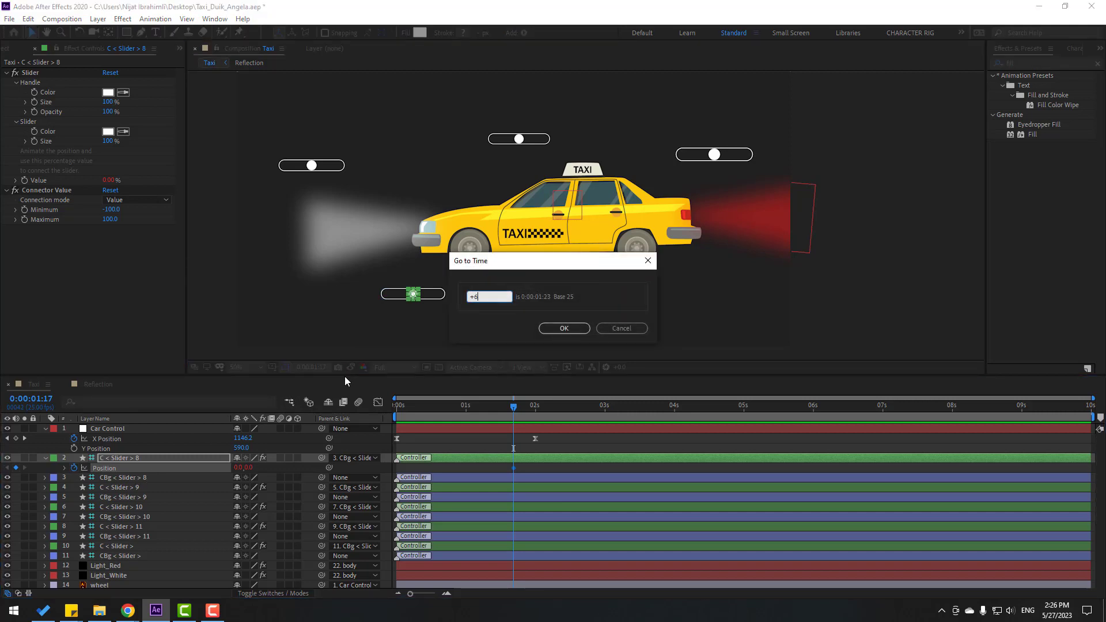
{"action": "left_click", "coordinate": [587, 328]}
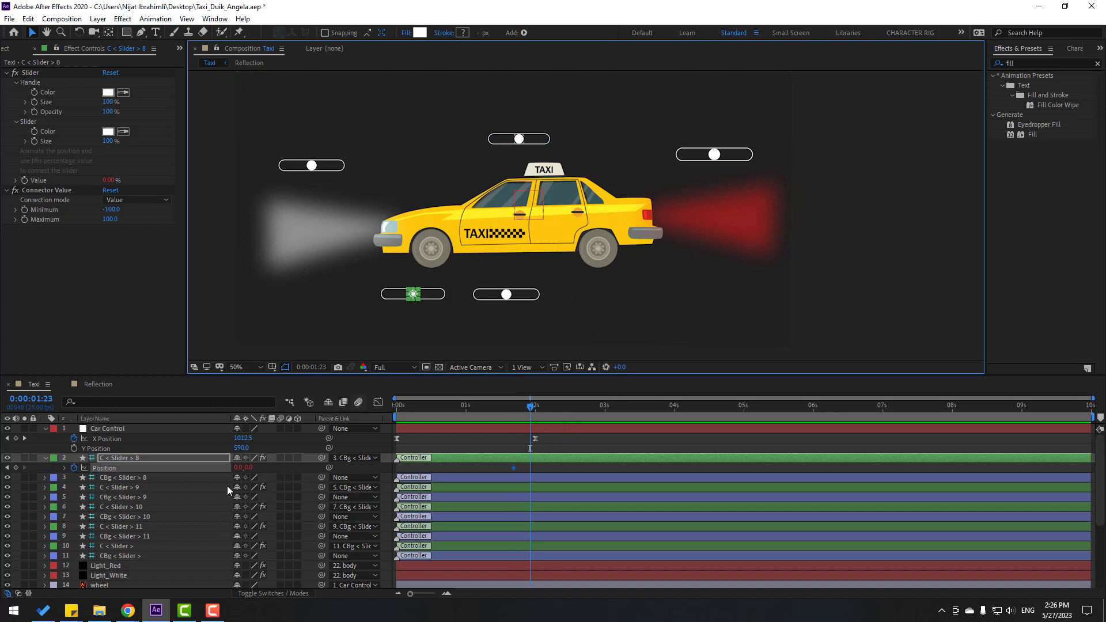
{"action": "left_click_drag", "start_coordinate": [241, 471], "coordinate": [211, 465]}
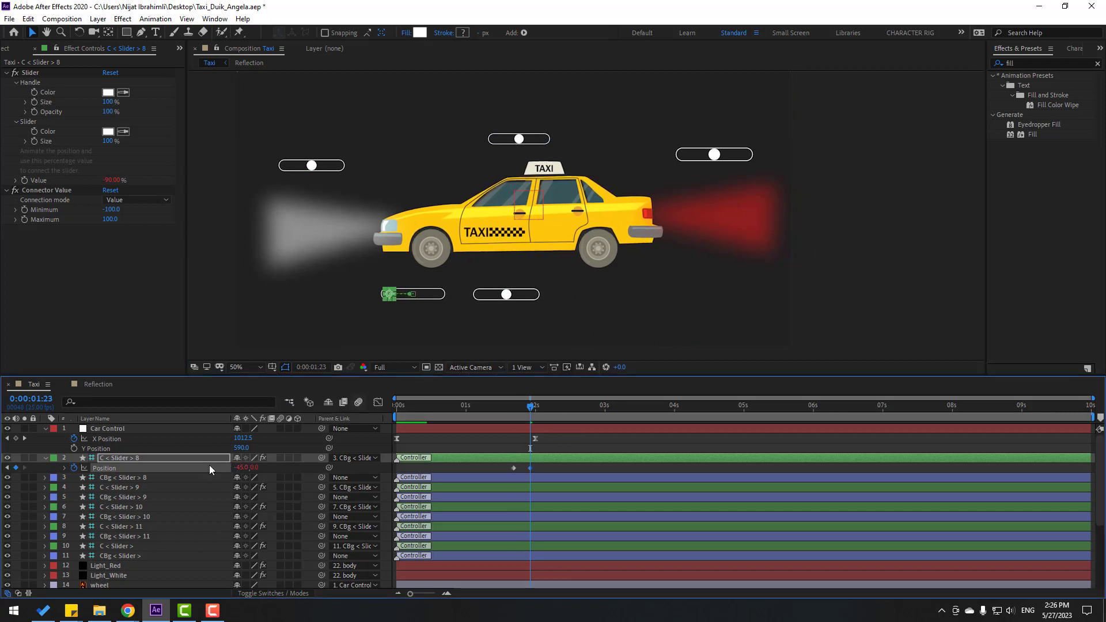
Add two more Position keyframes to C < Slider > 8, near the slider's right end at about 0:00:02:04 and -10, 0 at 0:00:02:10
{"action": "key", "text": "Page_Down"}
{"action": "key", "text": "Page_Down"}
{"action": "key", "text": "Page_Down"}
{"action": "key", "text": "Page_Down"}
{"action": "key", "text": "Page_Down"}
{"action": "key", "text": "Page_Down"}
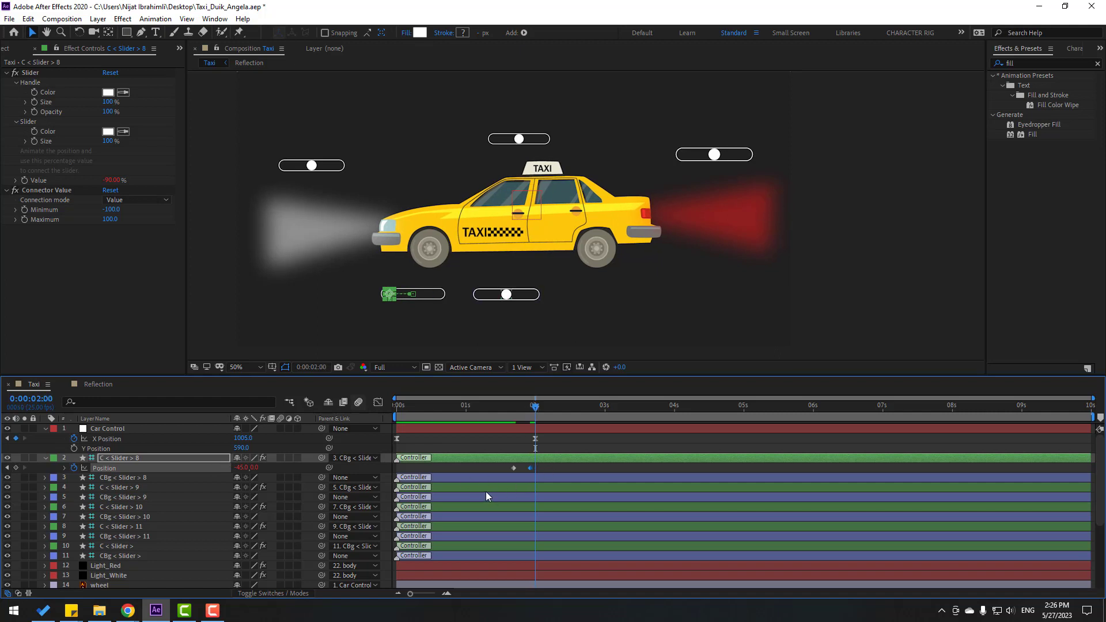
{"action": "left_click_drag", "start_coordinate": [241, 467], "coordinate": [209, 467]}
{"action": "key", "text": "Page_Down"}
{"action": "key", "text": "Page_Down"}
{"action": "key", "text": "Page_Down"}
{"action": "key", "text": "Page_Down"}
{"action": "key", "text": "Page_Down"}
{"action": "key", "text": "Page_Down"}
Apply Easy Ease to all four C < Slider > 8 Position keyframes and preview the body rocking
{"action": "left_click_drag", "start_coordinate": [572, 464], "coordinate": [501, 477]}
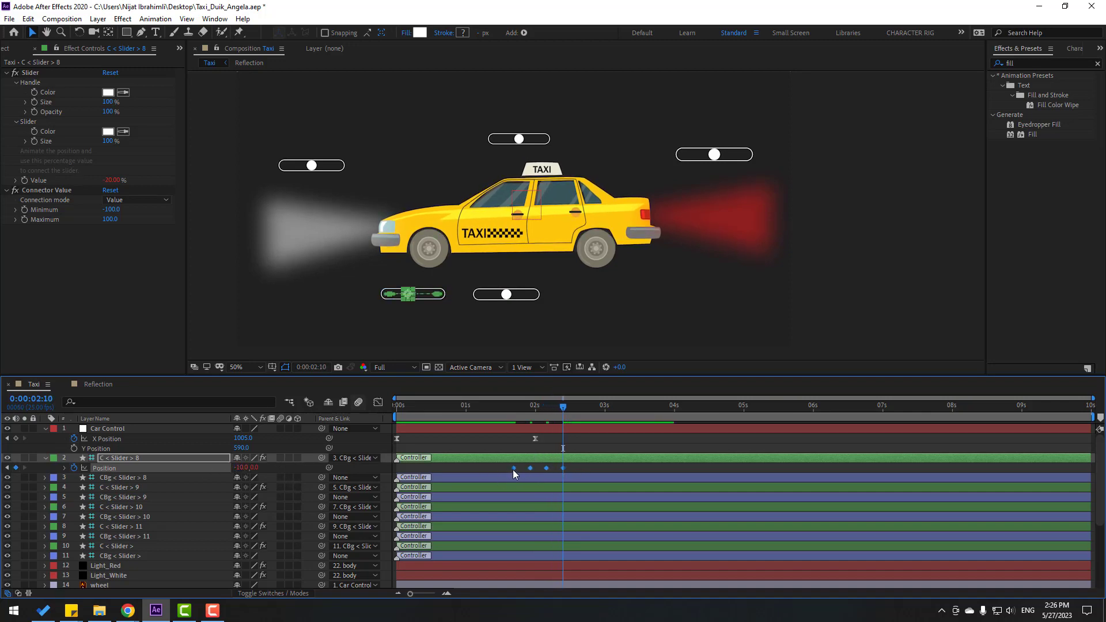
{"action": "right_click", "coordinate": [512, 469]}
{"action": "mouse_move", "coordinate": [576, 461]}
{"action": "left_click", "coordinate": [668, 499]}
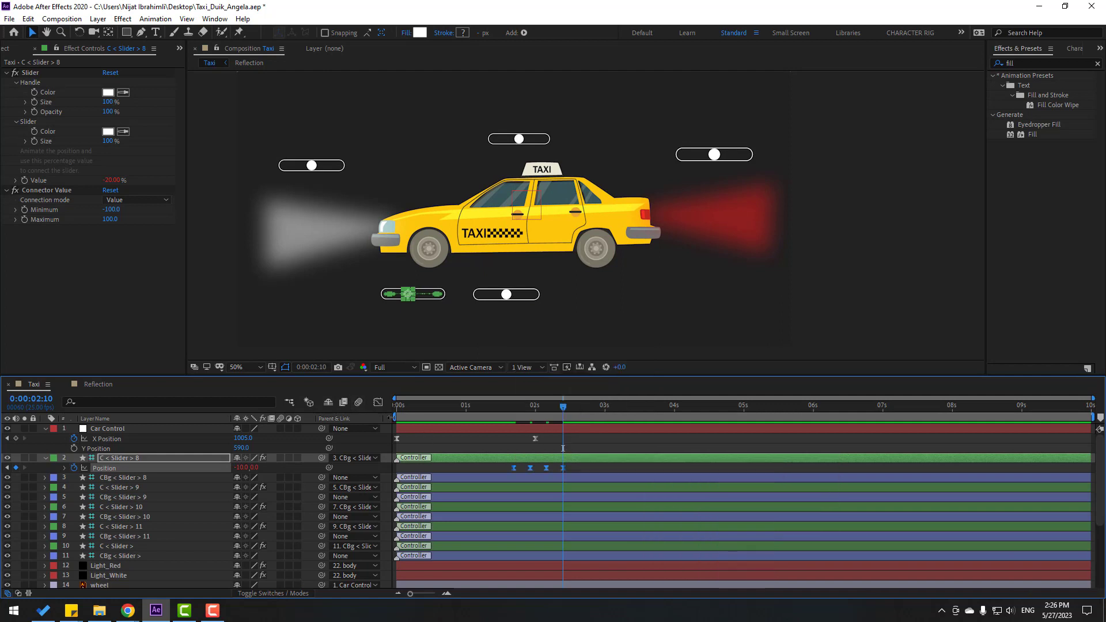
{"action": "key", "text": "space"}
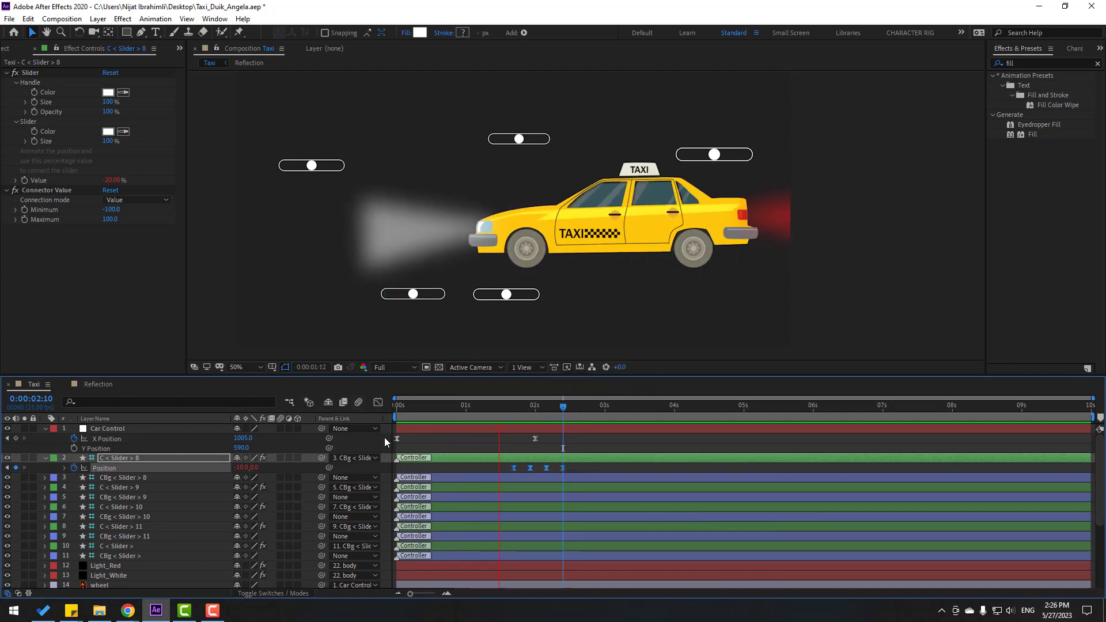
{"action": "key", "text": "space"}
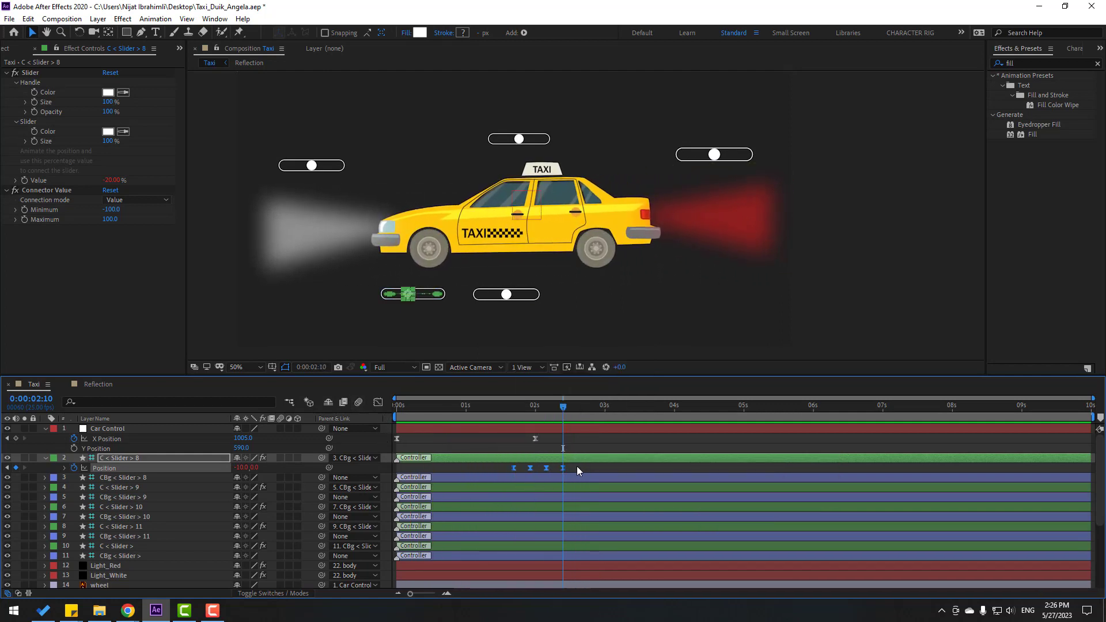
Stretch the C < Slider > 8 Position keyframes evenly from about 0:00:01:08 to 0:00:02:10, and preview the slower rocking
{"action": "left_click_drag", "start_coordinate": [577, 466], "coordinate": [498, 476]}
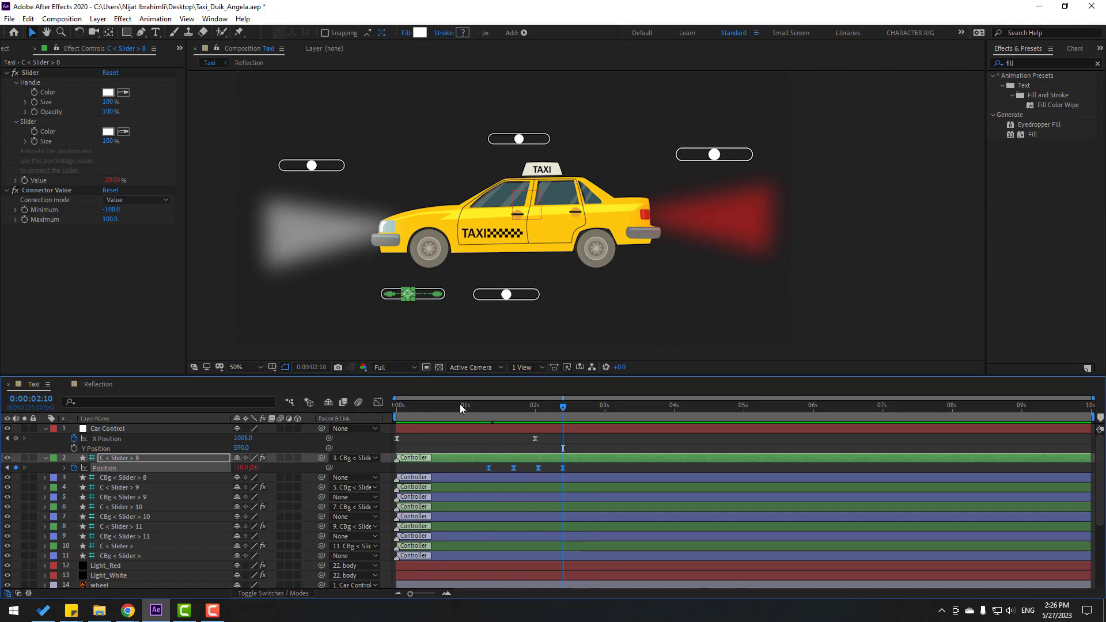
{"action": "left_click_drag", "start_coordinate": [461, 408], "coordinate": [555, 406]}
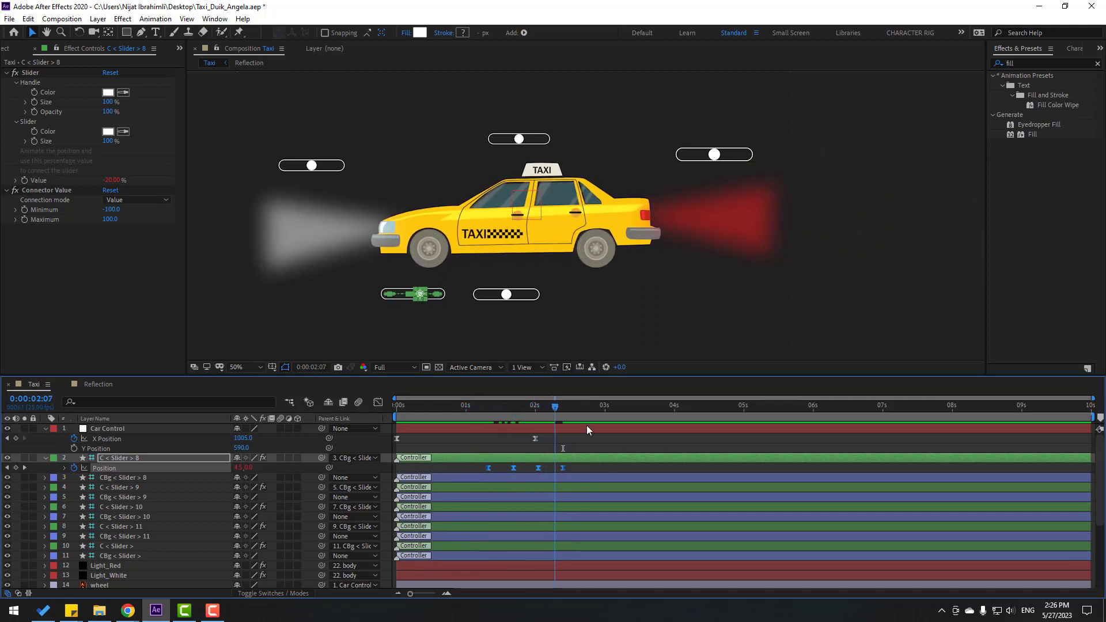
{"action": "key", "text": "space"}
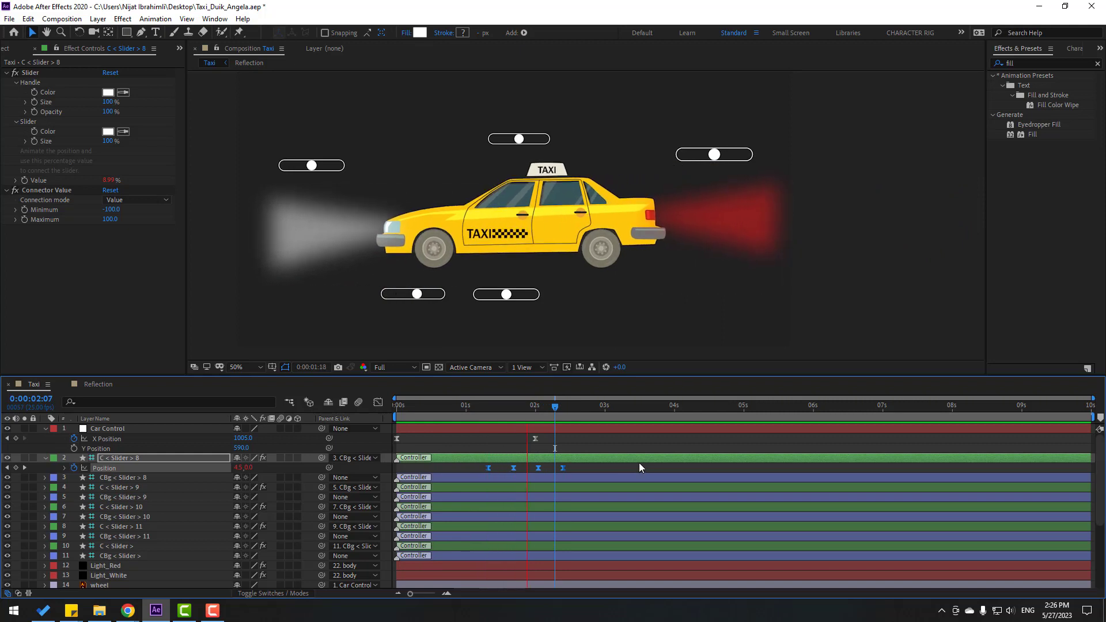
{"action": "key", "text": "space"}
Reshape Car Control's X Position speed graph so the car speeds up early and slows gradually, then preview and leave the graph view
{"action": "left_click", "coordinate": [493, 407]}
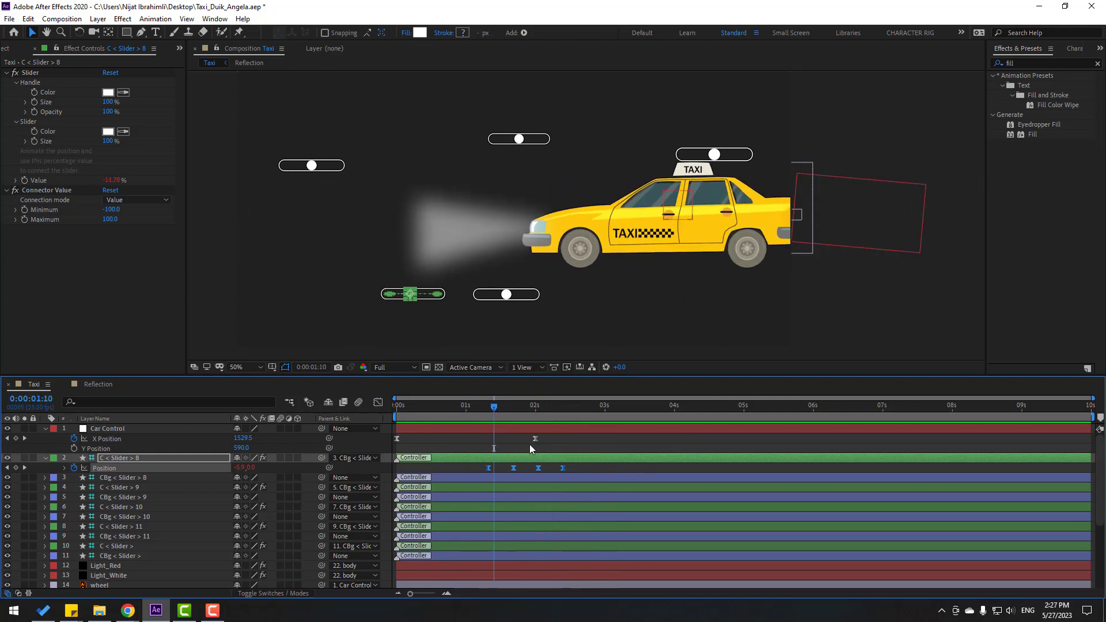
{"action": "left_click_drag", "start_coordinate": [548, 436], "coordinate": [394, 442]}
{"action": "left_click", "coordinate": [378, 403]}
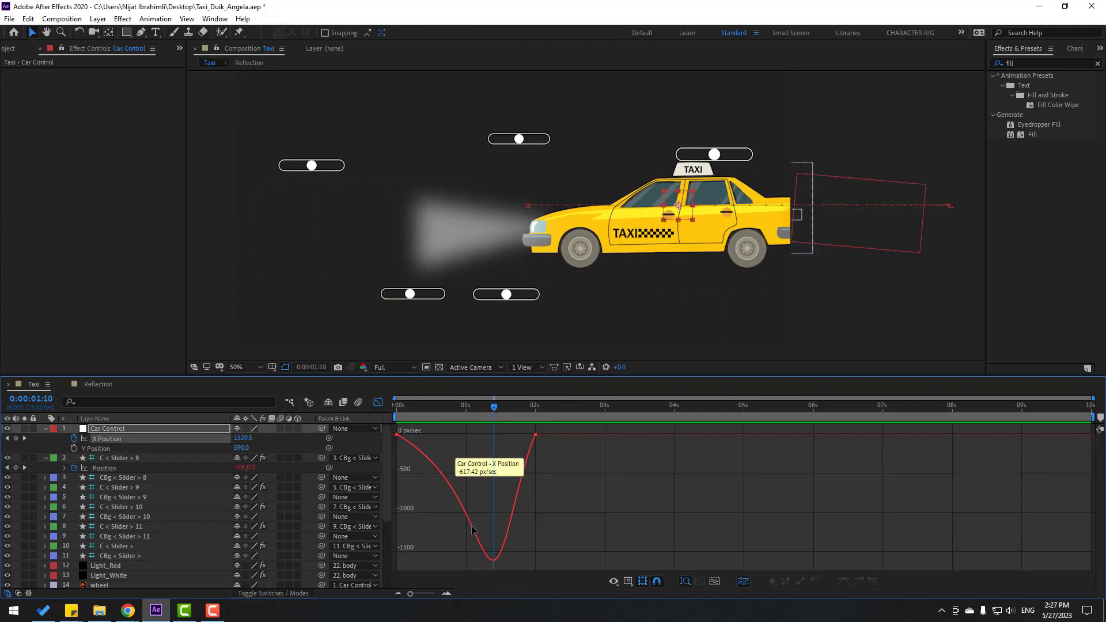
{"action": "left_click_drag", "start_coordinate": [554, 448], "coordinate": [477, 436]}
{"action": "key", "text": "space"}
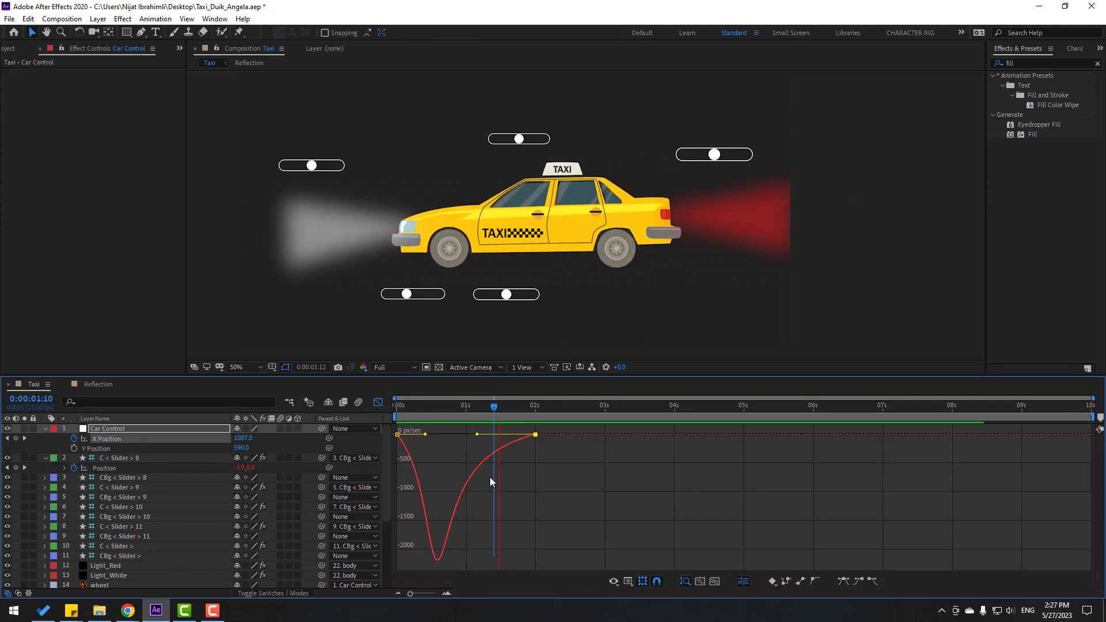
{"action": "key", "text": "space"}
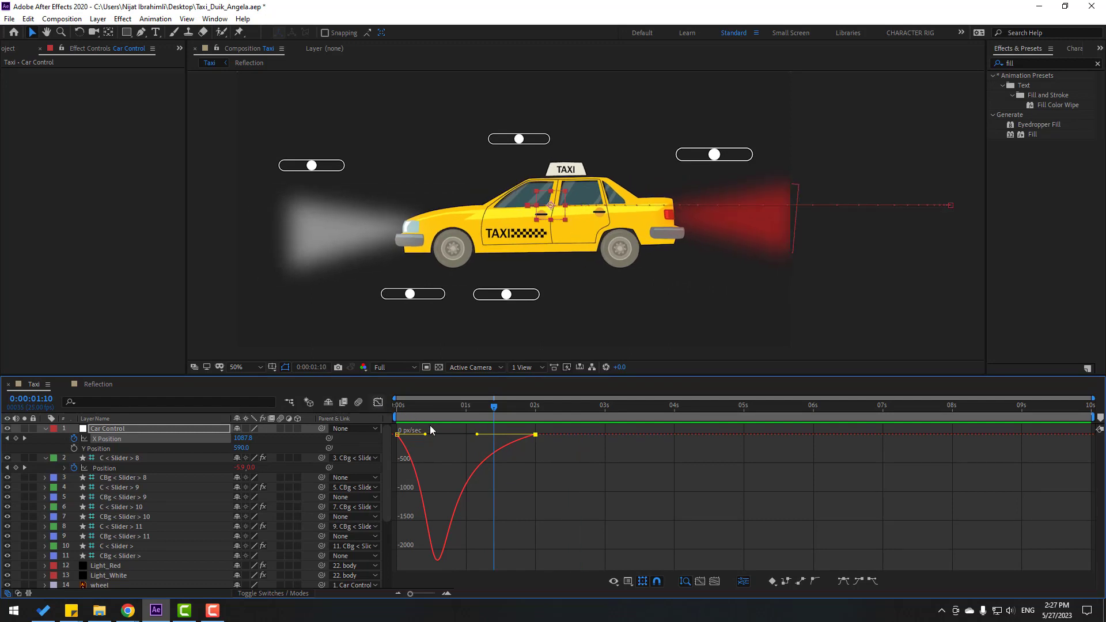
{"action": "left_click", "coordinate": [378, 403]}
Keyframe C < Slider > 9's Position at 0, 0 at 0:00:01:15 and at -42, 0 at 0:00:02:00
{"action": "left_click_drag", "start_coordinate": [494, 409], "coordinate": [508, 408]}
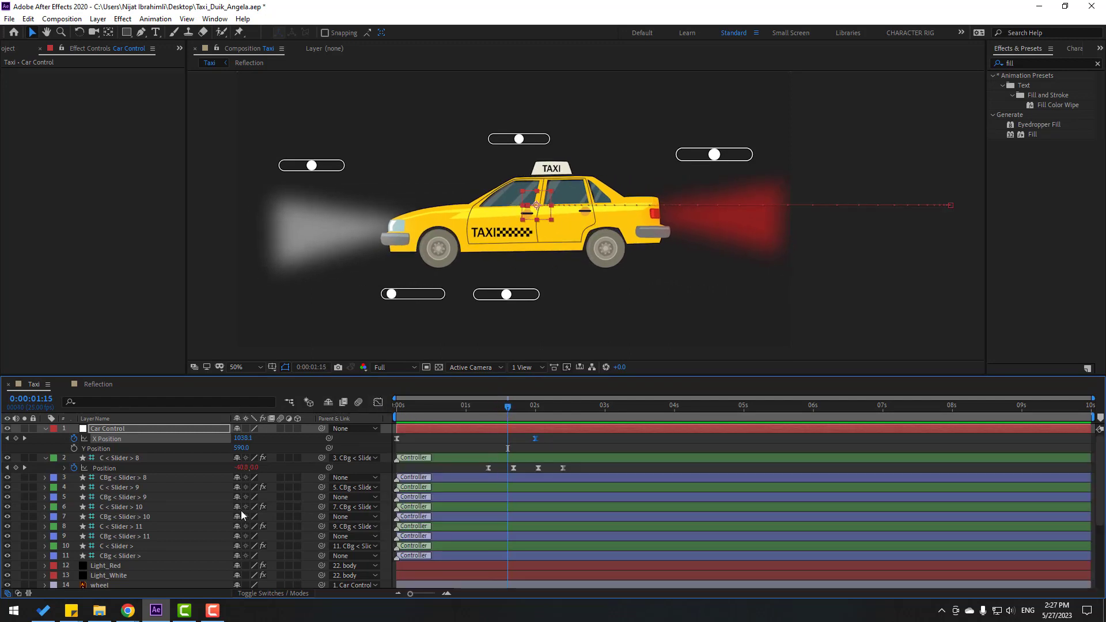
{"action": "left_click", "coordinate": [506, 294]}
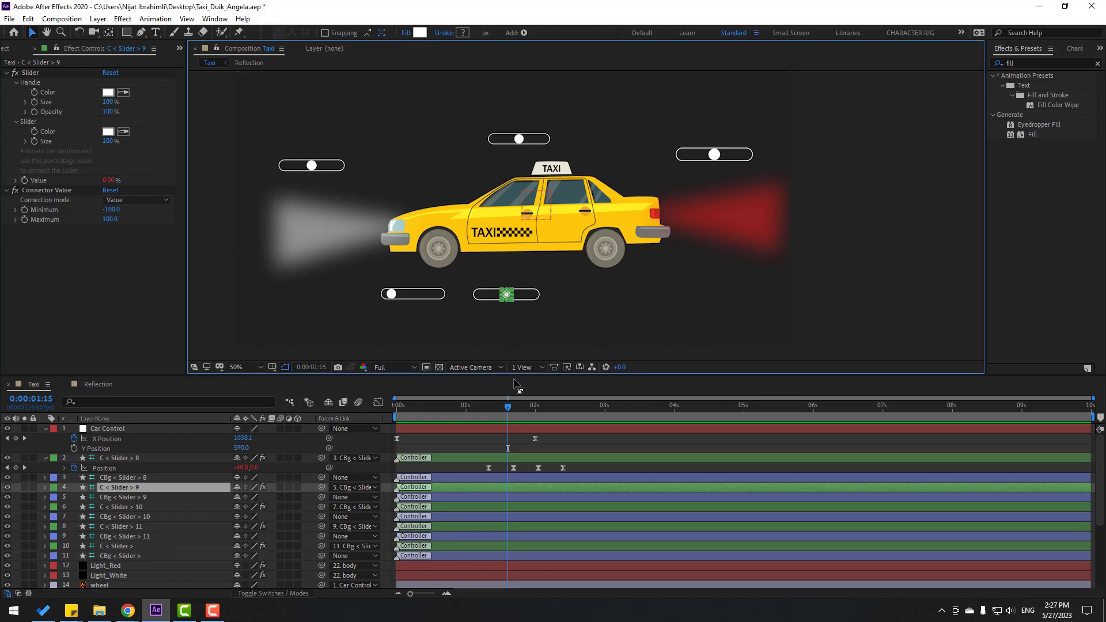
{"action": "key", "text": "p"}
{"action": "left_click", "coordinate": [76, 499]}
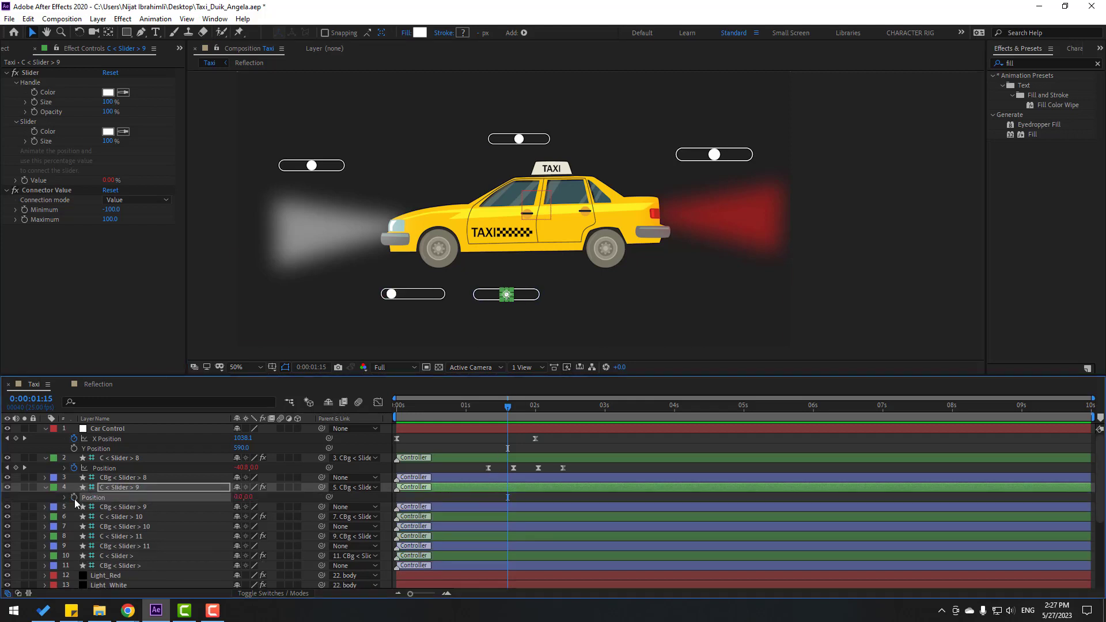
{"action": "left_click_drag", "start_coordinate": [512, 407], "coordinate": [536, 408]}
{"action": "left_click_drag", "start_coordinate": [240, 502], "coordinate": [213, 496]}
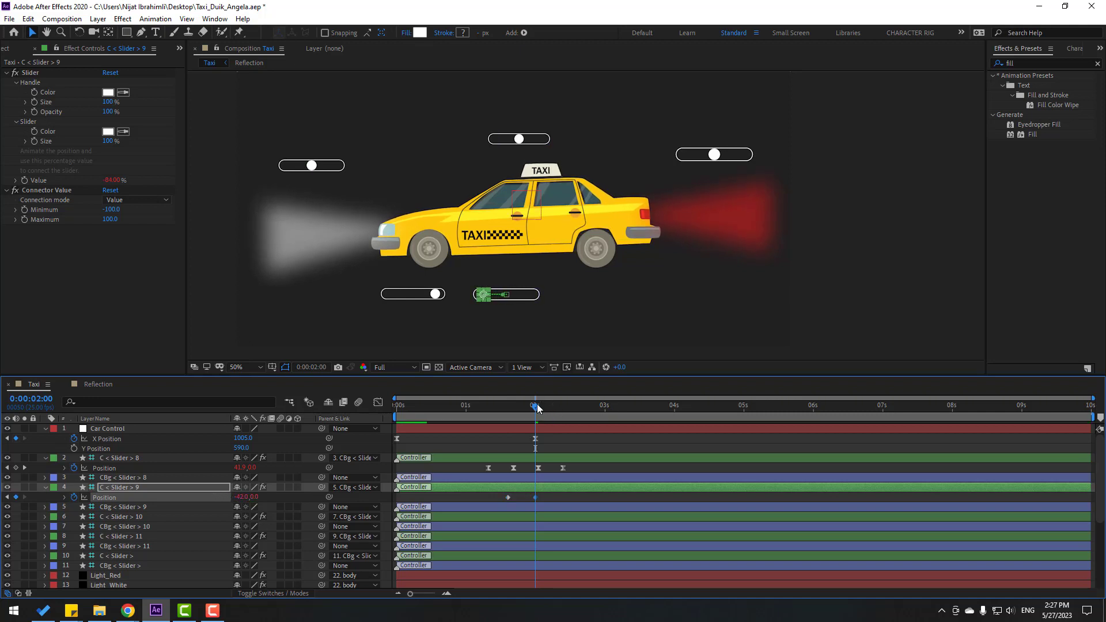
Keyframe C < Slider > 9's Position at 45, 0 at 0:00:02:08 and at 23, 0 at 0:00:02:17
{"action": "left_click_drag", "start_coordinate": [538, 408], "coordinate": [558, 406]}
{"action": "mouse_move", "coordinate": [240, 502]}
{"action": "left_mouse_down"}
{"action": "mouse_move", "coordinate": [278, 499]}
{"action": "mouse_move", "coordinate": [252, 497]}
{"action": "left_mouse_up"}
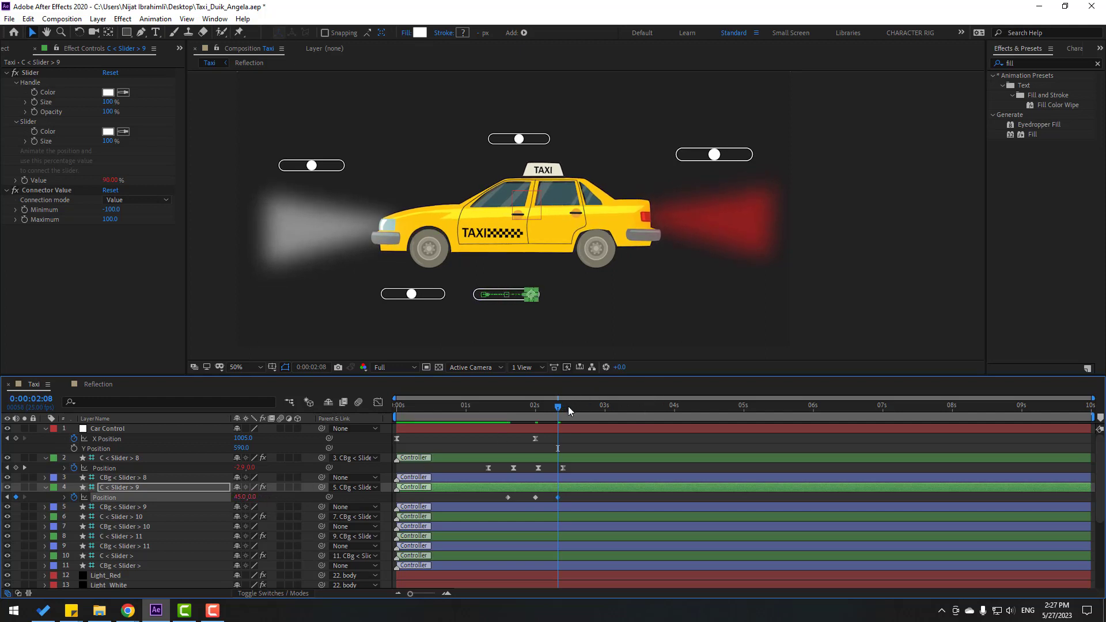
{"action": "left_click_drag", "start_coordinate": [569, 411], "coordinate": [583, 411]}
{"action": "left_click_drag", "start_coordinate": [241, 499], "coordinate": [227, 497]}
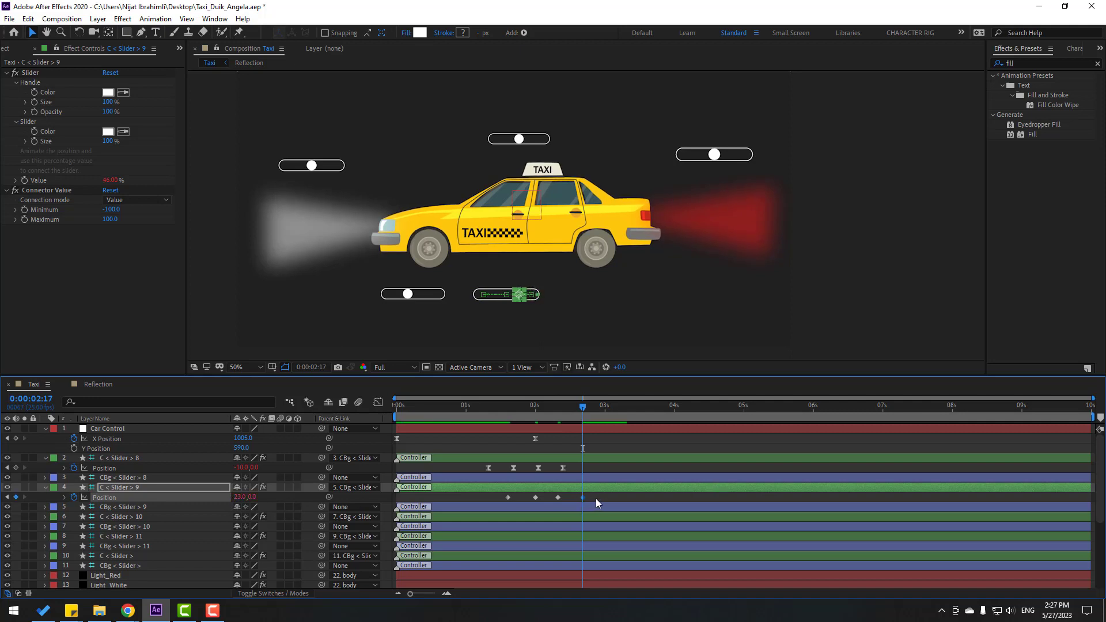
Apply Easy Ease to all four C < Slider > 9 Position keyframes and preview the animation
{"action": "left_click_drag", "start_coordinate": [600, 494], "coordinate": [509, 497]}
{"action": "right_click", "coordinate": [509, 497]}
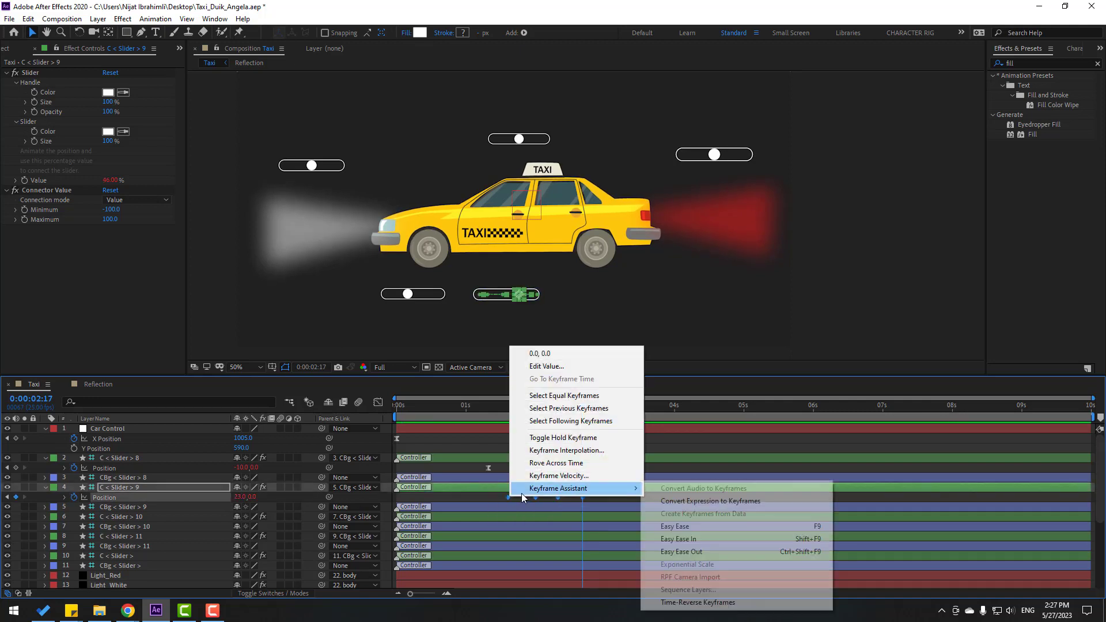
{"action": "mouse_move", "coordinate": [576, 487]}
{"action": "left_click", "coordinate": [672, 514]}
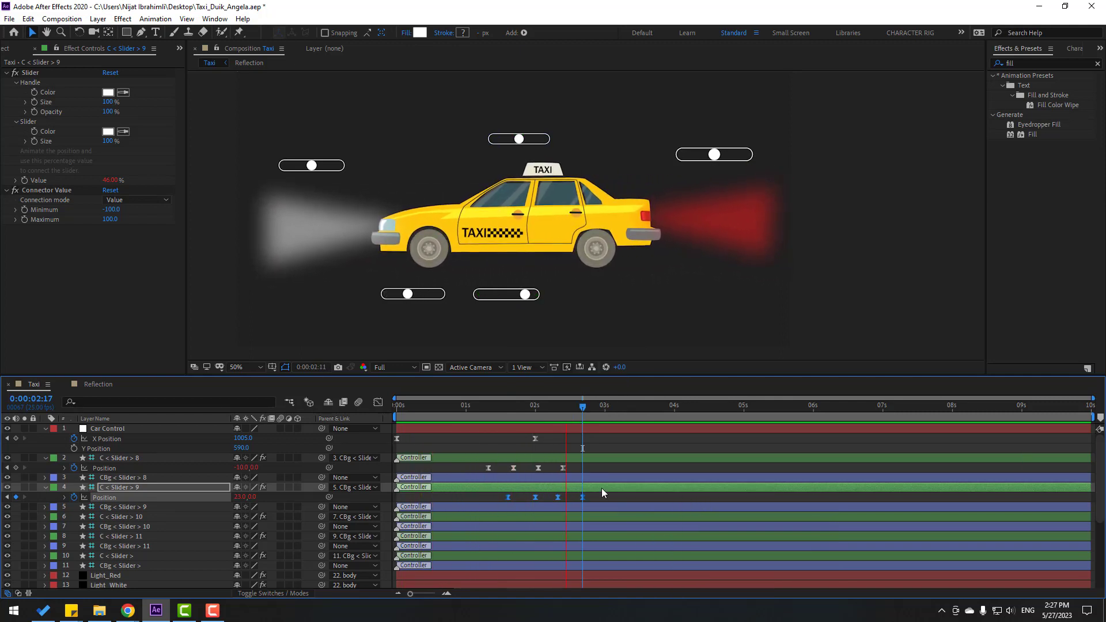
Move the C < Slider > 9 Position keyframes earlier so the first aligns with C < Slider > 8's first keyframe, and scrub through the motion
{"action": "left_click", "coordinate": [513, 406]}
{"action": "left_click", "coordinate": [509, 498]}
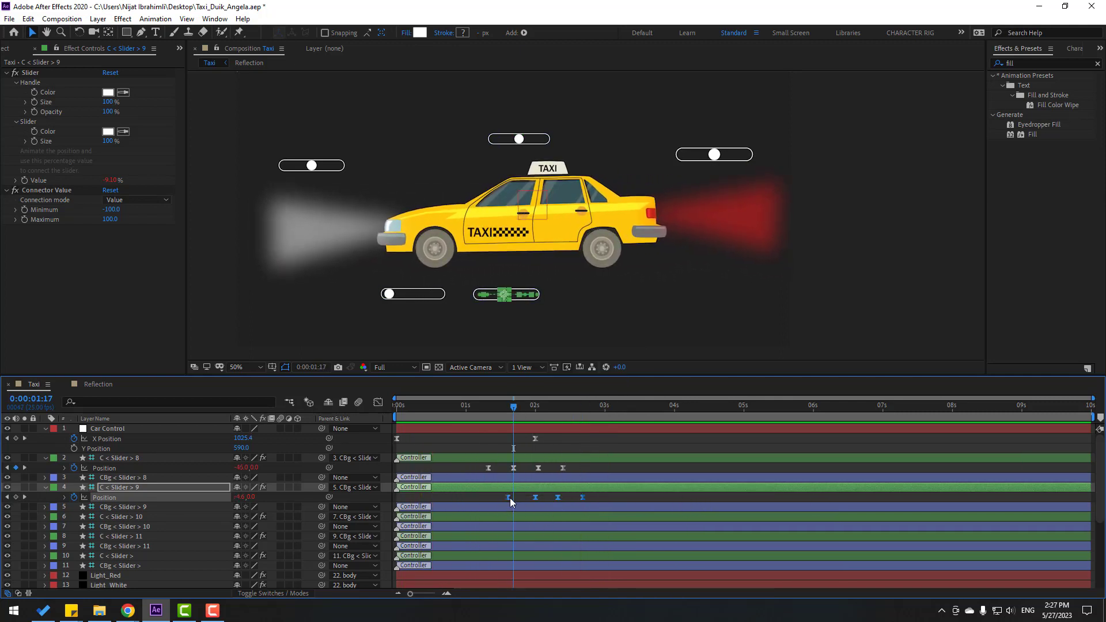
{"action": "left_click_drag", "start_coordinate": [508, 499], "coordinate": [488, 499]}
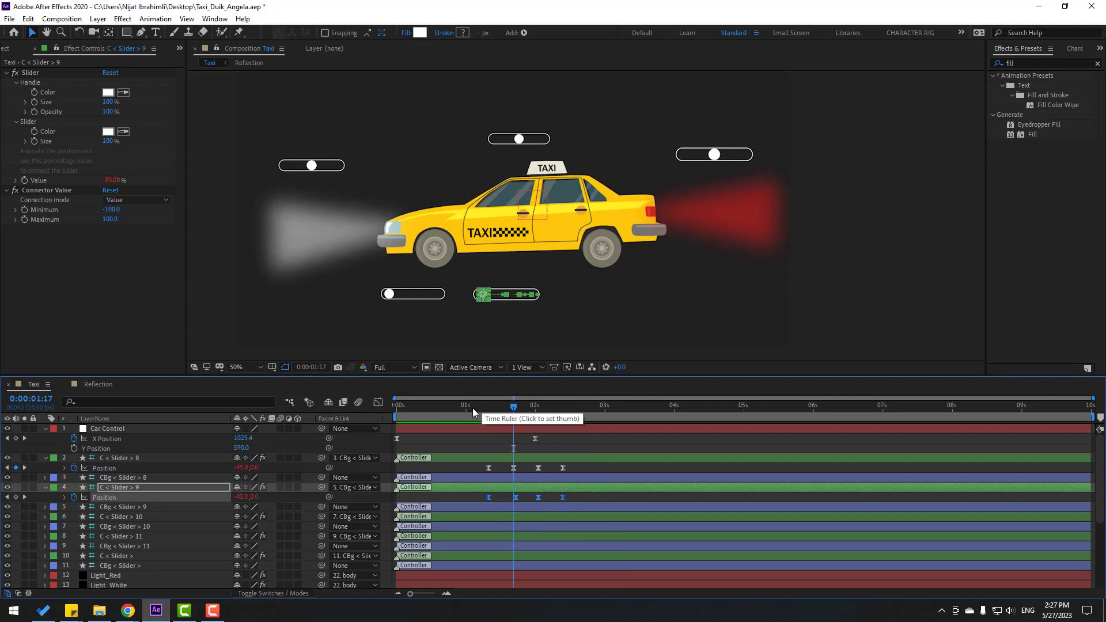
{"action": "left_click", "coordinate": [486, 407]}
{"action": "left_click_drag", "start_coordinate": [493, 407], "coordinate": [552, 407]}
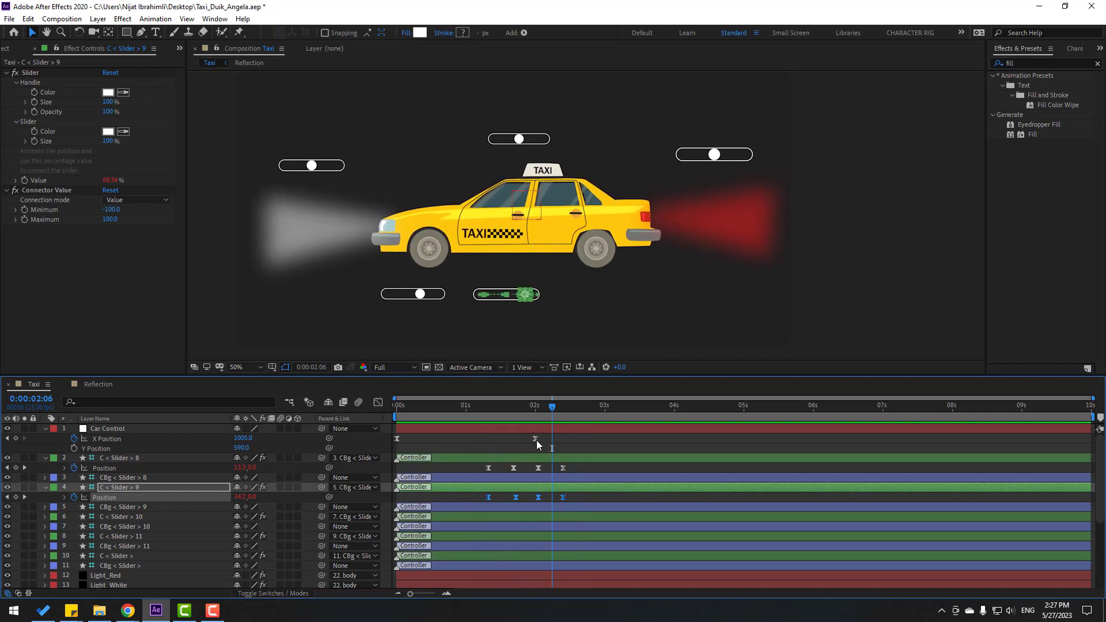
Move Car Control's final X Position keyframe to about 0:00:02:10, aligned with the last slider keyframes, and preview the car's arrival
{"action": "left_click_drag", "start_coordinate": [535, 440], "coordinate": [564, 440]}
{"action": "key", "text": "space"}
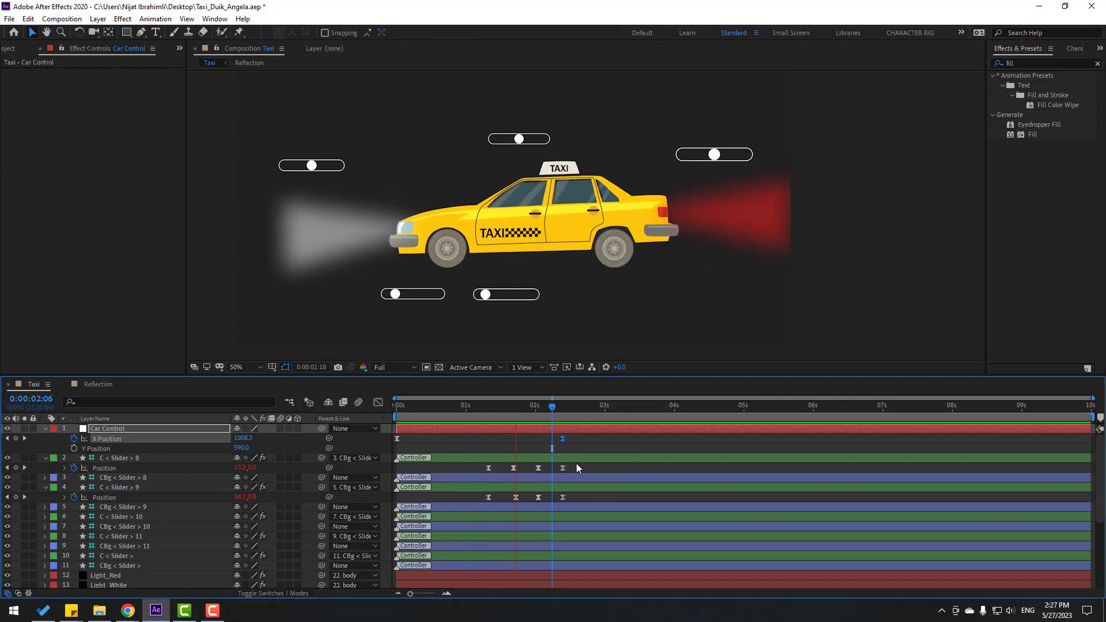
{"action": "left_click", "coordinate": [497, 407]}
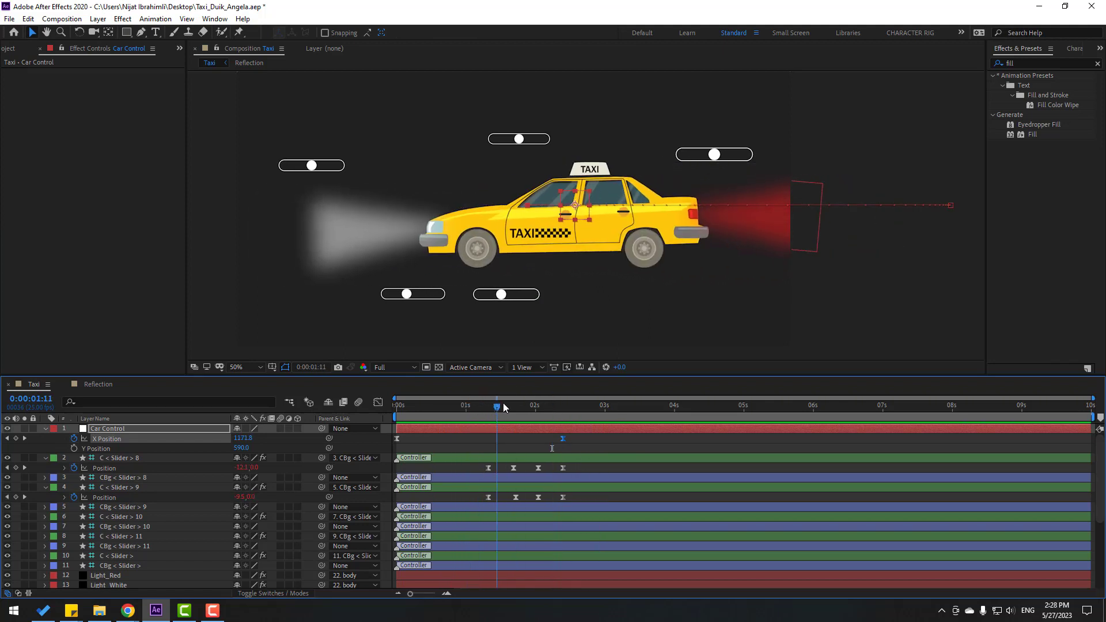
Shift the C < Slider > 8 Position keyframes later so the first falls at about 0:00:01:12, and preview the motion
{"action": "mouse_move", "coordinate": [504, 407]}
{"action": "left_mouse_down"}
{"action": "mouse_move", "coordinate": [549, 407]}
{"action": "mouse_move", "coordinate": [487, 402]}
{"action": "left_mouse_up"}
{"action": "left_click_drag", "start_coordinate": [573, 464], "coordinate": [500, 469]}
{"action": "left_click_drag", "start_coordinate": [491, 411], "coordinate": [566, 415]}
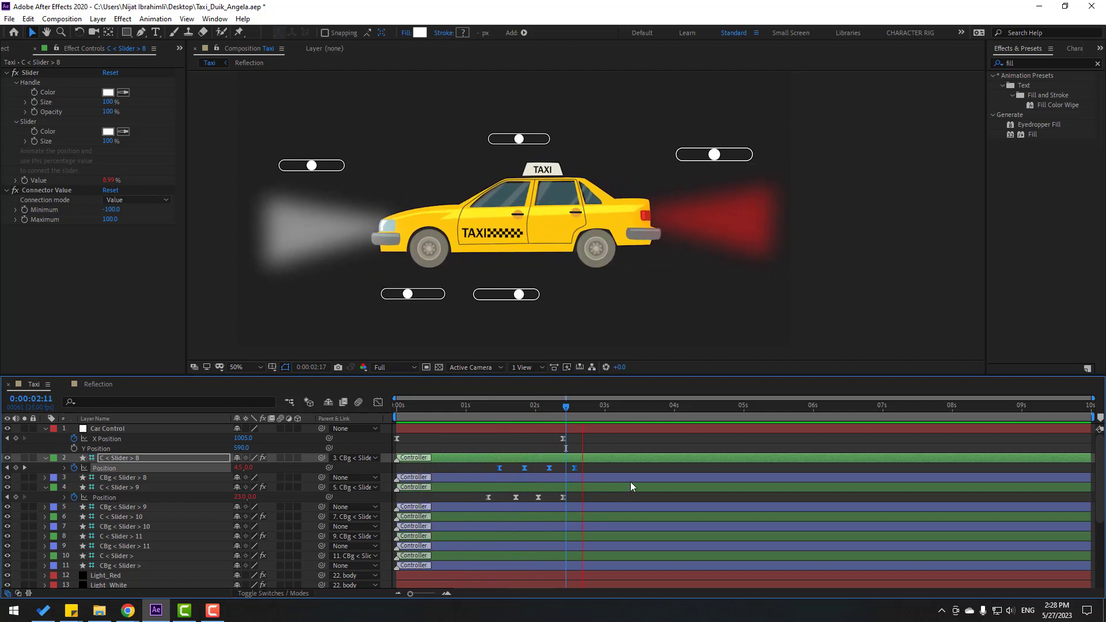
{"action": "left_click", "coordinate": [503, 407]}
Keyframe C < Slider > 10's Position near its left end at 0:00:00:15 and at an X value of 9.4 at 0:00:02:00
{"action": "left_click", "coordinate": [519, 139]}
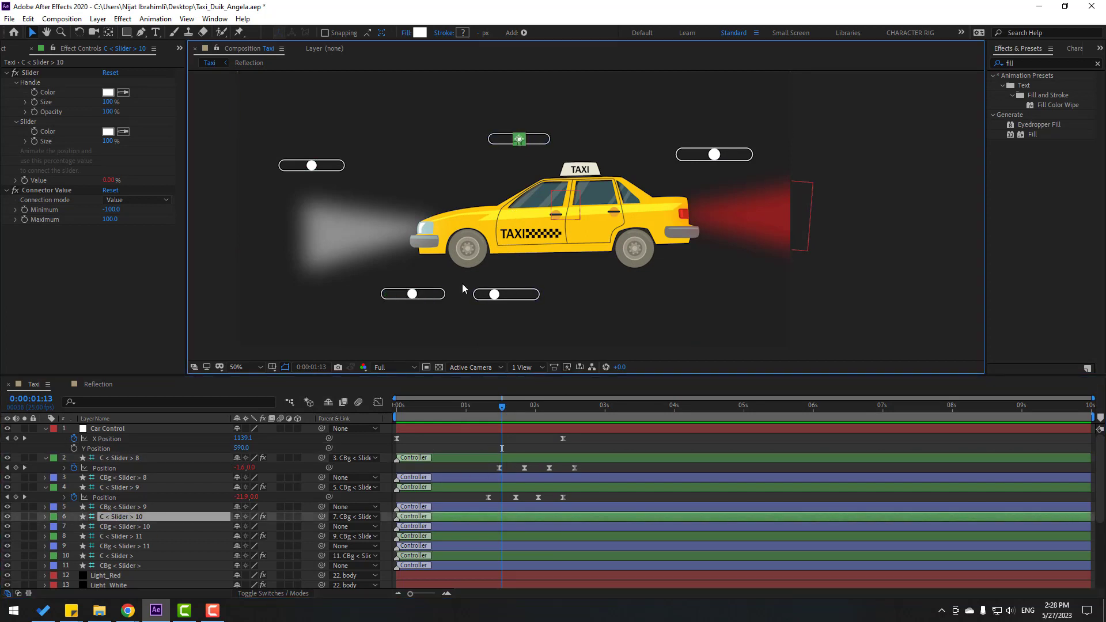
{"action": "left_click_drag", "start_coordinate": [520, 139], "coordinate": [497, 138]}
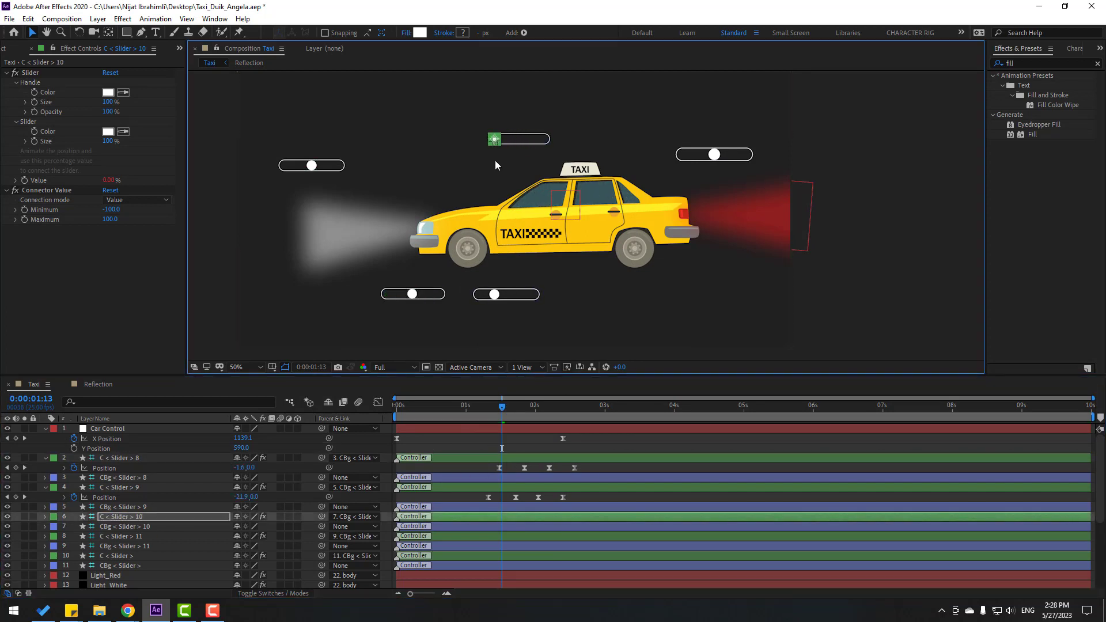
{"action": "left_click_drag", "start_coordinate": [495, 419], "coordinate": [438, 420]}
{"action": "key", "text": "p"}
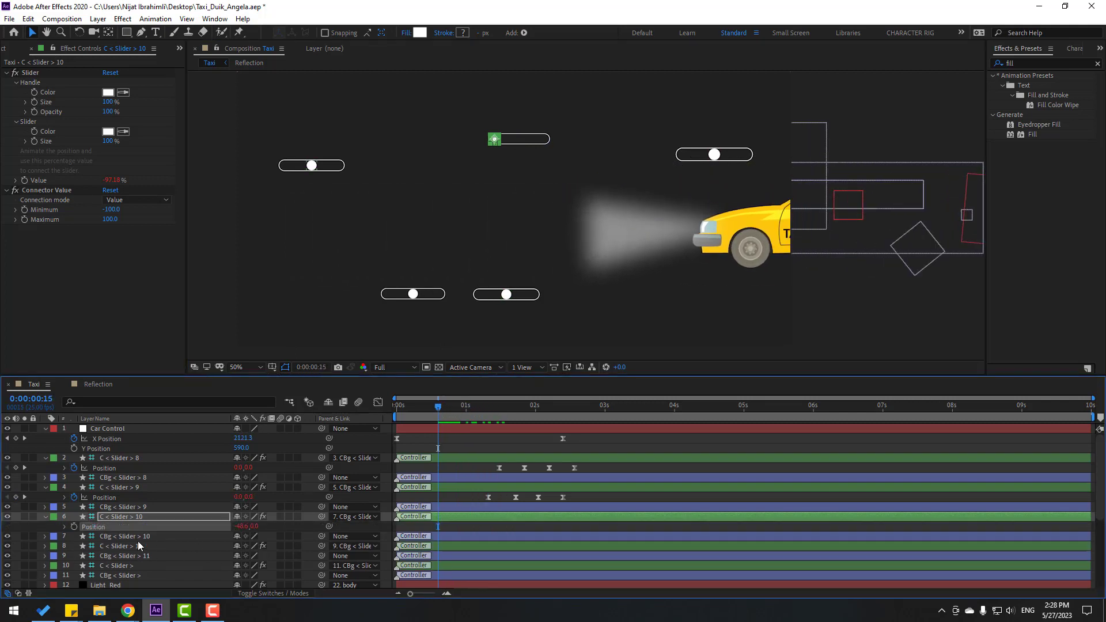
{"action": "left_click_drag", "start_coordinate": [444, 406], "coordinate": [537, 402]}
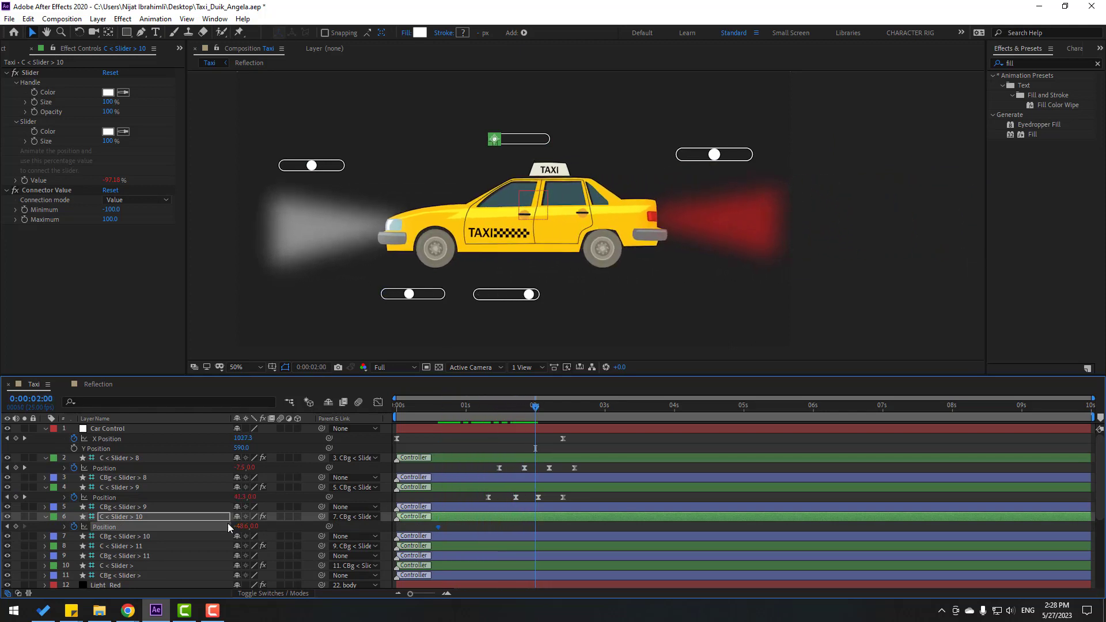
{"action": "mouse_move", "coordinate": [248, 526]}
{"action": "left_mouse_down"}
{"action": "mouse_move", "coordinate": [267, 521]}
{"action": "mouse_move", "coordinate": [261, 511]}
{"action": "left_mouse_up"}
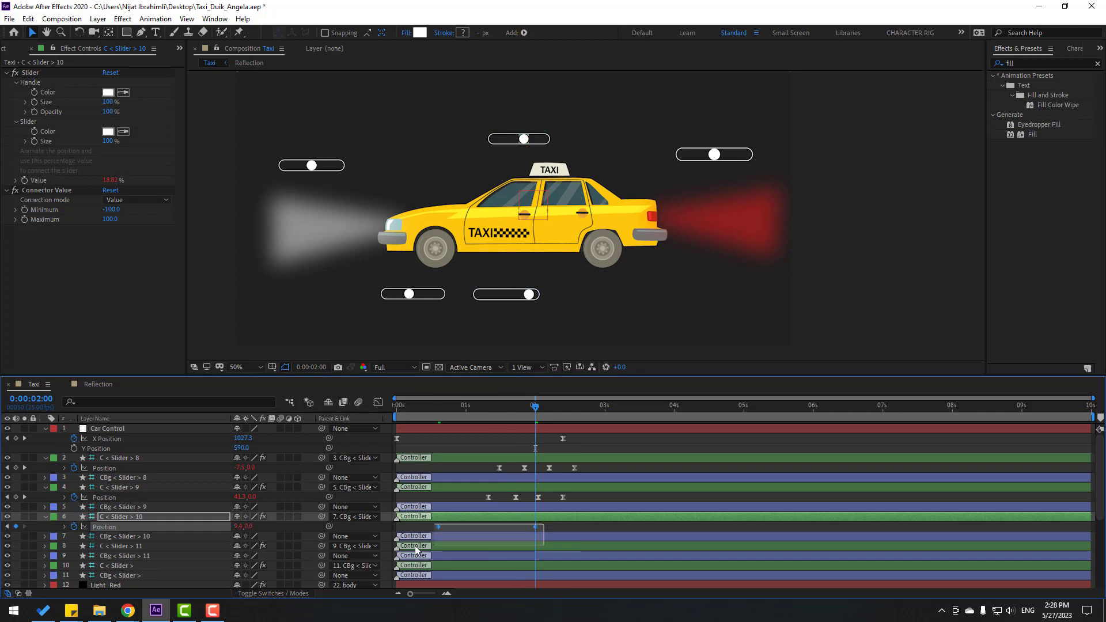
Apply Easy Ease to both C < Slider > 10 Position keyframes and preview the animation
{"action": "right_click", "coordinate": [438, 527]}
{"action": "mouse_move", "coordinate": [506, 518]}
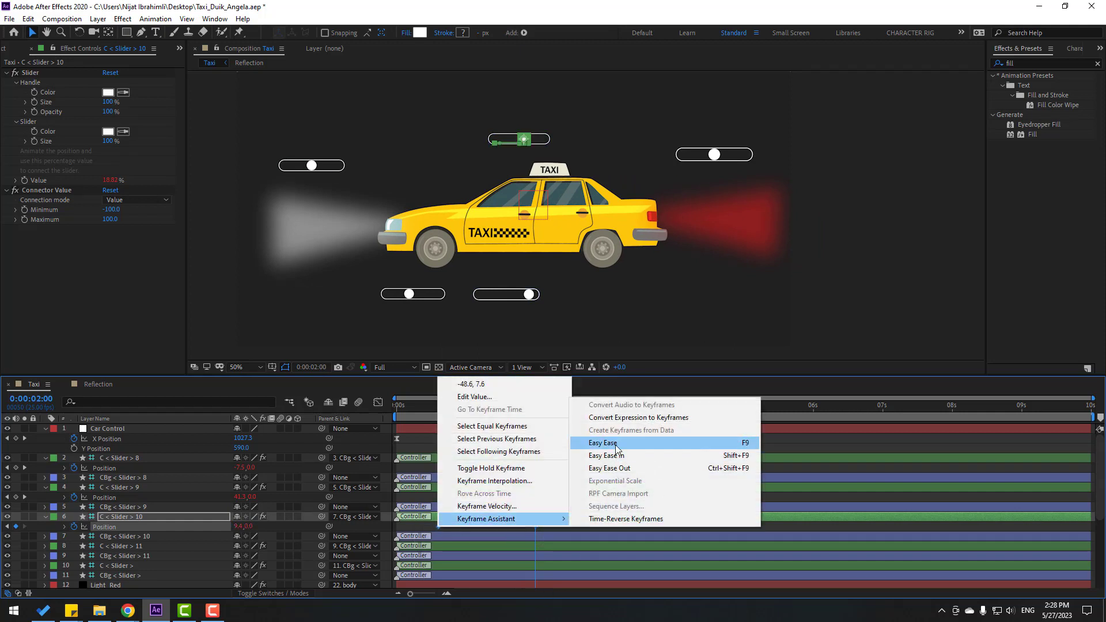
{"action": "left_click", "coordinate": [633, 443]}
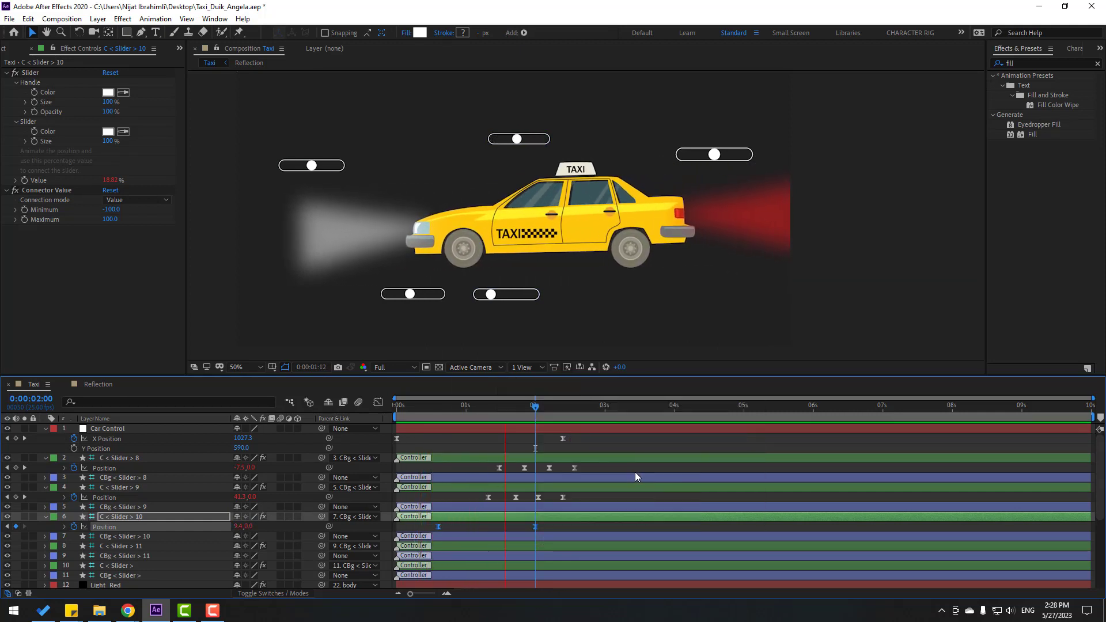
Try the C < Slider > 10 Position keyframes later, with the last at about 0:00:02:08, and preview the motion
{"action": "left_click_drag", "start_coordinate": [429, 411], "coordinate": [506, 421]}
{"action": "left_click_drag", "start_coordinate": [440, 540], "coordinate": [465, 527]}
{"action": "left_click_drag", "start_coordinate": [451, 413], "coordinate": [556, 417]}
{"action": "key", "text": "space"}
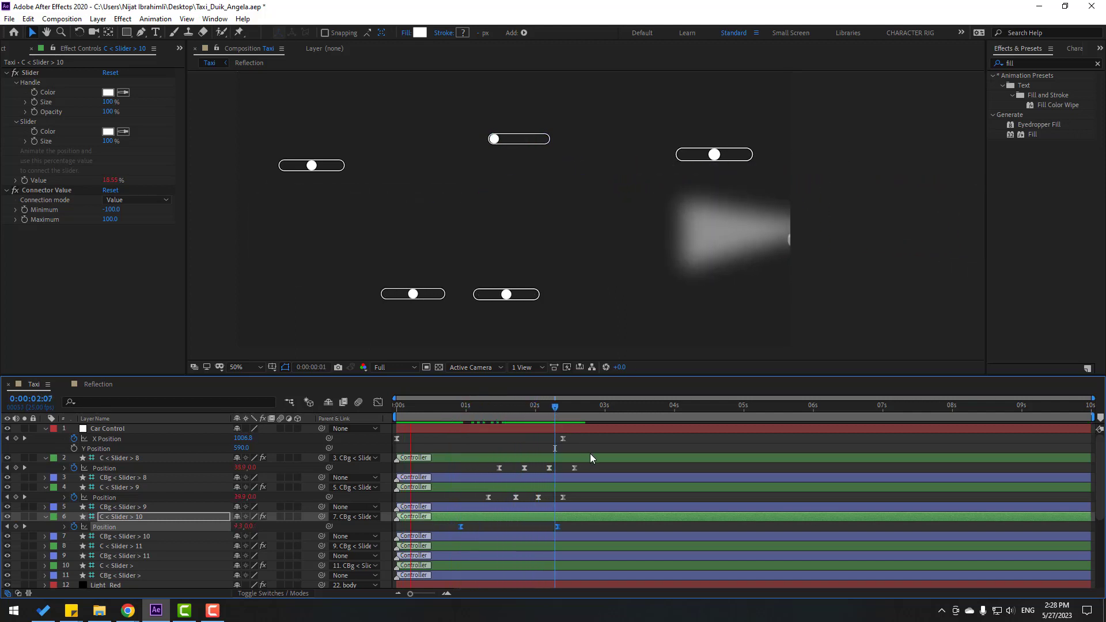
{"action": "key", "text": "space"}
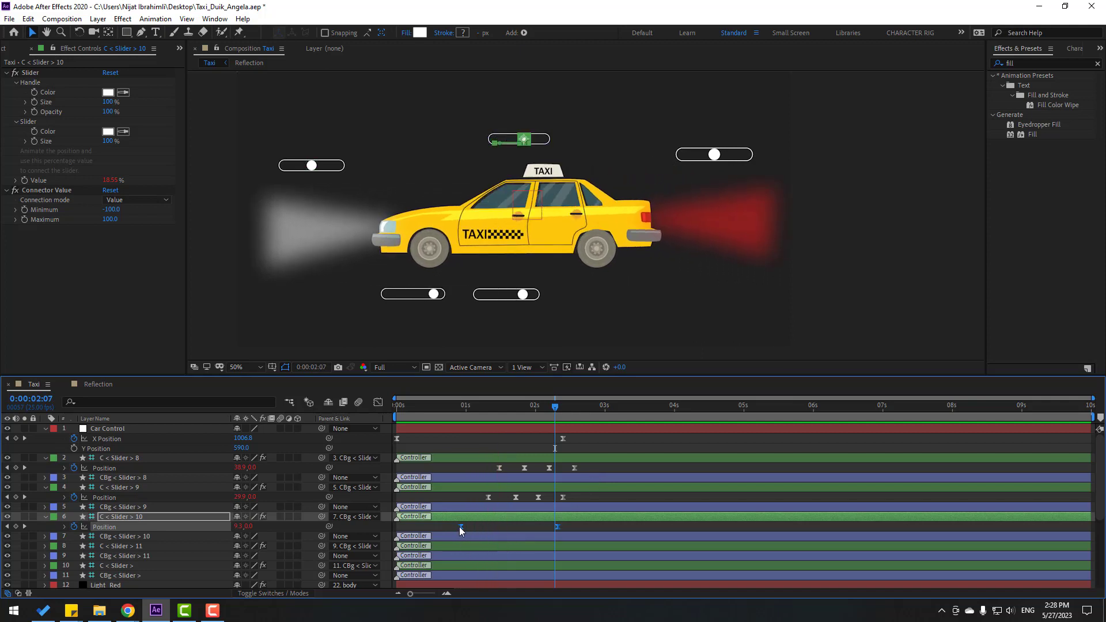
Move both C < Slider > 10 Position keyframes earlier so the last falls at 0:00:01:19, and preview the result
{"action": "left_click_drag", "start_coordinate": [447, 526], "coordinate": [425, 527]}
{"action": "key", "text": "space"}
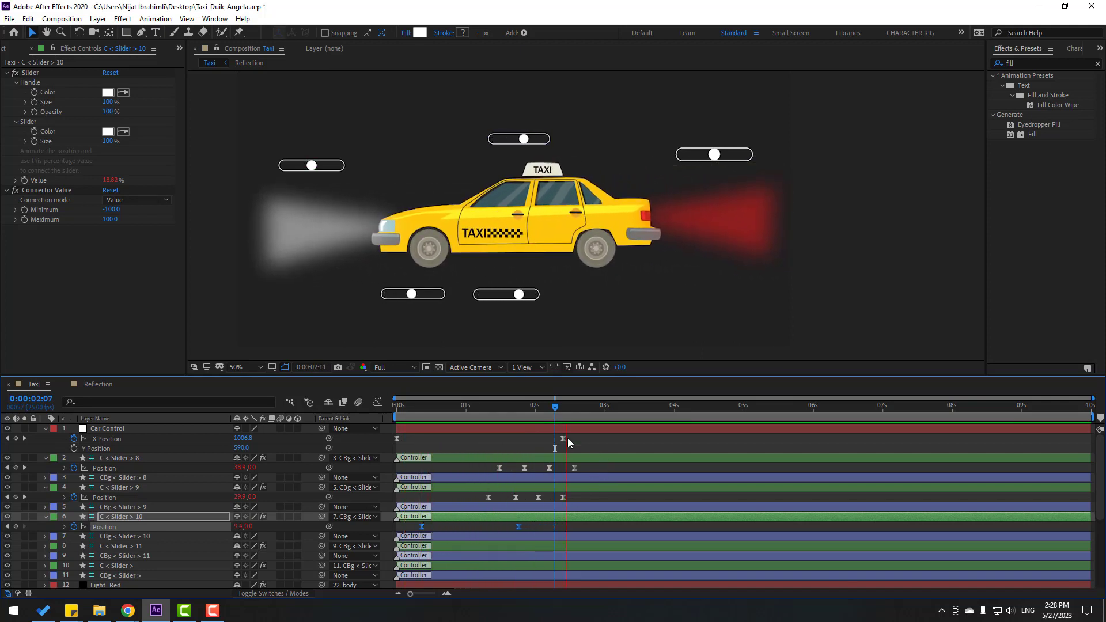
{"action": "key", "text": "space"}
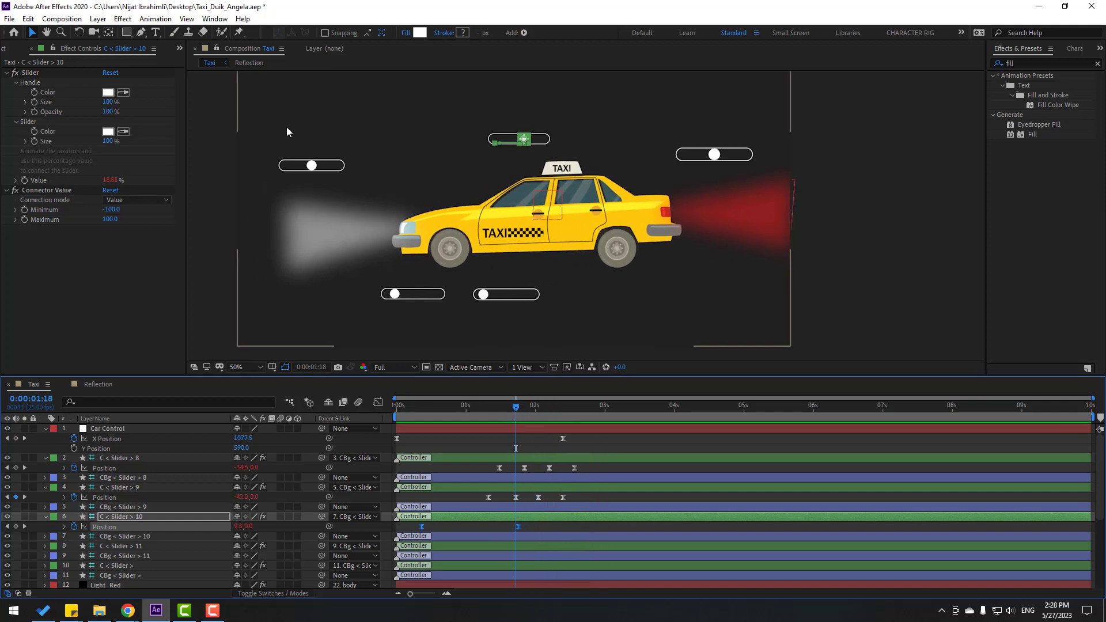
Keyframe C < Slider > 11's Position at 49, 0 at 0:00:02:11 and at 5, 0 at 0:00:02:14
{"action": "left_click", "coordinate": [312, 166]}
{"action": "left_click_drag", "start_coordinate": [499, 414], "coordinate": [519, 398]}
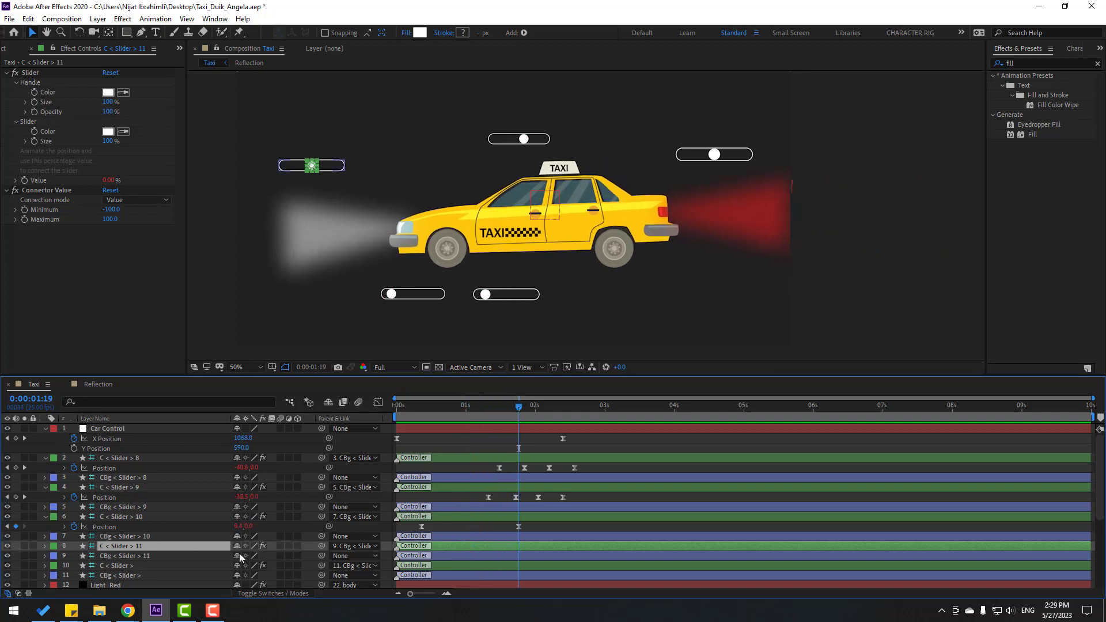
{"action": "key", "text": "p"}
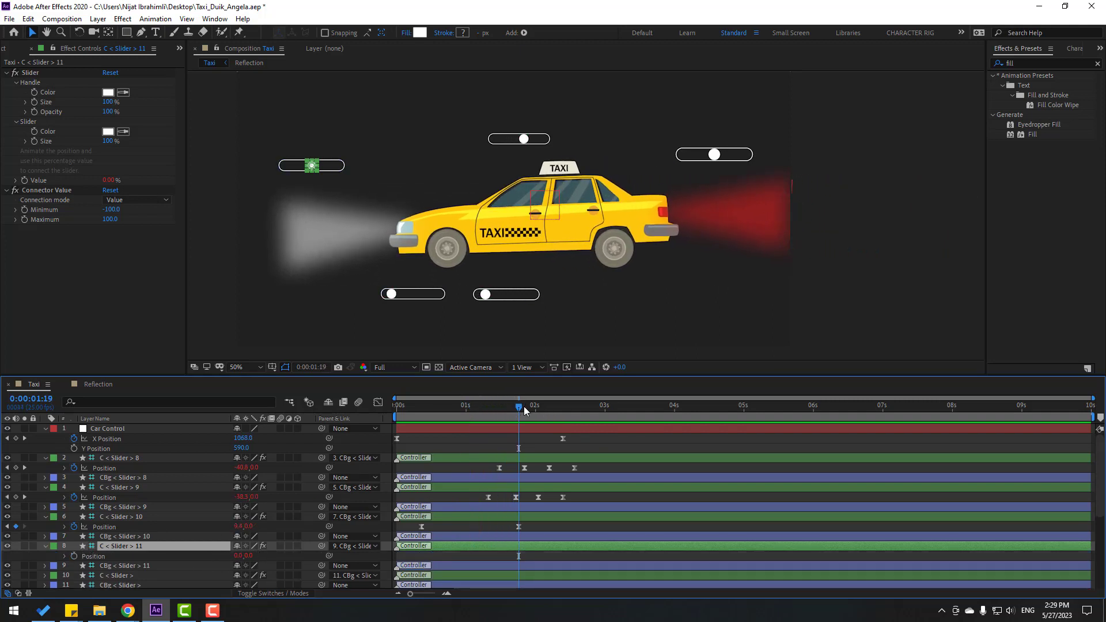
{"action": "left_click_drag", "start_coordinate": [525, 411], "coordinate": [563, 408]}
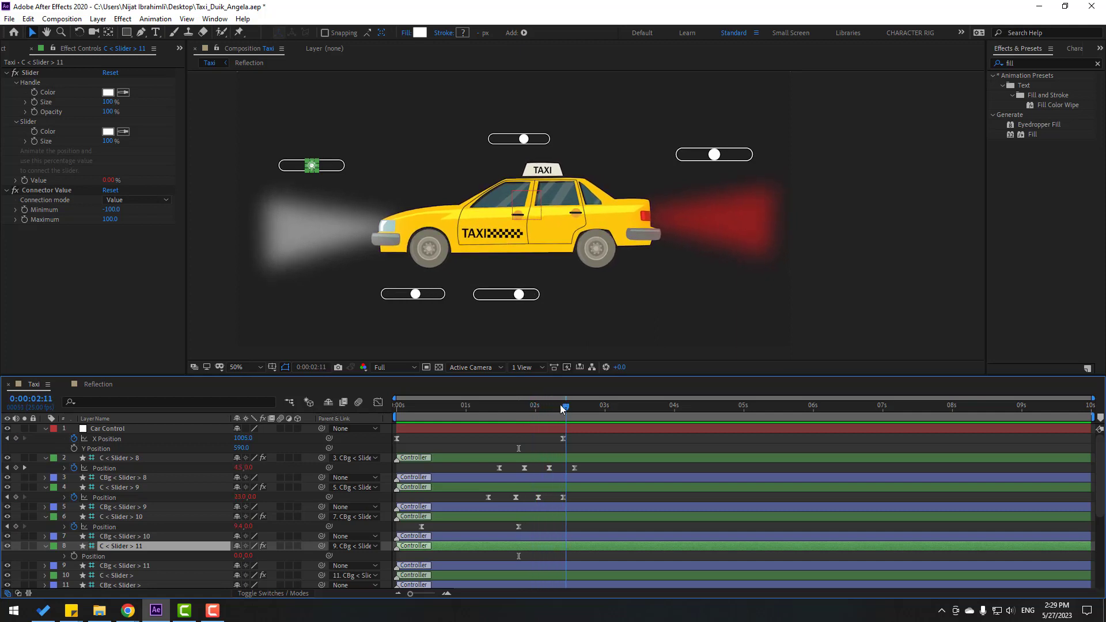
{"action": "left_click", "coordinate": [74, 557]}
{"action": "left_click_drag", "start_coordinate": [242, 557], "coordinate": [265, 556]}
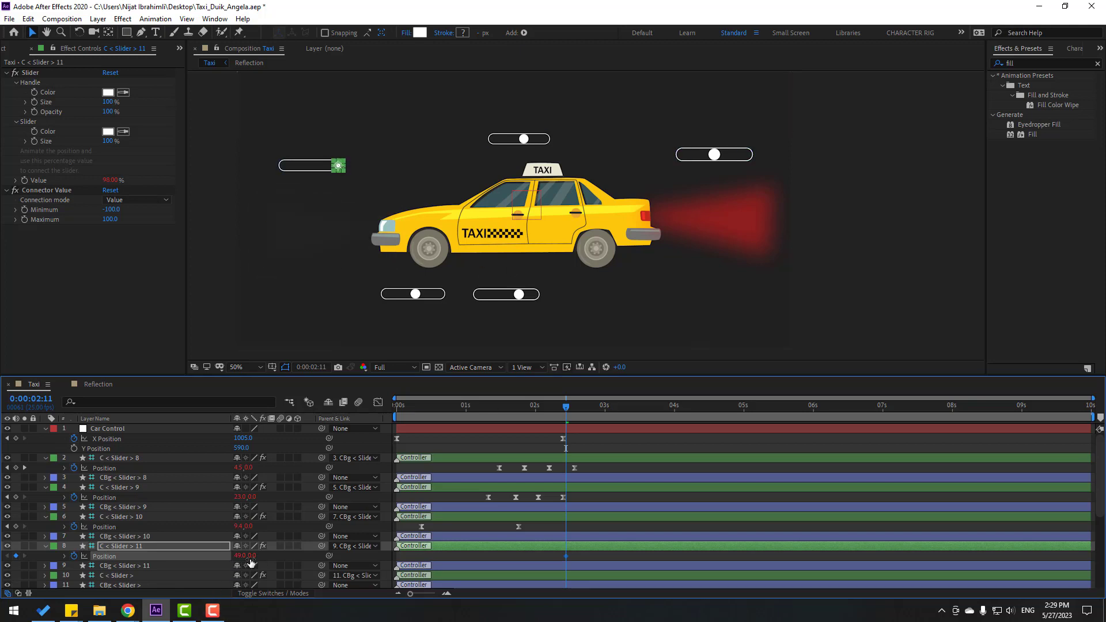
{"action": "key", "text": "Page_Down"}
{"action": "key", "text": "Page_Down"}
{"action": "key", "text": "Page_Down"}
{"action": "left_click_drag", "start_coordinate": [242, 556], "coordinate": [211, 551]}
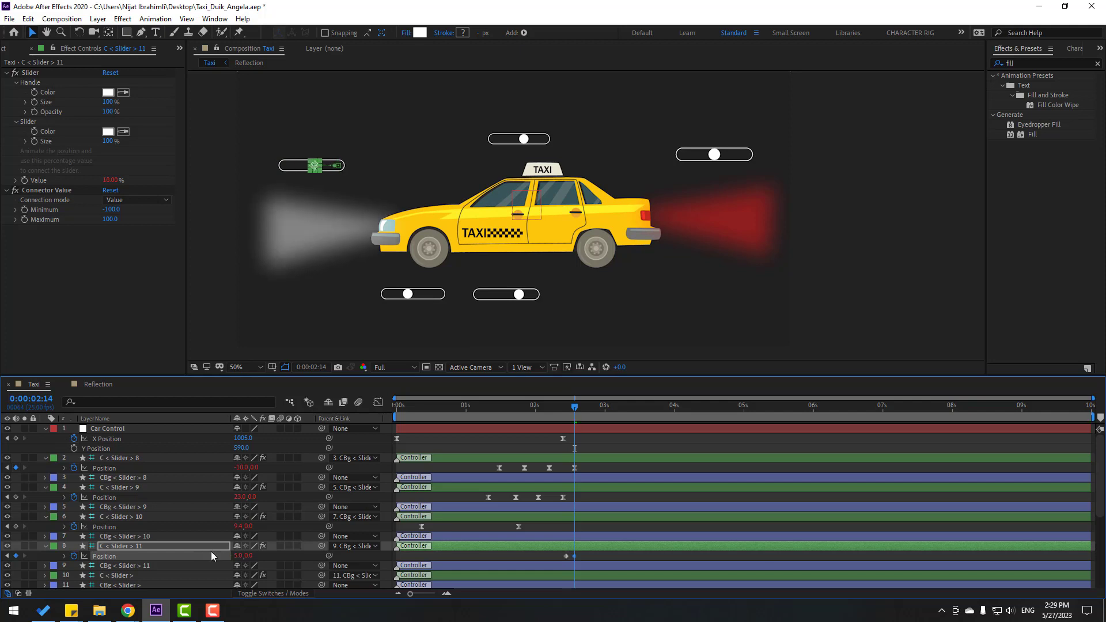
Add C < Slider > 11 Position keyframes back toward the right end at 0:00:02:17 and at 10, 0 at 0:00:02:20
{"action": "key", "text": "Page_Down"}
{"action": "key", "text": "Page_Down"}
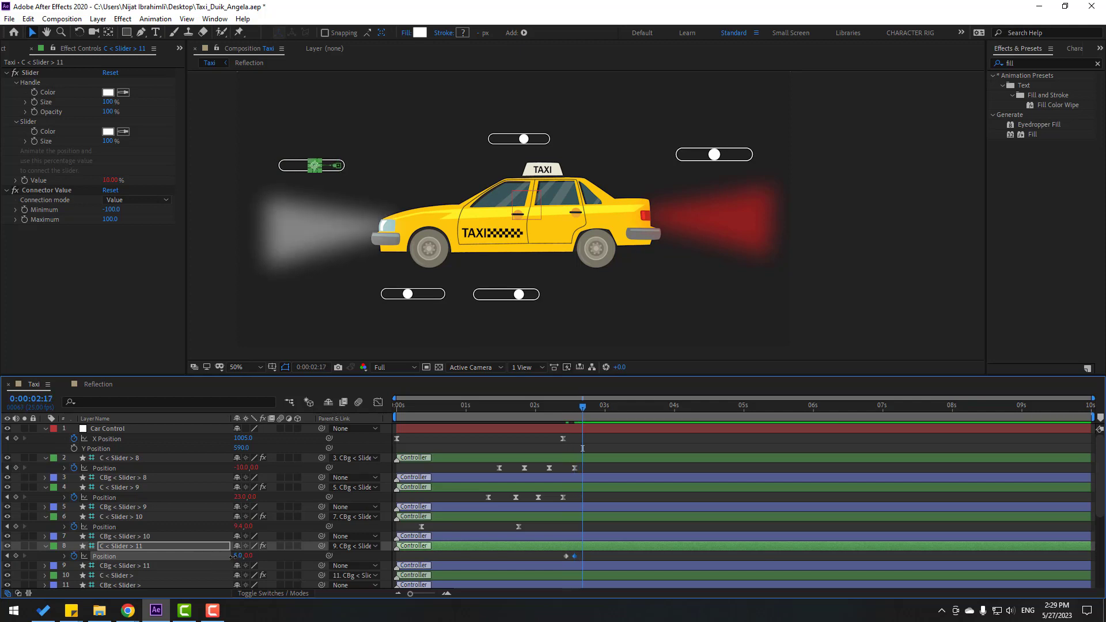
{"action": "mouse_move", "coordinate": [232, 556]}
{"action": "left_mouse_down"}
{"action": "mouse_move", "coordinate": [257, 558]}
{"action": "mouse_move", "coordinate": [220, 557]}
{"action": "left_mouse_up"}
{"action": "key", "text": "Page_Down"}
{"action": "key", "text": "Page_Down"}
{"action": "key", "text": "Page_Down"}
Apply Easy Ease to all four C < Slider > 11 Position keyframes and preview with the work area starting at about 0:00:01:20
{"action": "left_click_drag", "start_coordinate": [615, 562], "coordinate": [564, 554]}
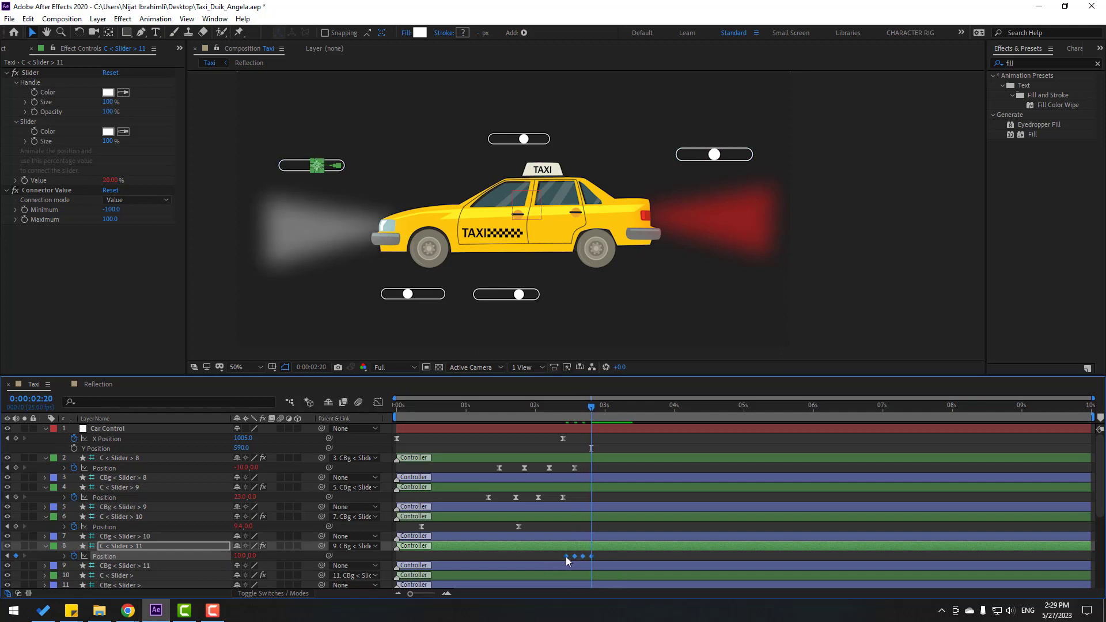
{"action": "right_click", "coordinate": [566, 556]}
{"action": "mouse_move", "coordinate": [645, 548]}
{"action": "left_click", "coordinate": [729, 485]}
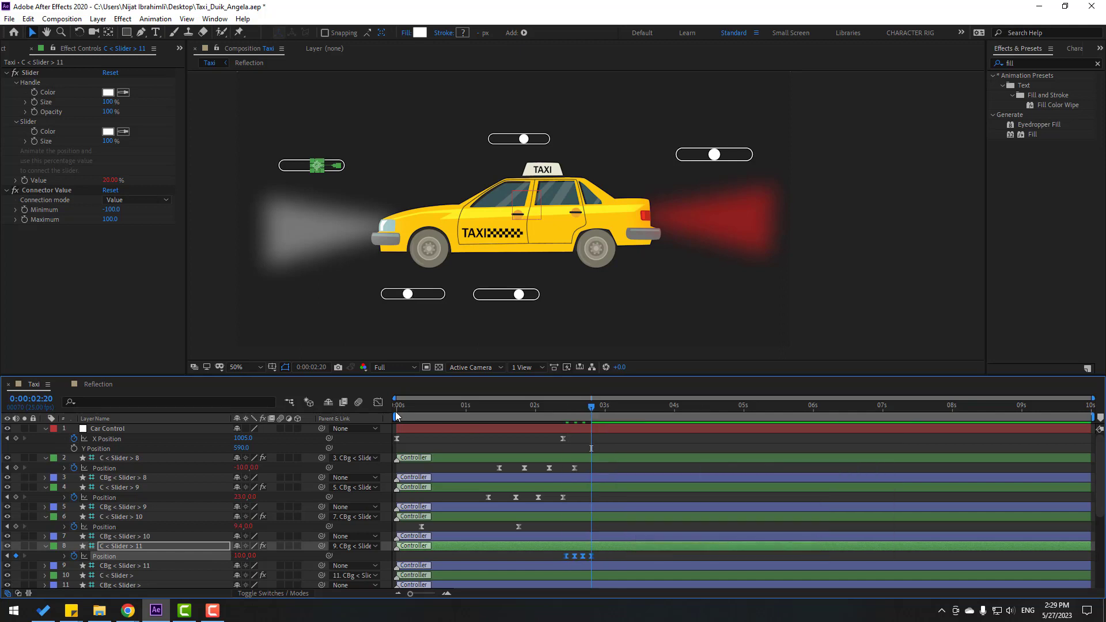
{"action": "left_click_drag", "start_coordinate": [398, 417], "coordinate": [520, 417]}
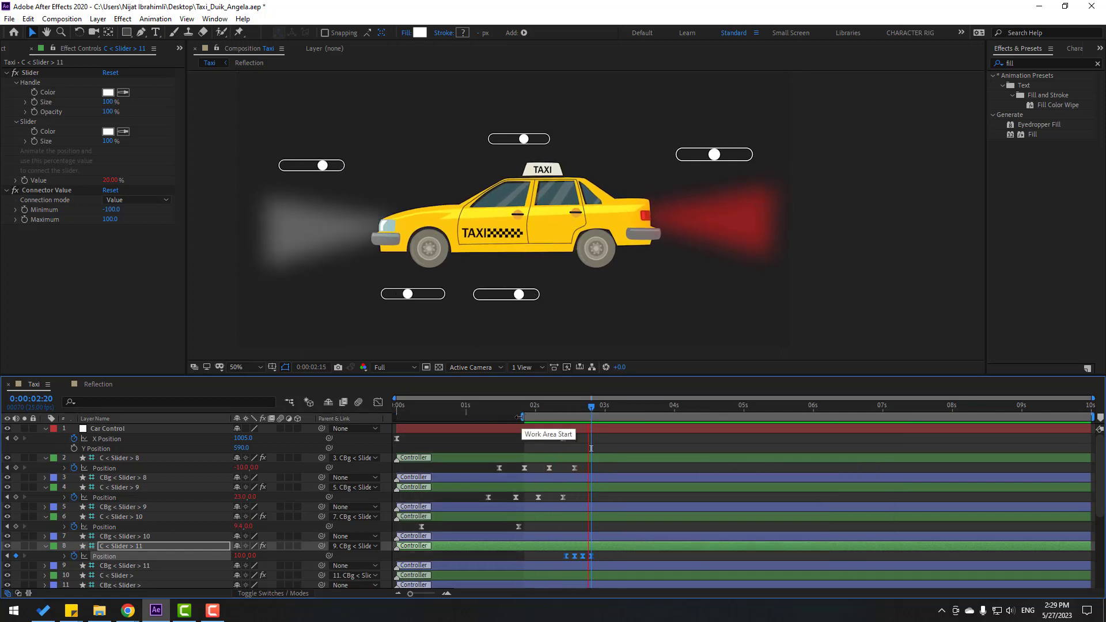
{"action": "left_click", "coordinate": [568, 405]}
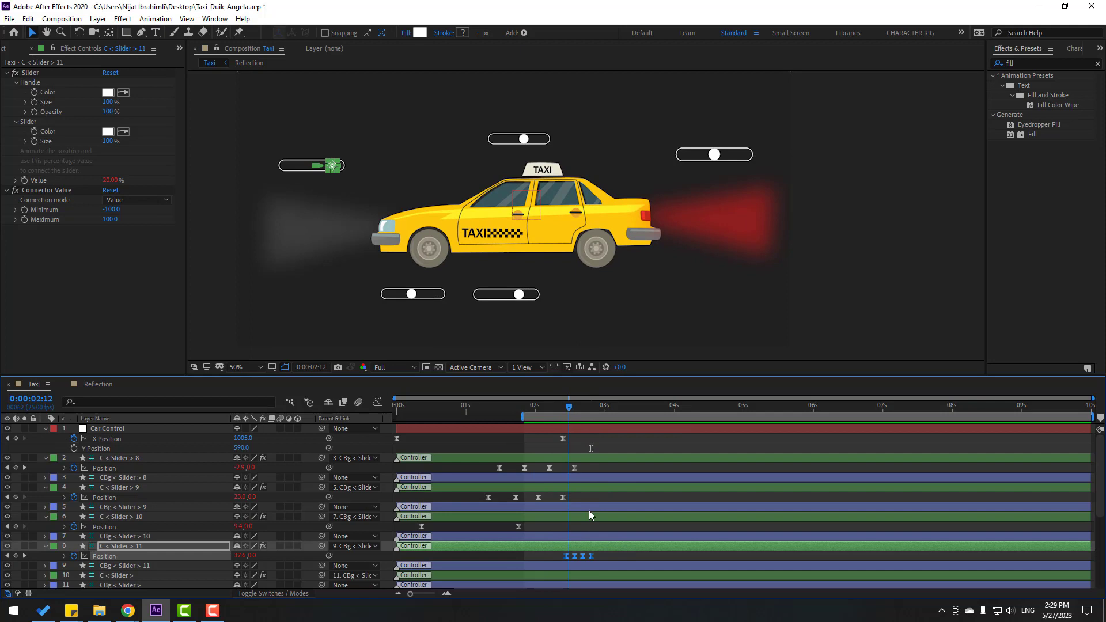
Space out the last two C < Slider > 11 Position keyframes to about 0:00:02:19 and 0:00:02:24, and scrub through the flicker
{"action": "left_click", "coordinate": [600, 552]}
{"action": "mouse_move", "coordinate": [593, 555]}
{"action": "left_mouse_down"}
{"action": "mouse_move", "coordinate": [604, 555]}
{"action": "mouse_move", "coordinate": [589, 581]}
{"action": "mouse_move", "coordinate": [593, 565]}
{"action": "left_mouse_up"}
{"action": "left_click", "coordinate": [566, 405]}
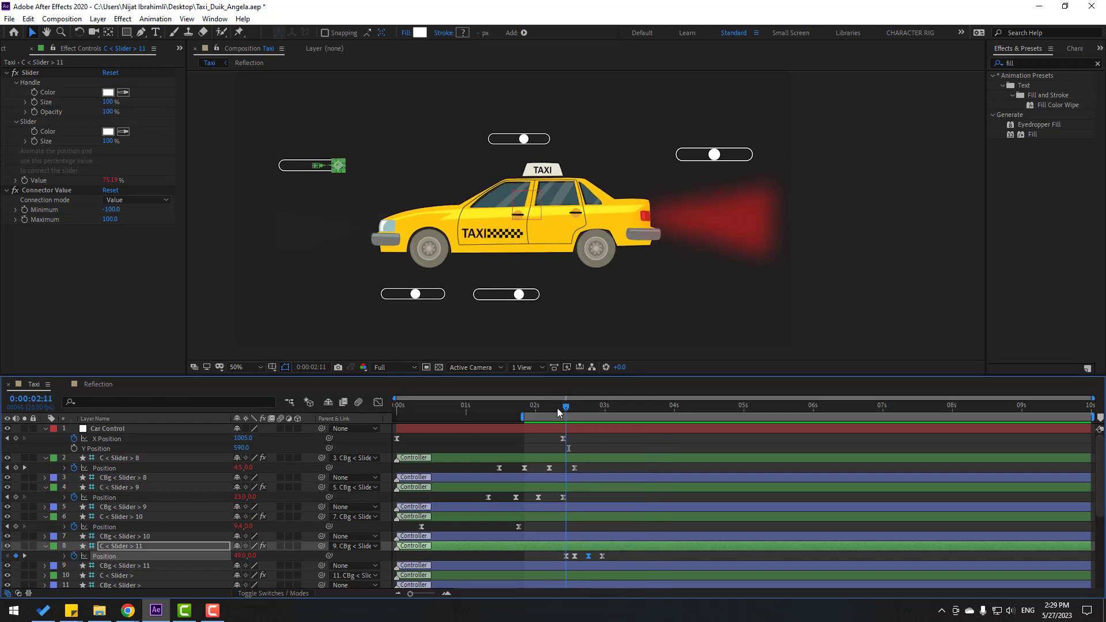
{"action": "mouse_move", "coordinate": [558, 412]}
{"action": "left_mouse_down"}
{"action": "mouse_move", "coordinate": [517, 411]}
{"action": "mouse_move", "coordinate": [540, 411]}
{"action": "left_mouse_up"}
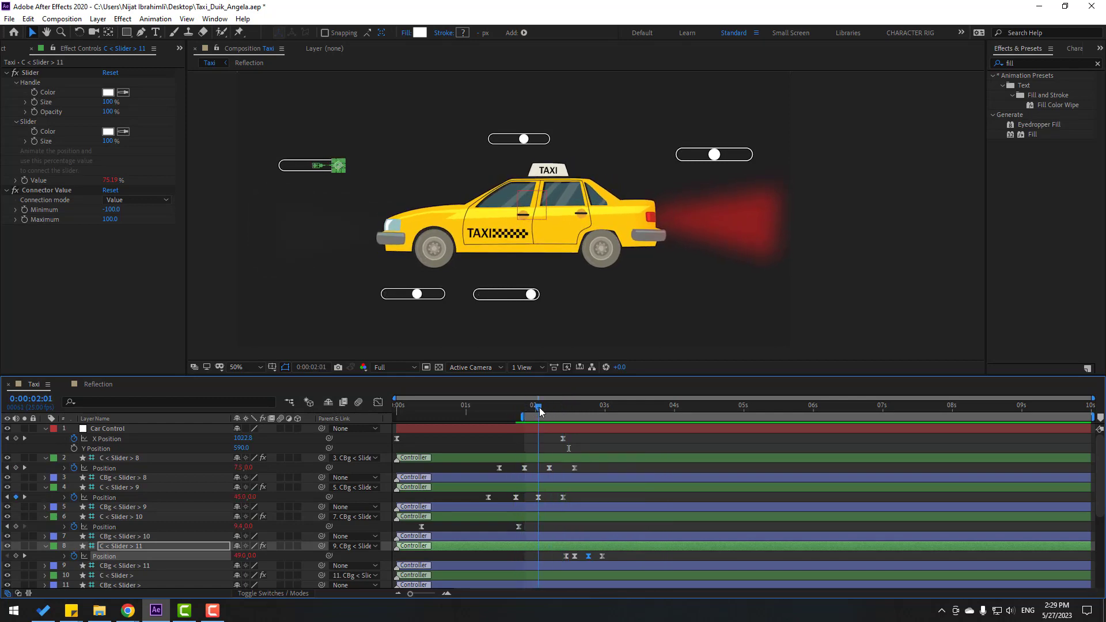
Keyframe C < Slider >'s Position at 47, 0 at 0:00:01:18 and at 5, 0 at 0:00:02:03
{"action": "left_click", "coordinate": [714, 154]}
{"action": "left_click_drag", "start_coordinate": [445, 410], "coordinate": [517, 407]}
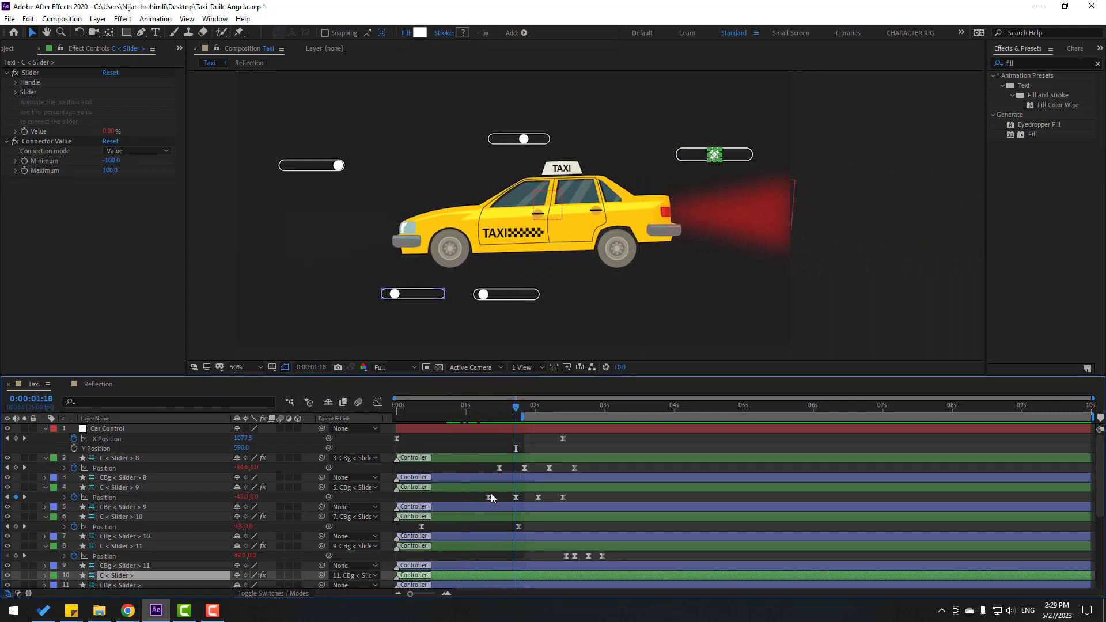
{"action": "scroll", "coordinate": [183, 521], "scroll_direction": "down", "scroll_amount": 1}
{"action": "key", "text": "p"}
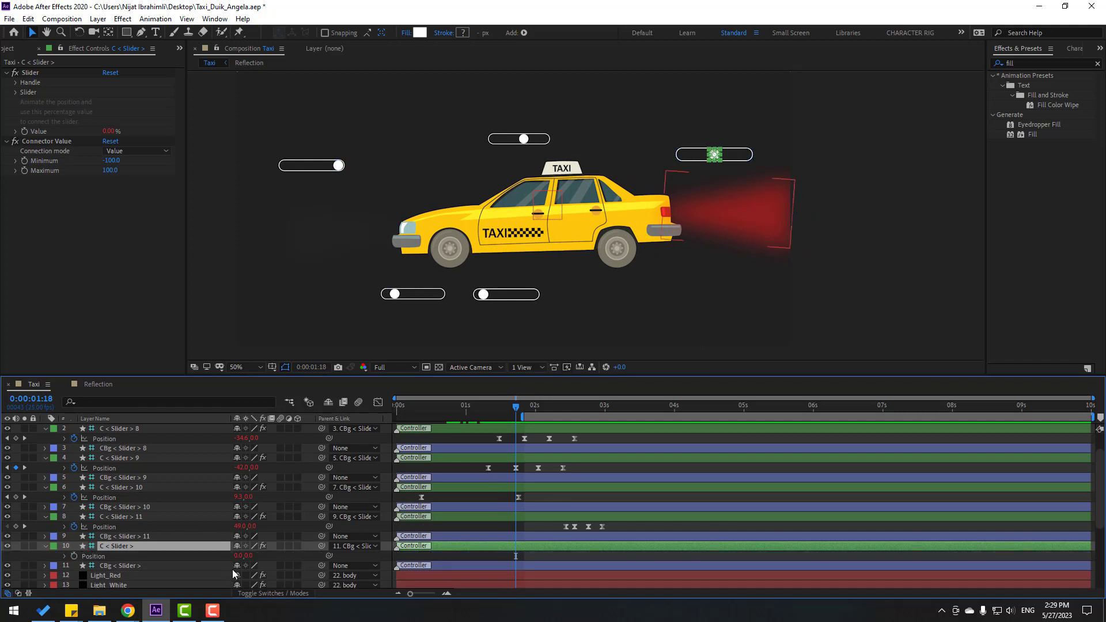
{"action": "left_click_drag", "start_coordinate": [238, 557], "coordinate": [265, 556]}
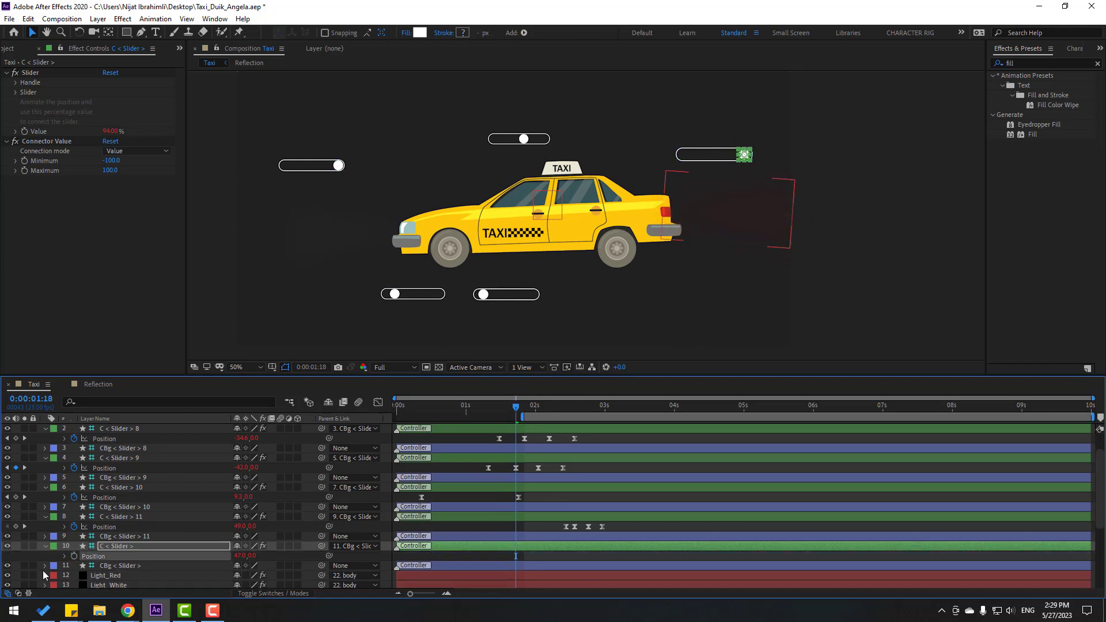
{"action": "key", "text": "space"}
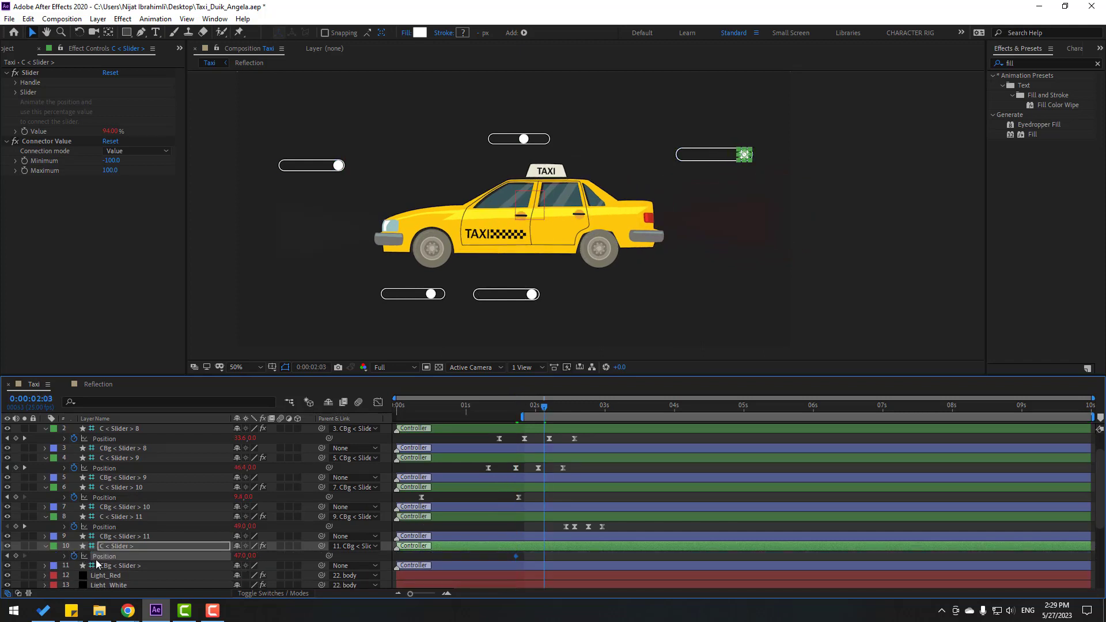
{"action": "left_click_drag", "start_coordinate": [225, 551], "coordinate": [217, 553]}
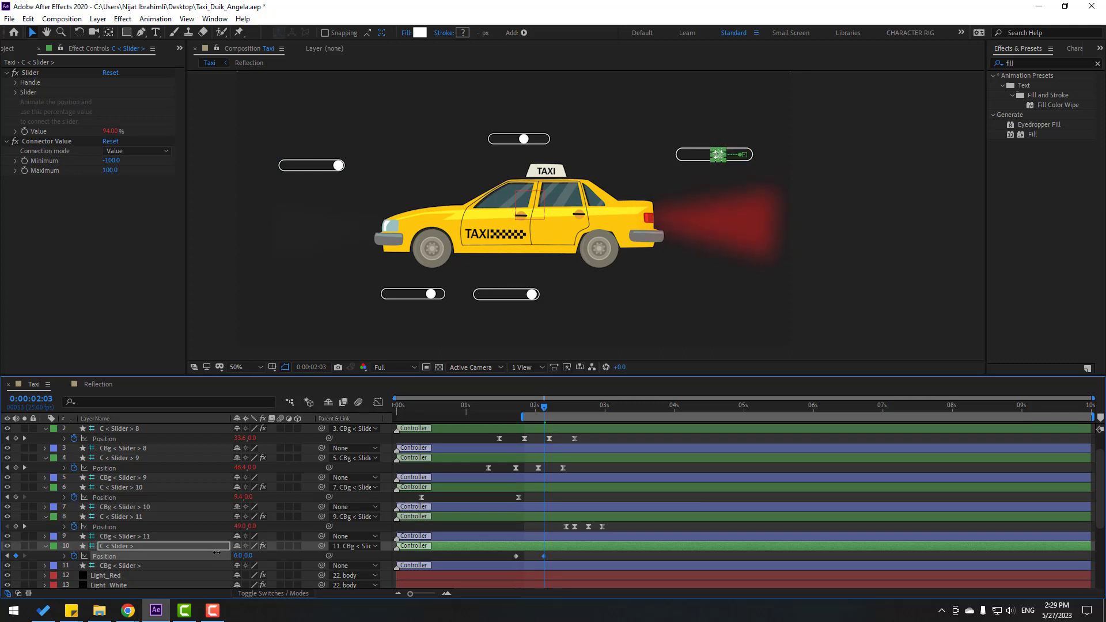
Start the work area at about 0:00:01:02 and move both C < Slider > Position keyframes earlier, aligning the first with C < Slider > 9's first keyframe
{"action": "mouse_move", "coordinate": [523, 417]}
{"action": "left_mouse_down"}
{"action": "mouse_move", "coordinate": [470, 417]}
{"action": "mouse_move", "coordinate": [508, 405]}
{"action": "left_mouse_up"}
{"action": "key", "text": "space"}
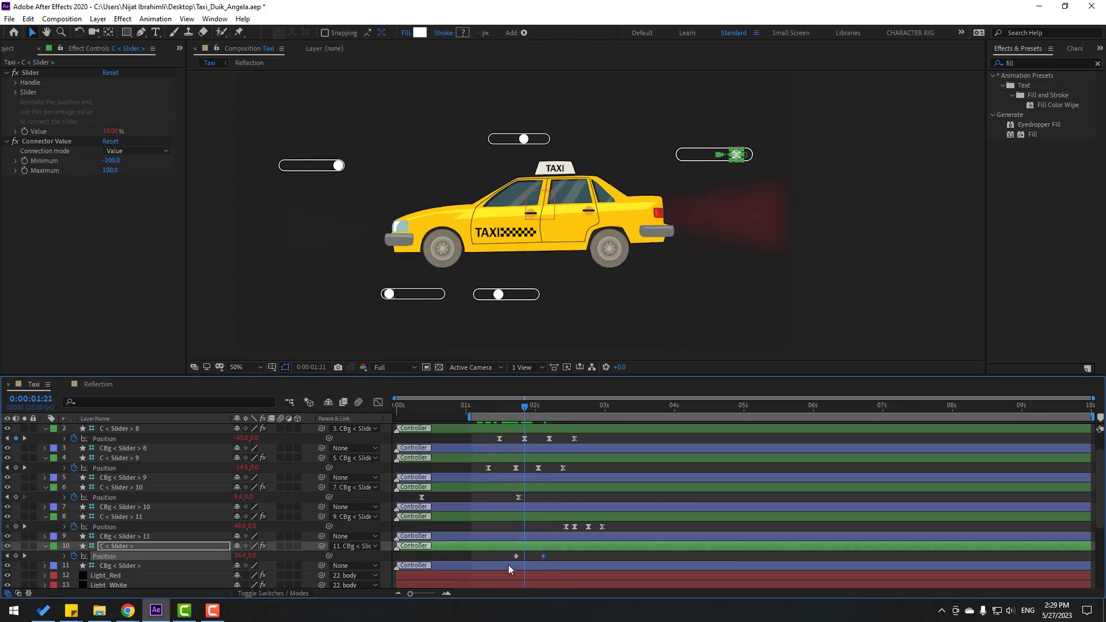
{"action": "left_click", "coordinate": [517, 557], "text": "shift"}
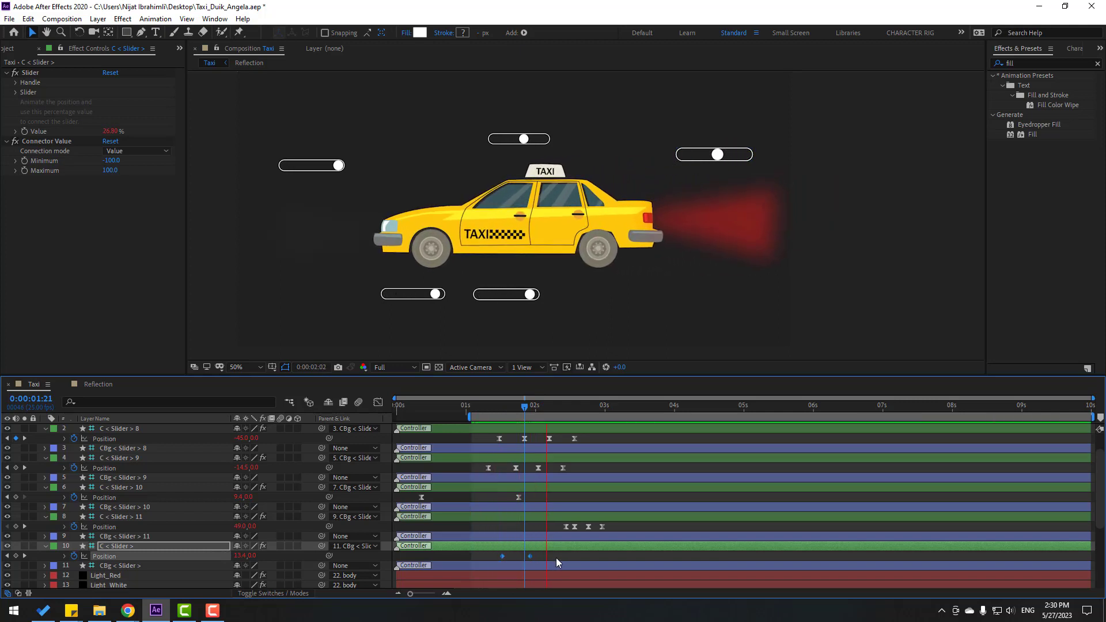
{"action": "key", "text": "space"}
{"action": "left_click_drag", "start_coordinate": [501, 558], "coordinate": [488, 558]}
{"action": "key", "text": "space"}
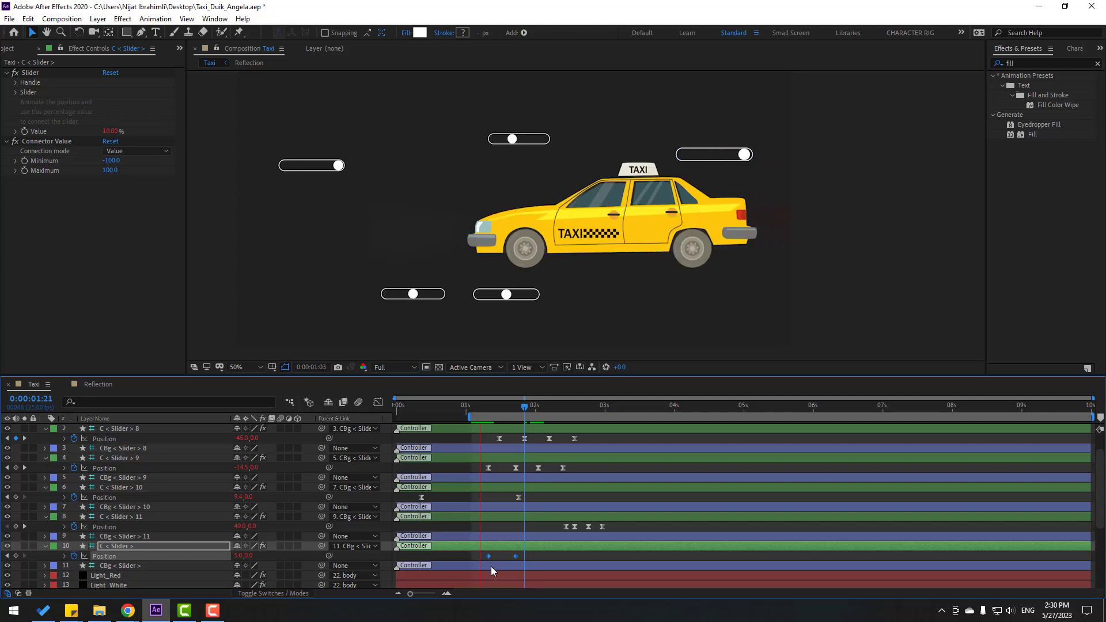
{"action": "key", "text": "space"}
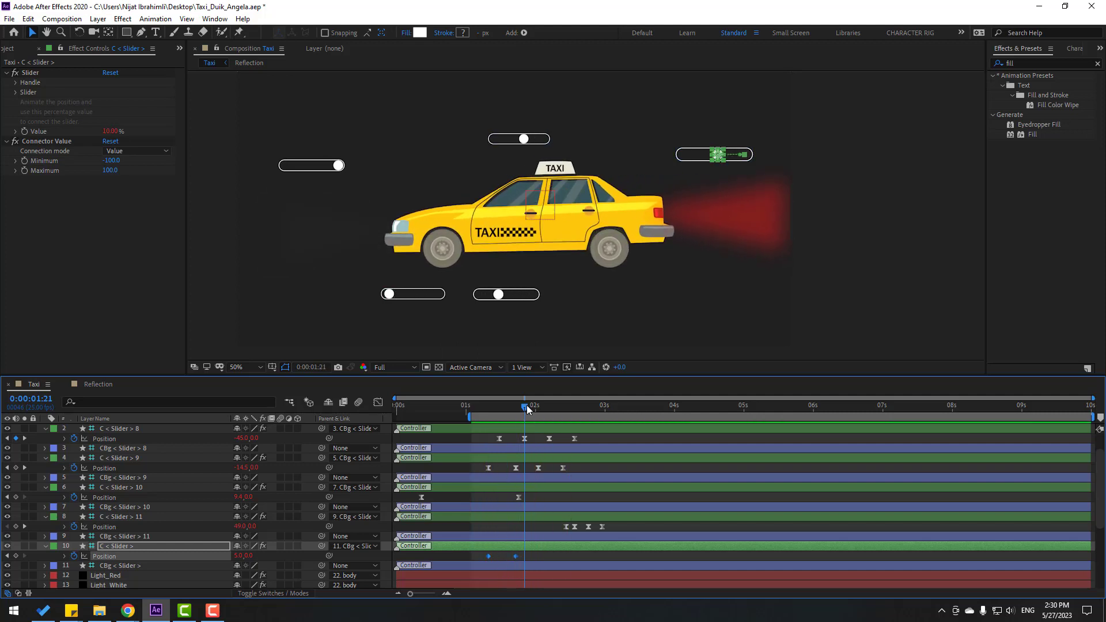
Add C < Slider > Position keyframes holding 5, 0 at about 0:00:02:08 and reaching 49, 0 at 0:00:02:14
{"action": "left_click_drag", "start_coordinate": [526, 410], "coordinate": [577, 417]}
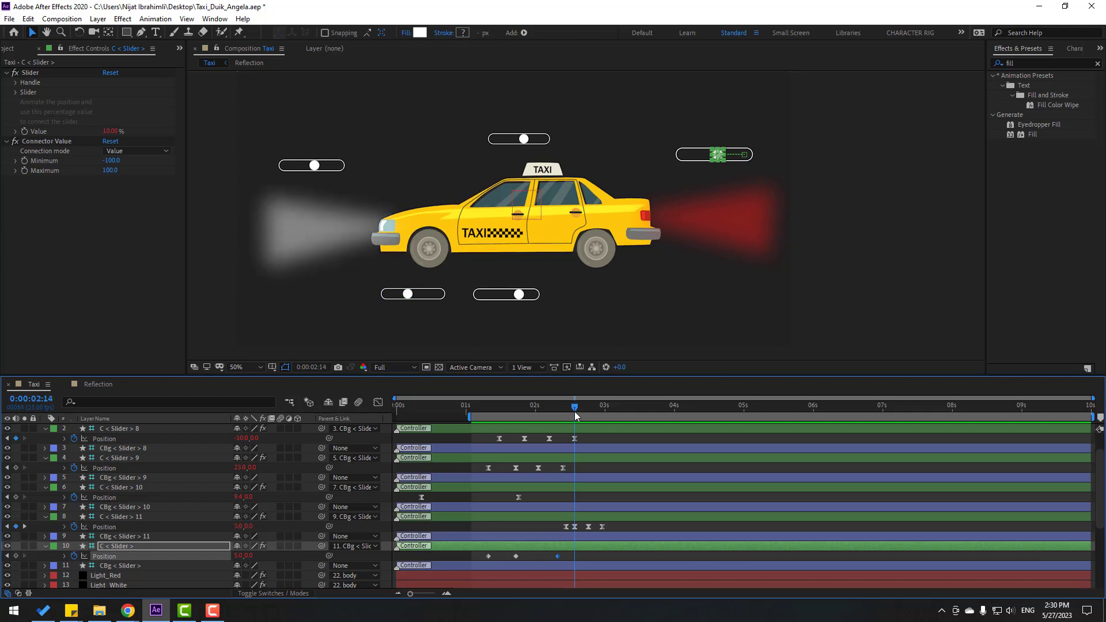
{"action": "left_click_drag", "start_coordinate": [239, 558], "coordinate": [262, 556]}
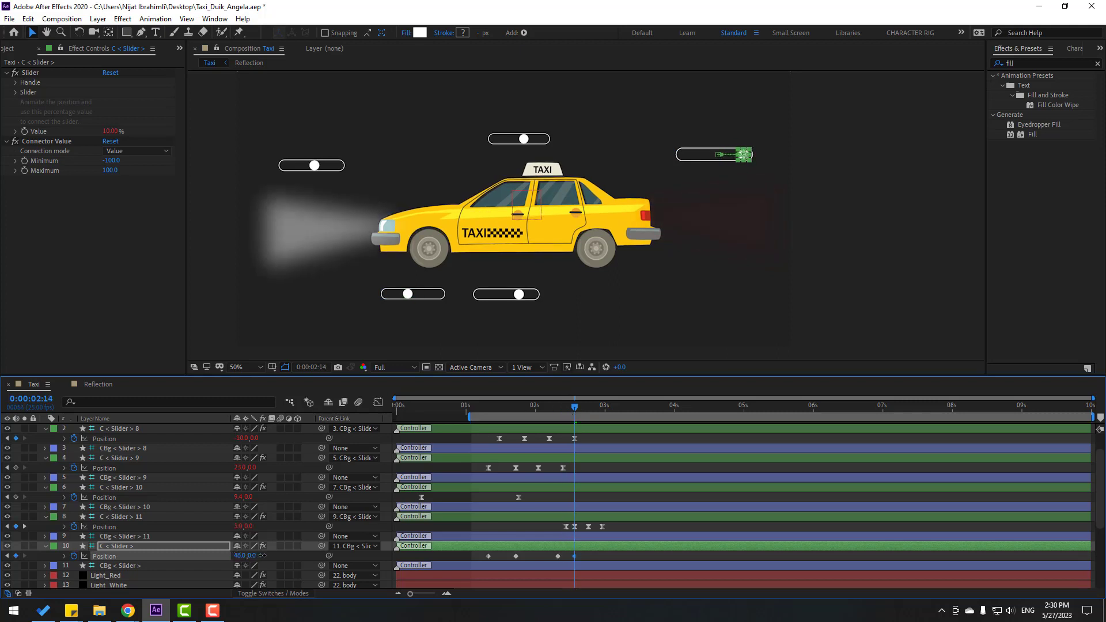
{"action": "left_click_drag", "start_coordinate": [534, 410], "coordinate": [580, 406]}
Apply Easy Ease to all four C < Slider > Position keyframes and preview the brake light animation
{"action": "left_click_drag", "start_coordinate": [576, 556], "coordinate": [487, 558]}
{"action": "right_click", "coordinate": [488, 558]}
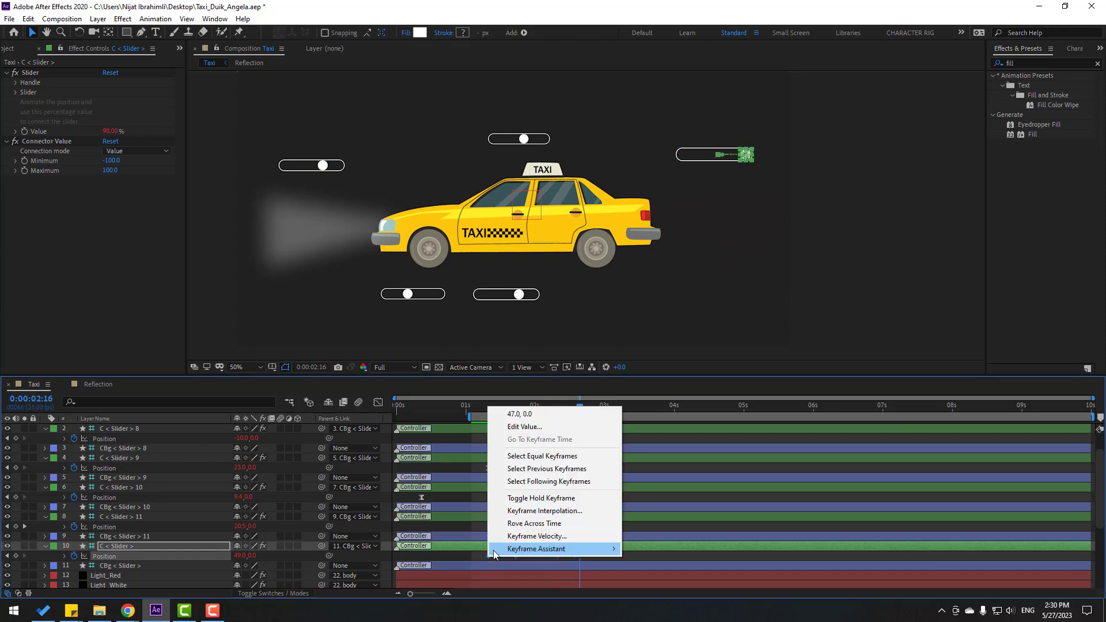
{"action": "mouse_move", "coordinate": [536, 549]}
{"action": "left_click", "coordinate": [662, 476]}
{"action": "key", "text": "space"}
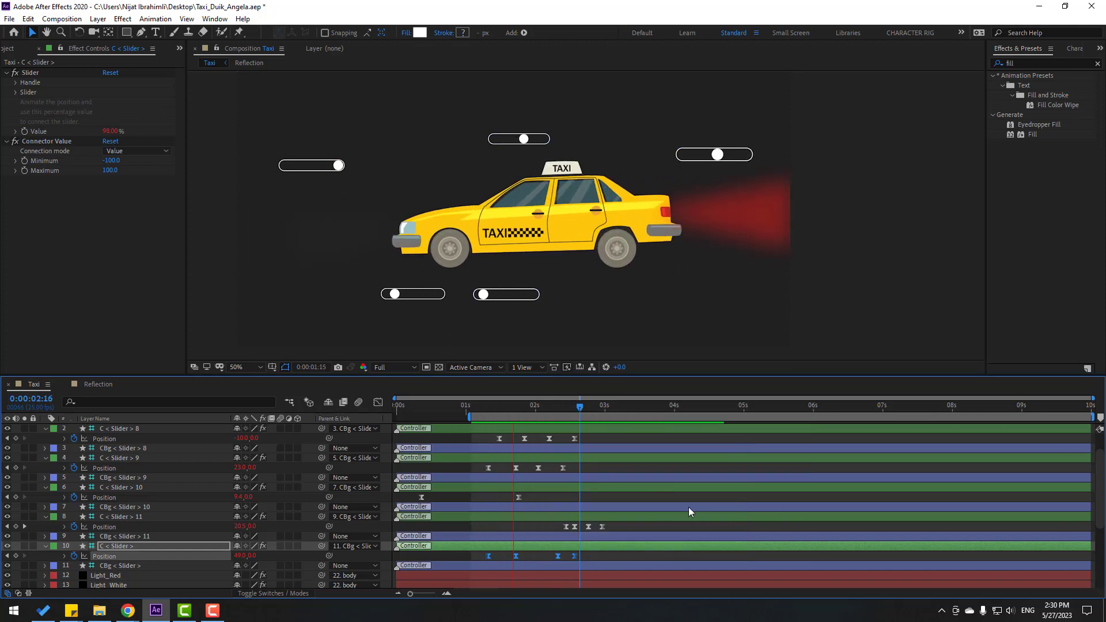